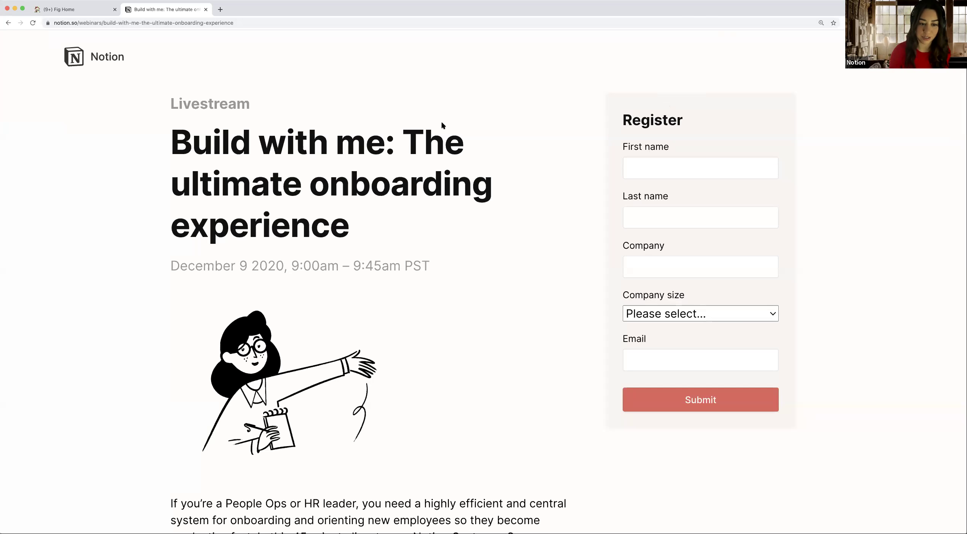
Step: Scroll up and down through the webinar page to look it over
scroll(441, 130, down, 2)
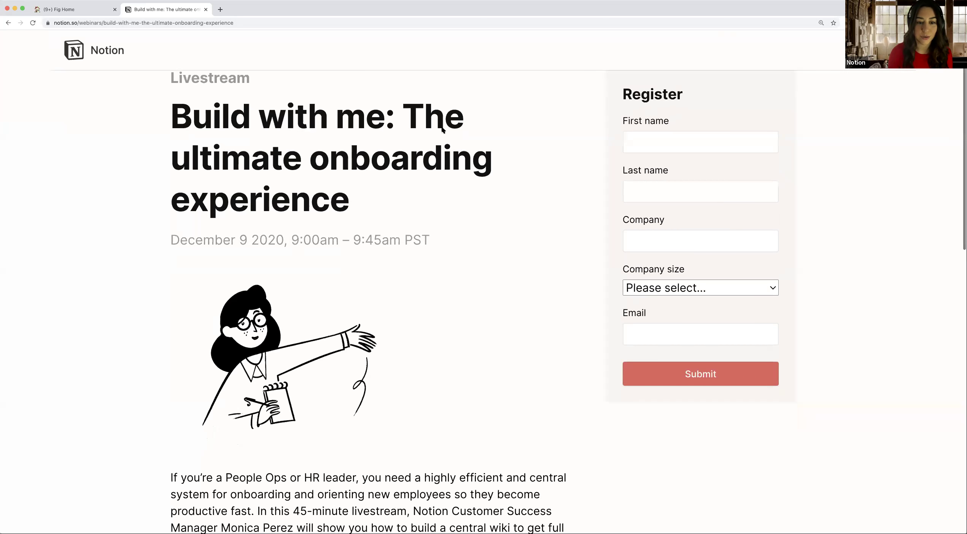
scroll(442, 129, up, 1)
scroll(441, 130, down, 1)
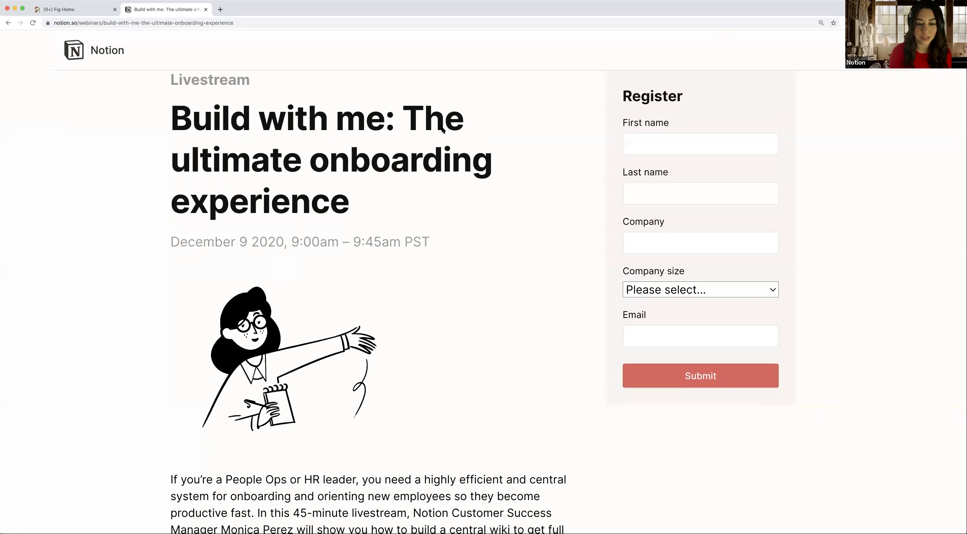
scroll(443, 129, up, 1)
scroll(442, 129, down, 1)
scroll(443, 129, up, 1)
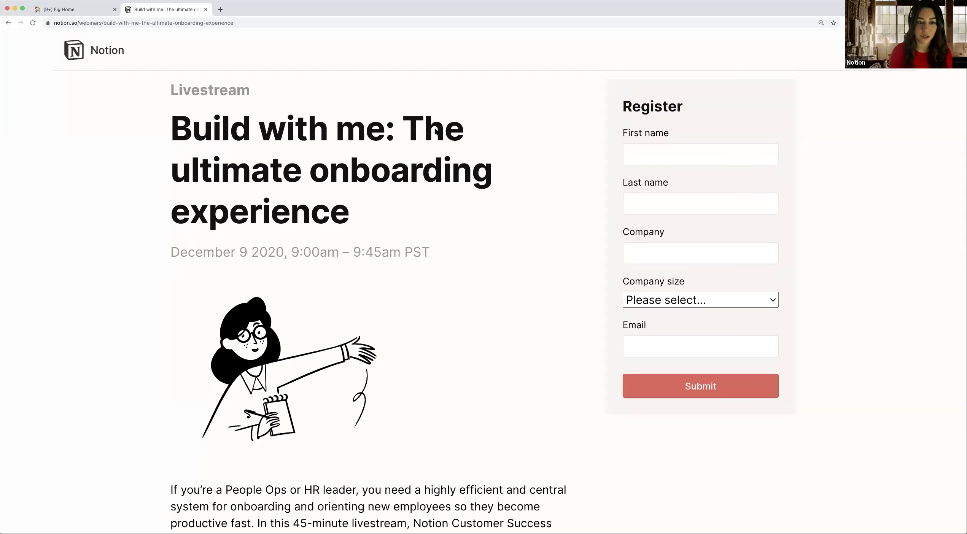
scroll(436, 131, down, 2)
scroll(435, 130, down, 2)
scroll(435, 129, up, 3)
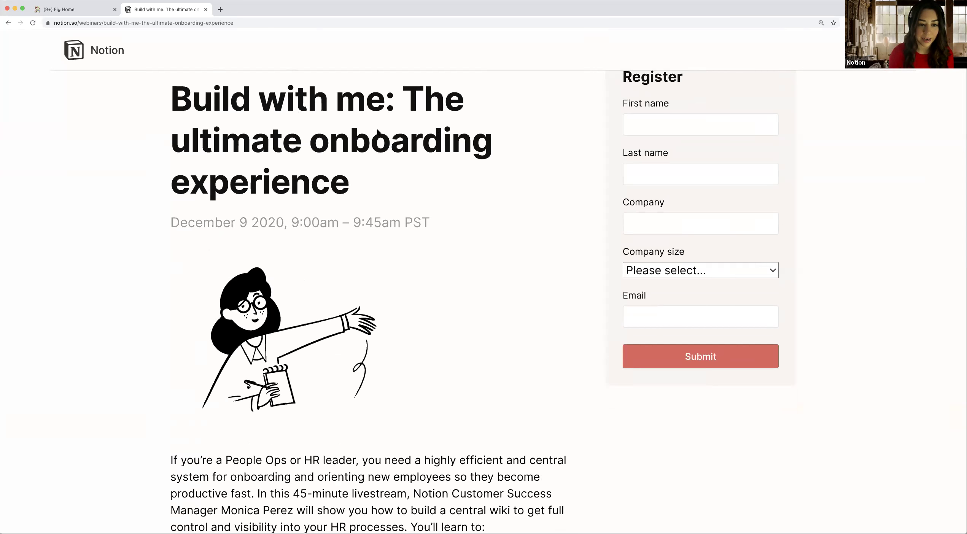
scroll(377, 131, down, 2)
scroll(378, 132, up, 2)
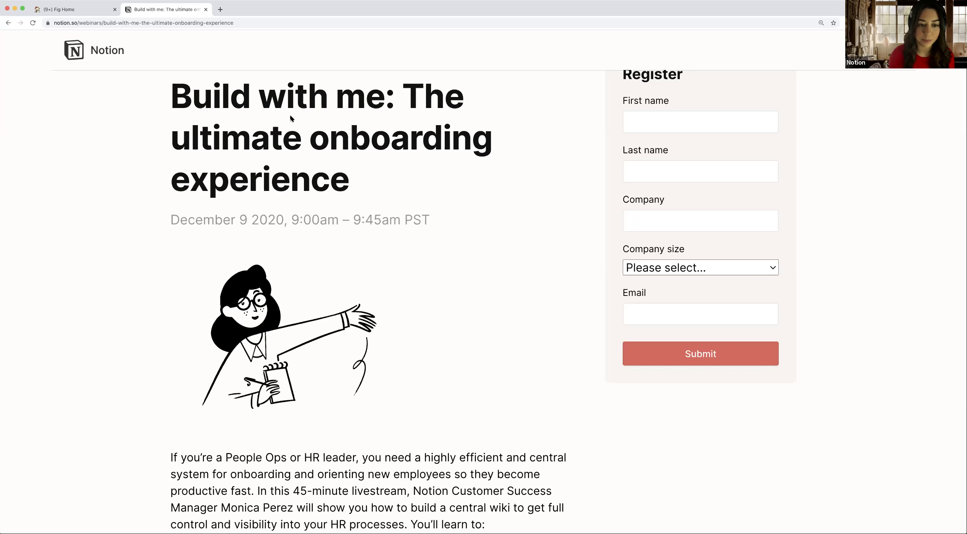
scroll(304, 126, down, 1)
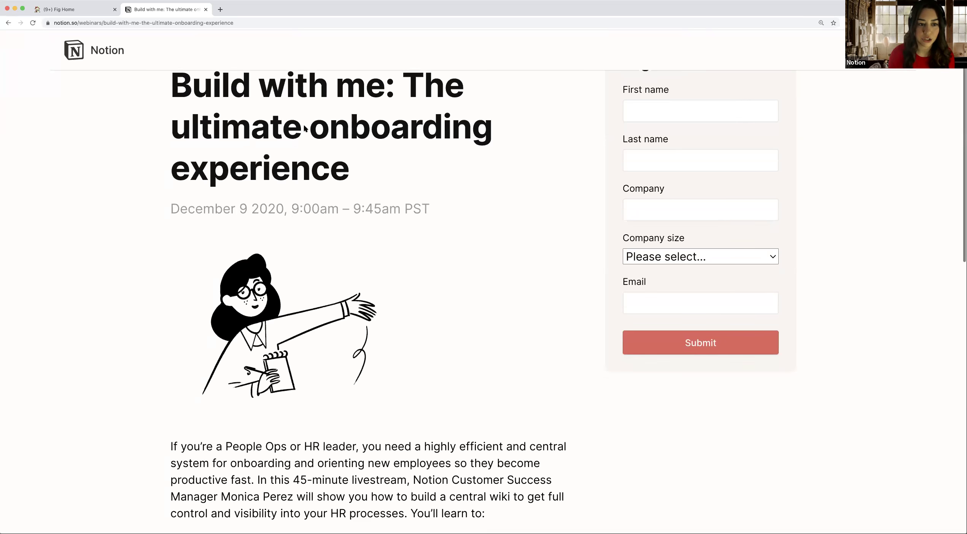
scroll(304, 126, up, 2)
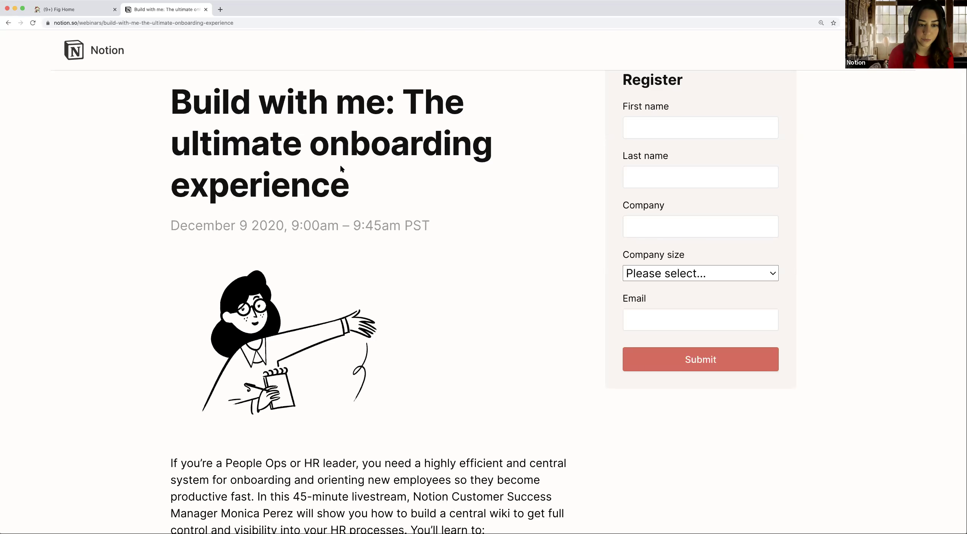
scroll(340, 164, down, 1)
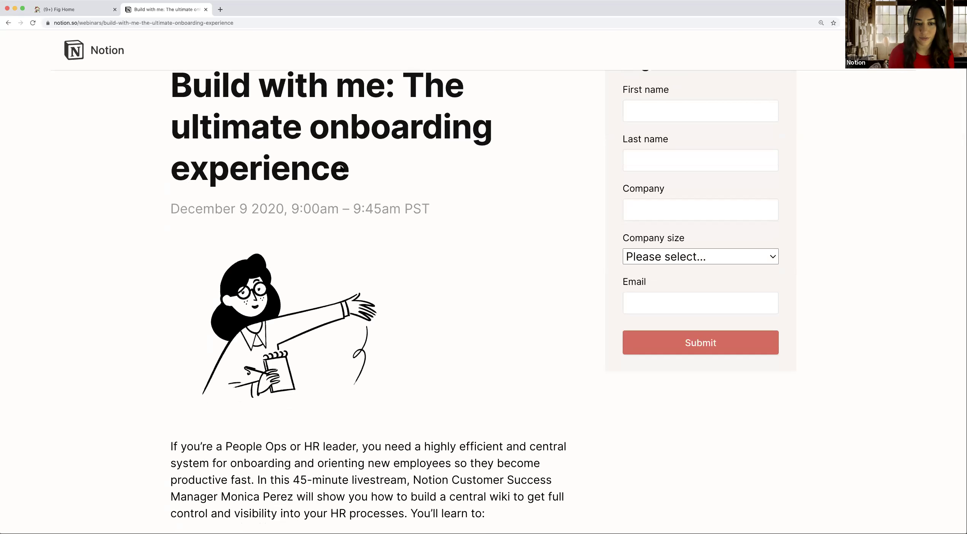
scroll(342, 168, down, 1)
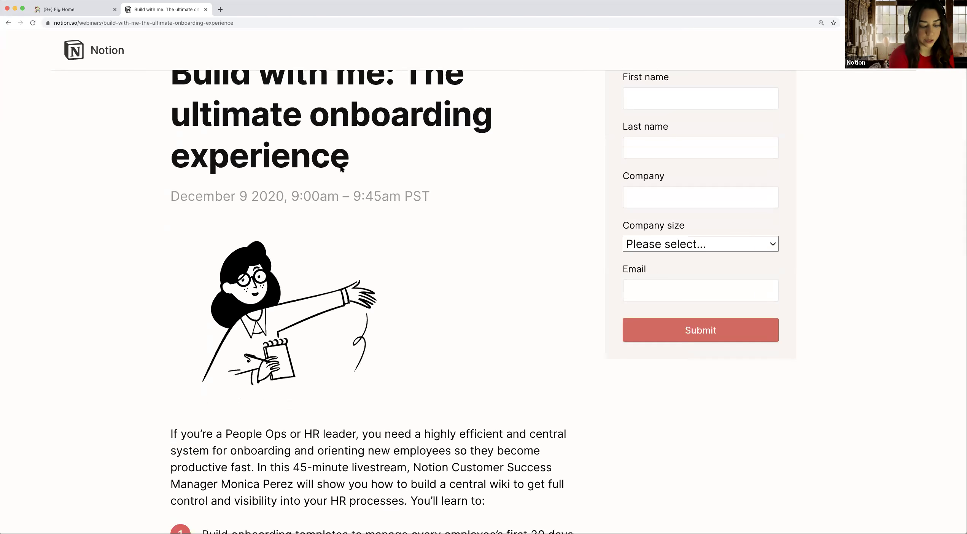
scroll(340, 164, down, 3)
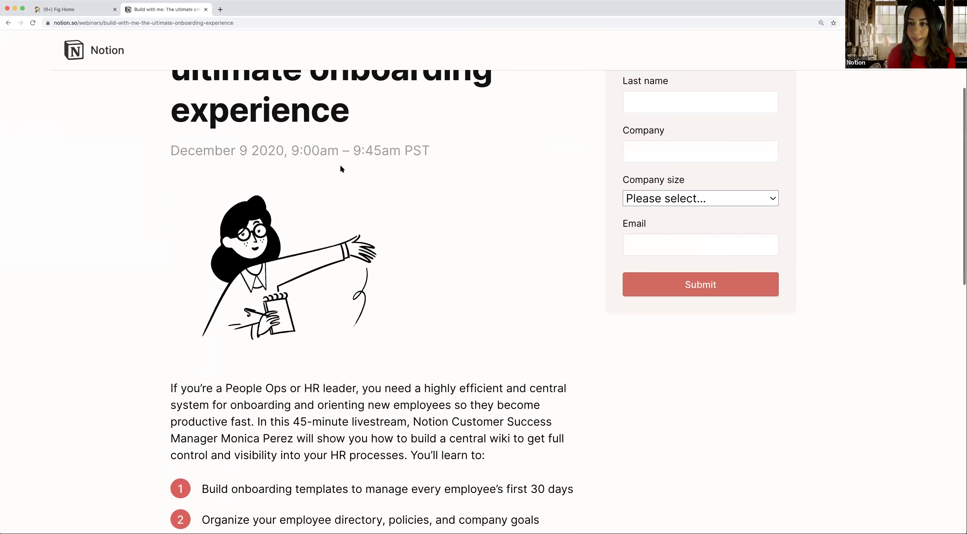
scroll(567, 178, up, 2)
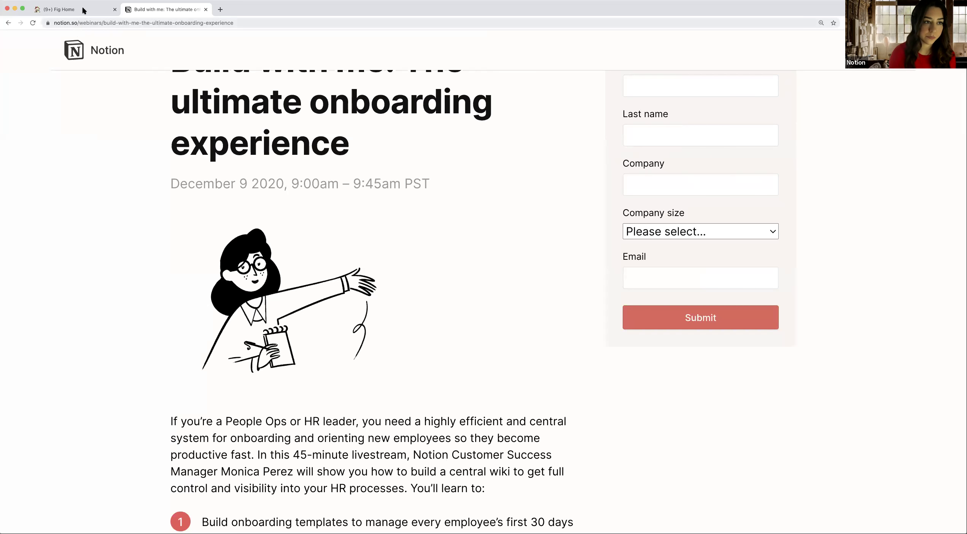
Step: Close the webinar tab and browse the Fig Home workspace page
click(206, 10)
scroll(303, 111, up, 3)
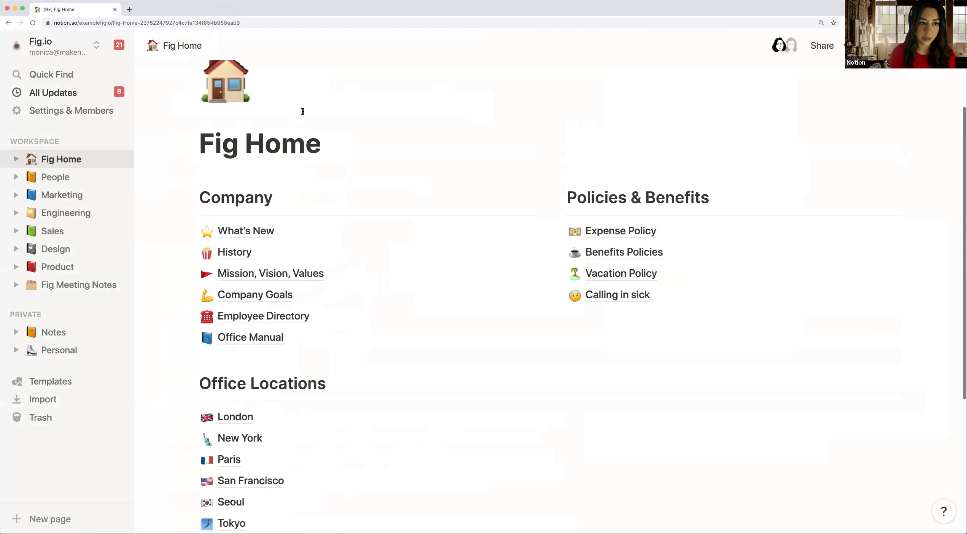
scroll(302, 112, up, 2)
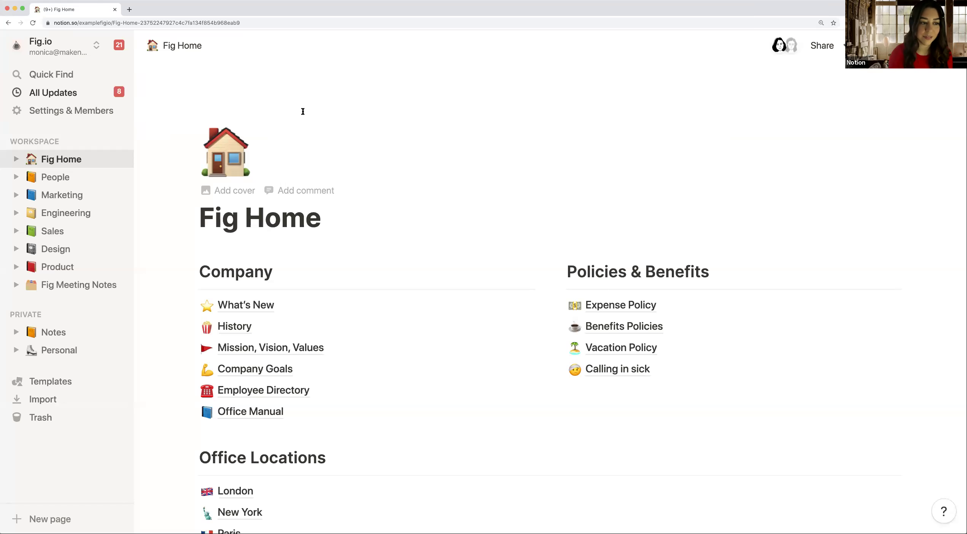
scroll(341, 160, down, 2)
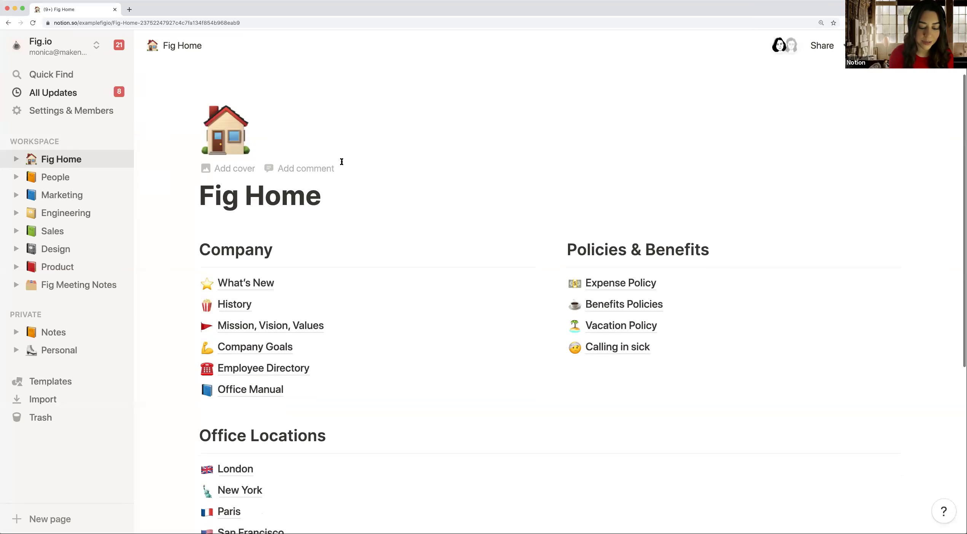
scroll(342, 161, down, 1)
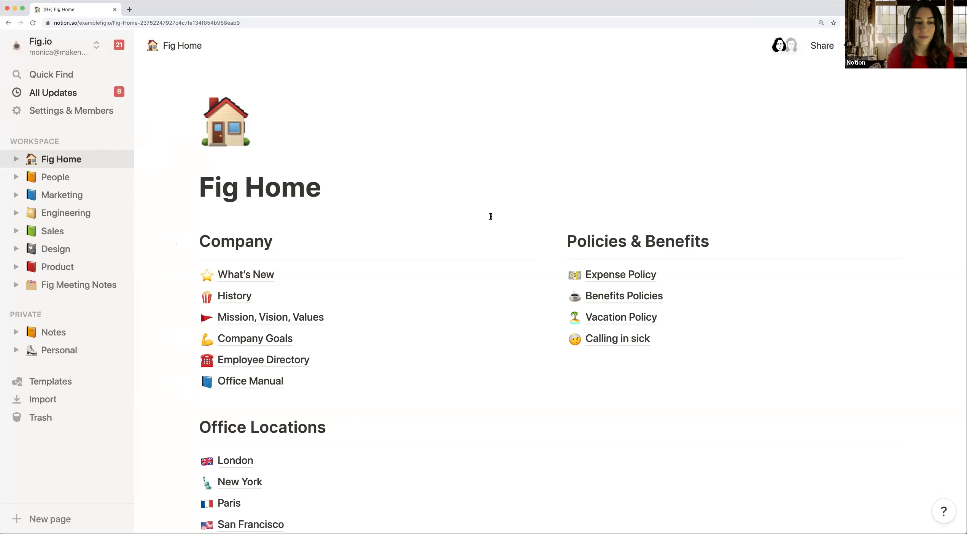
scroll(491, 216, down, 1)
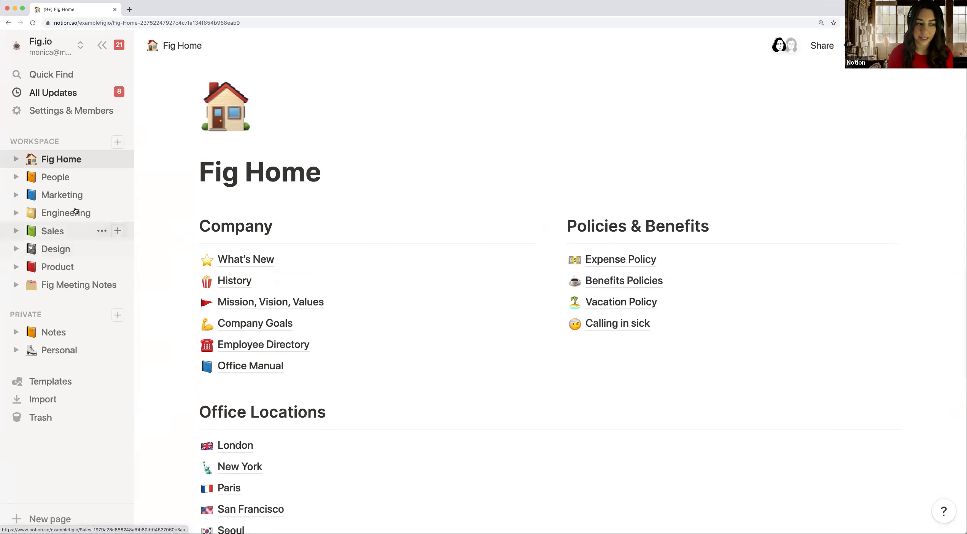
click(82, 161)
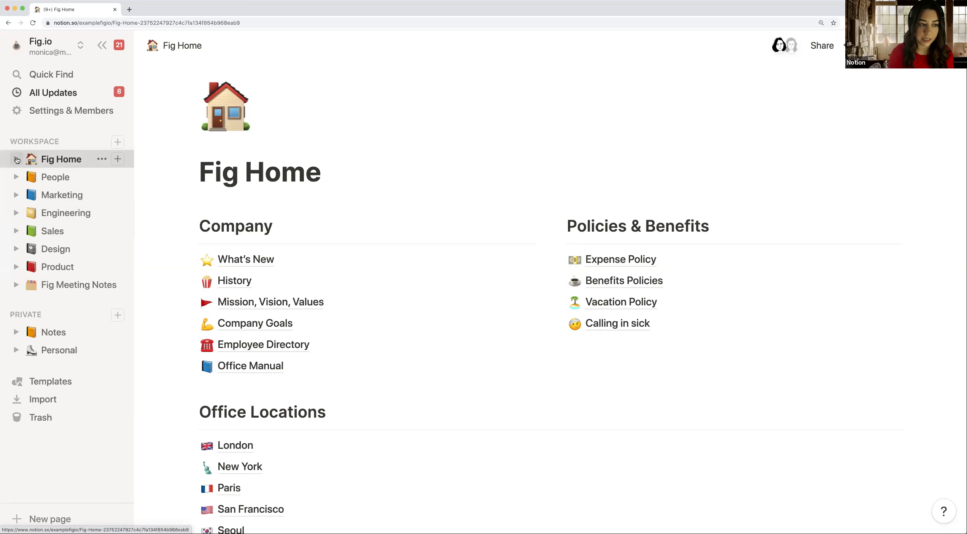
click(17, 160)
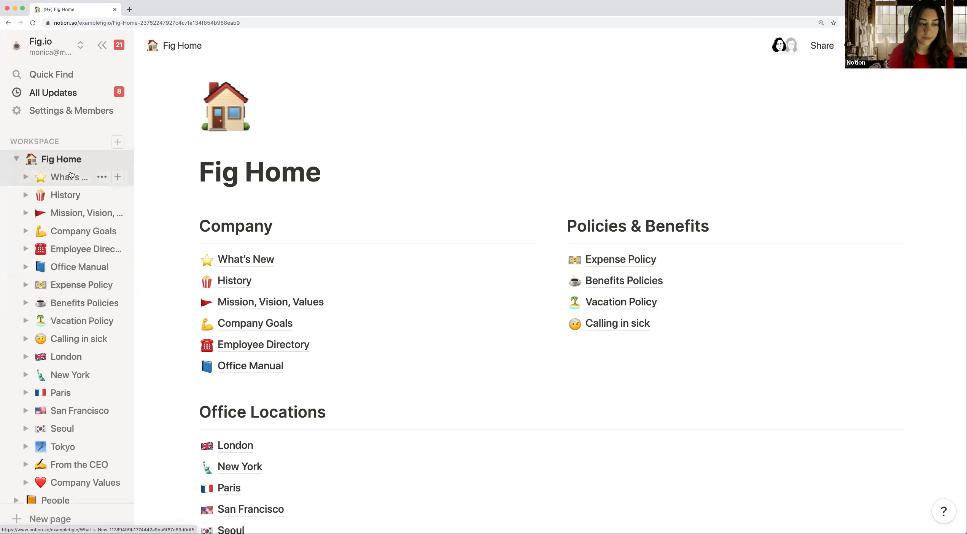
click(16, 160)
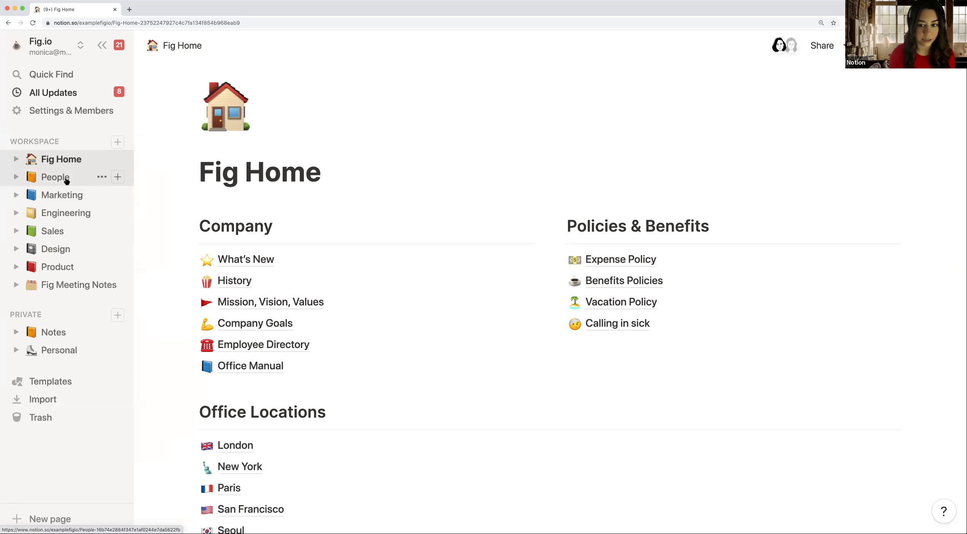
scroll(511, 192, down, 1)
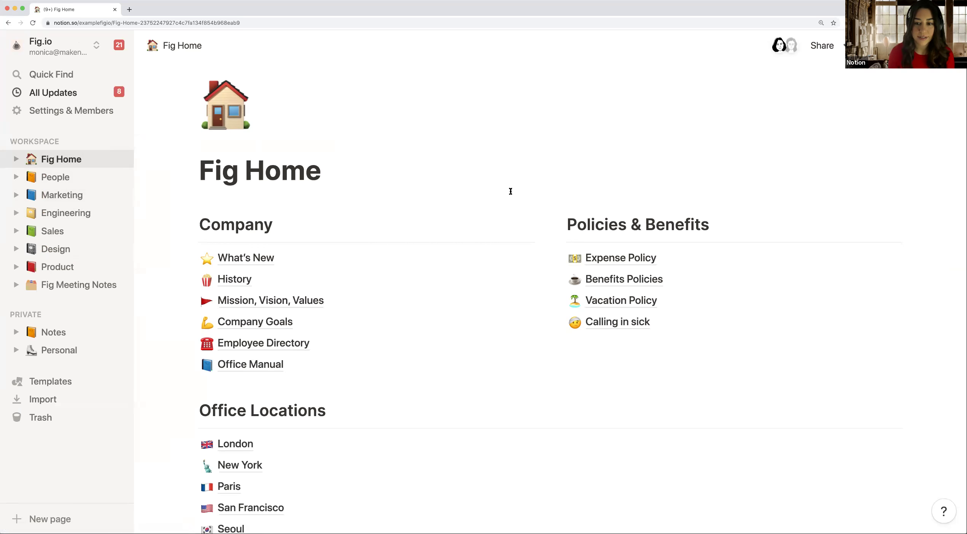
scroll(511, 191, down, 1)
scroll(511, 192, down, 1)
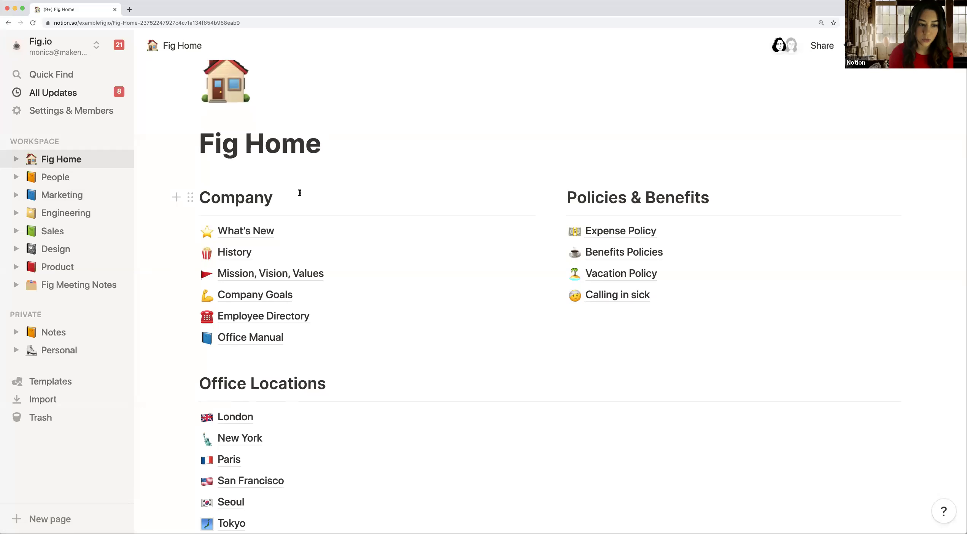
Step: Scroll down Fig Home and open Mission, Vision, Values under Company
scroll(274, 202, down, 1)
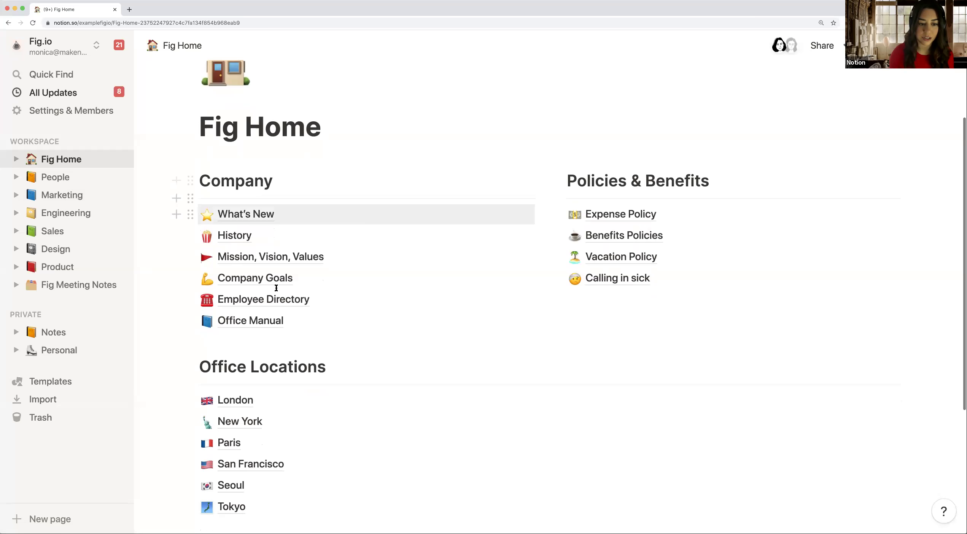
scroll(398, 203, down, 1)
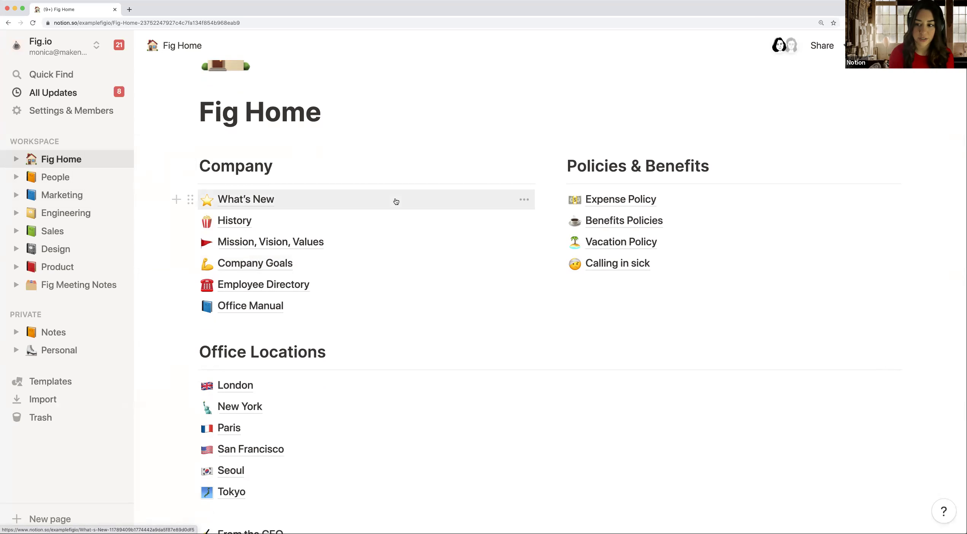
scroll(396, 201, down, 1)
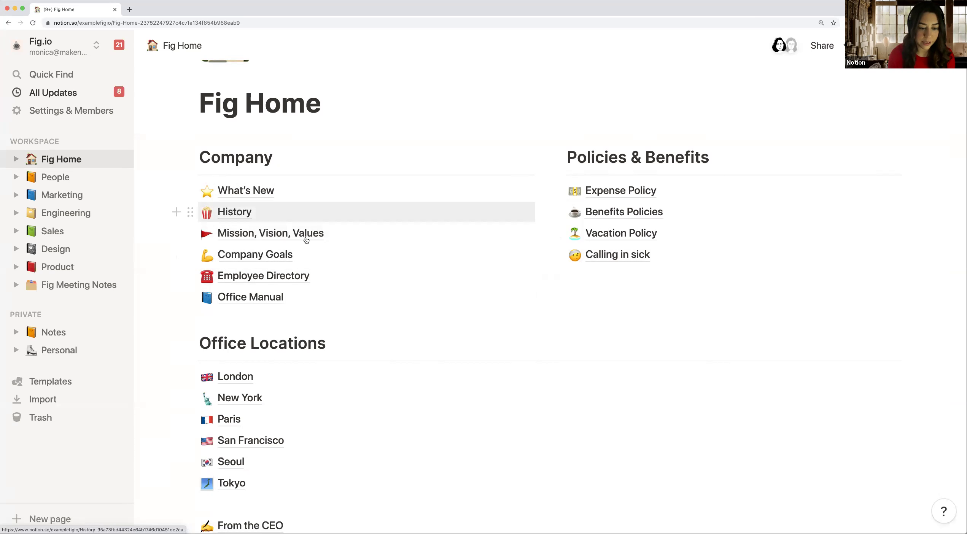
click(275, 236)
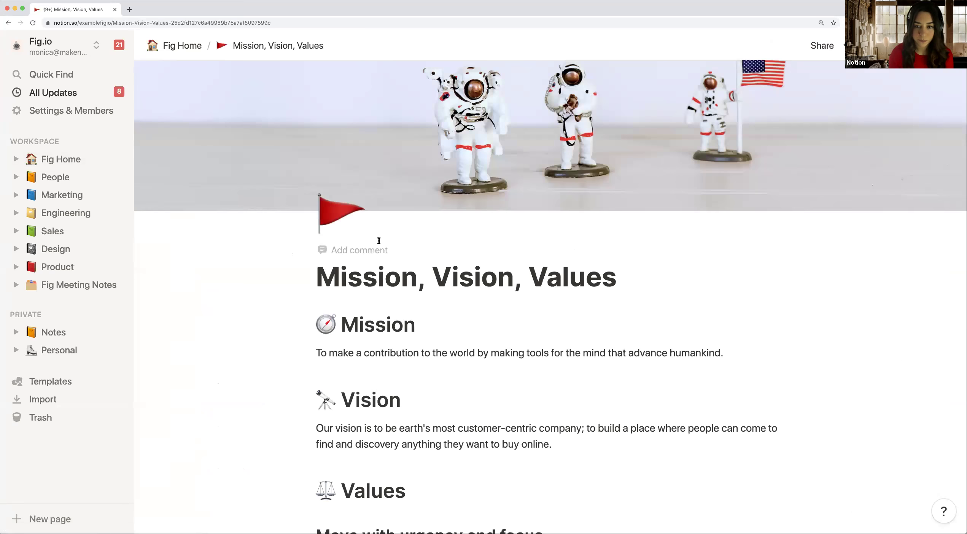
scroll(379, 241, down, 5)
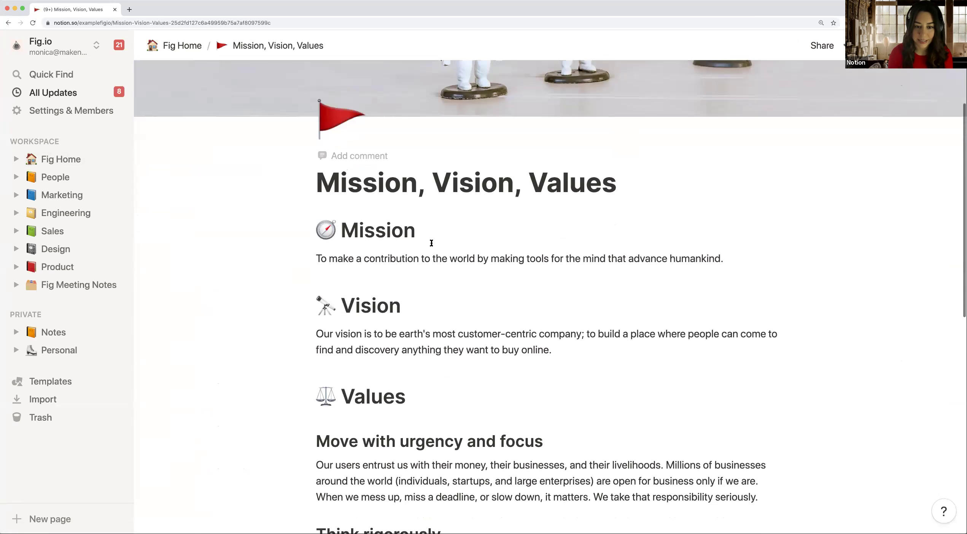
scroll(431, 243, down, 2)
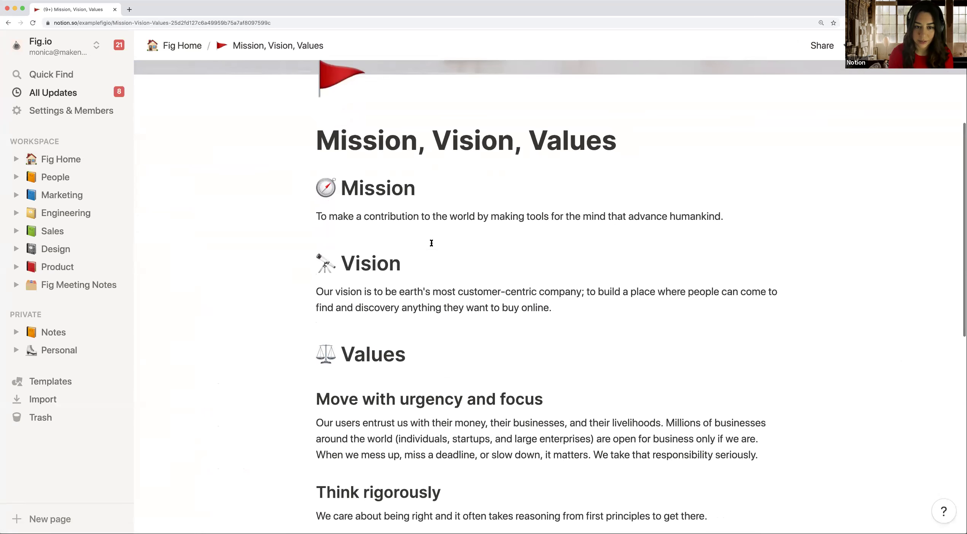
scroll(431, 243, down, 1)
scroll(432, 242, down, 5)
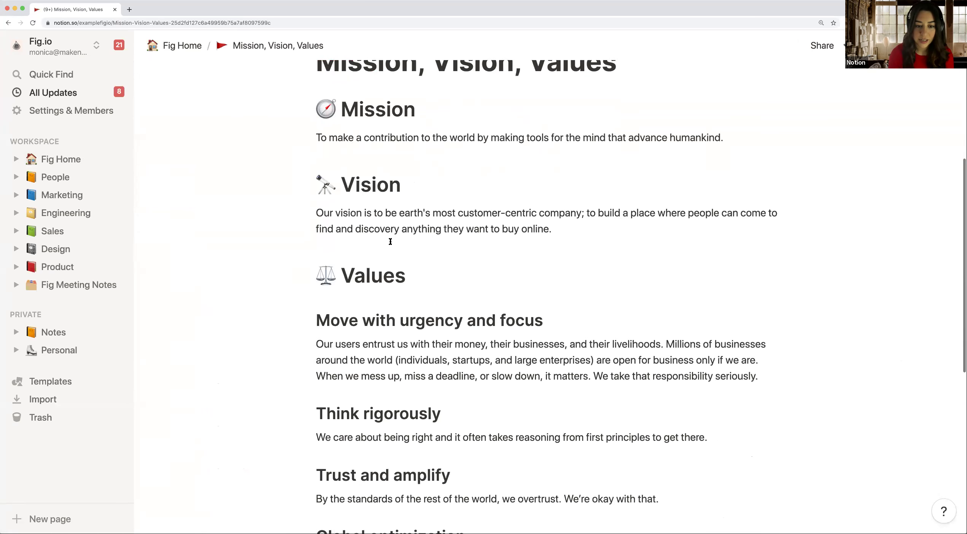
click(322, 291)
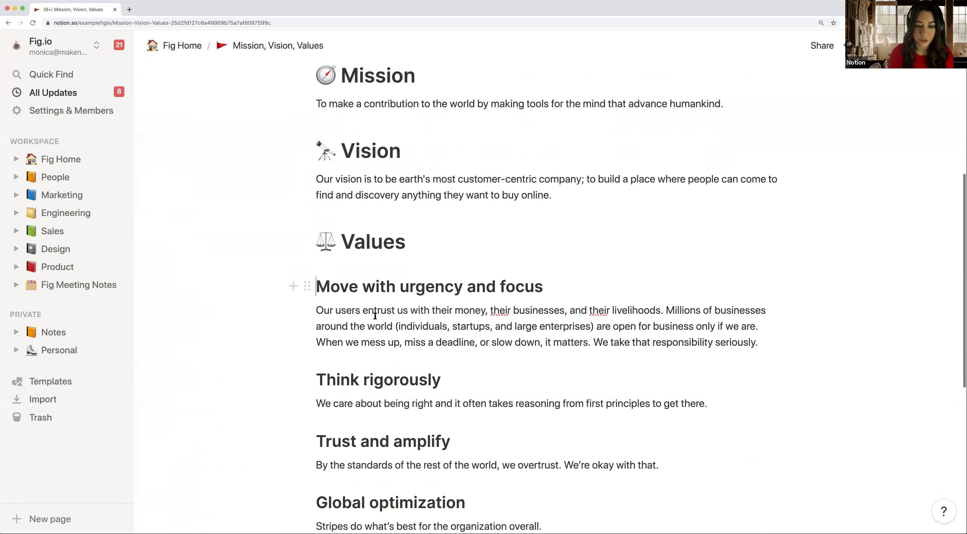
scroll(366, 322, down, 2)
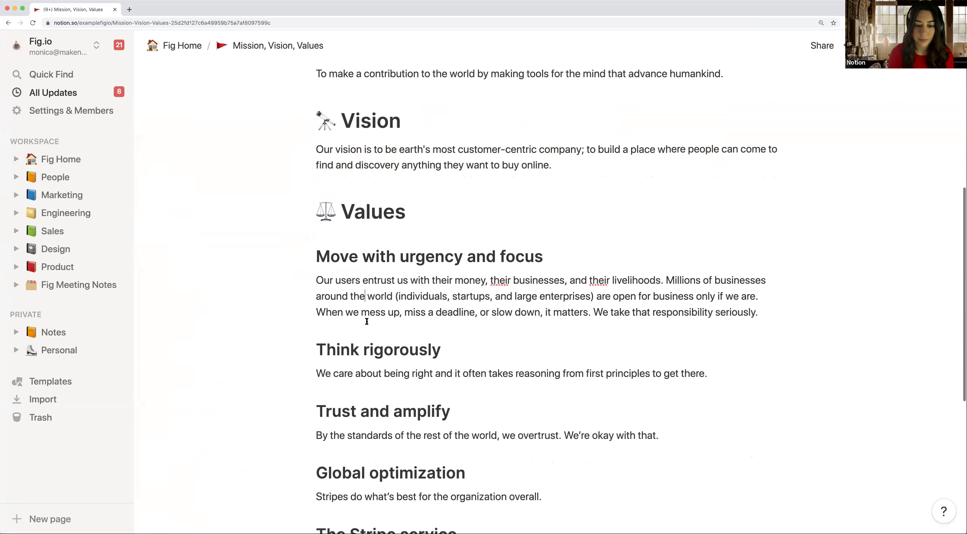
scroll(367, 321, down, 3)
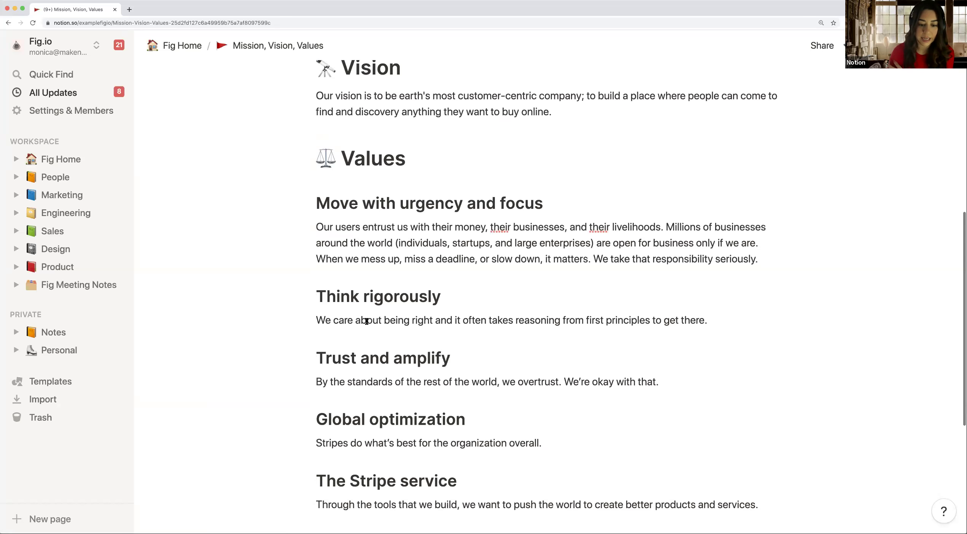
scroll(367, 322, down, 4)
scroll(367, 322, down, 2)
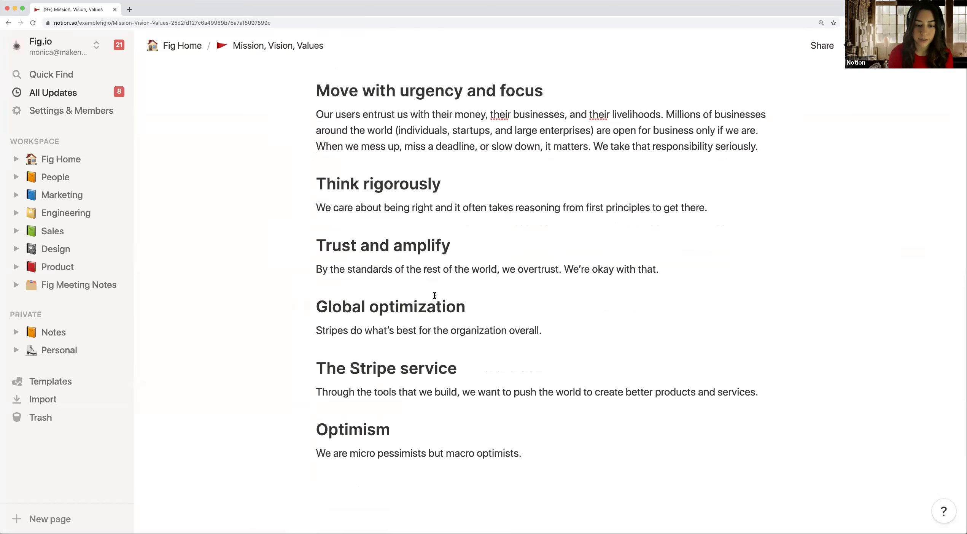
scroll(434, 296, up, 2)
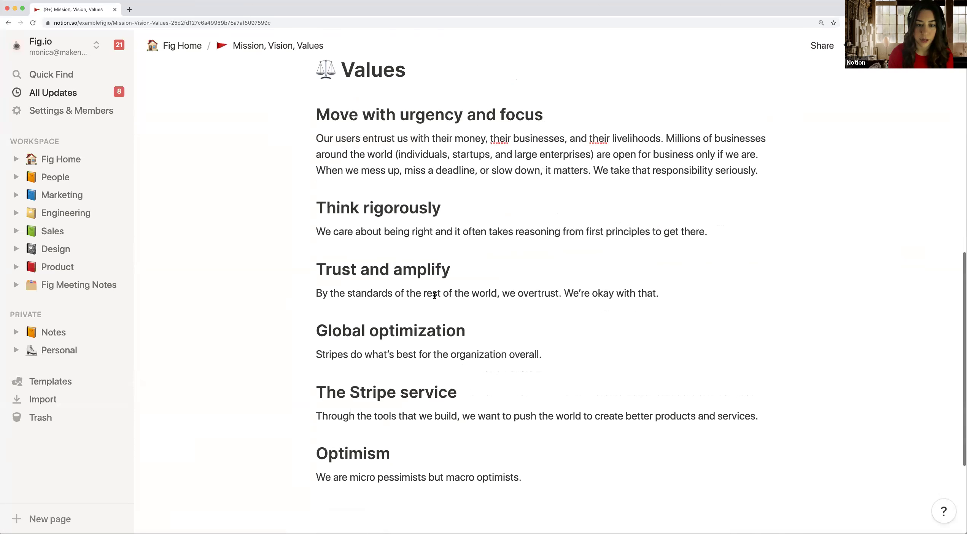
scroll(434, 296, up, 2)
scroll(434, 295, up, 5)
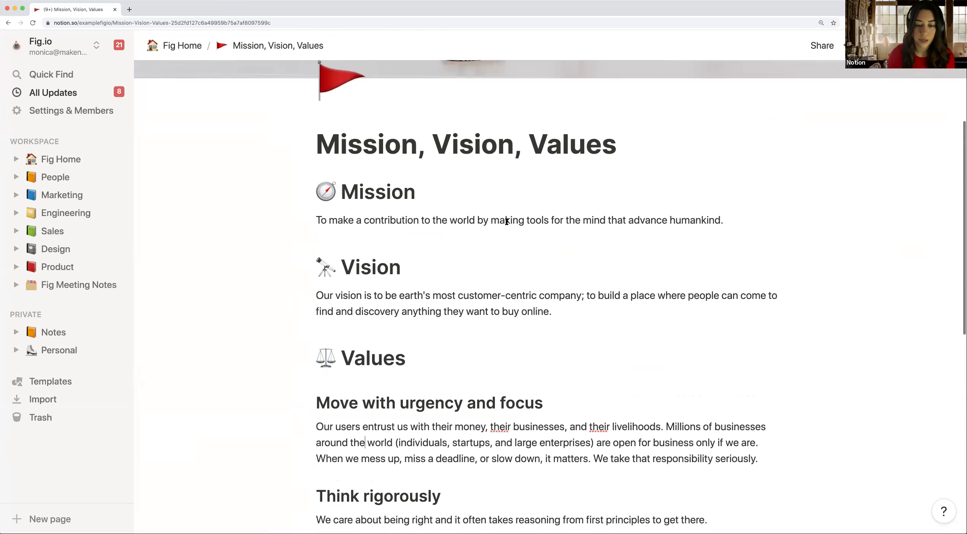
scroll(498, 179, up, 1)
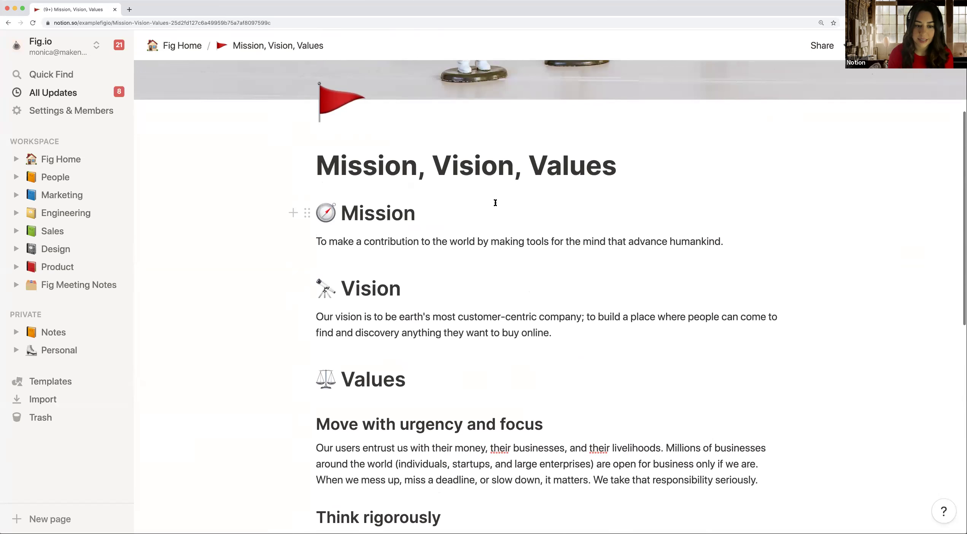
scroll(496, 203, up, 2)
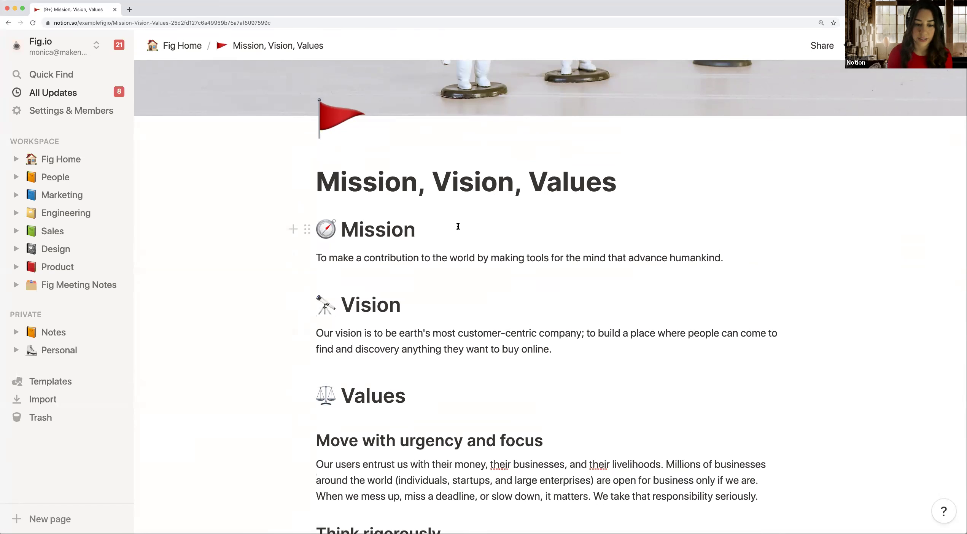
scroll(455, 235, down, 5)
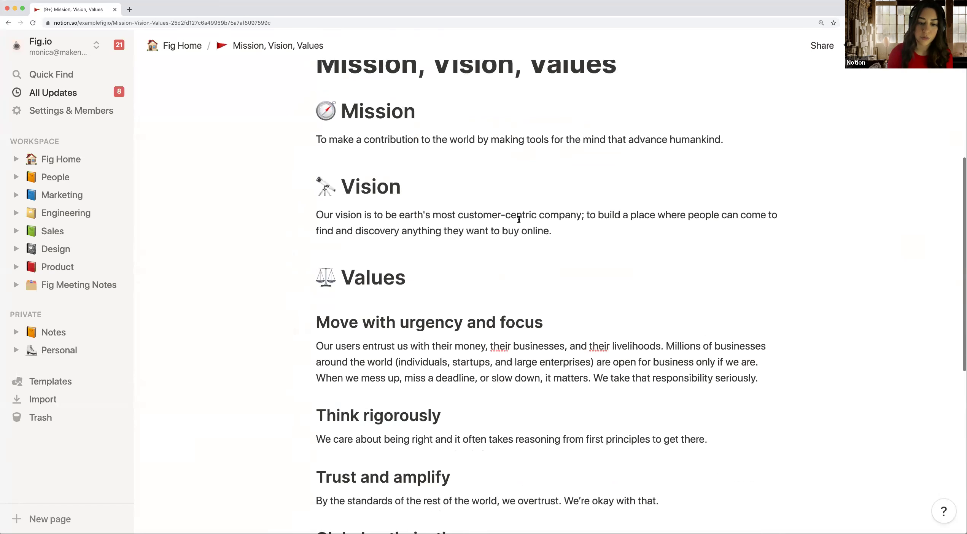
scroll(475, 372, down, 6)
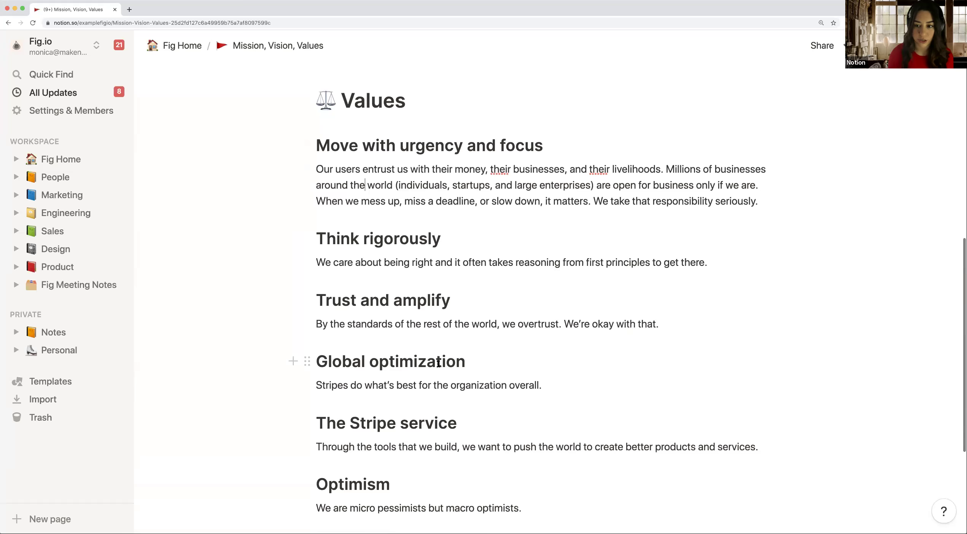
scroll(438, 365, up, 6)
scroll(438, 365, up, 3)
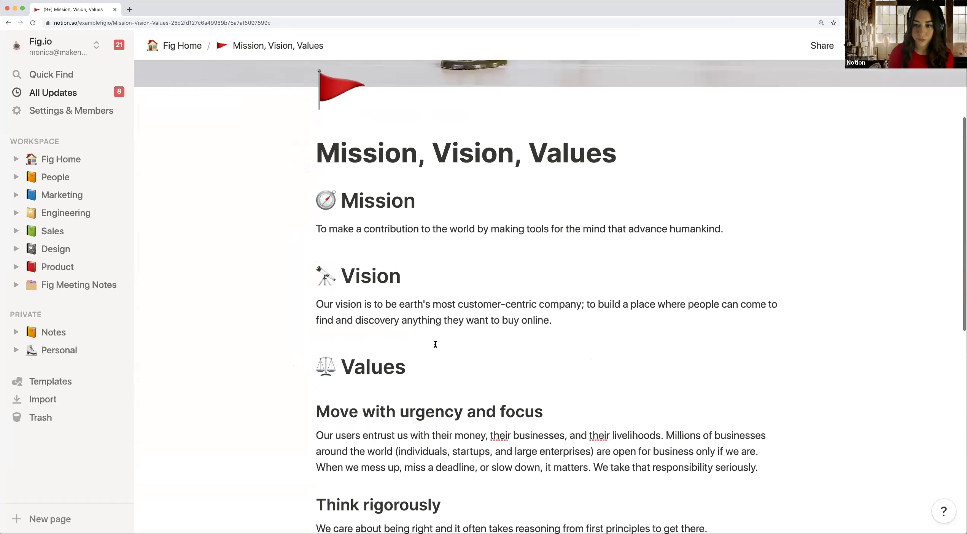
scroll(435, 344, up, 4)
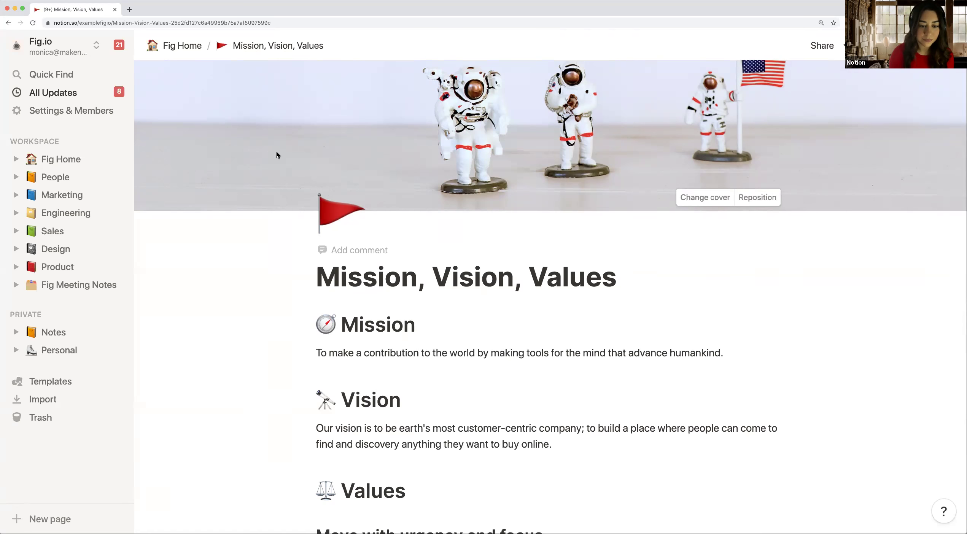
scroll(276, 155, down, 5)
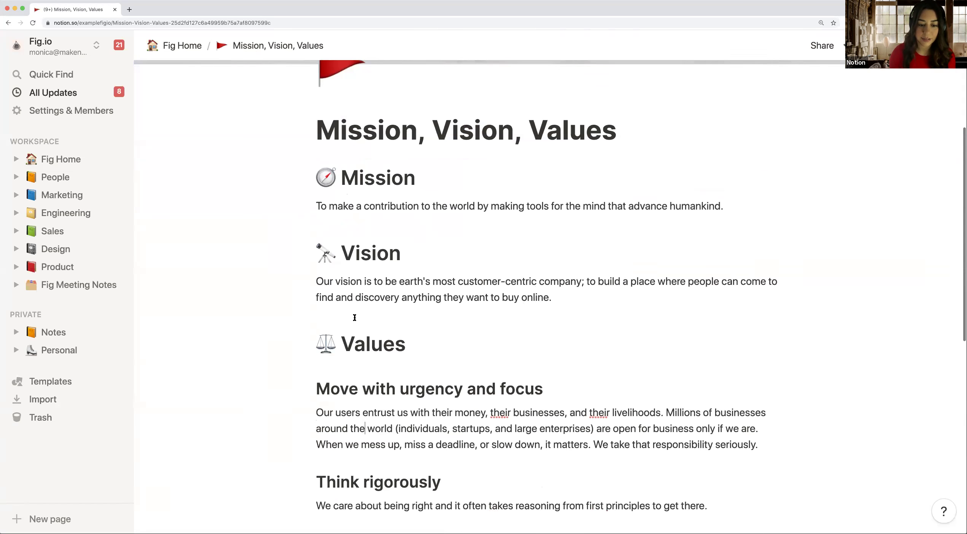
scroll(354, 316, down, 5)
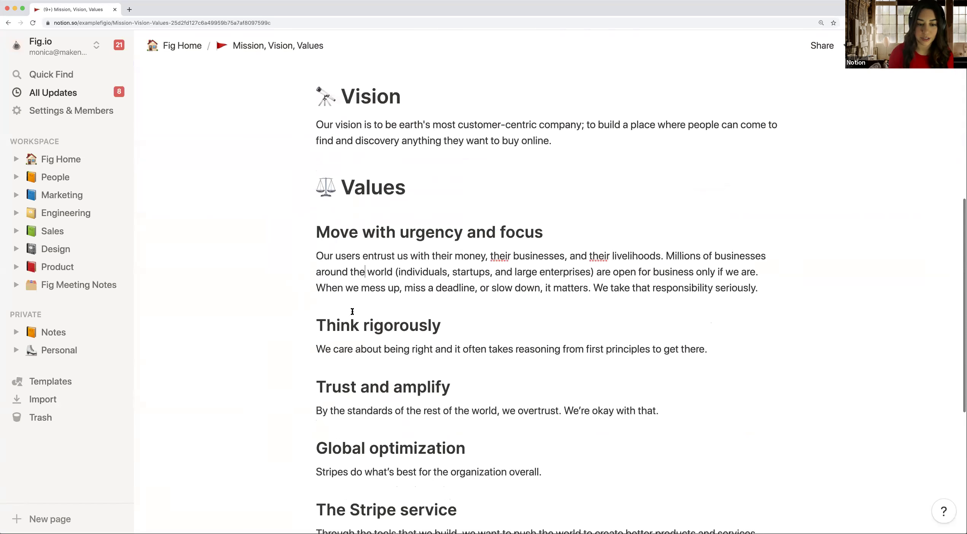
scroll(352, 311, down, 1)
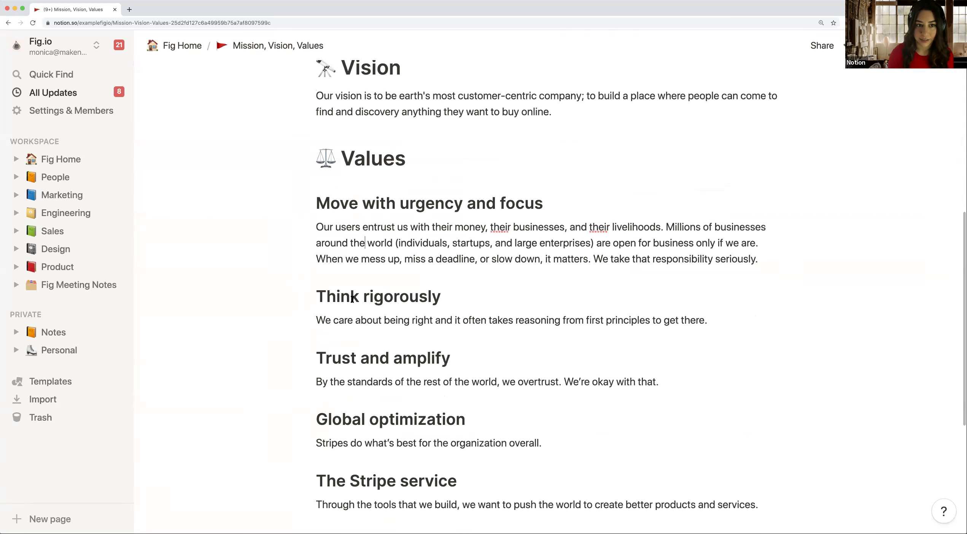
click(183, 47)
Step: Open the company History page from Fig Home's Company list
scroll(324, 177, down, 2)
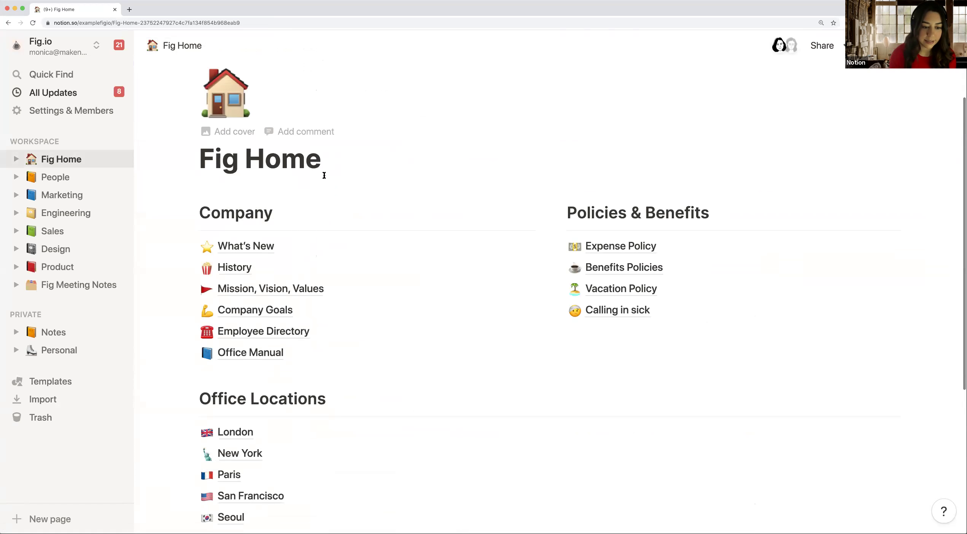
click(481, 258)
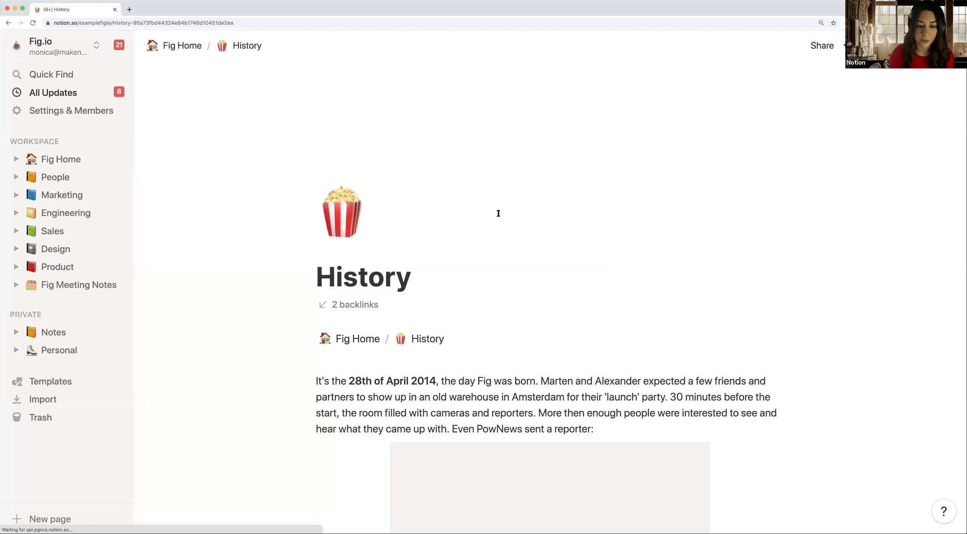
scroll(498, 214, down, 4)
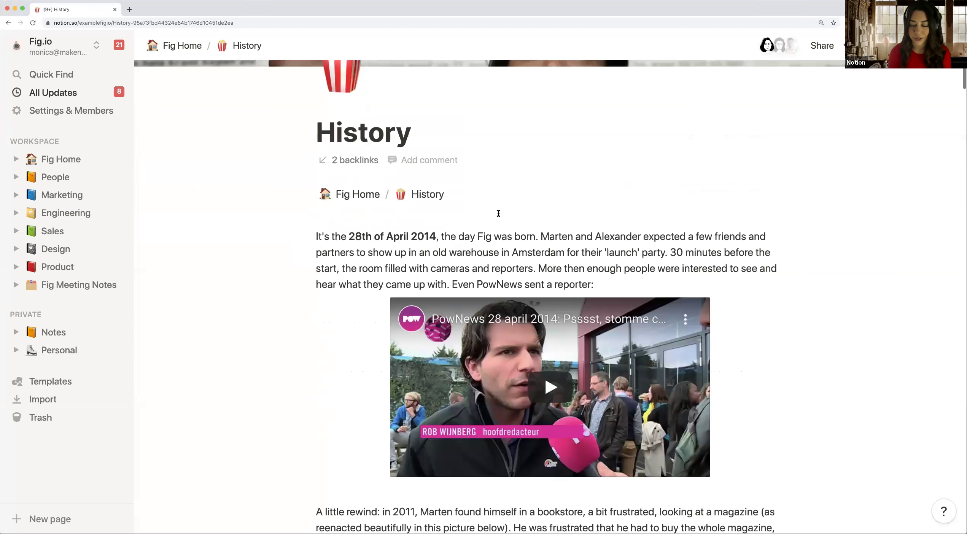
scroll(499, 213, down, 3)
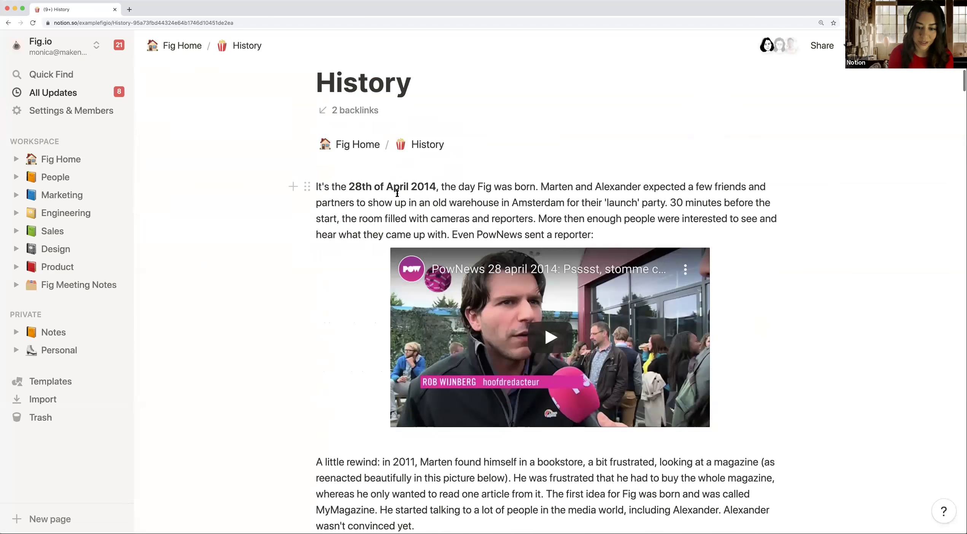
scroll(397, 194, down, 2)
scroll(398, 194, down, 5)
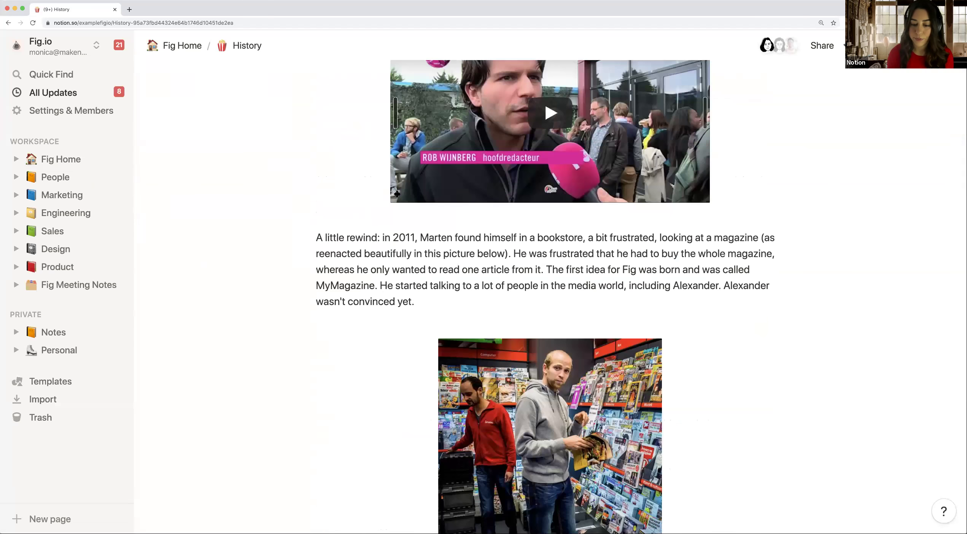
scroll(397, 194, down, 8)
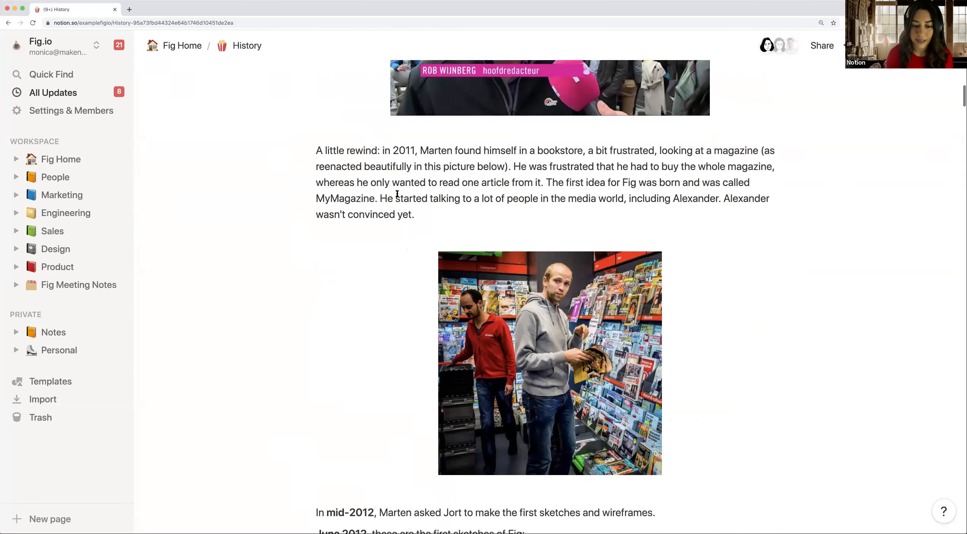
Step: Read down the History timeline to its 2015 milestones
scroll(398, 194, up, 15)
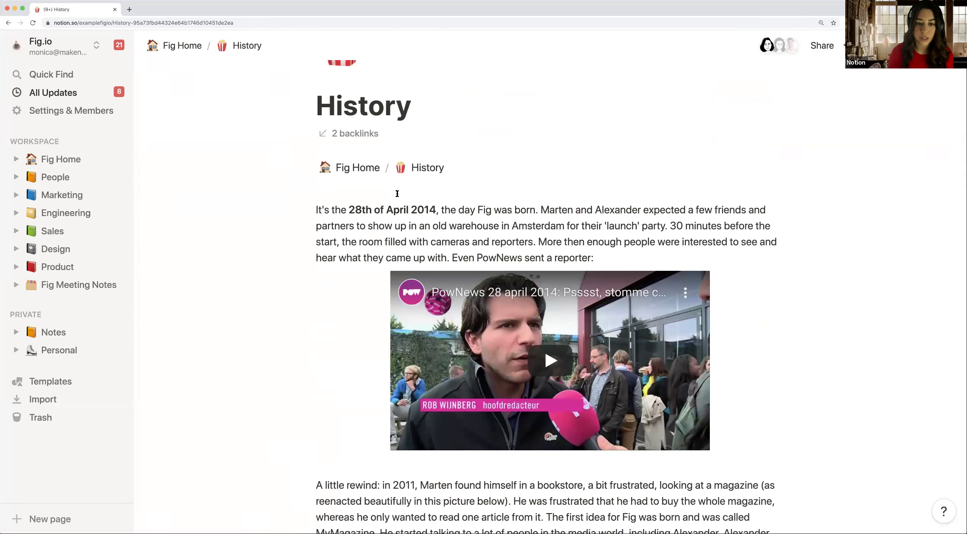
scroll(398, 194, down, 2)
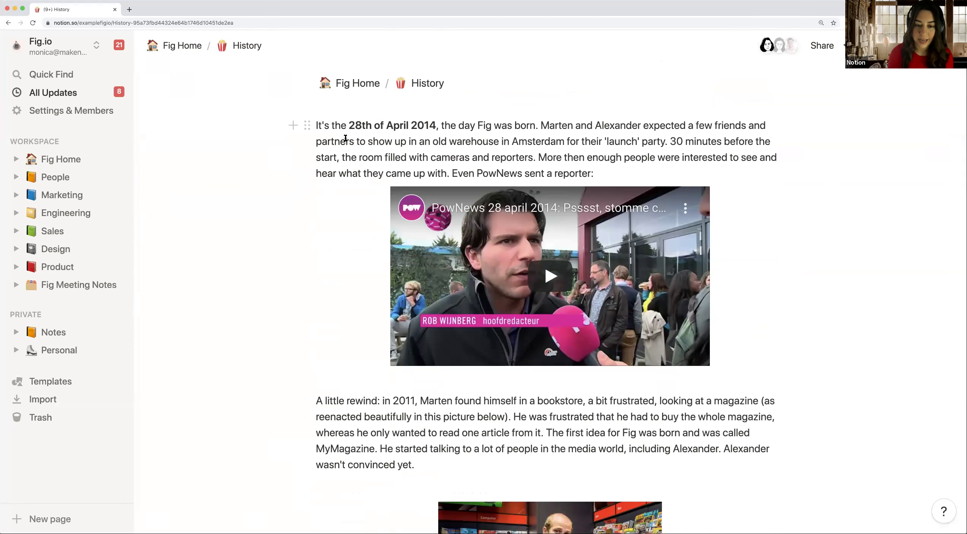
scroll(465, 190, down, 2)
mouse_move(465, 190)
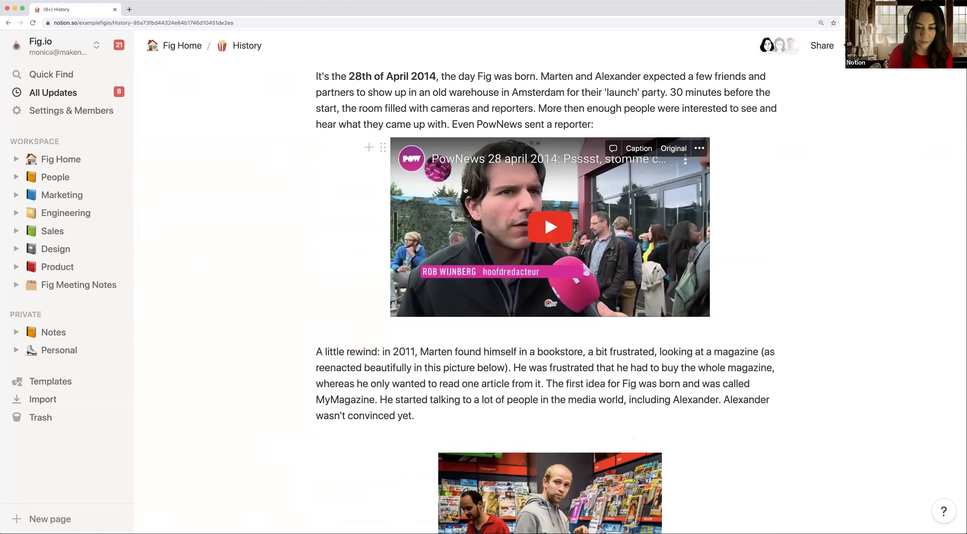
scroll(465, 190, down, 5)
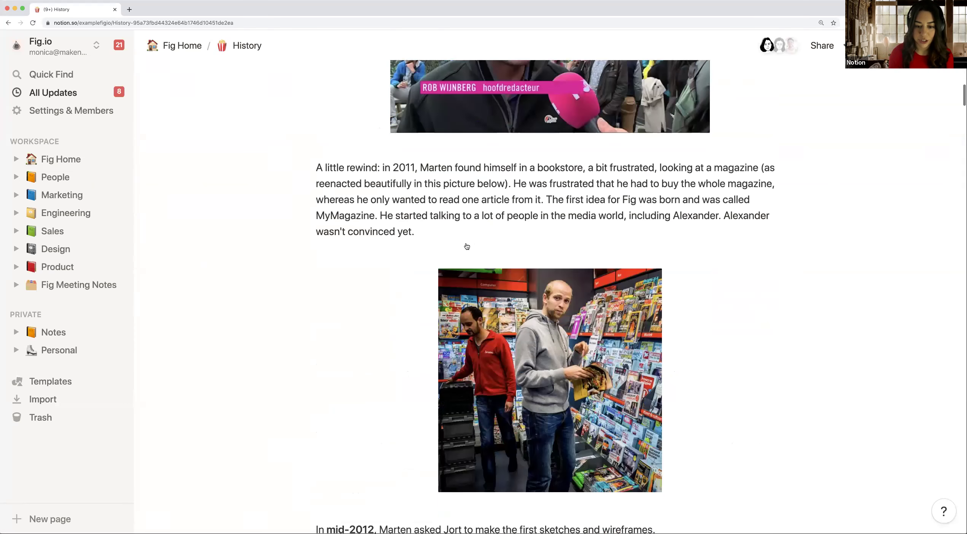
scroll(399, 338, down, 15)
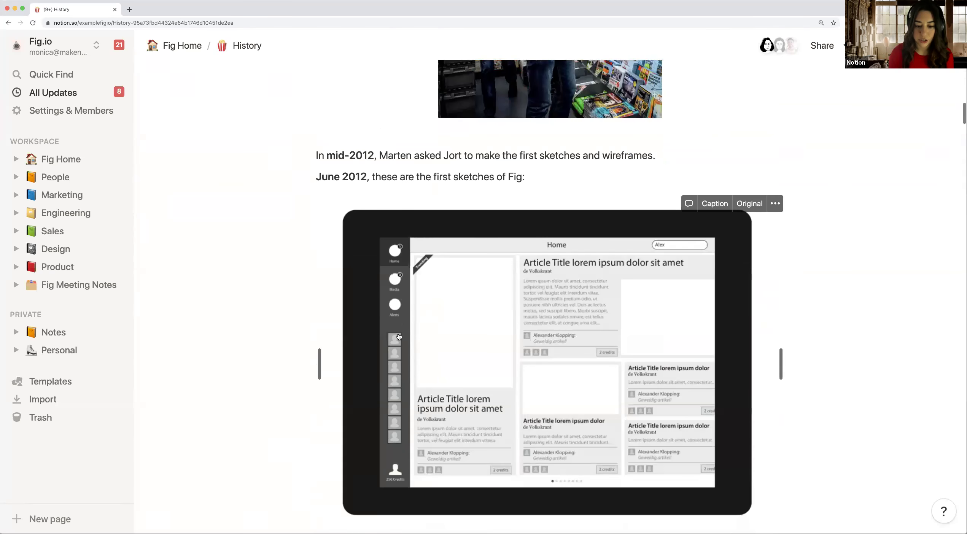
scroll(398, 338, down, 9)
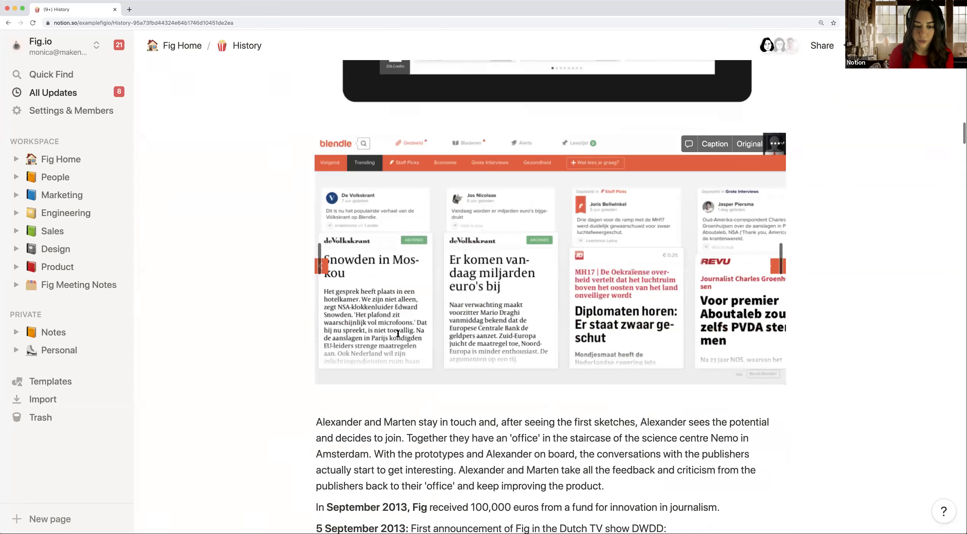
scroll(398, 333, down, 9)
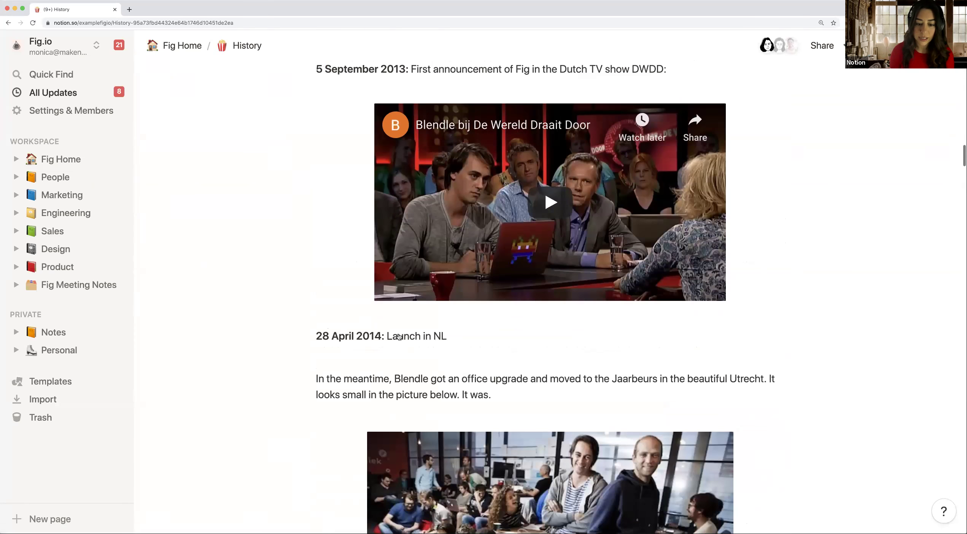
scroll(399, 337, down, 5)
scroll(399, 337, up, 3)
scroll(398, 337, up, 4)
scroll(398, 335, down, 17)
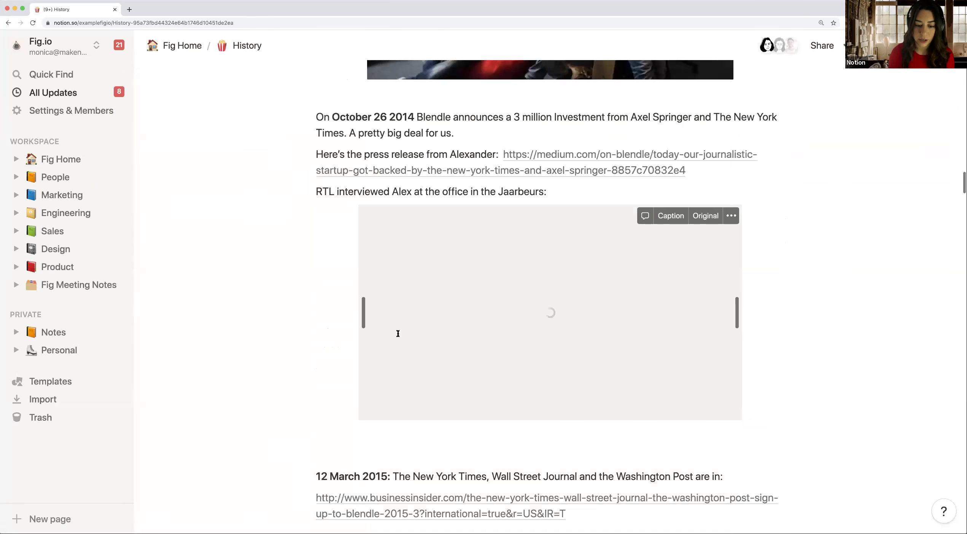
scroll(398, 334, down, 12)
scroll(398, 333, up, 2)
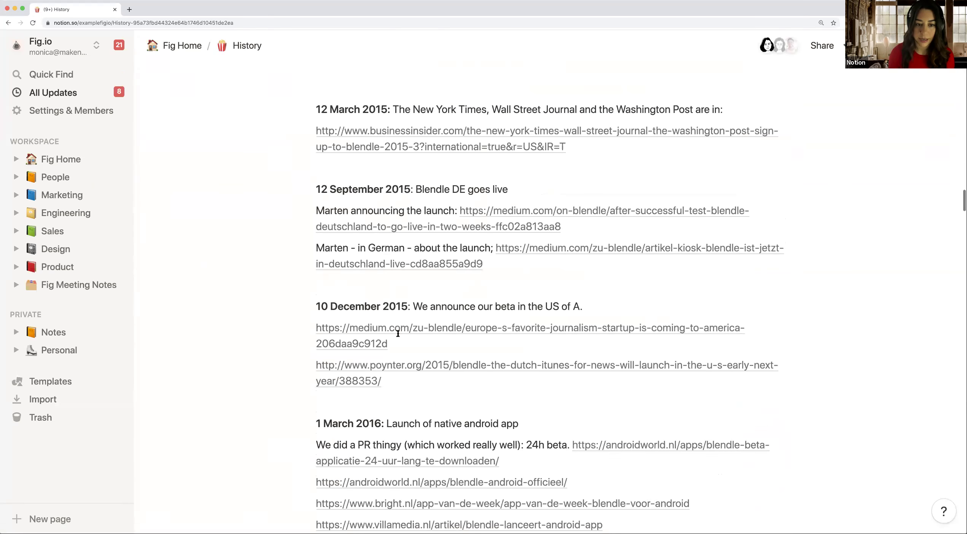
Step: Add empty lines above the 12 March 2015 milestone and type a slash on the first
click(354, 192)
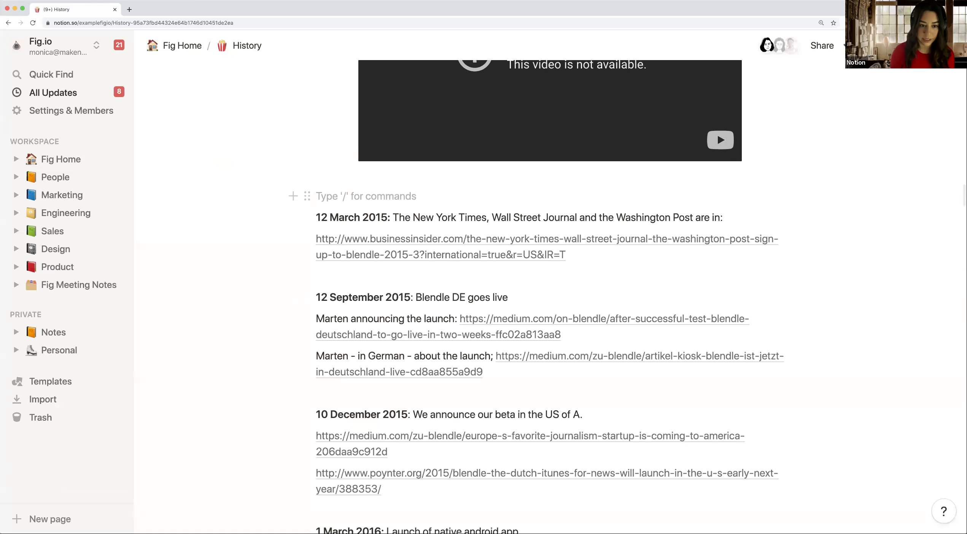
key(Return)
key(Return)
key(Return)
key(Return)
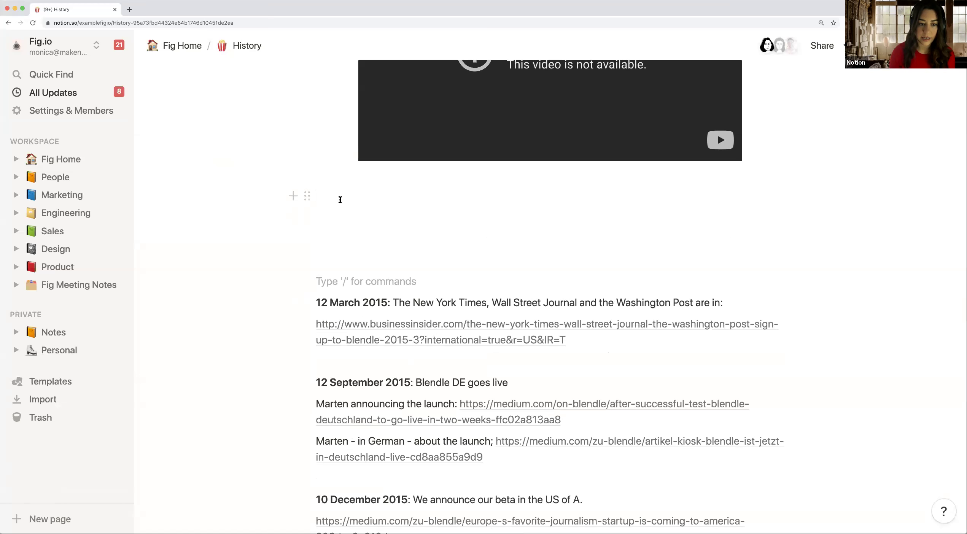
click(340, 200)
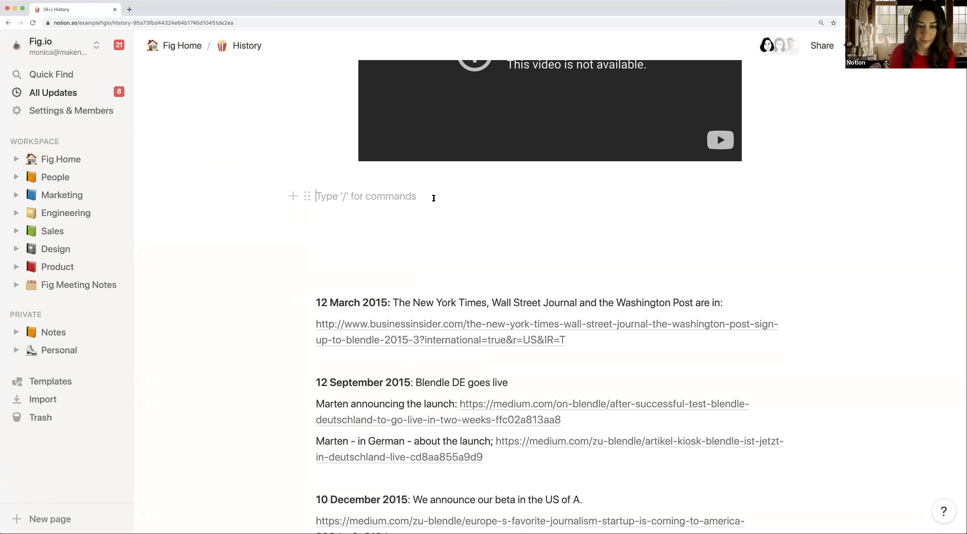
text(/)
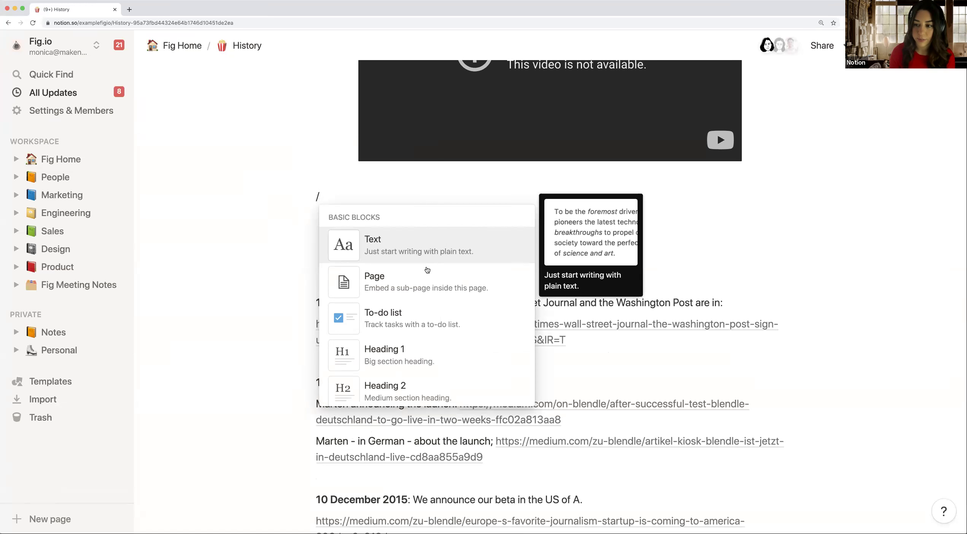
Step: Scroll through the list of block types offered by the slash menu
scroll(436, 290, down, 2)
scroll(436, 290, down, 1)
scroll(436, 290, up, 3)
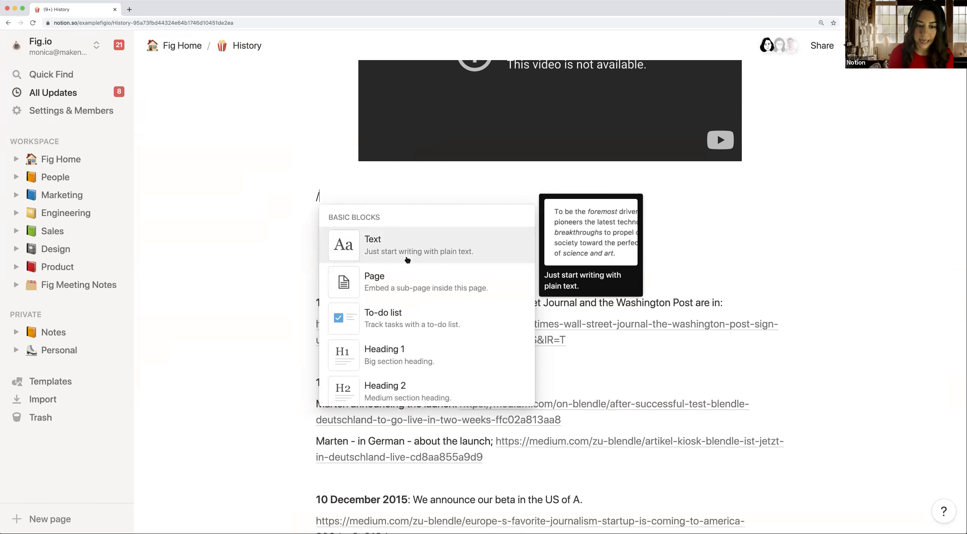
scroll(408, 260, down, 1)
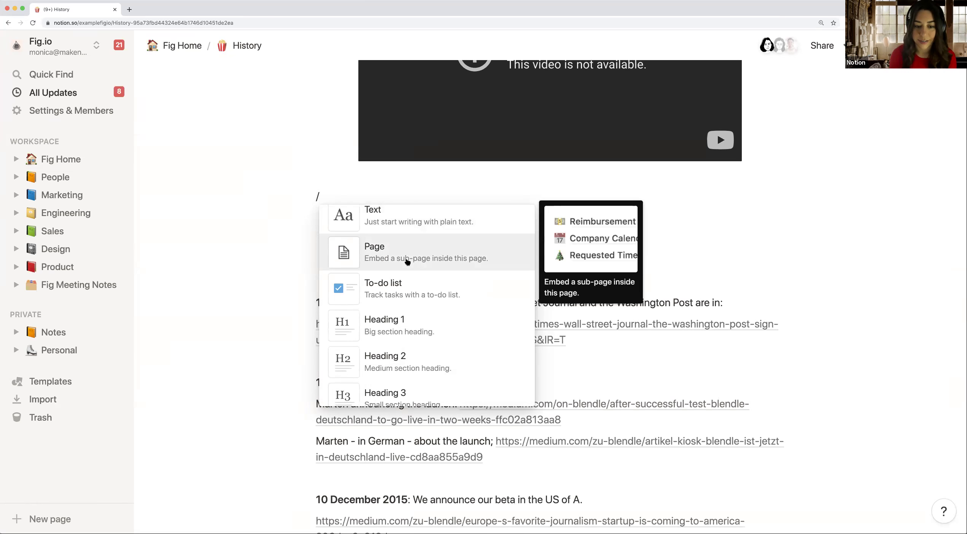
scroll(413, 285, down, 6)
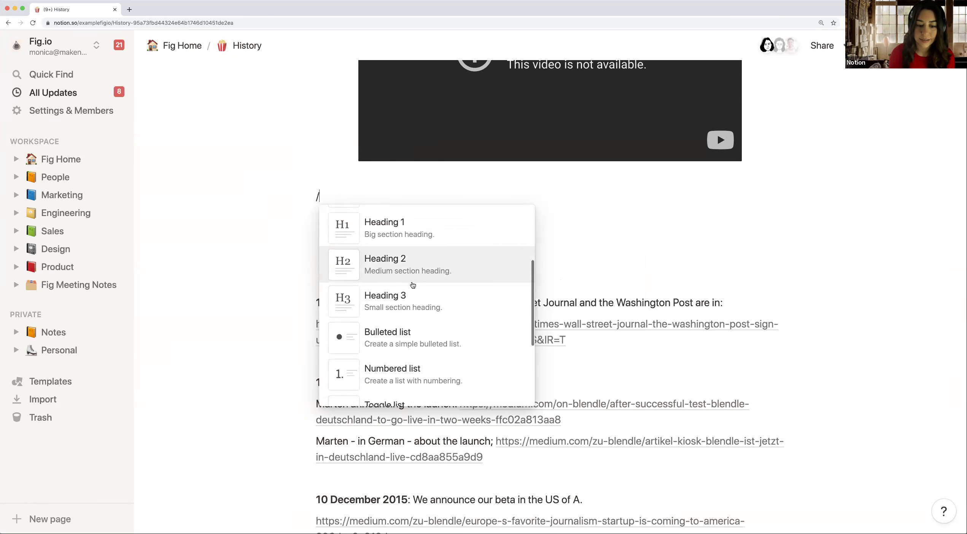
scroll(409, 276, down, 12)
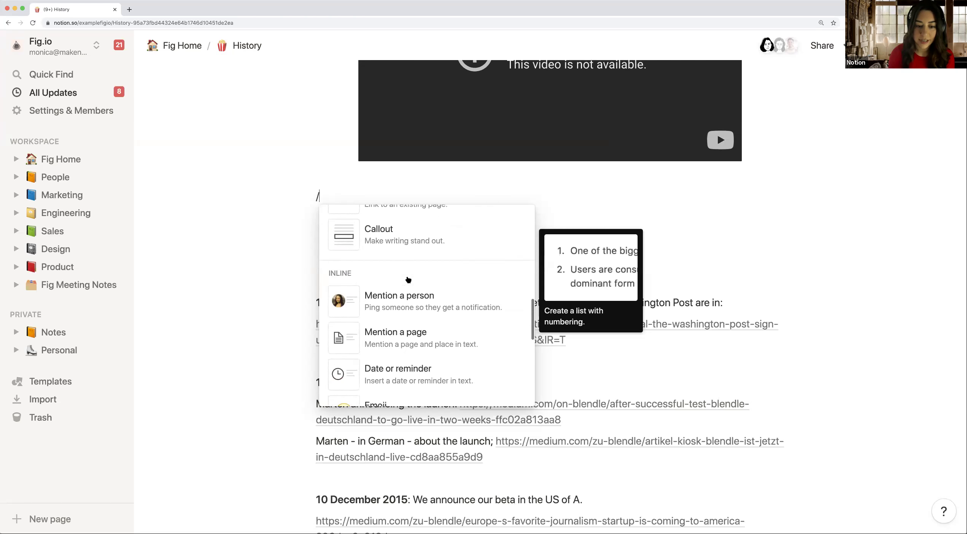
scroll(409, 280, down, 2)
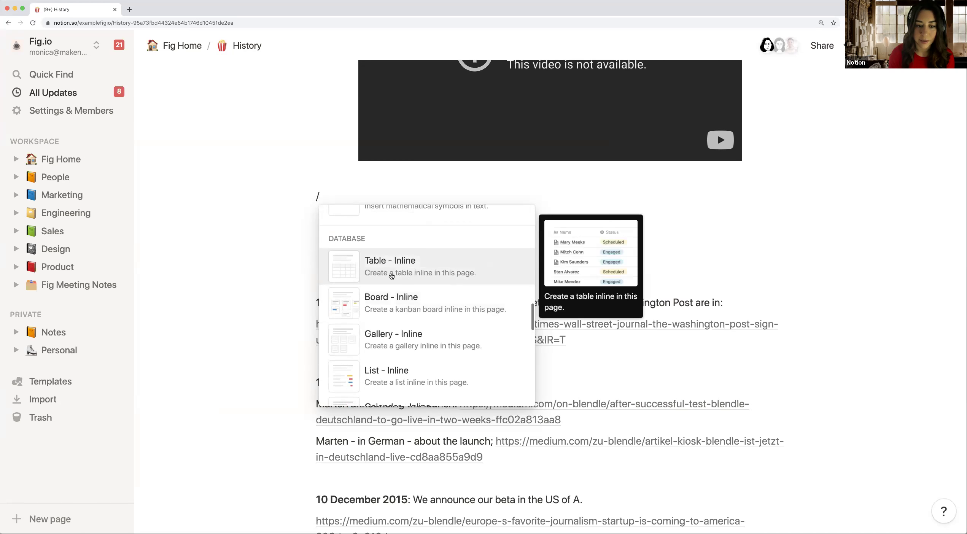
scroll(420, 318, down, 8)
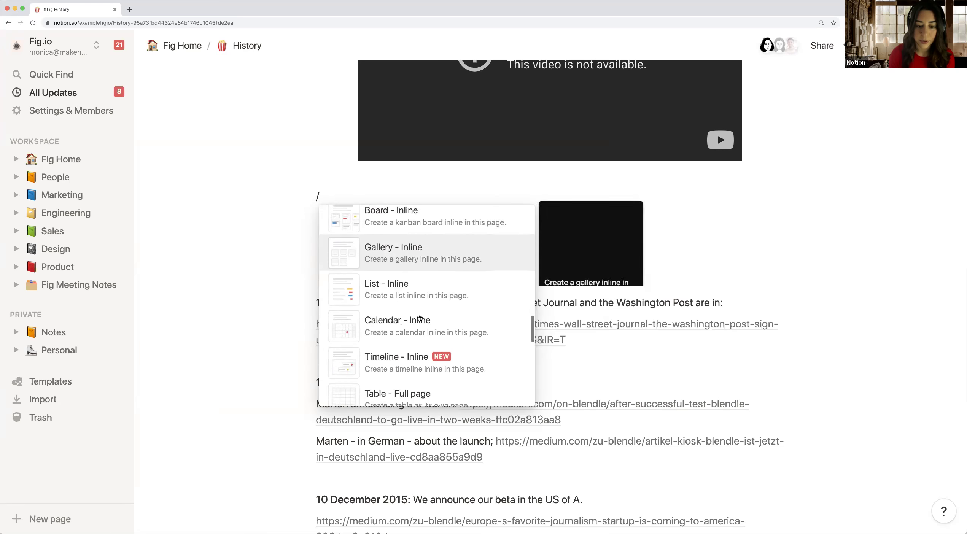
scroll(420, 318, down, 6)
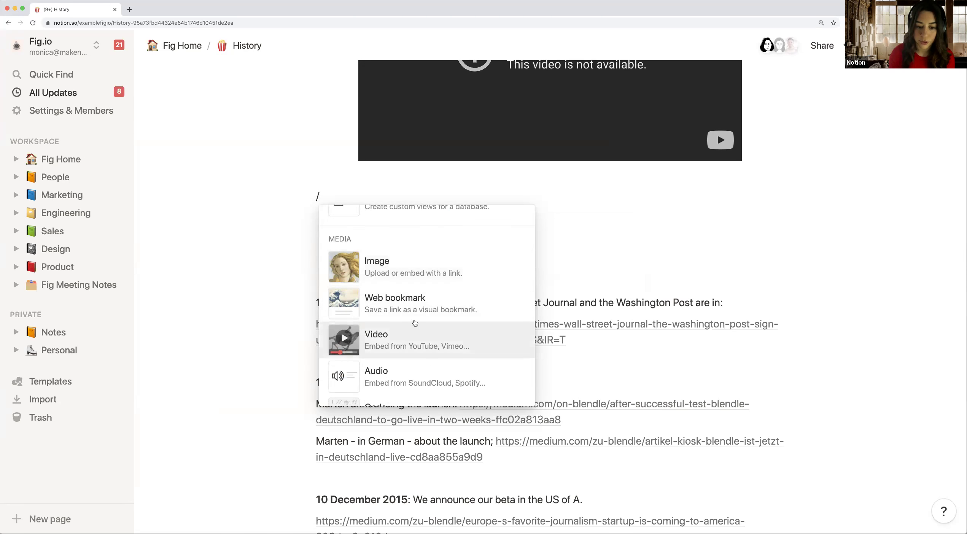
scroll(399, 324, down, 5)
scroll(401, 337, down, 1)
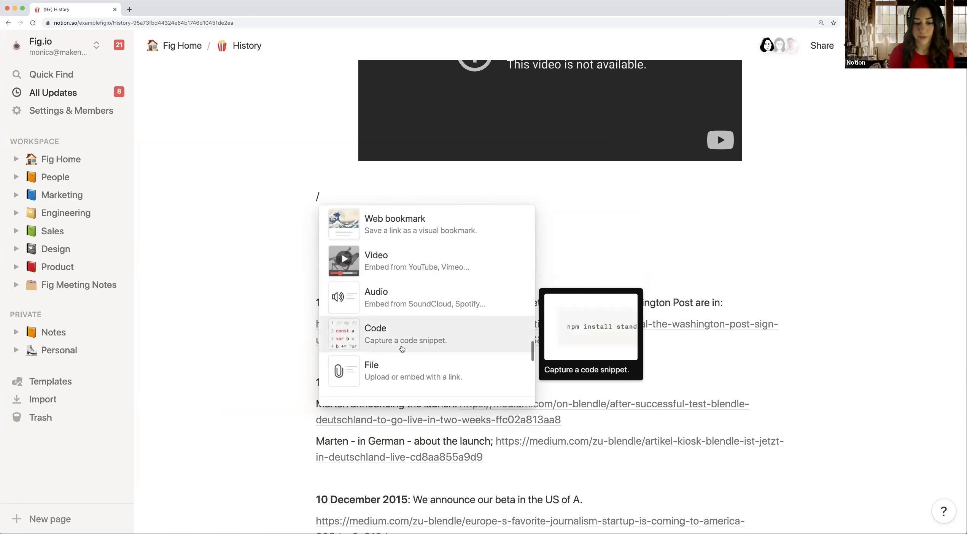
Step: Dismiss the block menu, delete the stray slash and remove the extra empty lines
click(330, 200)
key(BackSpace)
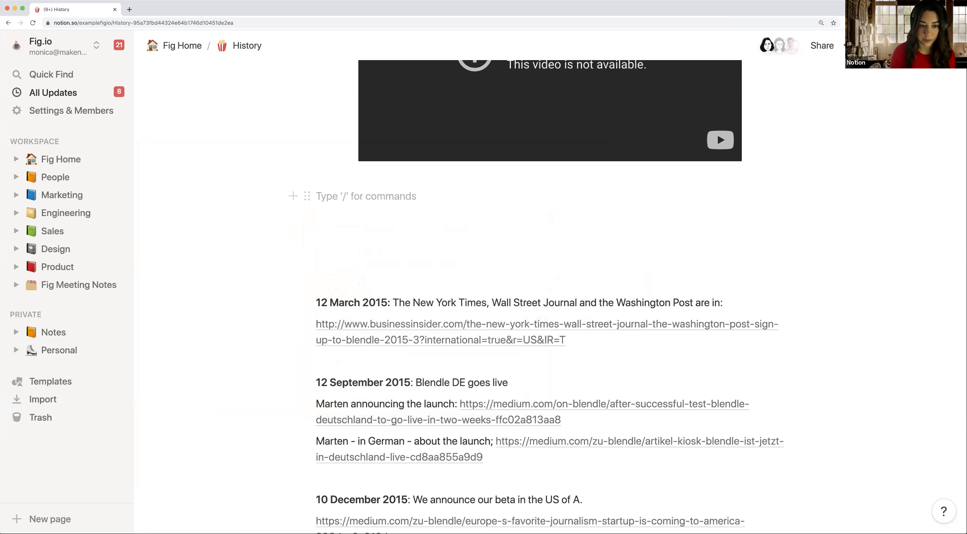
click(342, 260)
key(BackSpace)
key(BackSpace)
key(BackSpace)
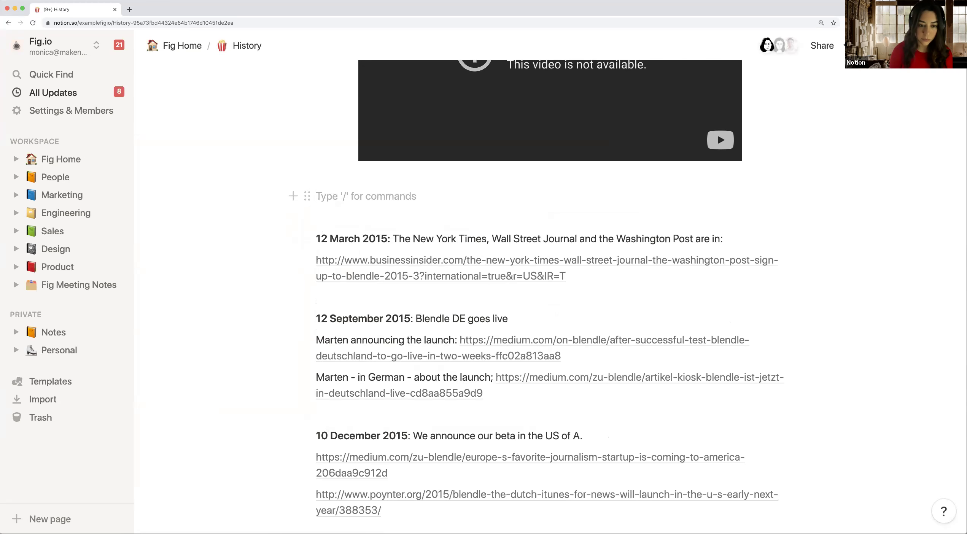
Step: Delete the last empty line under the video and scroll back to the History page top
key(BackSpace)
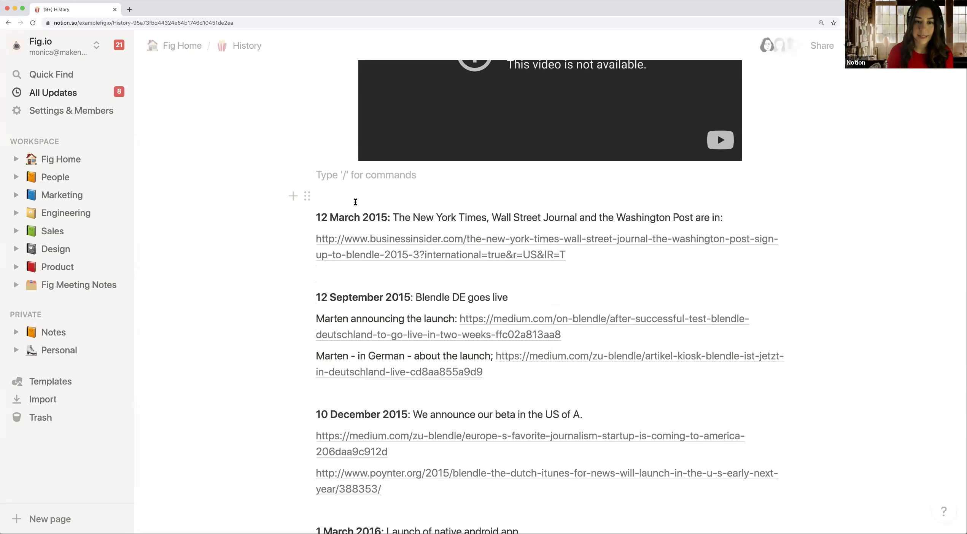
scroll(355, 202, up, 20)
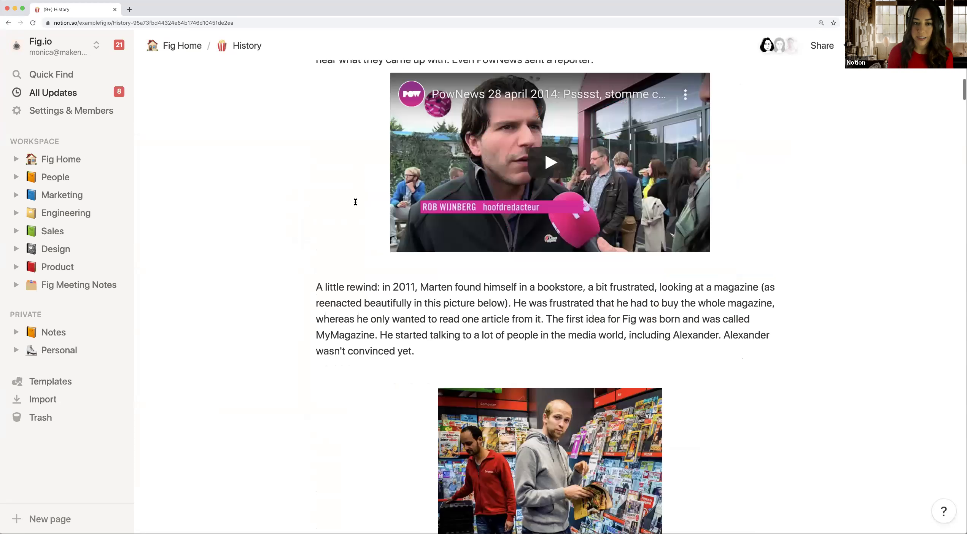
scroll(356, 202, up, 10)
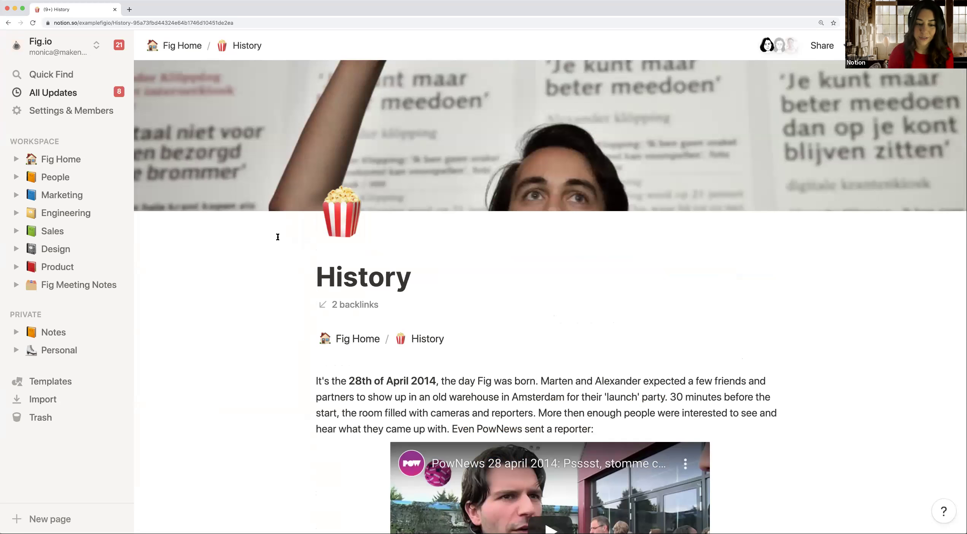
scroll(278, 237, down, 1)
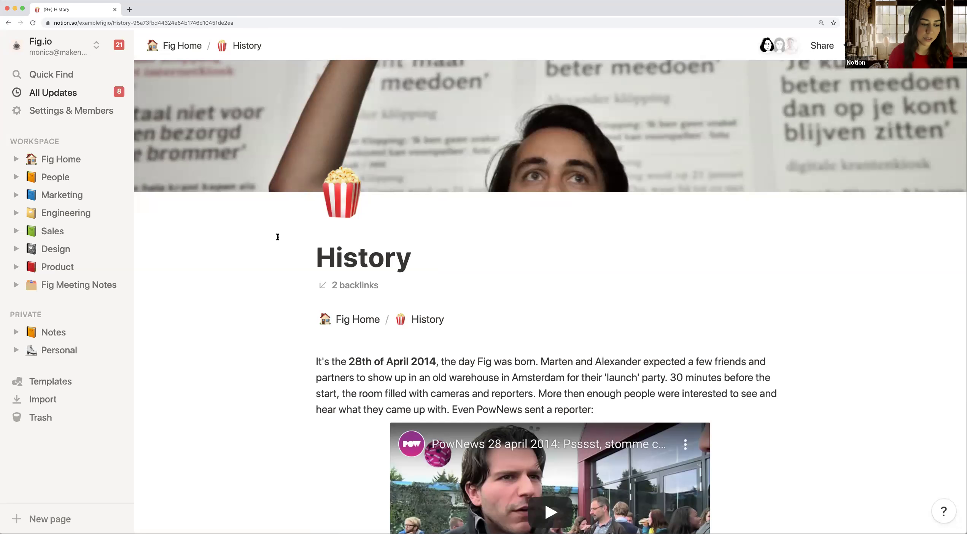
Step: Look over the Import sources, close the dialog without importing, and return to Fig Home
click(42, 401)
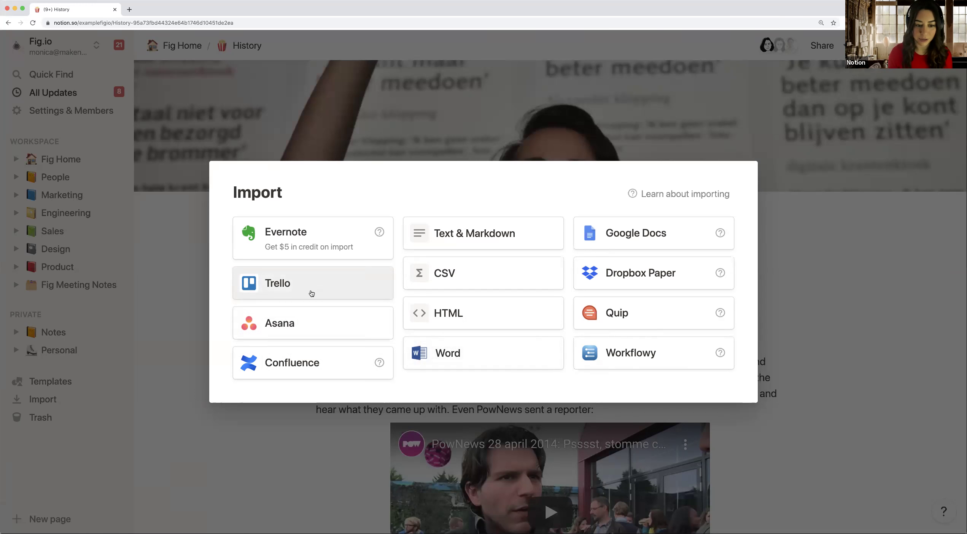
click(193, 270)
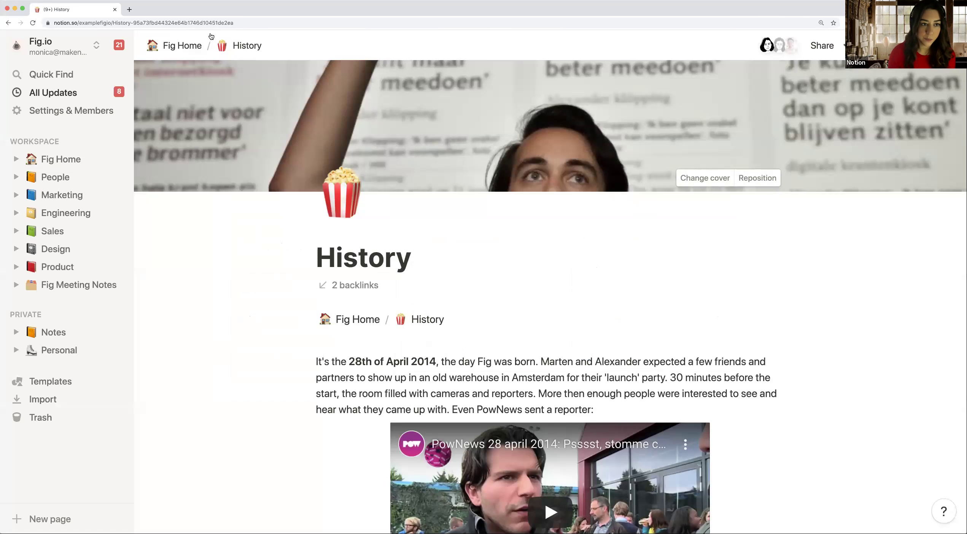
click(179, 46)
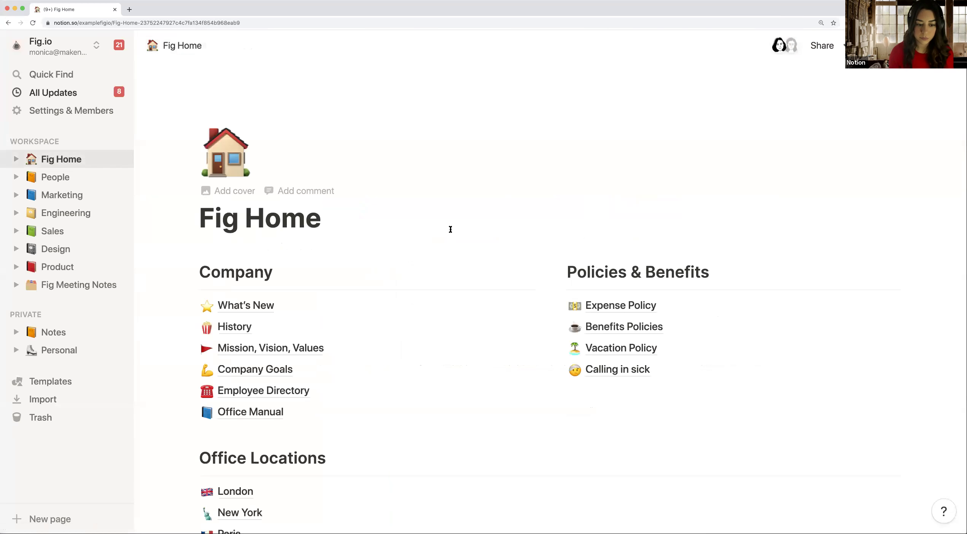
Step: On People, delete the empty line above Time Off & Holidays, then open Diversity and inclusion
scroll(451, 229, down, 3)
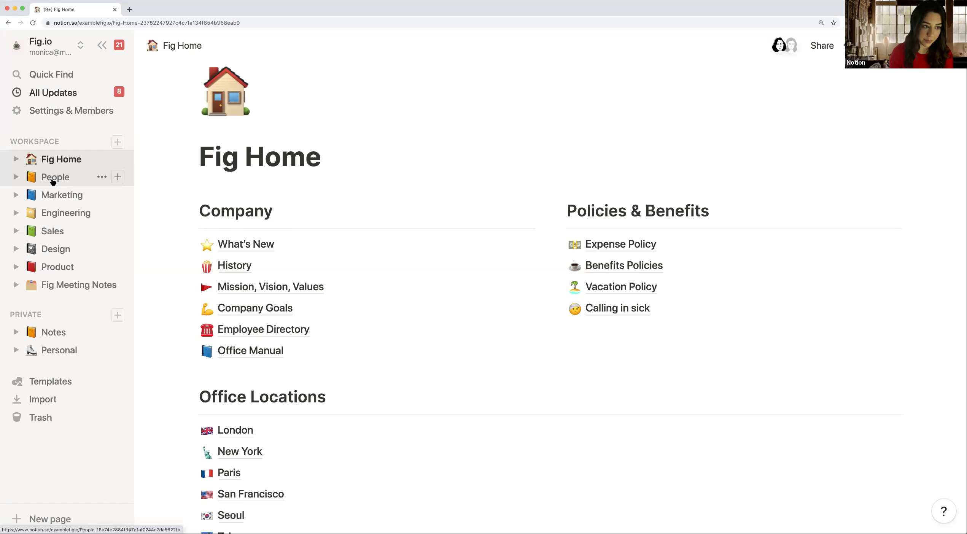
click(53, 179)
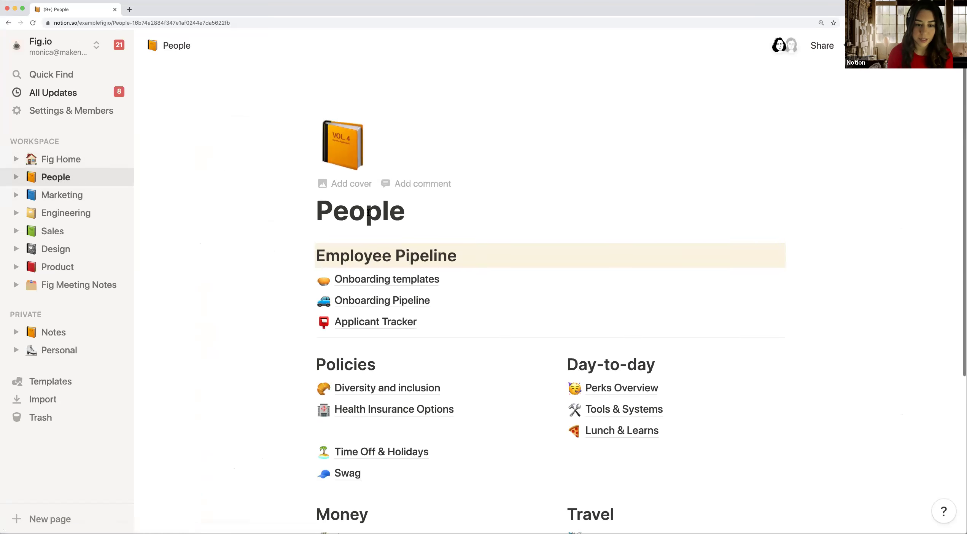
scroll(368, 213, down, 2)
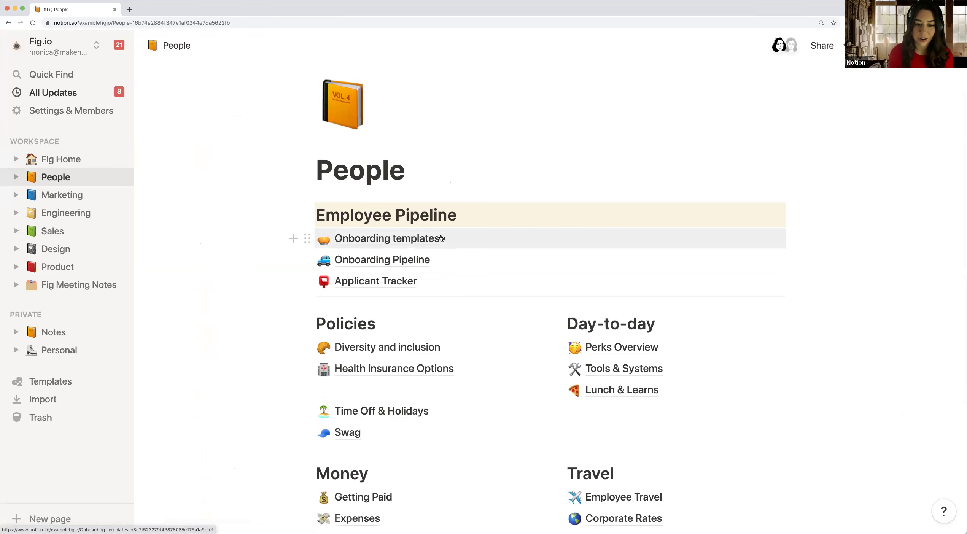
scroll(301, 235, down, 1)
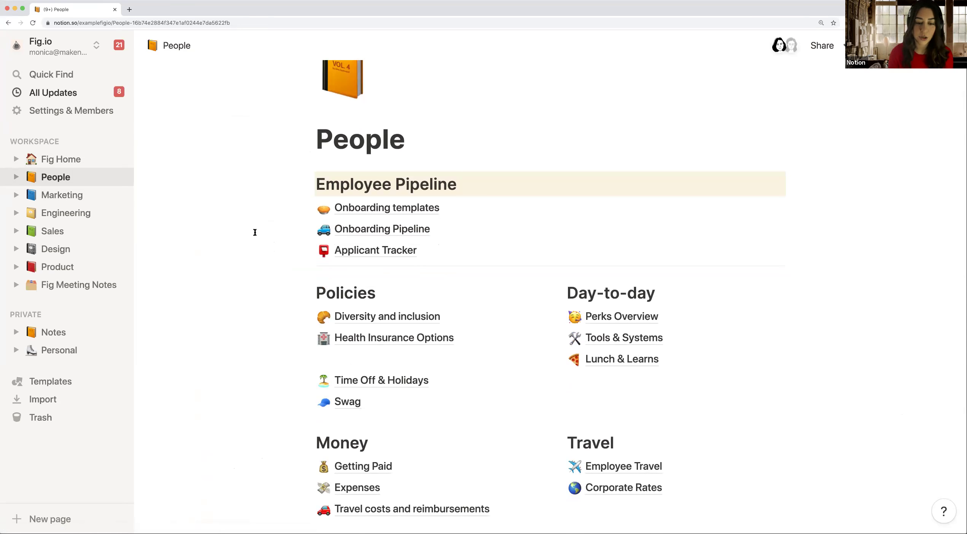
scroll(255, 233, down, 1)
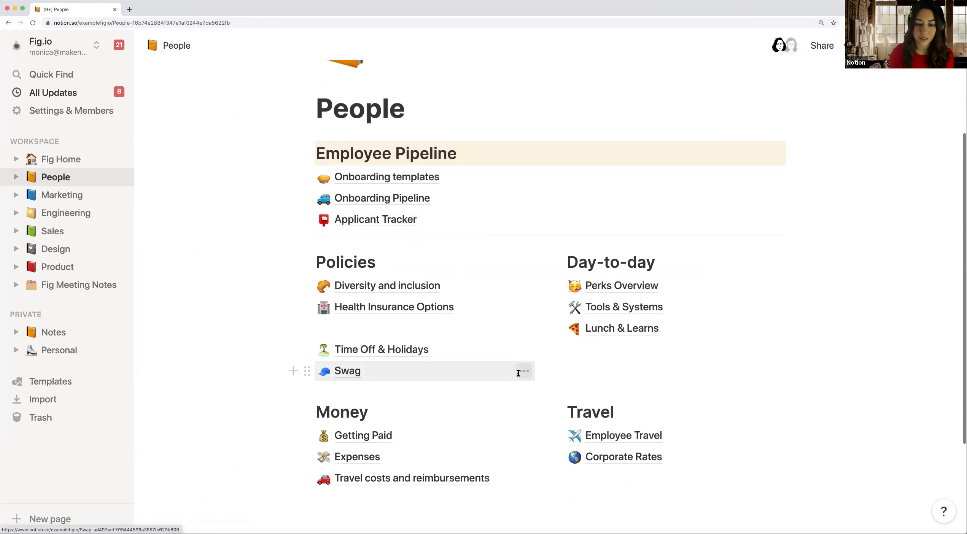
scroll(518, 372, down, 1)
click(362, 299)
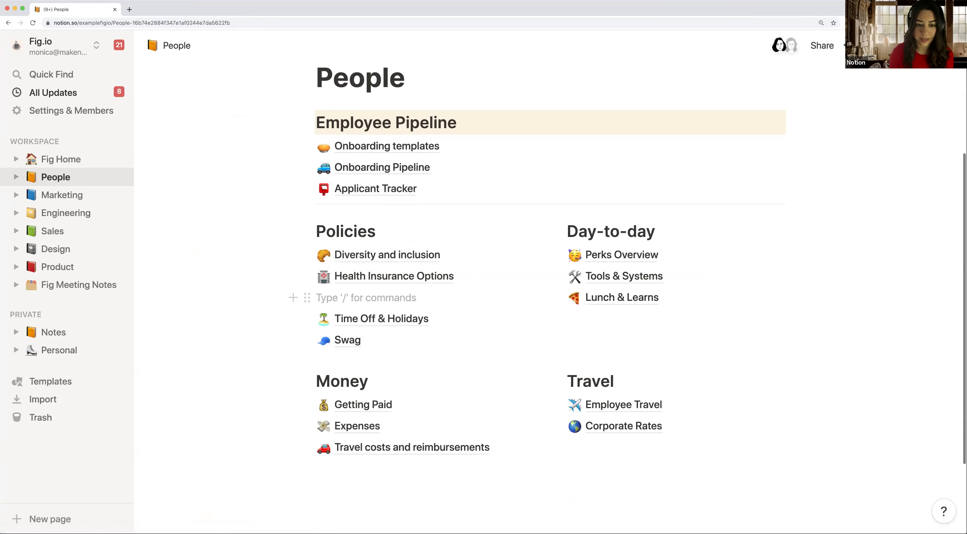
key(BackSpace)
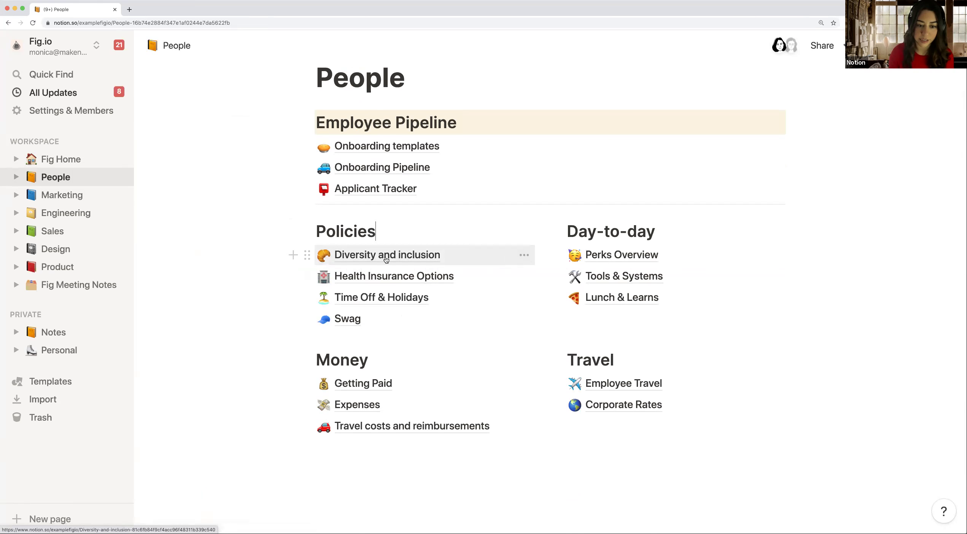
click(513, 260)
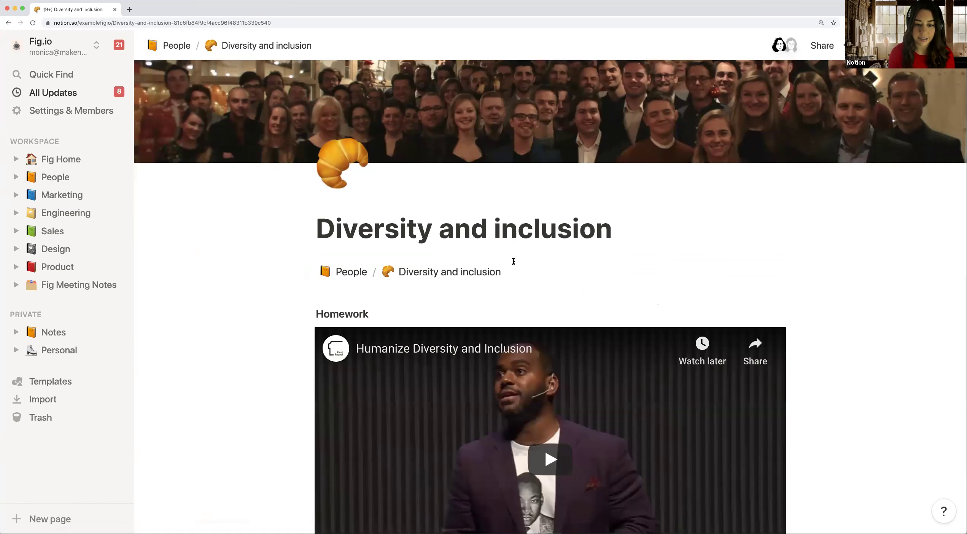
Step: Scroll through Diversity and inclusion down to its Homework video, then return to People
scroll(513, 261, down, 3)
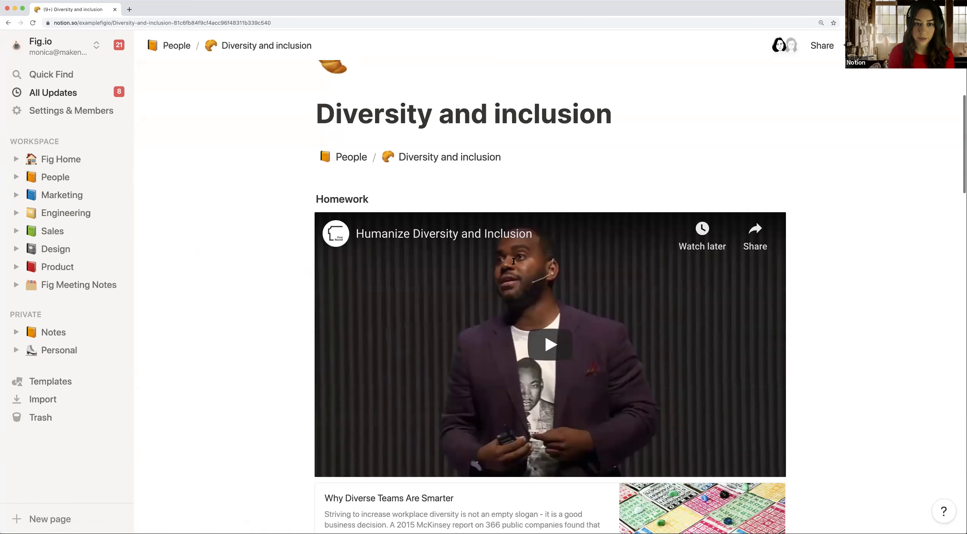
scroll(513, 261, down, 7)
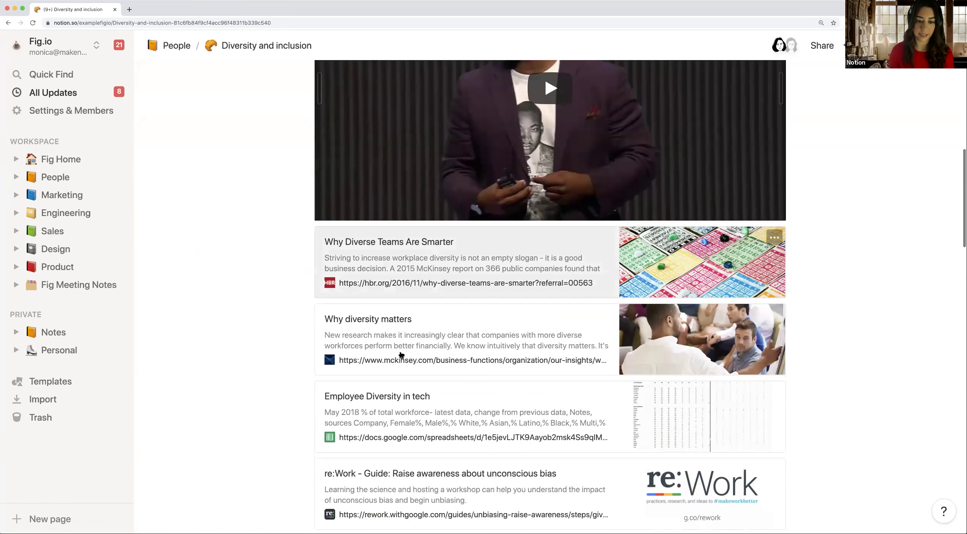
scroll(421, 348, down, 10)
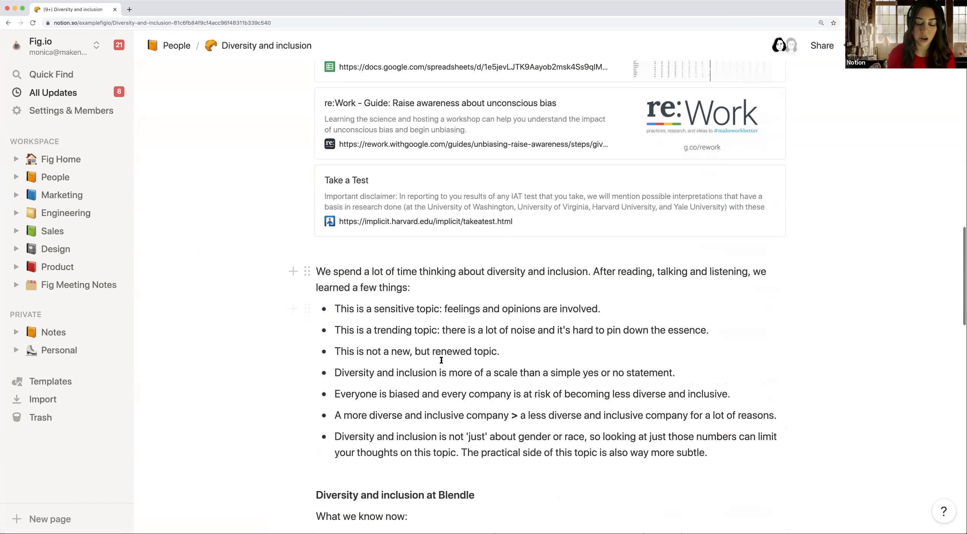
scroll(418, 335, down, 2)
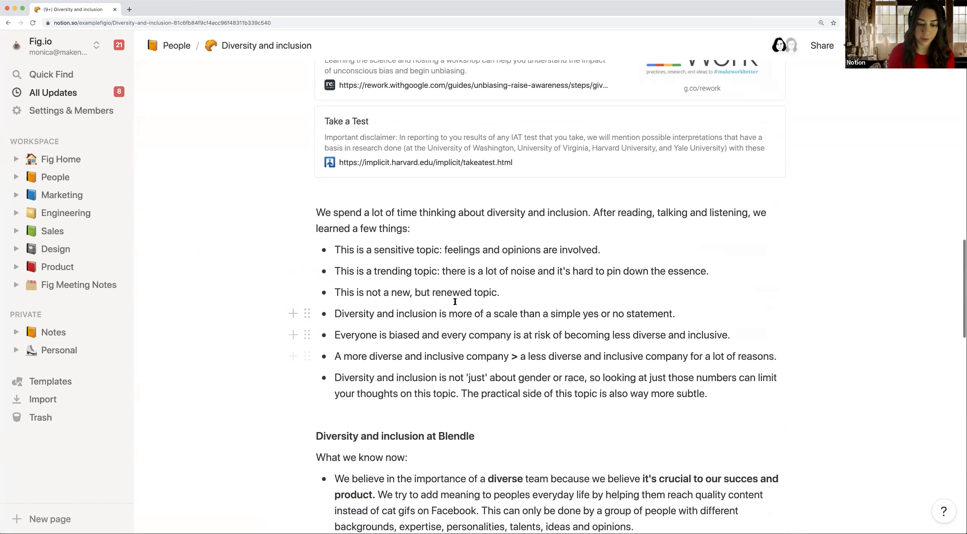
click(177, 46)
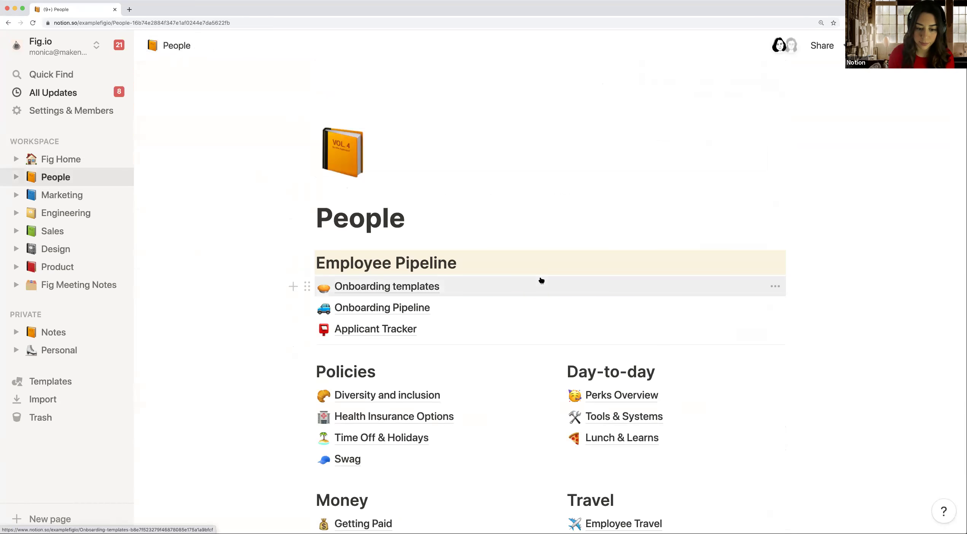
Step: View the Perks Overview page, return to People, then go to Fig Home from the sidebar
scroll(541, 277, down, 1)
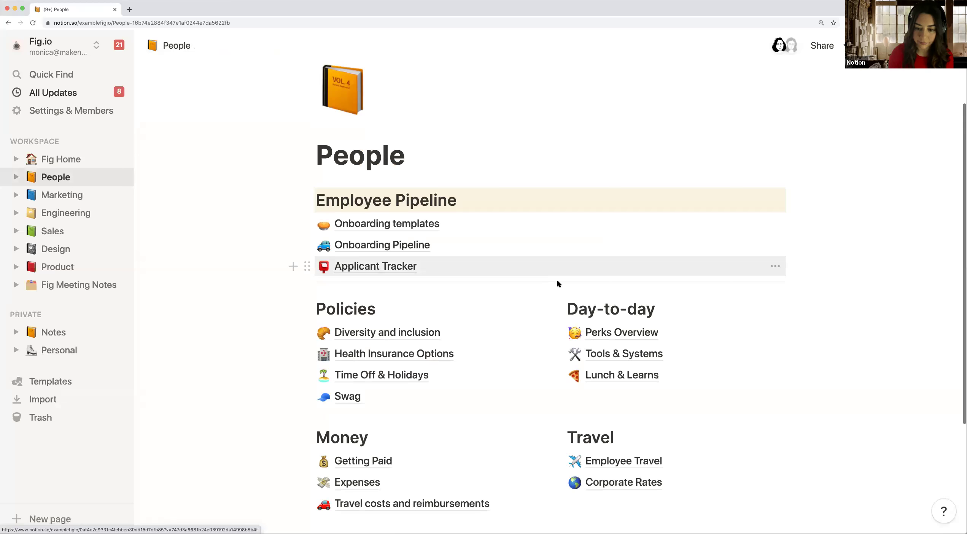
click(626, 336)
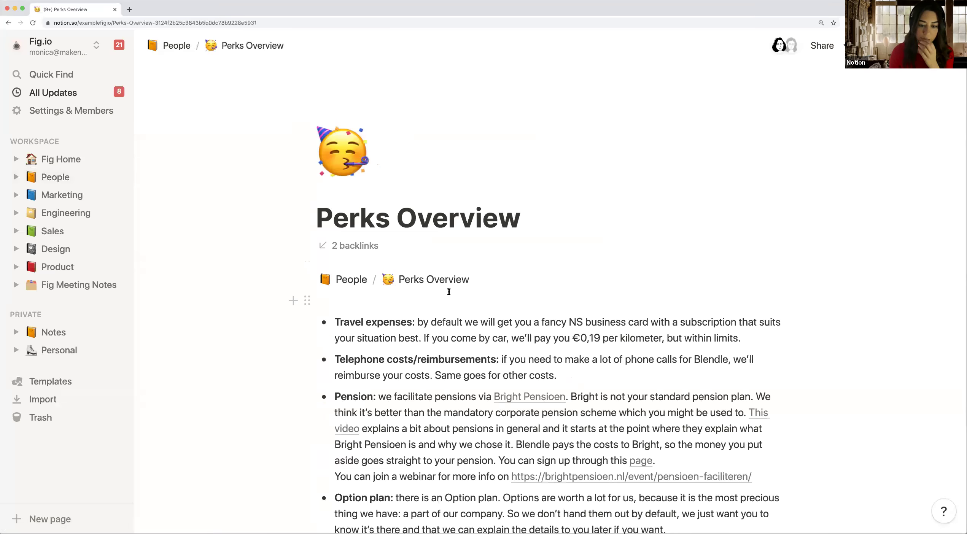
scroll(449, 292, down, 5)
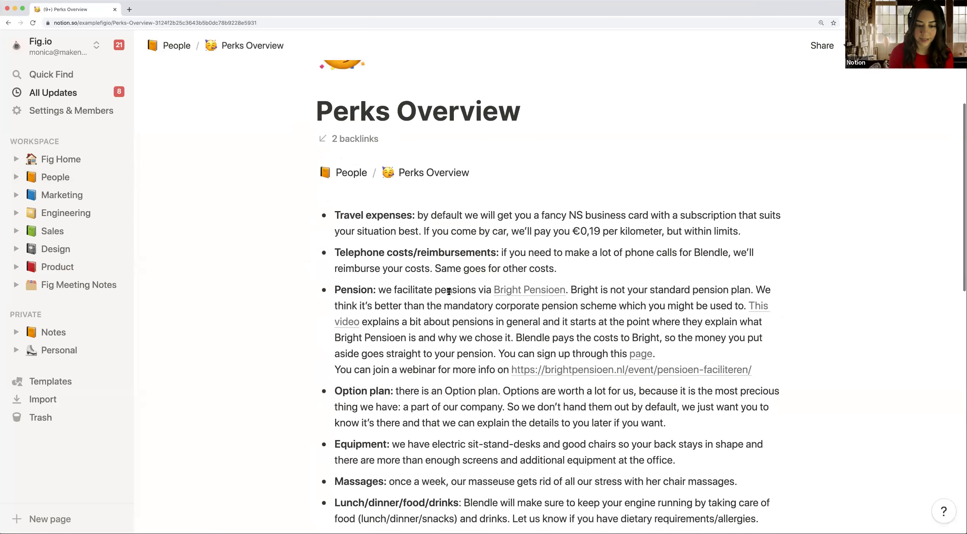
scroll(453, 298, up, 6)
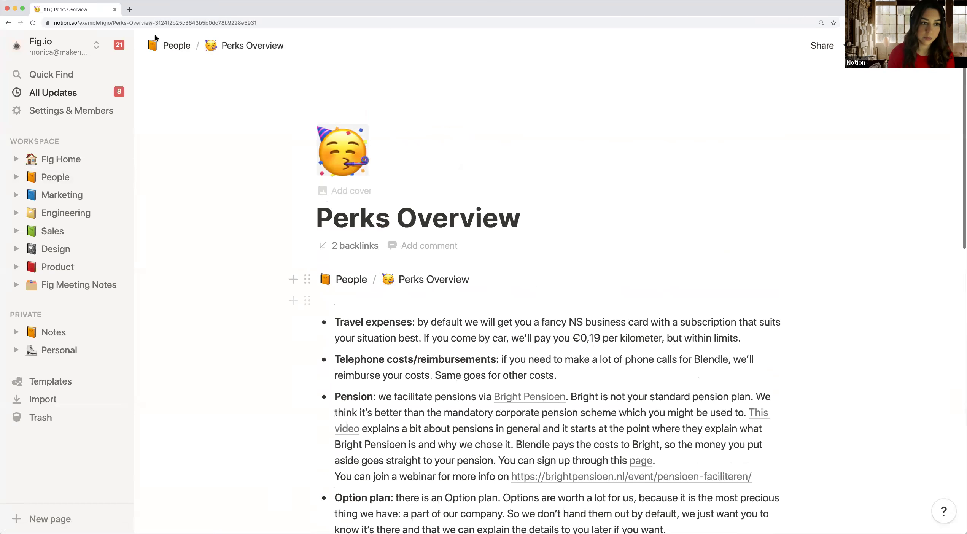
click(164, 48)
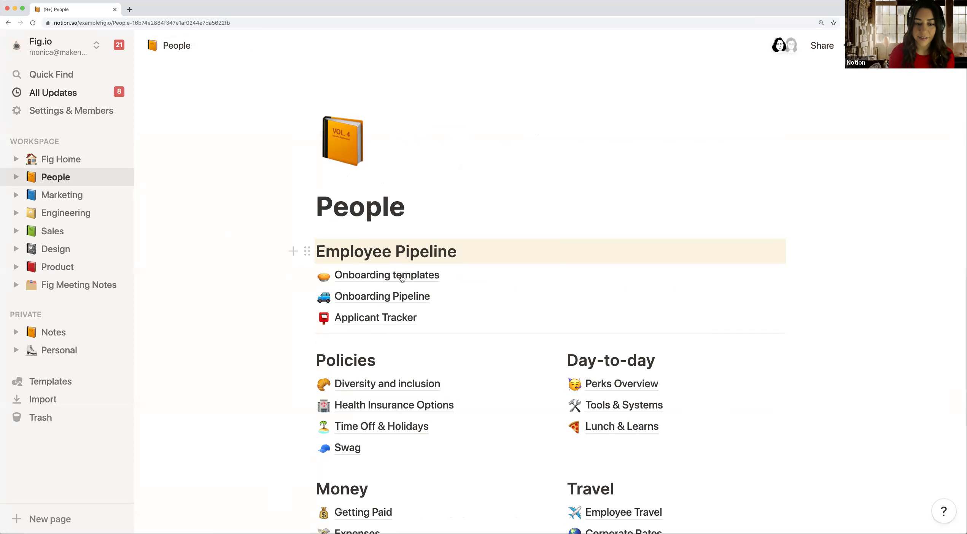
scroll(352, 341, down, 2)
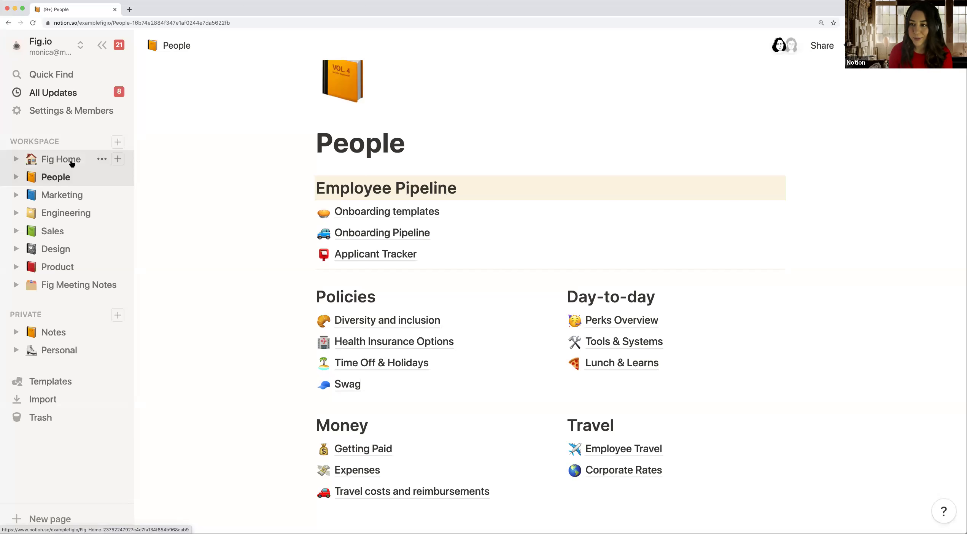
click(72, 163)
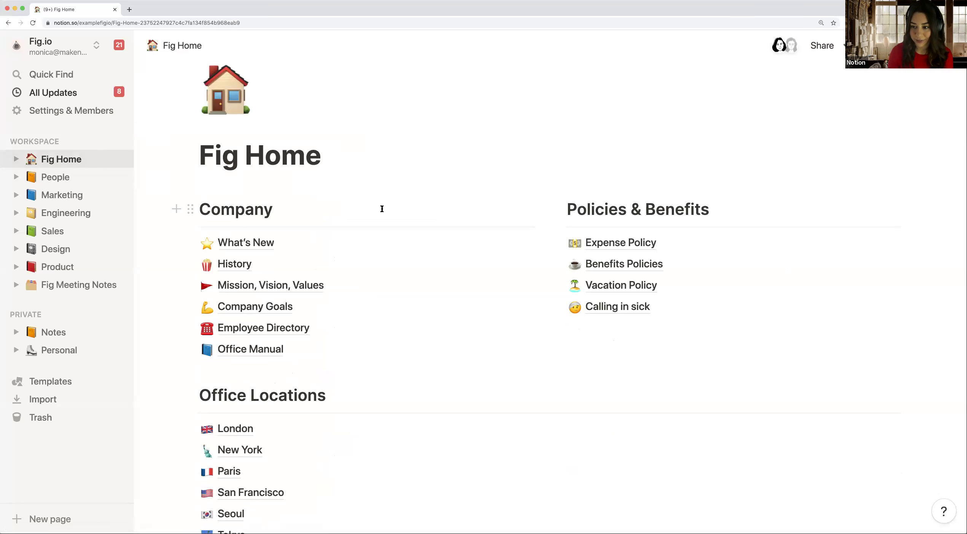
Step: Open Employee Directory and scroll through its eight employee cards and back to the top
click(267, 332)
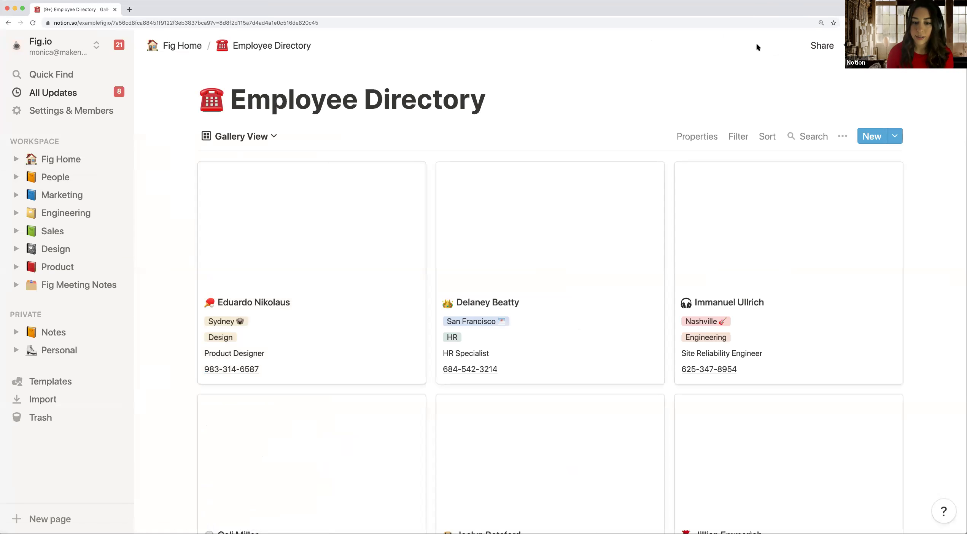
scroll(480, 241, down, 1)
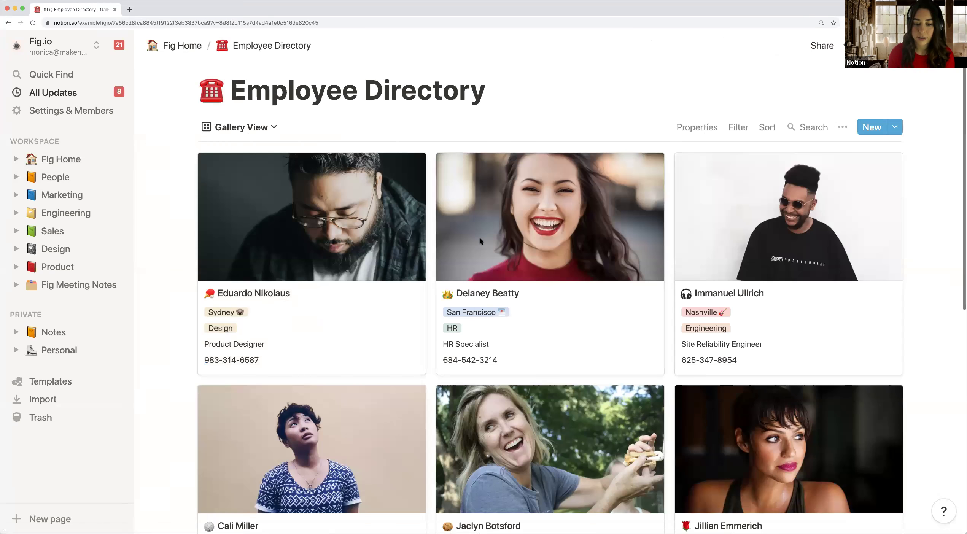
scroll(480, 241, down, 5)
scroll(480, 241, up, 3)
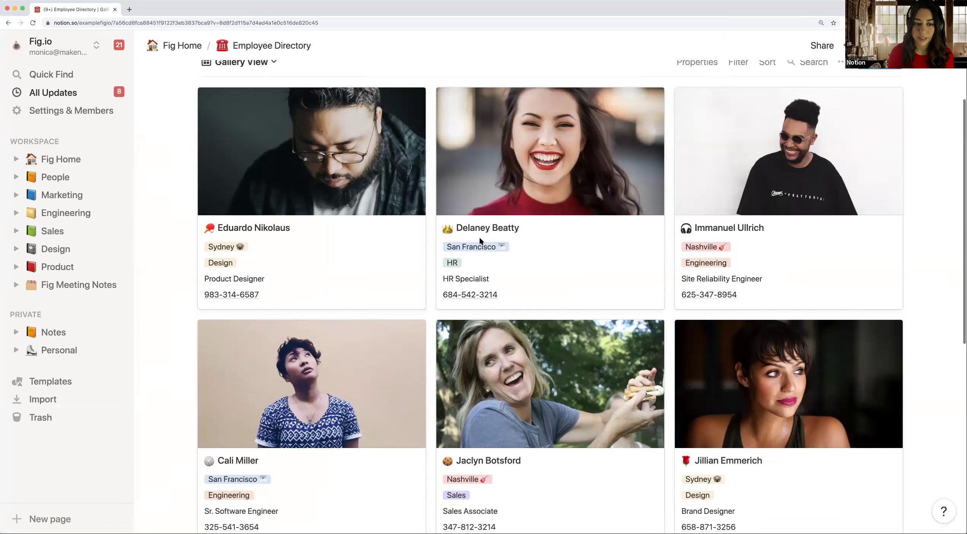
scroll(480, 241, up, 3)
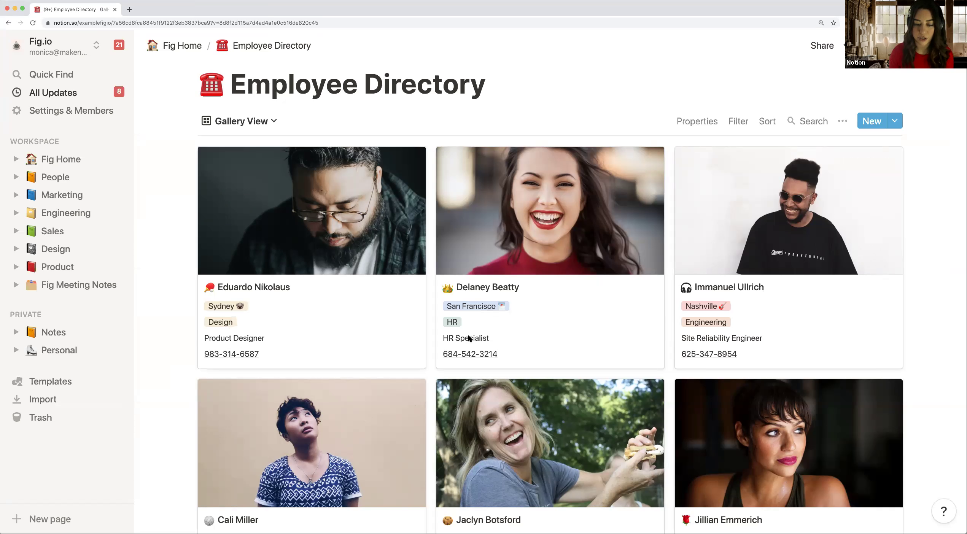
scroll(469, 336, down, 5)
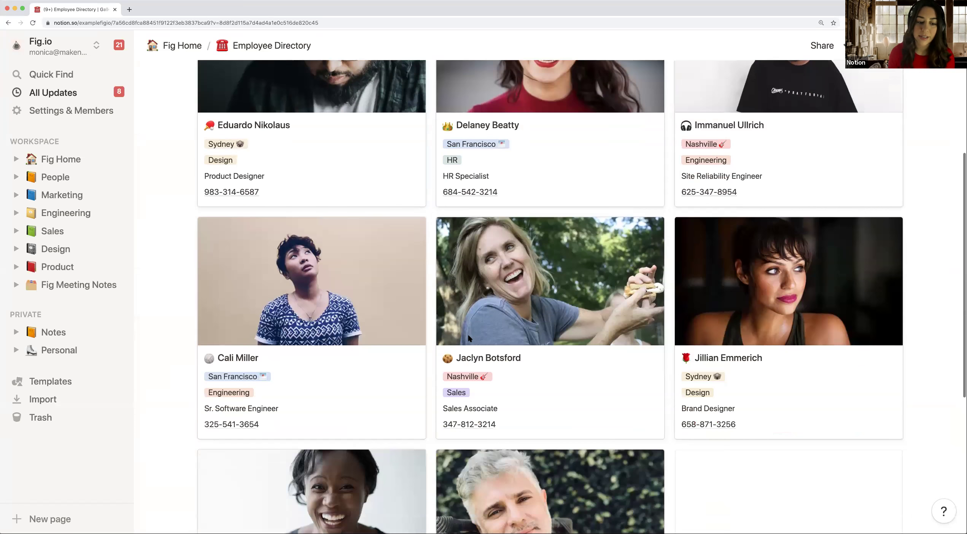
scroll(468, 338, down, 2)
scroll(469, 337, down, 1)
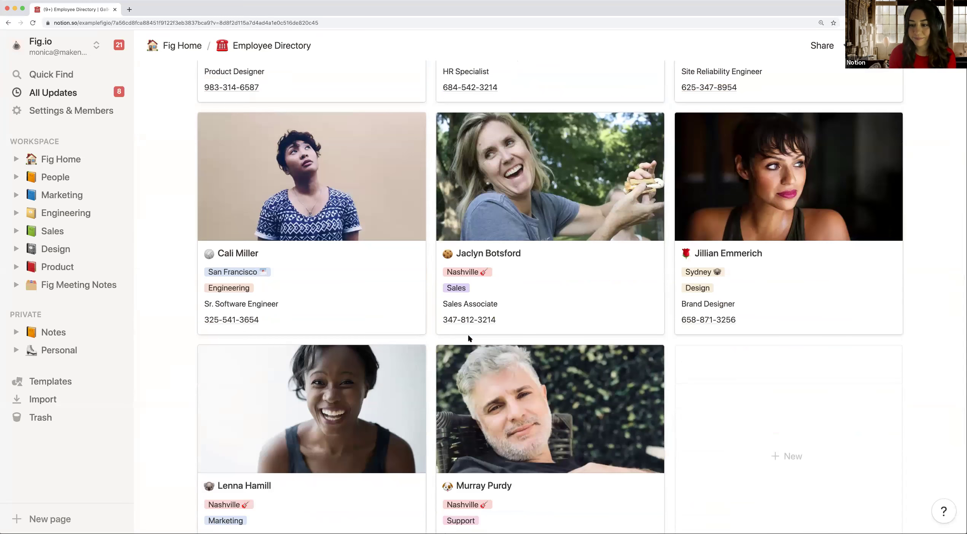
scroll(468, 335, down, 2)
scroll(467, 334, up, 4)
scroll(467, 335, up, 7)
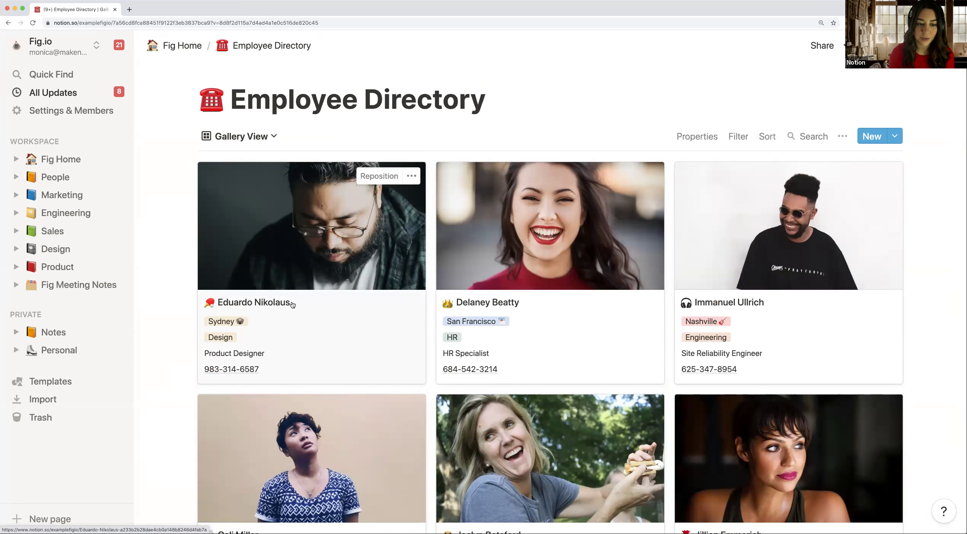
click(315, 296)
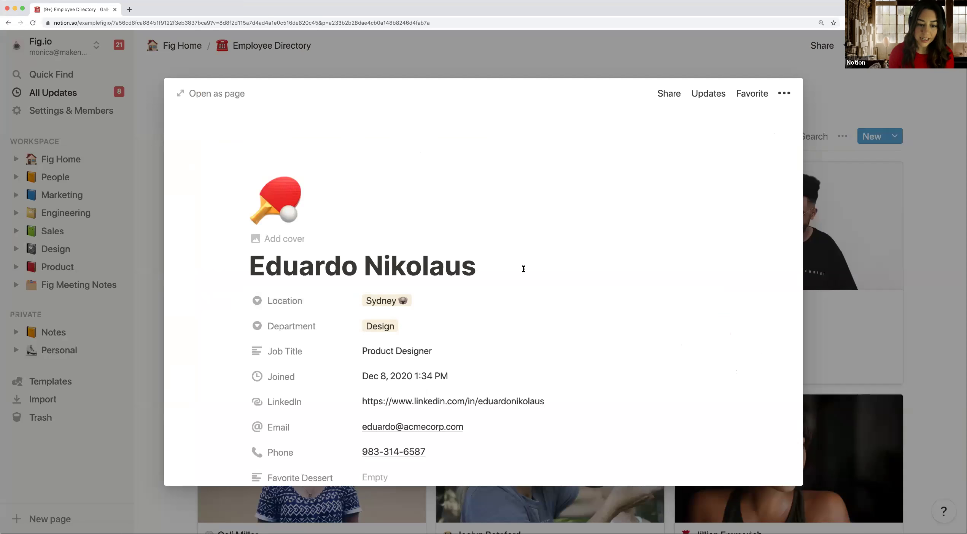
scroll(523, 268, down, 1)
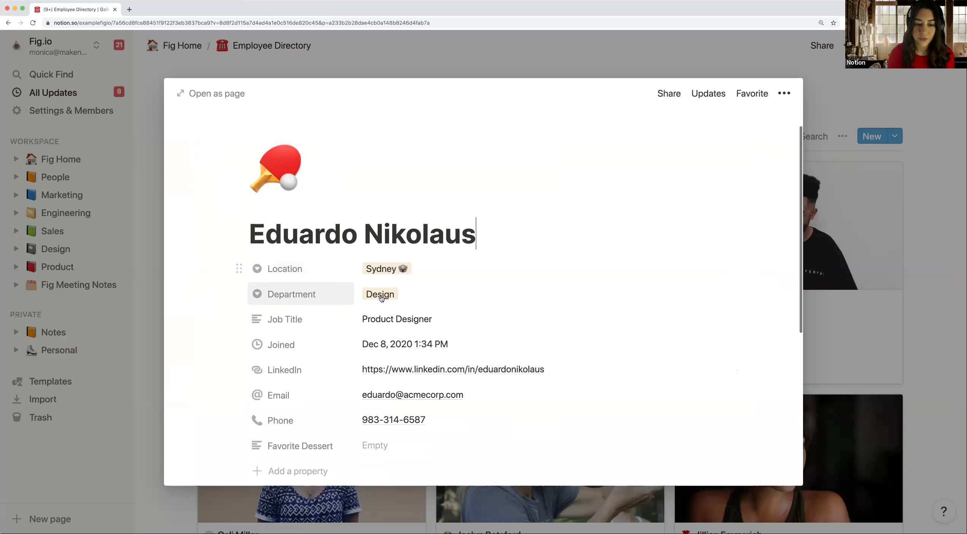
scroll(338, 312, down, 1)
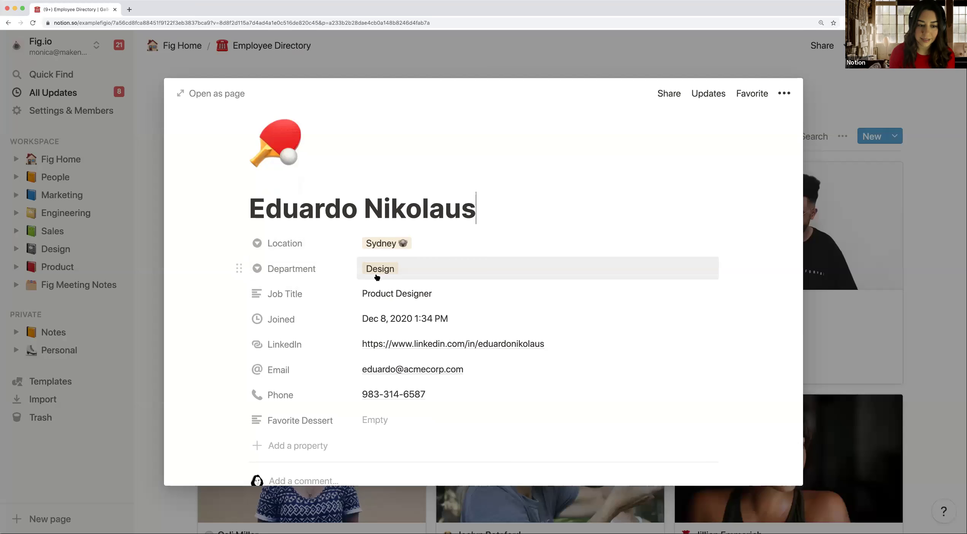
scroll(377, 277, down, 2)
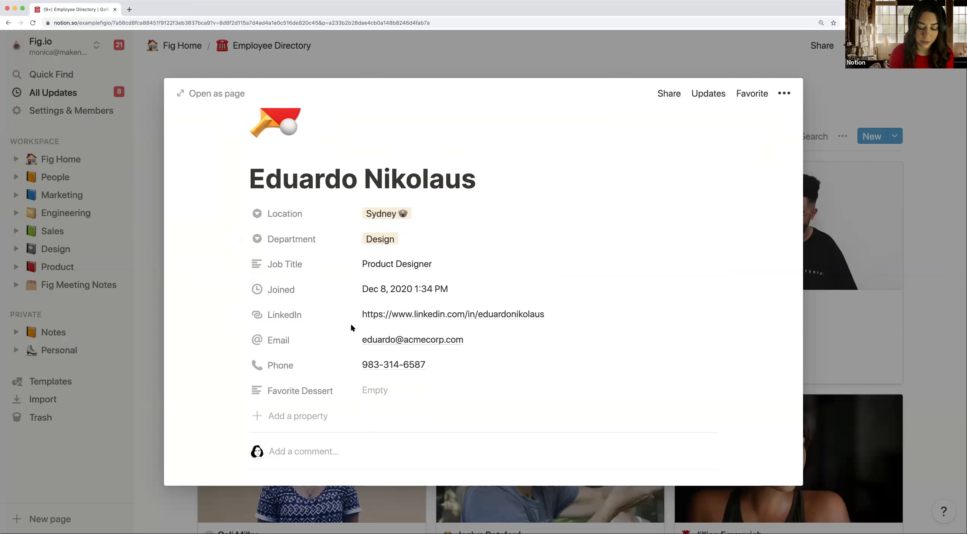
scroll(351, 325, down, 10)
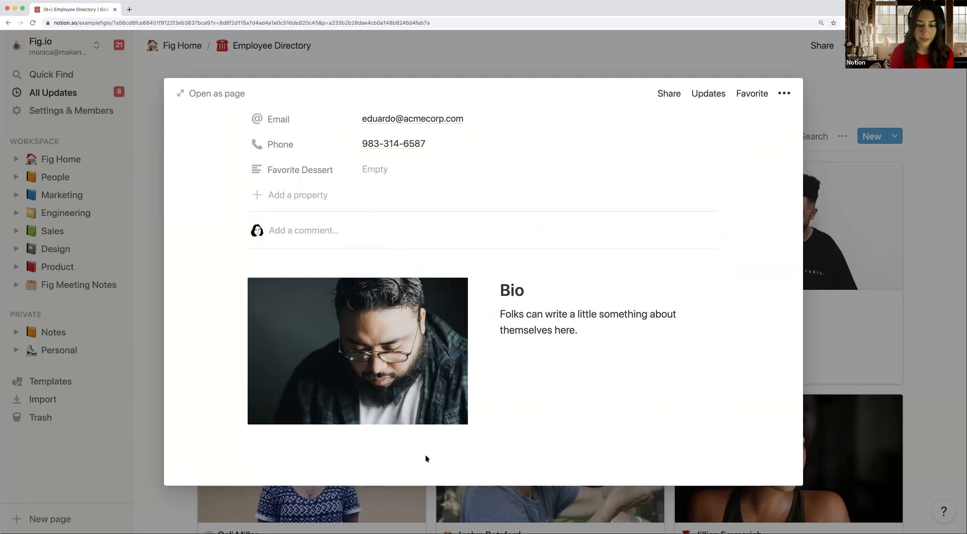
click(351, 441)
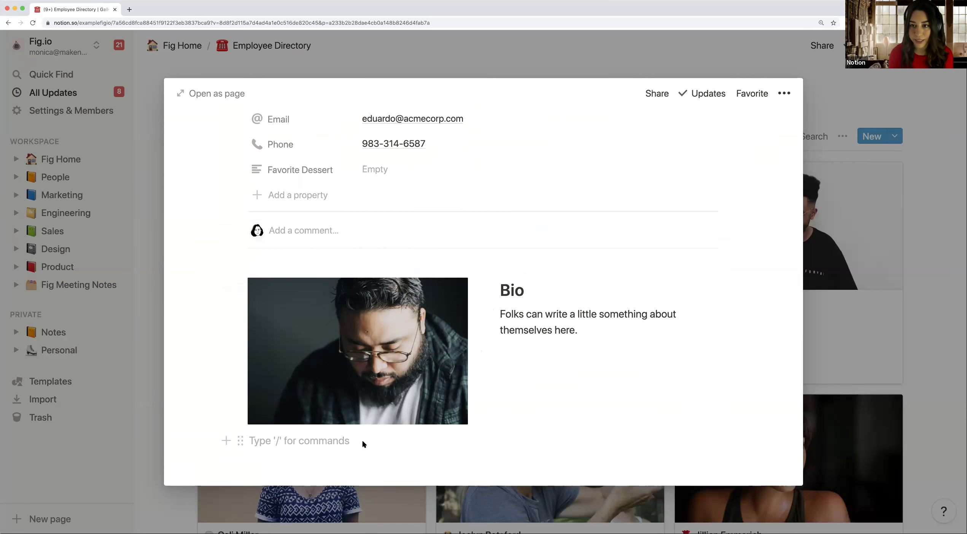
scroll(434, 316, up, 5)
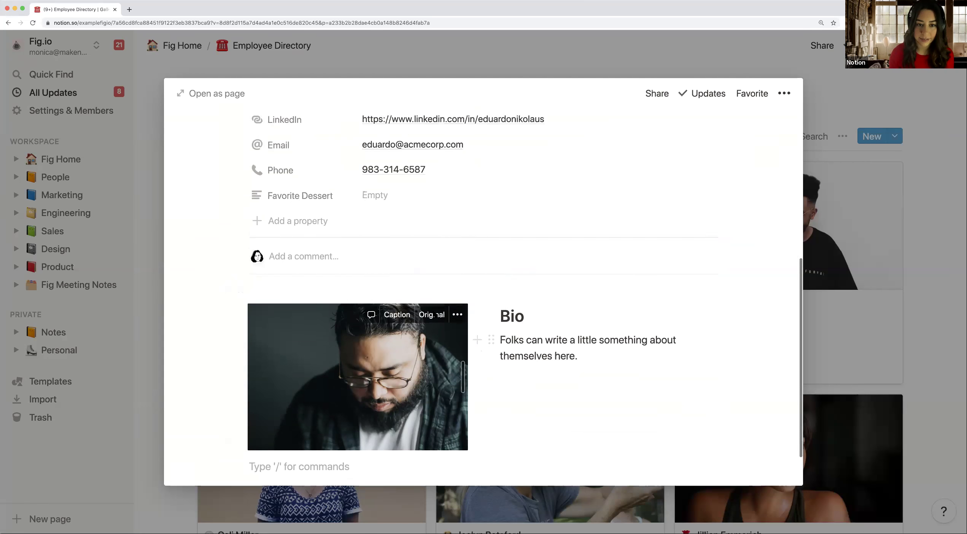
scroll(435, 315, up, 4)
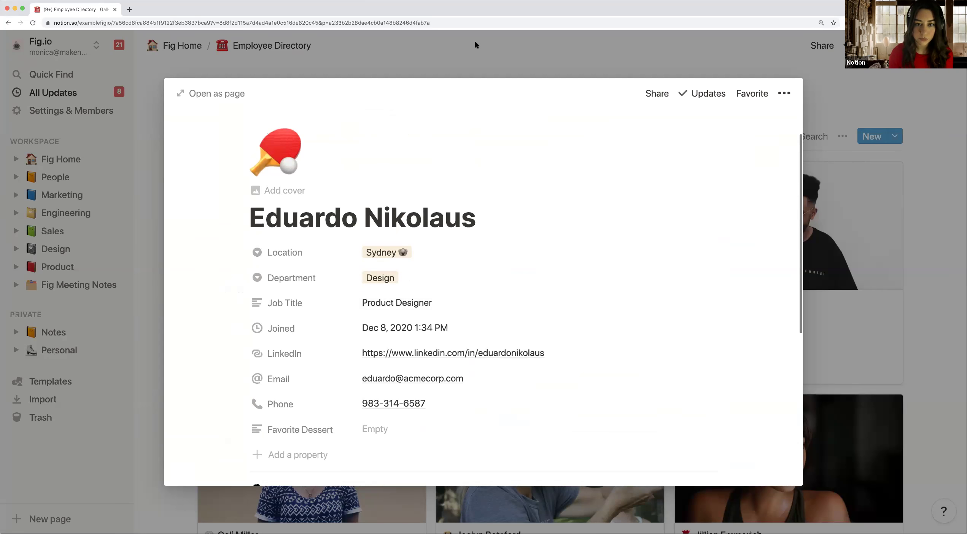
click(471, 55)
click(555, 312)
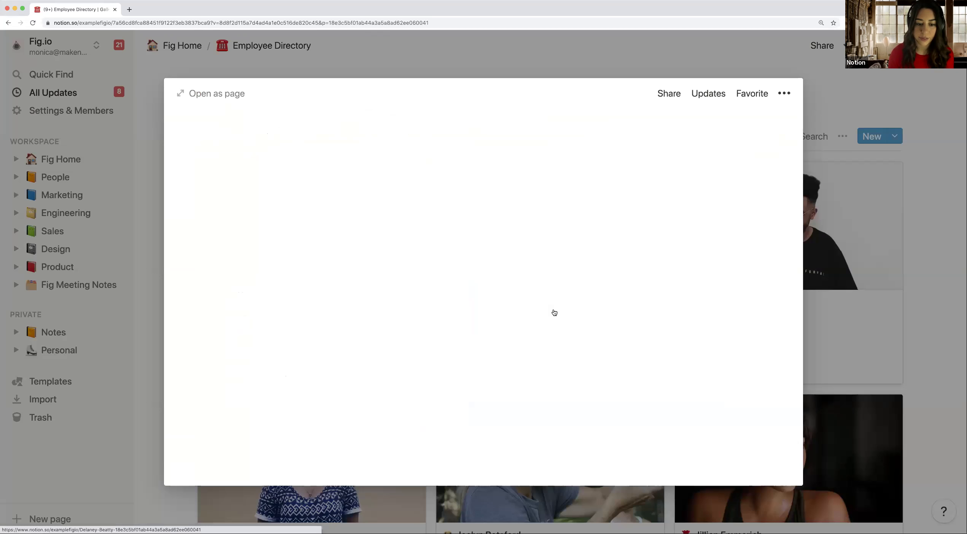
scroll(421, 361, down, 9)
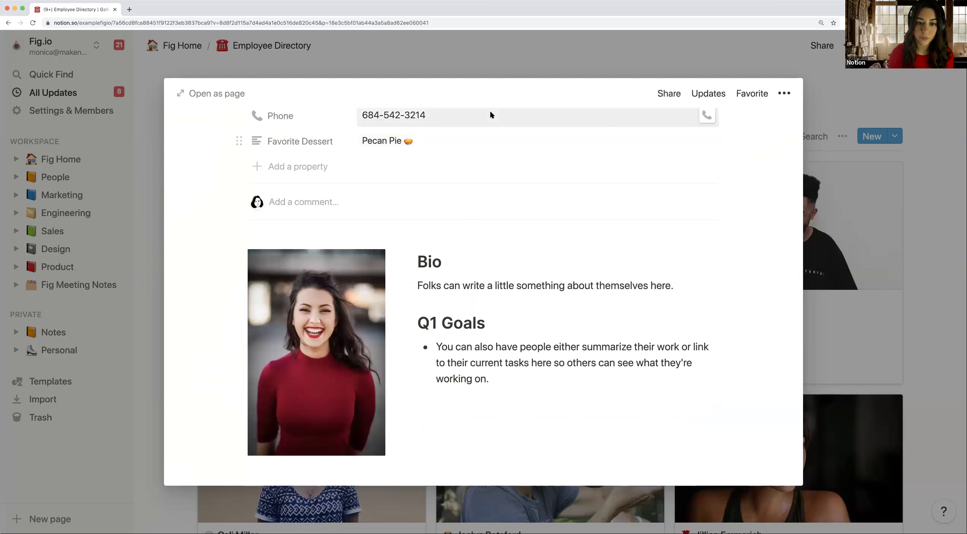
click(472, 64)
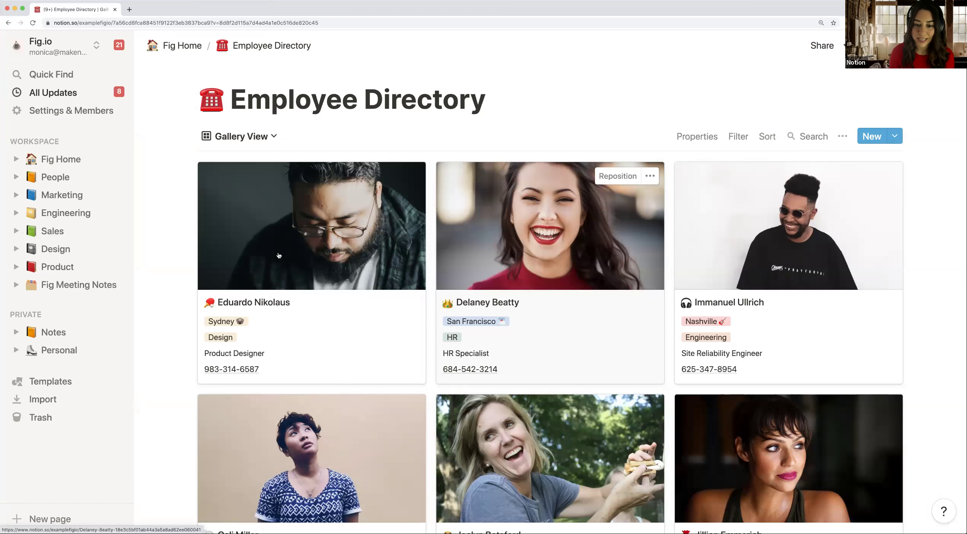
scroll(424, 247, down, 3)
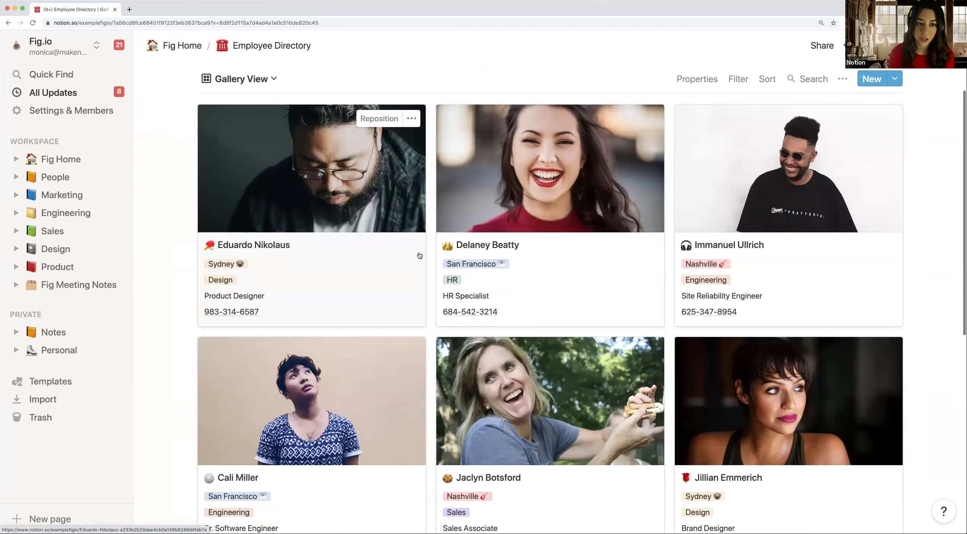
scroll(266, 127, up, 1)
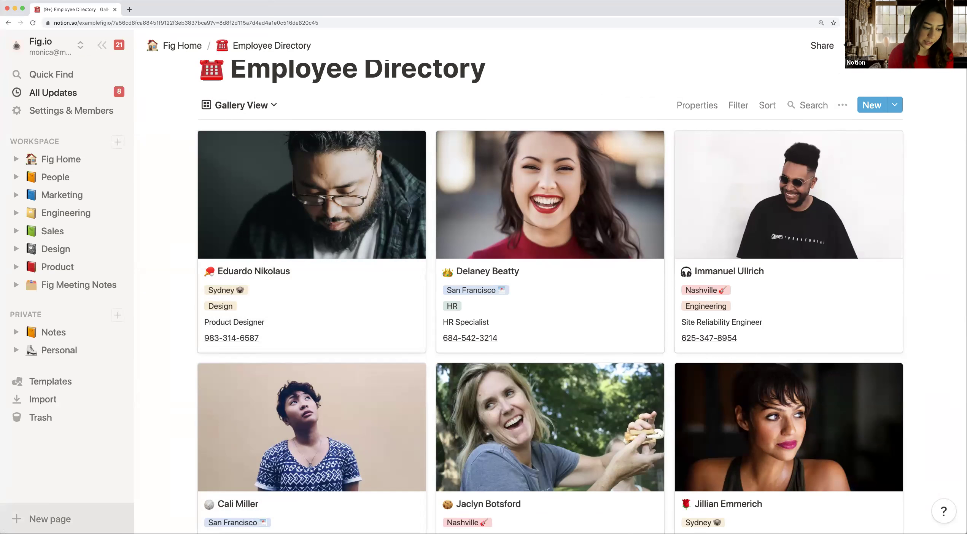
Step: Create a new full-page document titled 'Employee Directory'
click(64, 519)
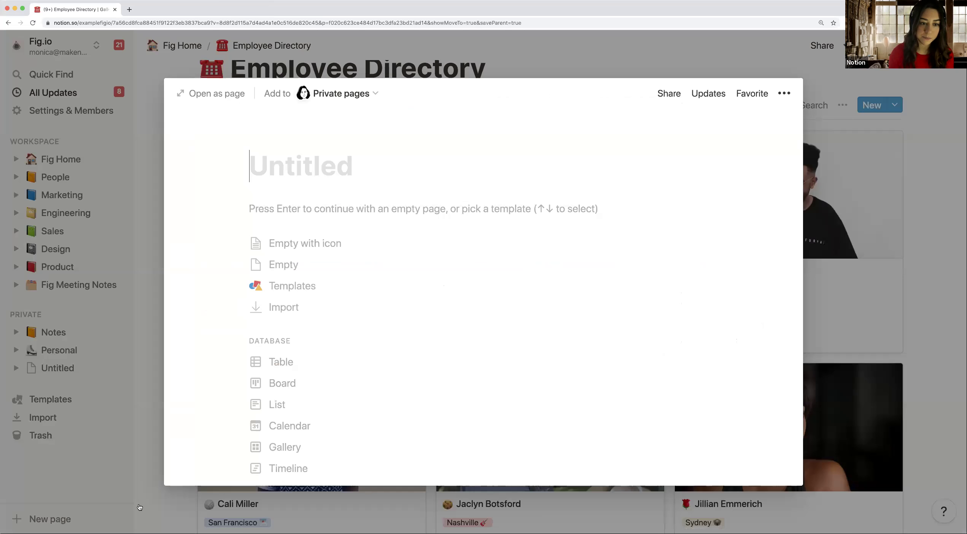
click(182, 93)
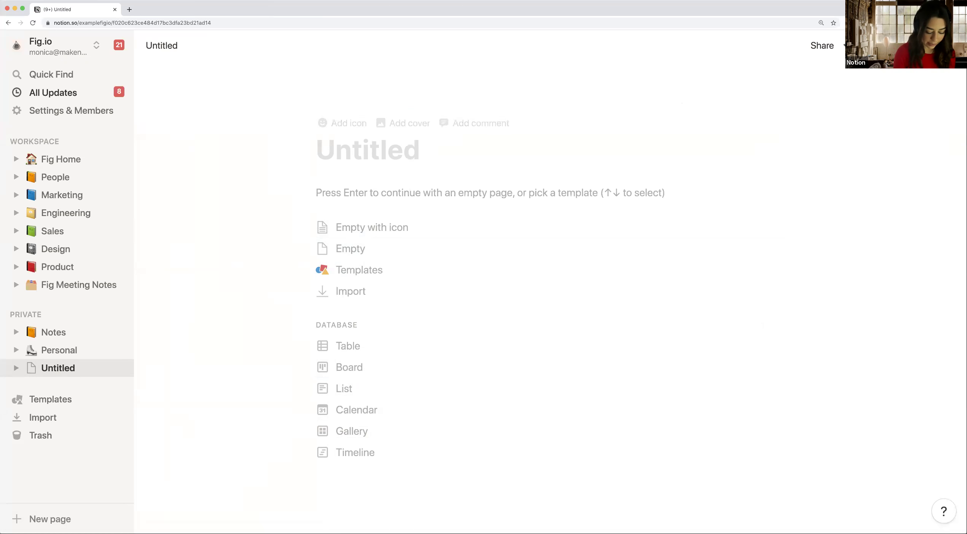
text(Emplo)
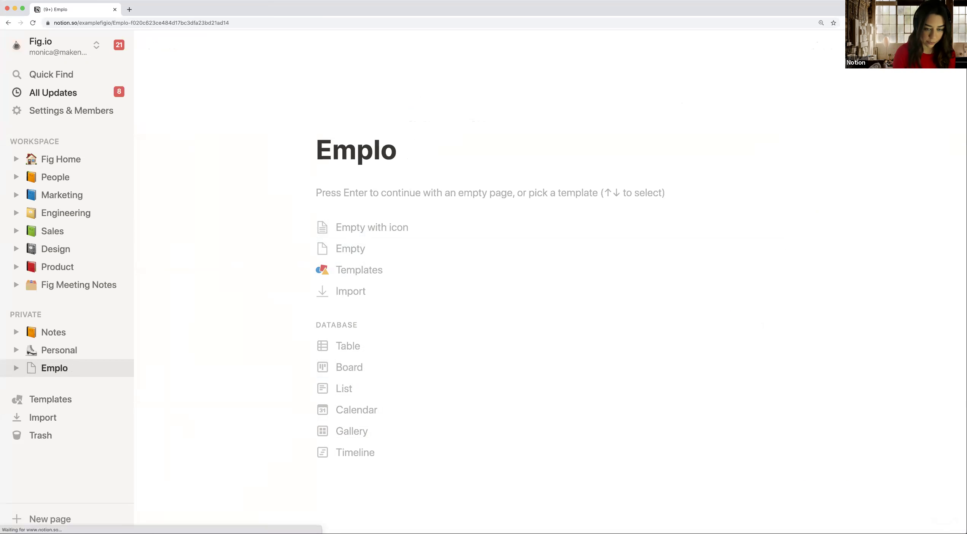
text(yee Directory)
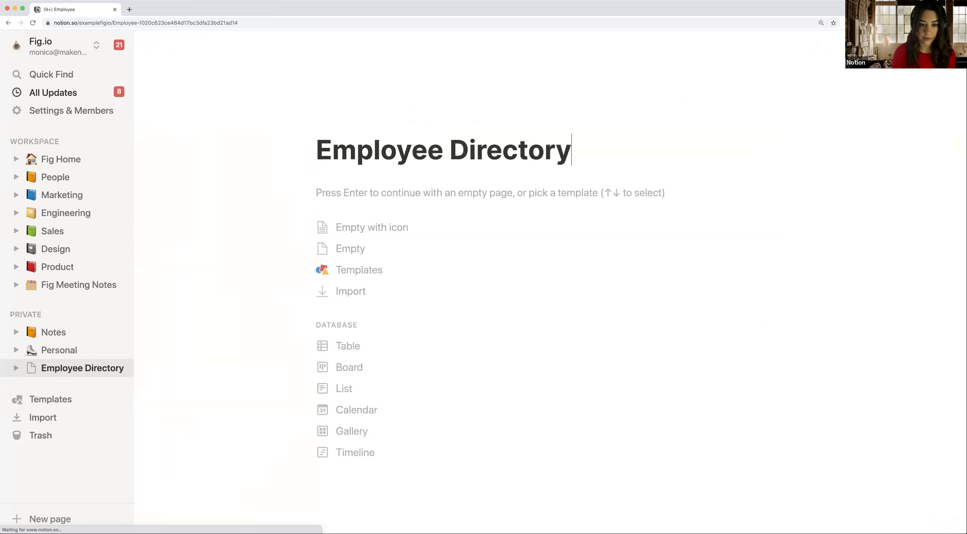
key(Return)
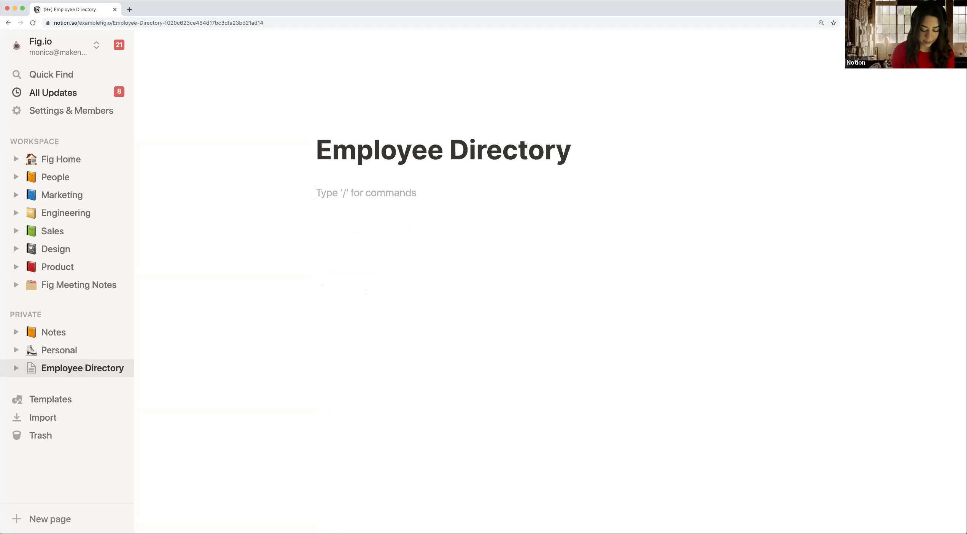
Step: Insert a 'Gallery - Inline' database on the empty line using /gal
text(/)
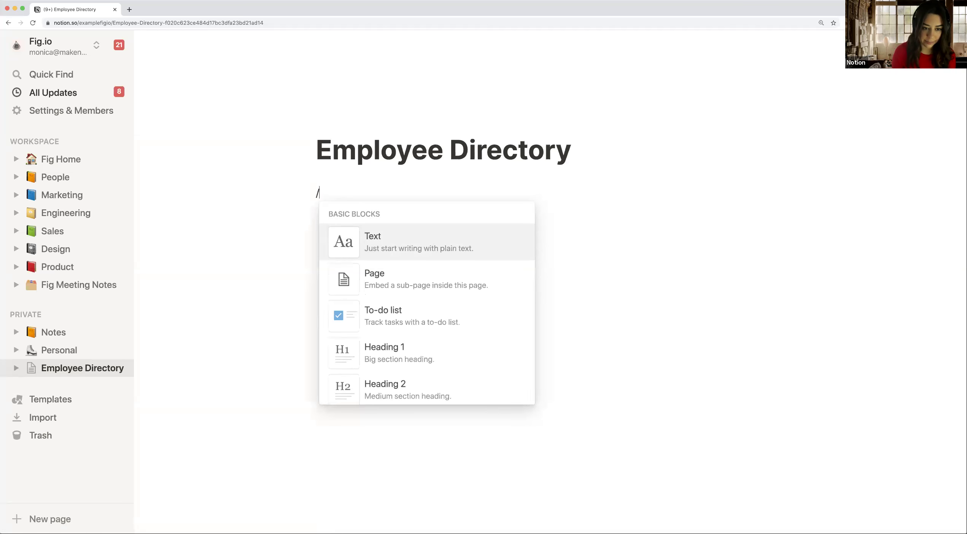
text(gla)
key(BackSpace)
key(BackSpace)
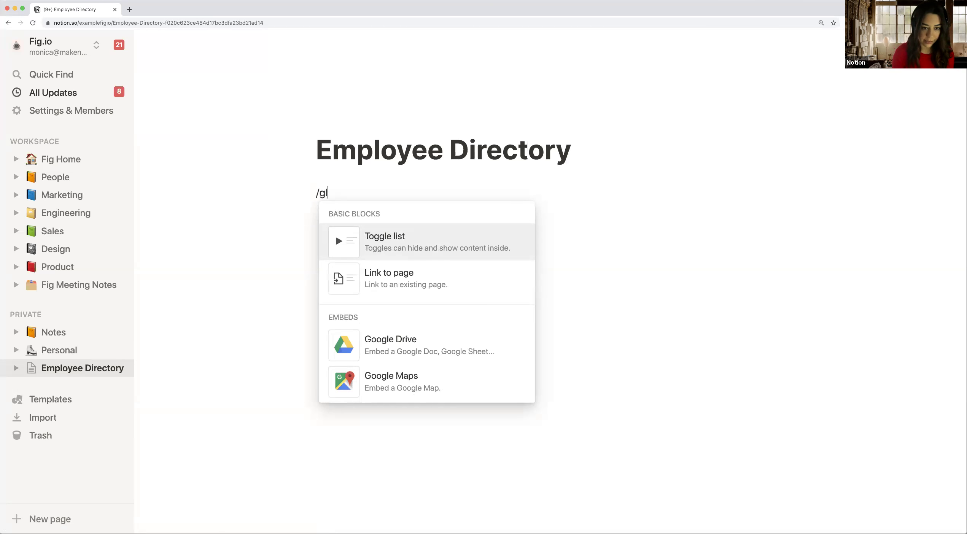
text(al)
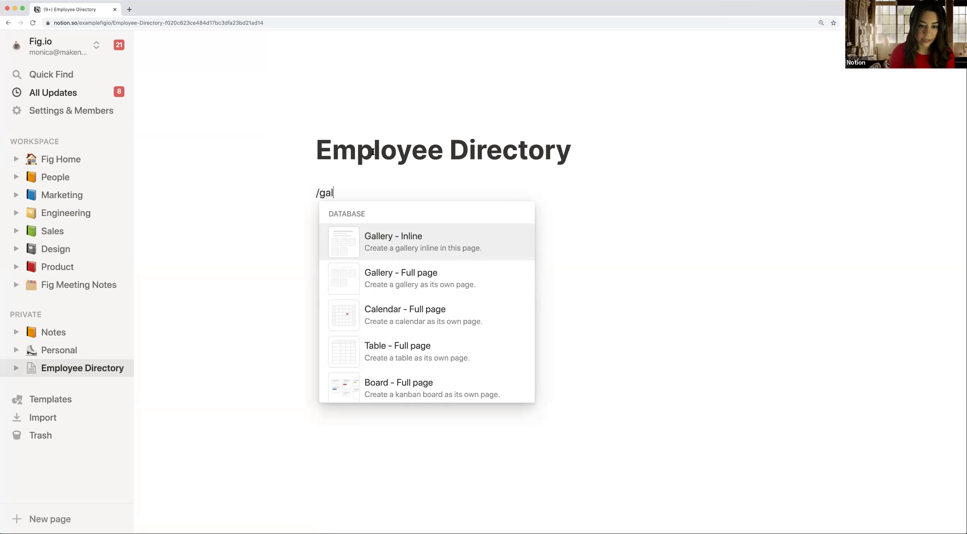
mouse_move(407, 249)
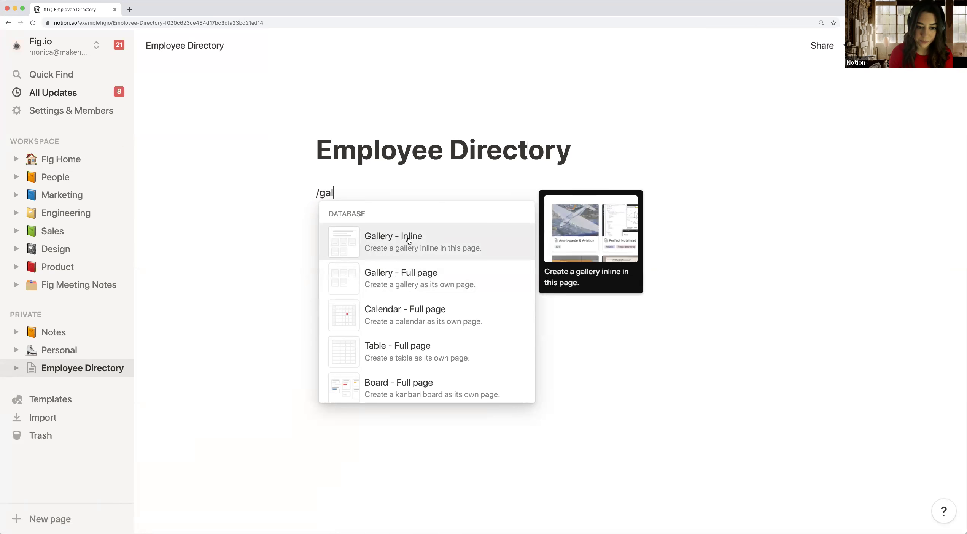
click(408, 240)
Step: Open the 'Page 1' gallery card and retitle it 'Employee's Name'
scroll(433, 244, down, 2)
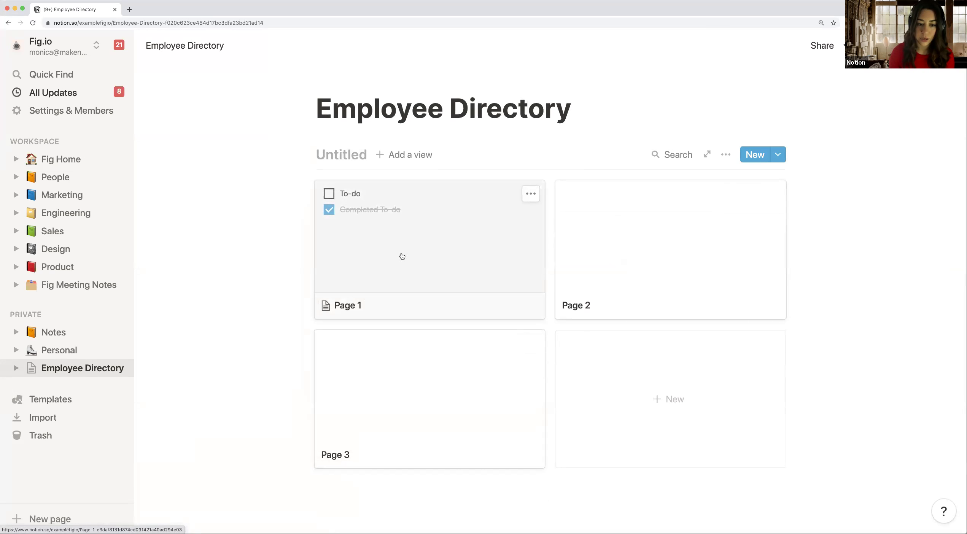
click(424, 254)
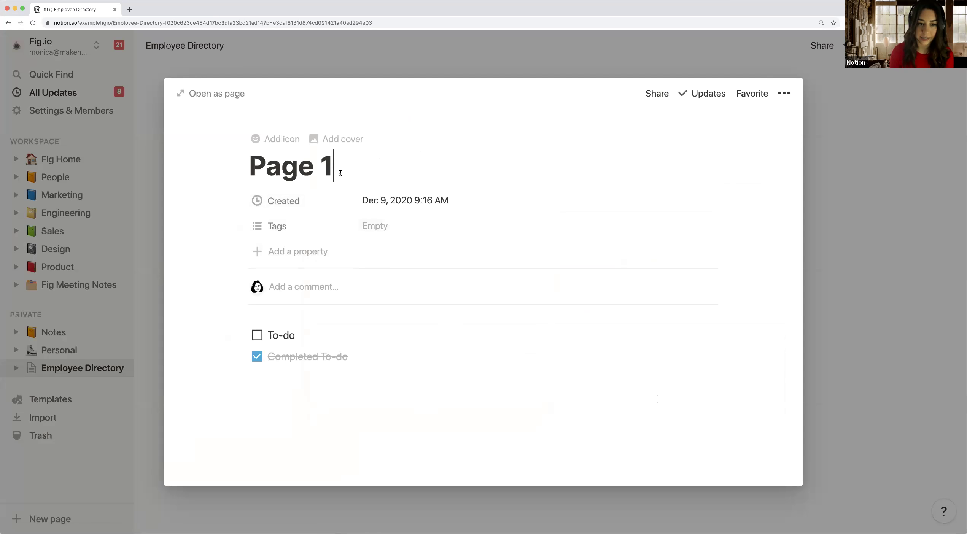
shift+click(267, 172)
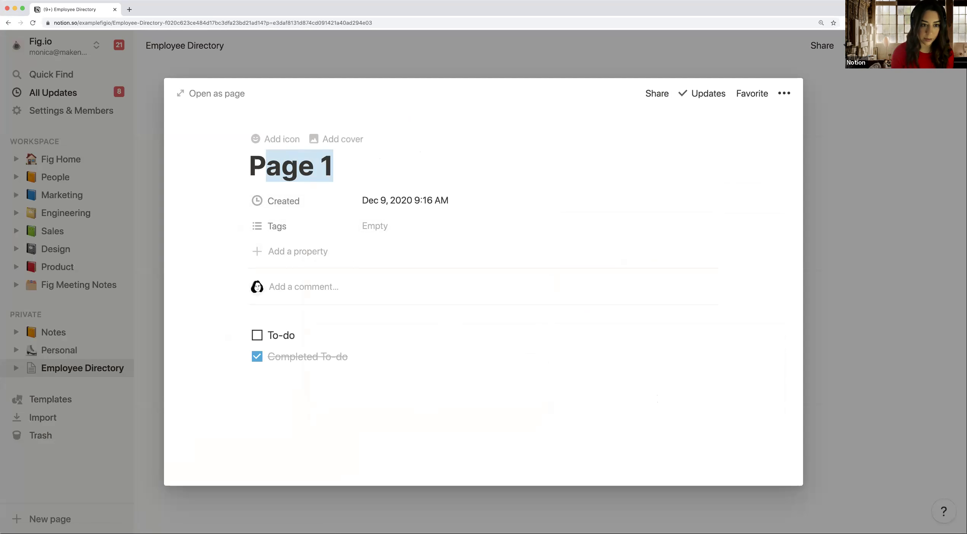
key(BackSpace)
key(BackSpace)
text(Emp)
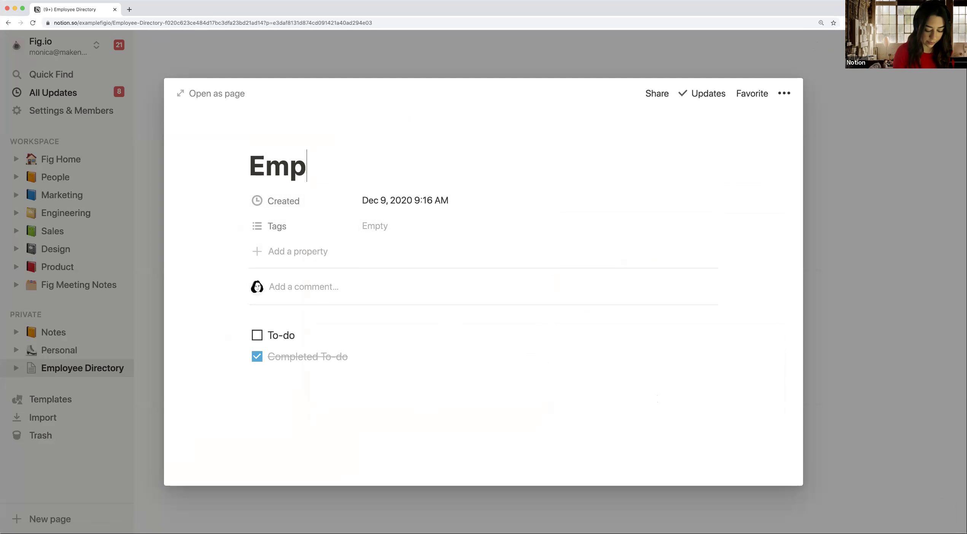
text(loyee's Name)
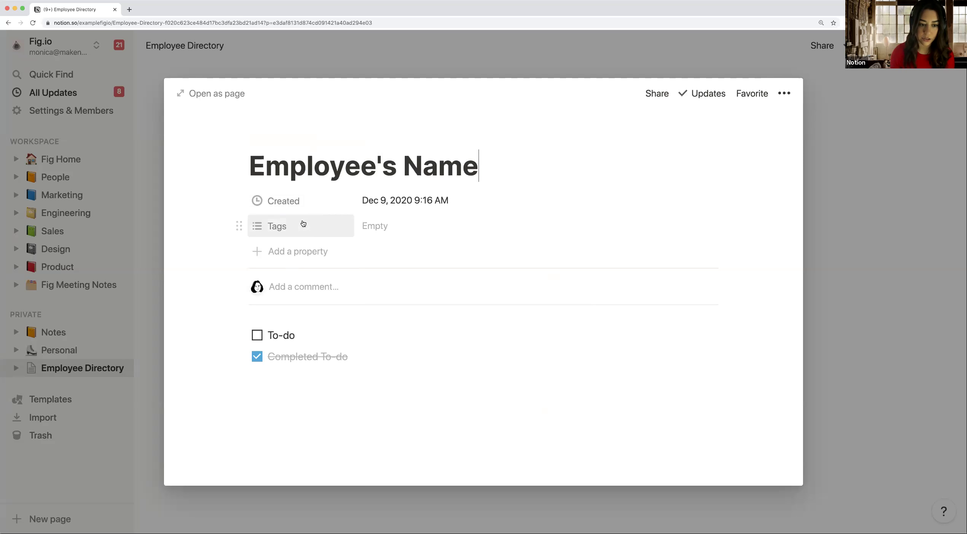
click(284, 201)
Step: Rename the Created property to 'Team Name' and change its type to Select
text(Team Name)
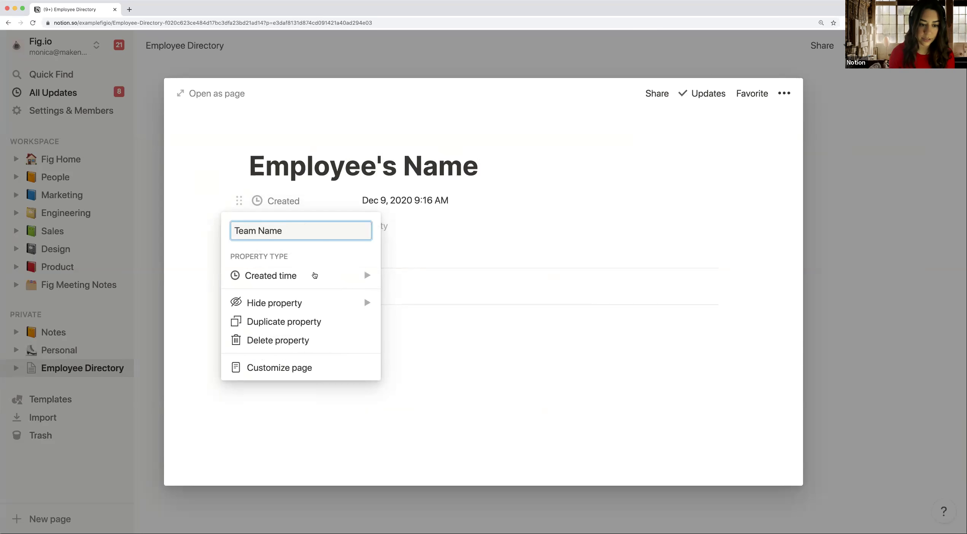
click(314, 276)
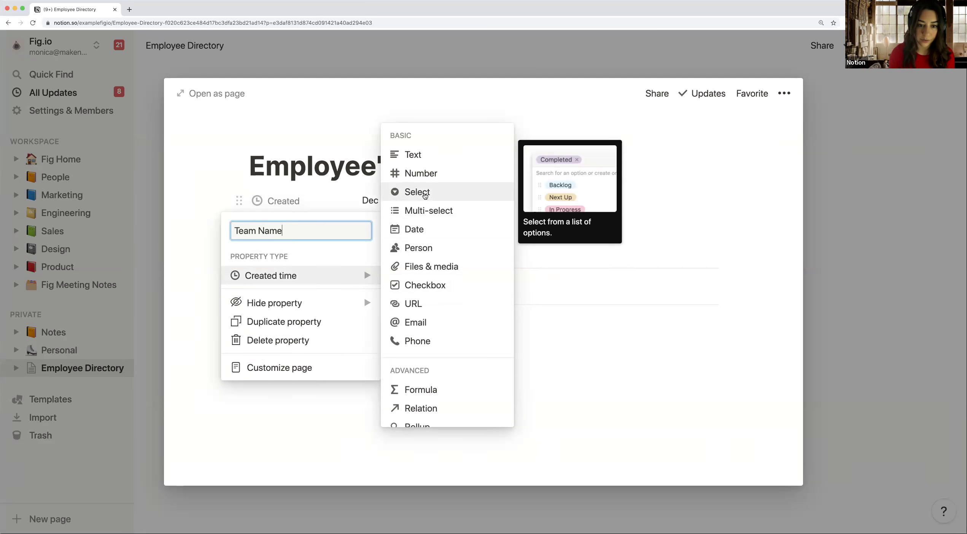
click(425, 194)
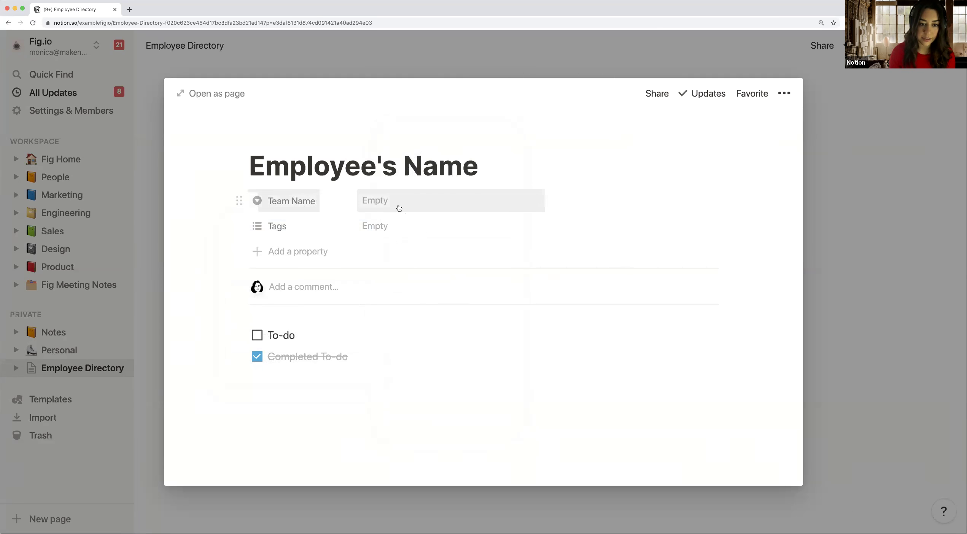
Step: Add Sales, HR and Marketing options to Team Name and set it to HR
click(398, 207)
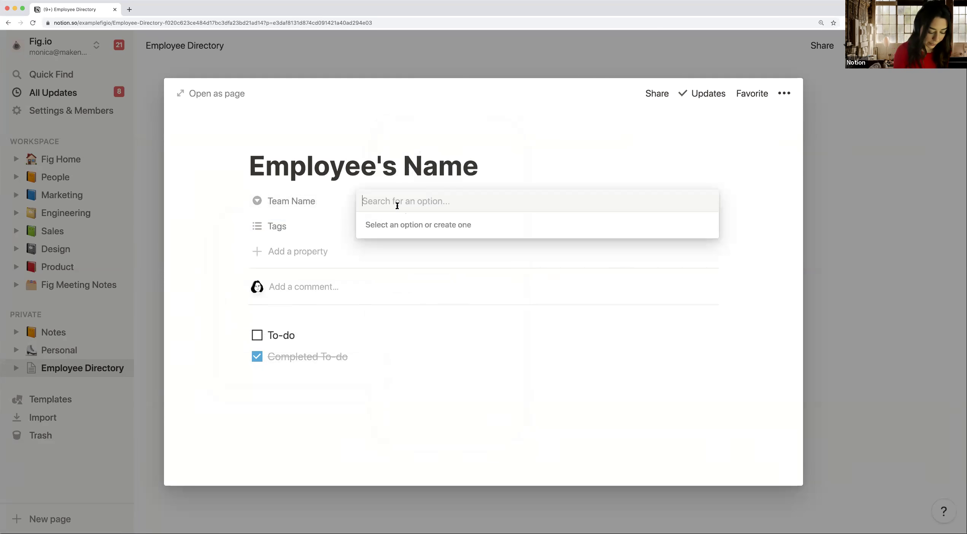
text(Sales)
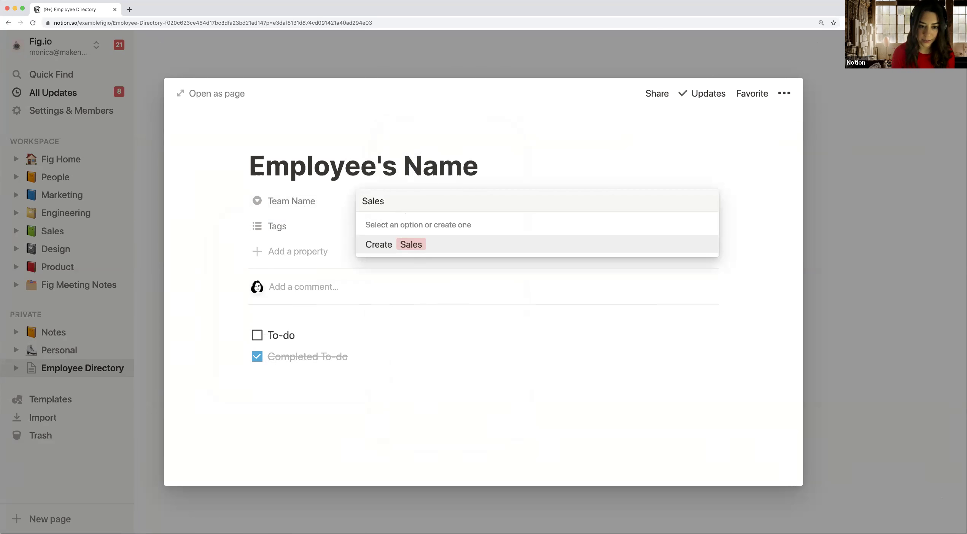
key(Return)
click(423, 209)
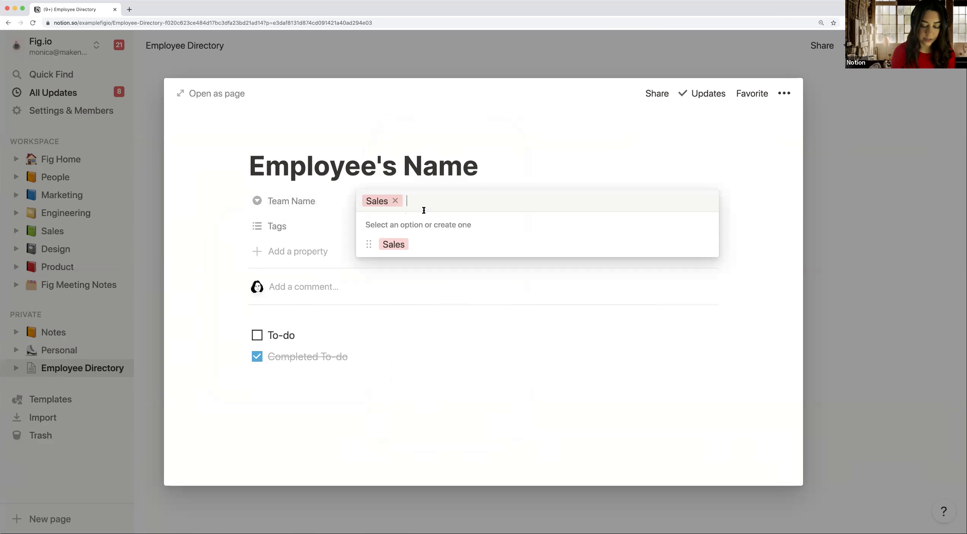
text(HR)
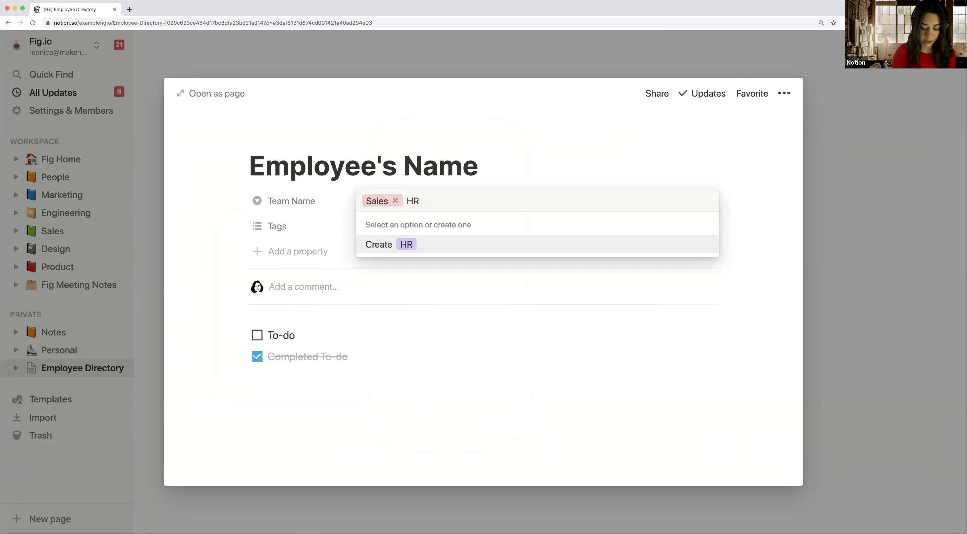
key(Return)
click(434, 215)
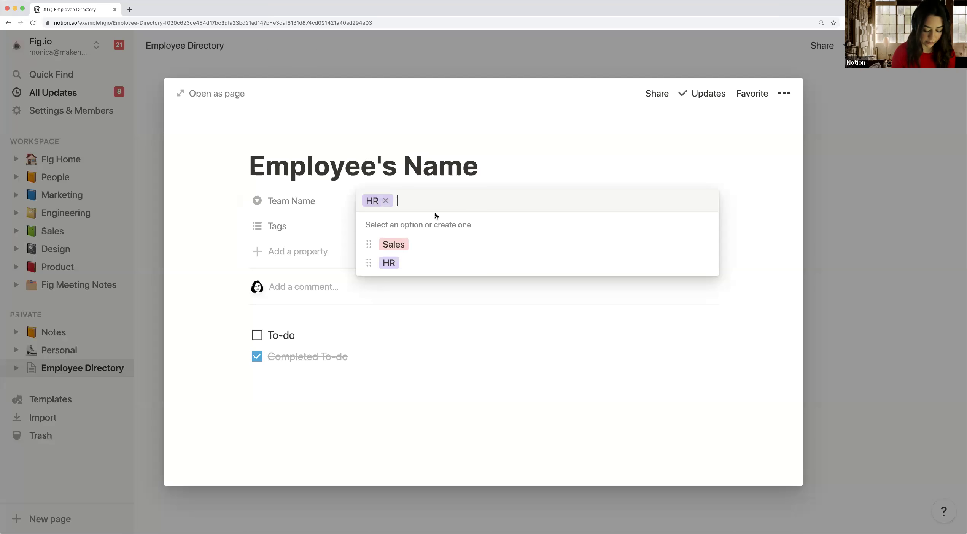
text(Marketing)
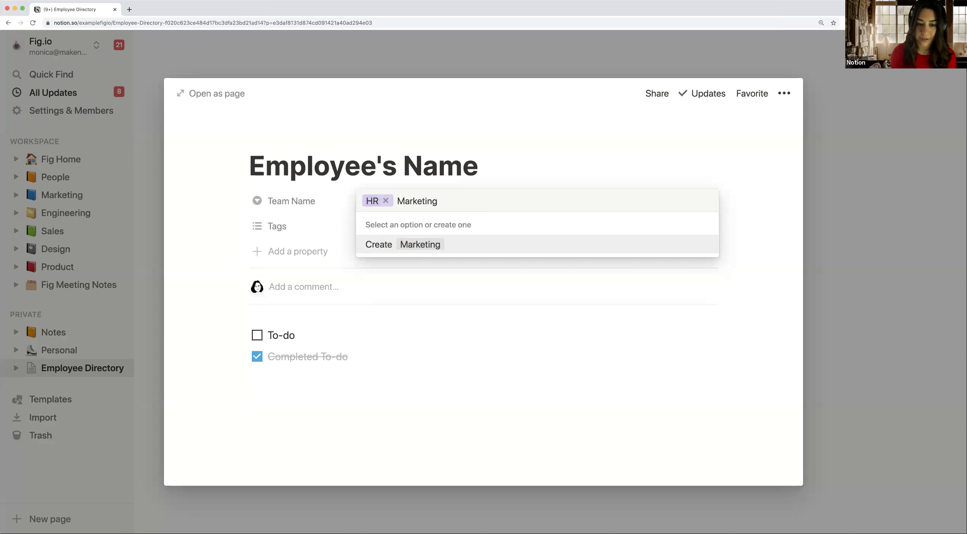
key(Return)
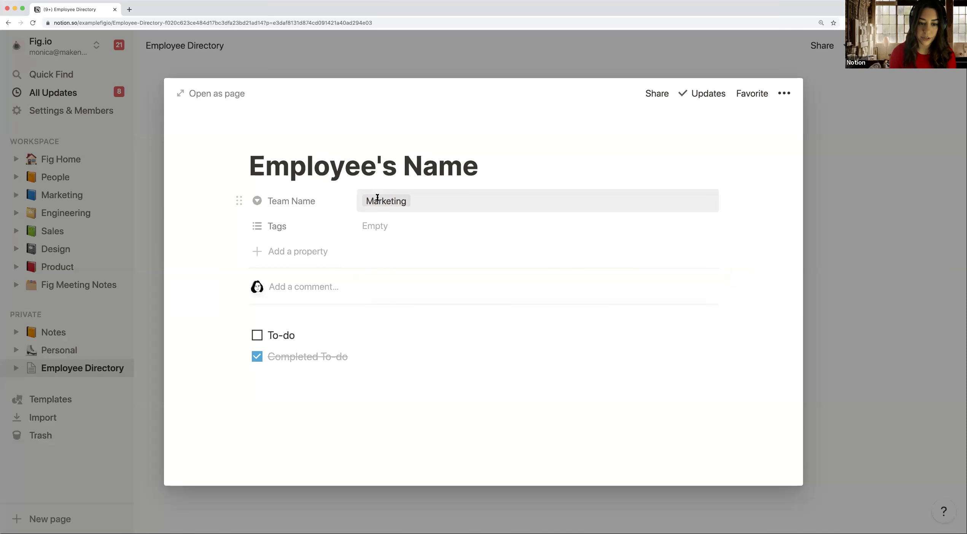
click(379, 201)
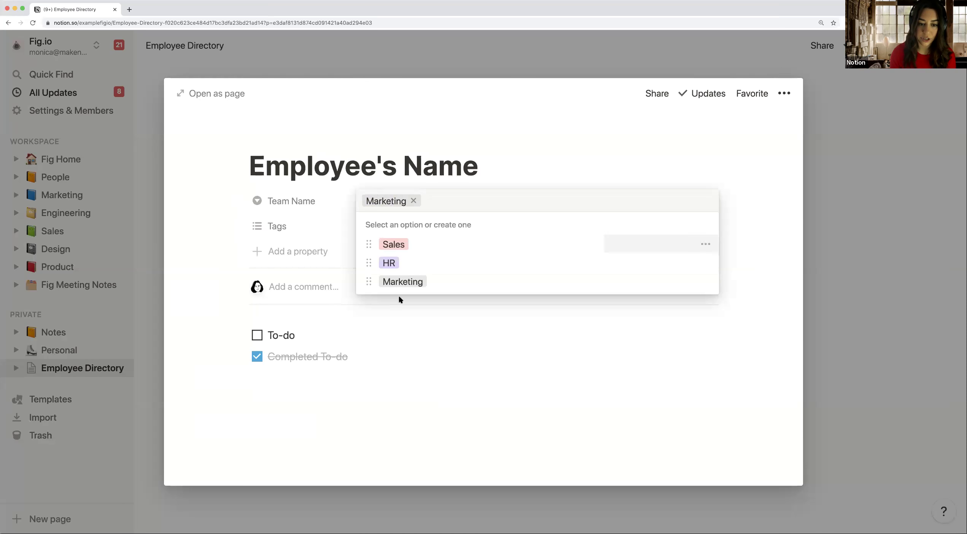
click(406, 262)
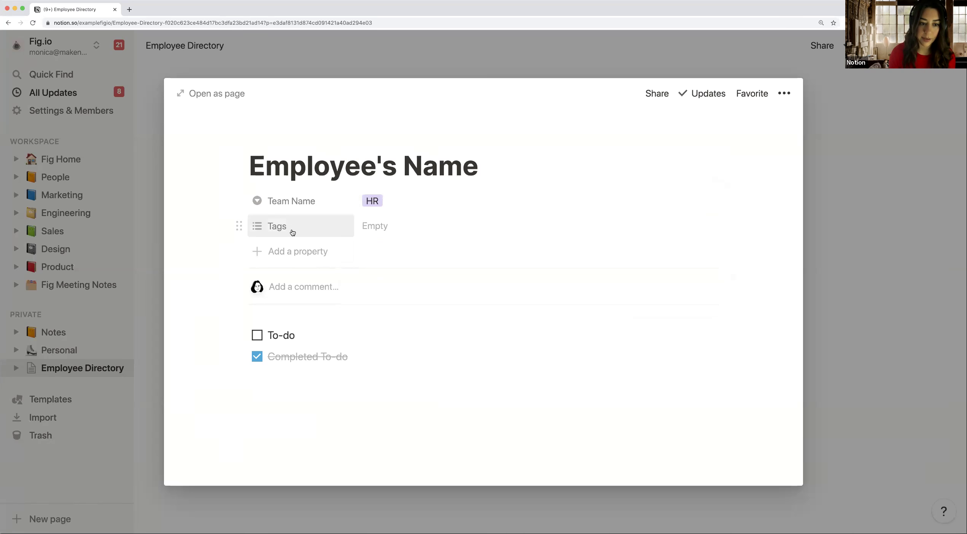
click(292, 232)
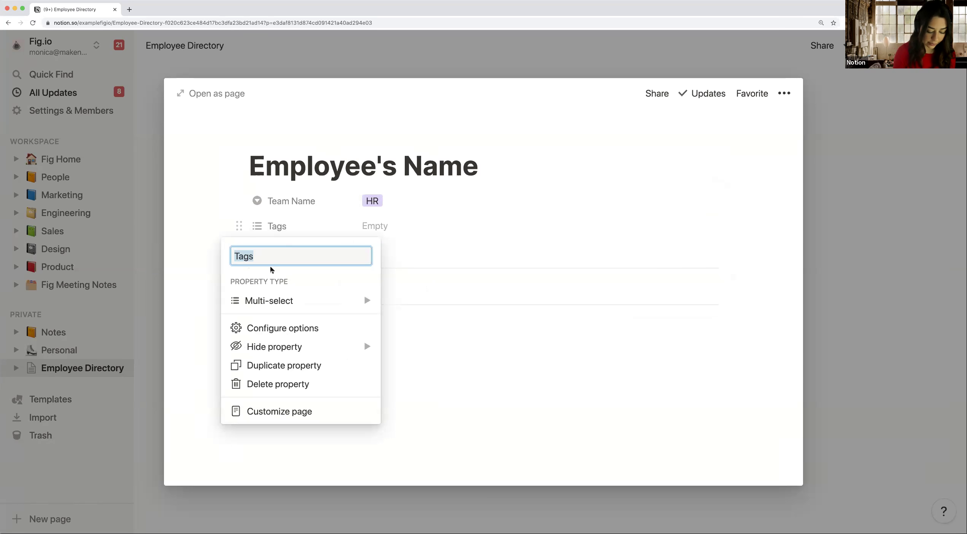
Step: Turn Tags into a text property named 'Title' with the value 'HR Manager'
text(Title)
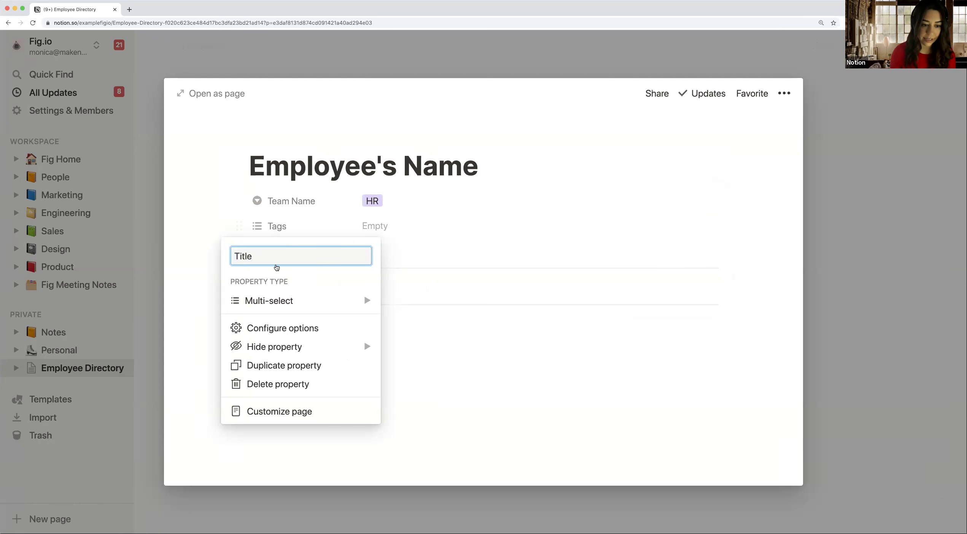
mouse_move(299, 303)
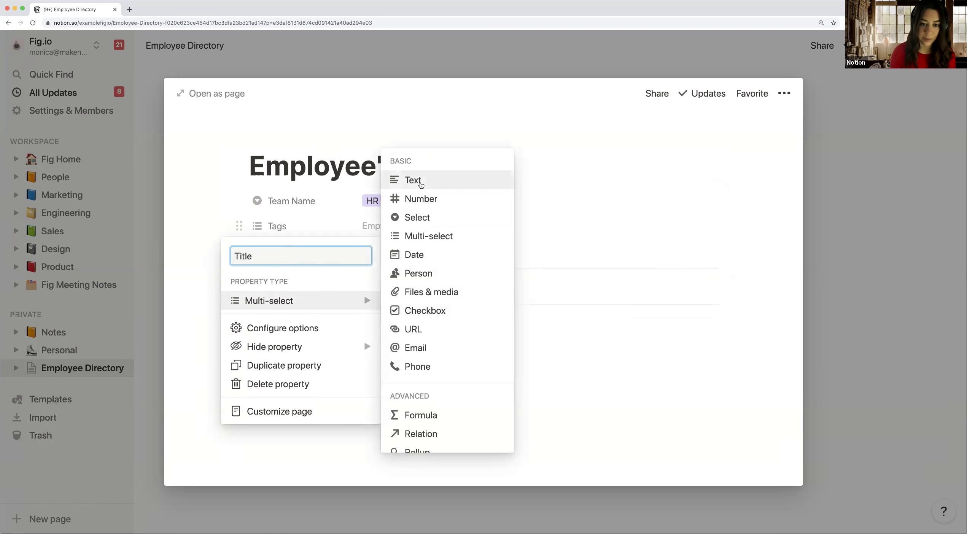
click(420, 184)
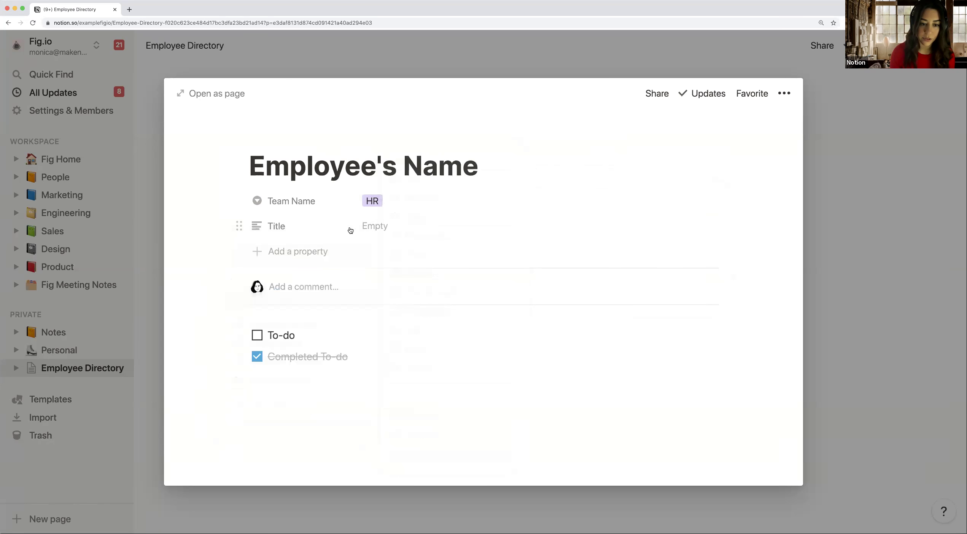
click(381, 228)
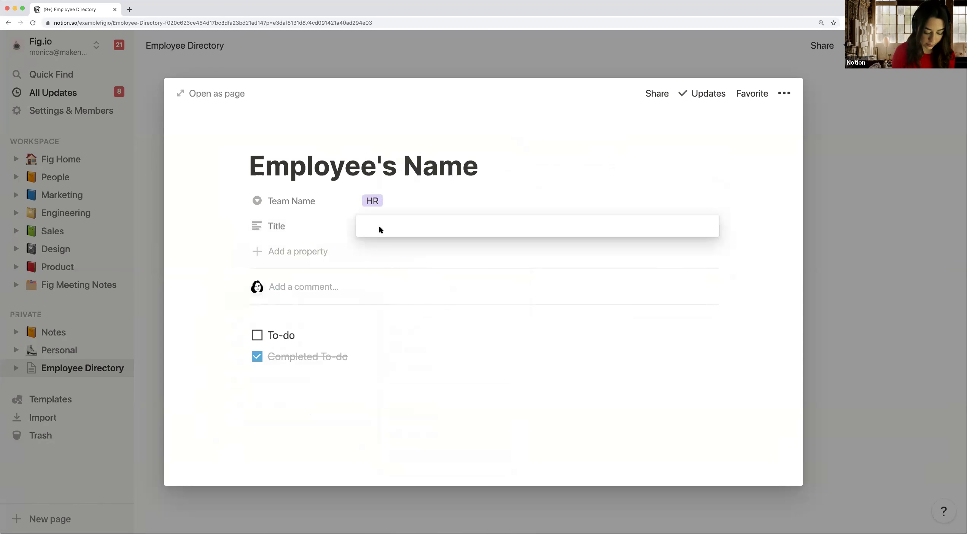
text(HR Mana)
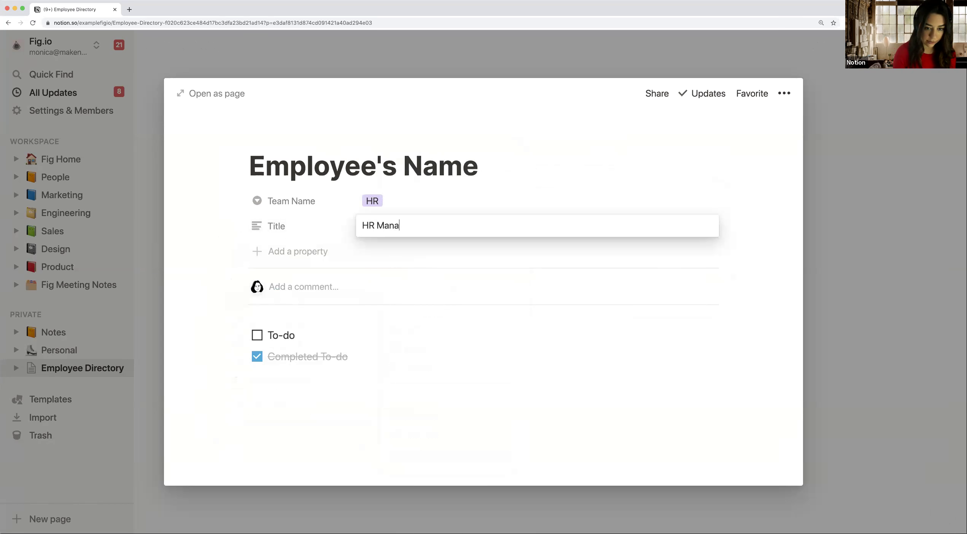
text(ger)
key(Return)
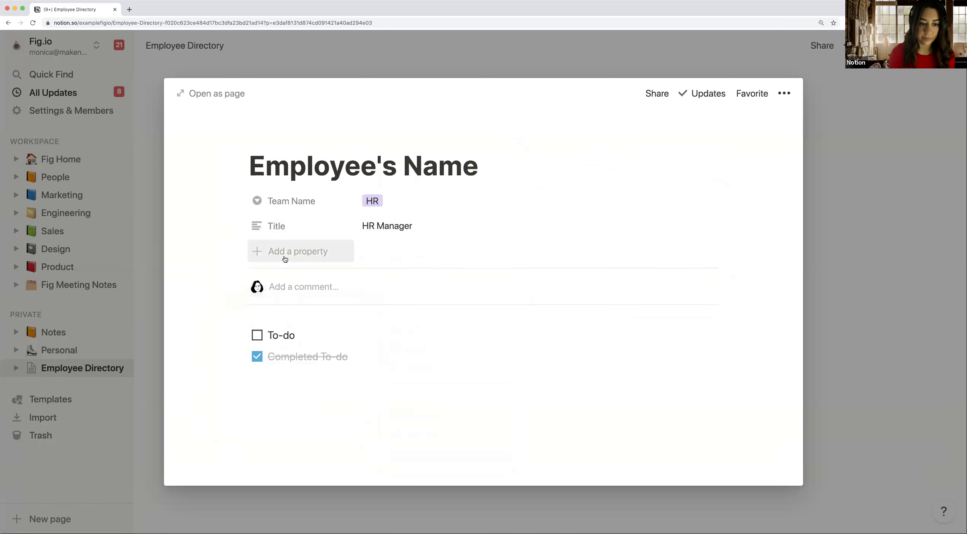
Step: Add an Email-type property named 'Email' and enter the employee's e-mail address
click(285, 259)
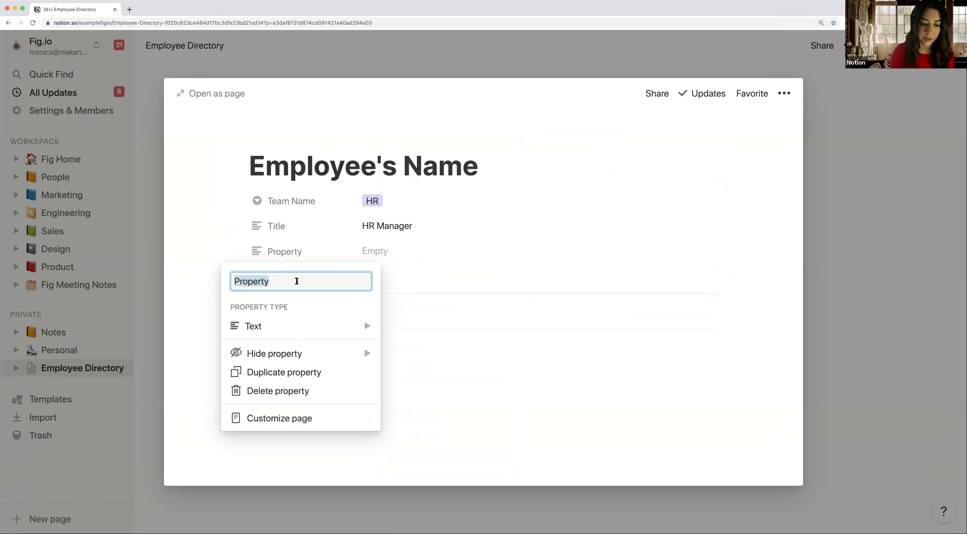
mouse_move(296, 324)
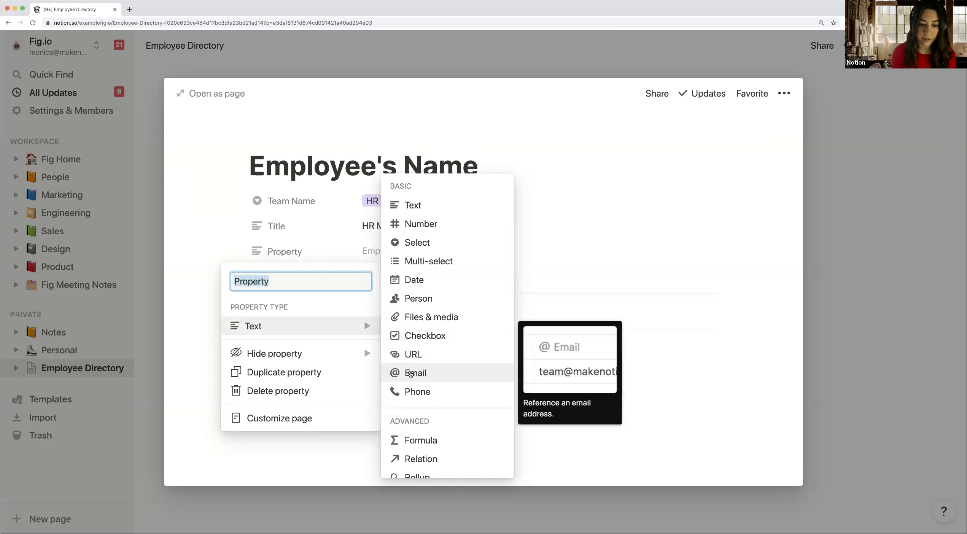
click(403, 373)
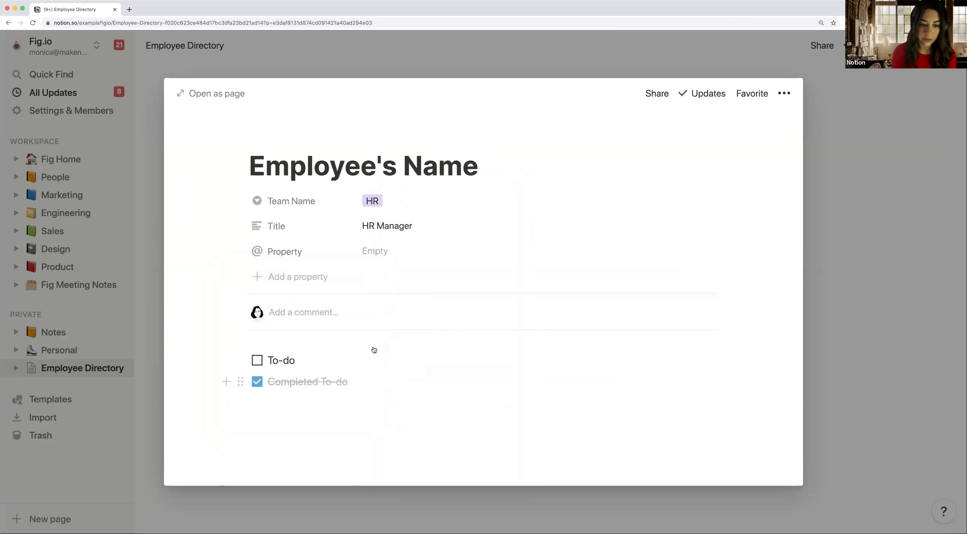
click(284, 253)
text(Email)
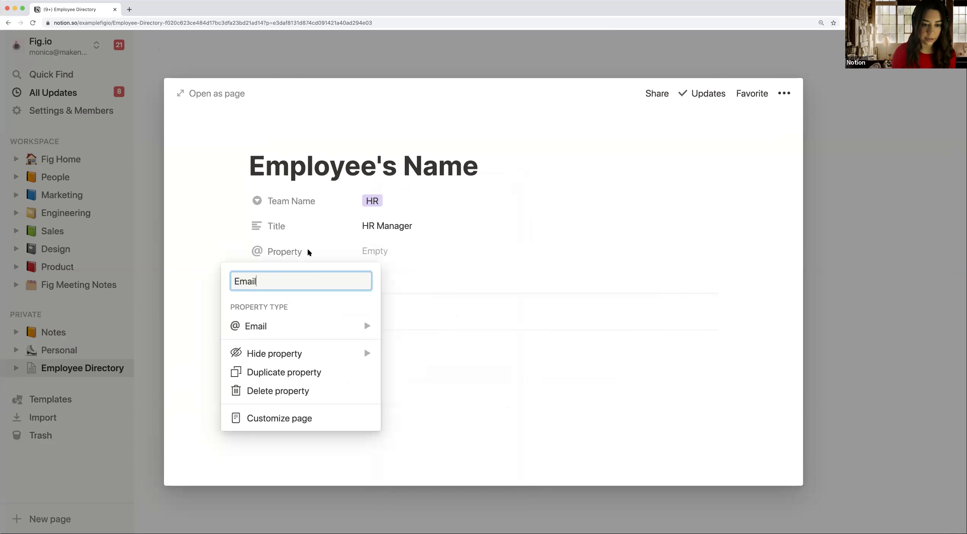
click(388, 250)
click(388, 250)
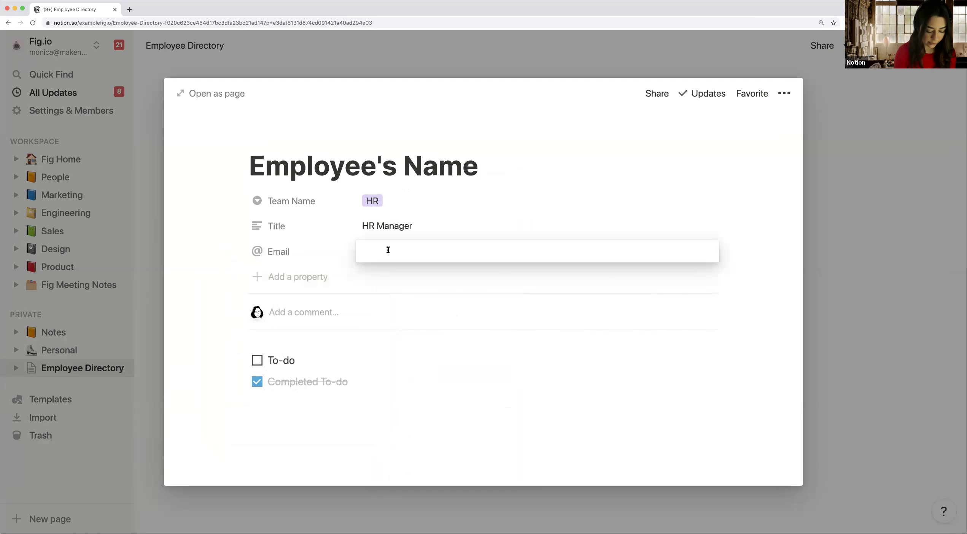
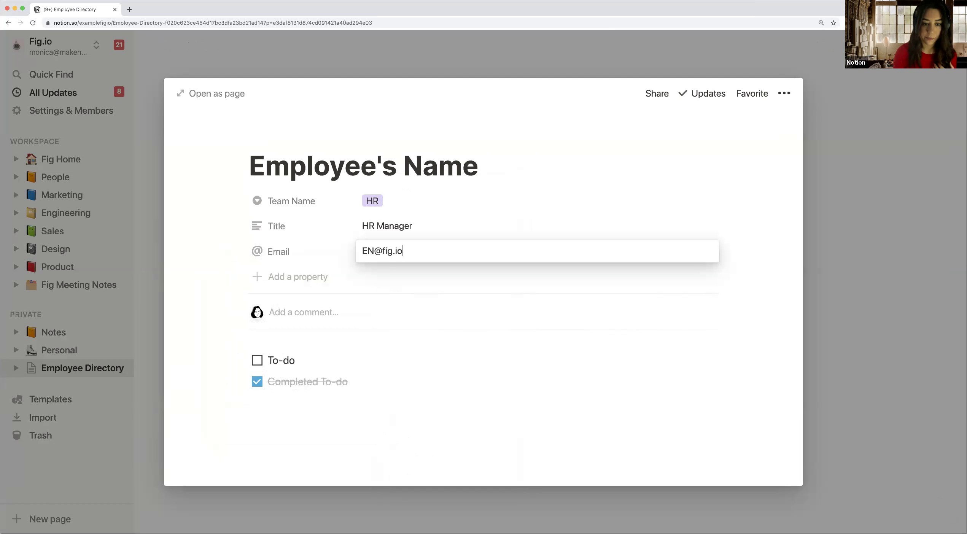
key(Return)
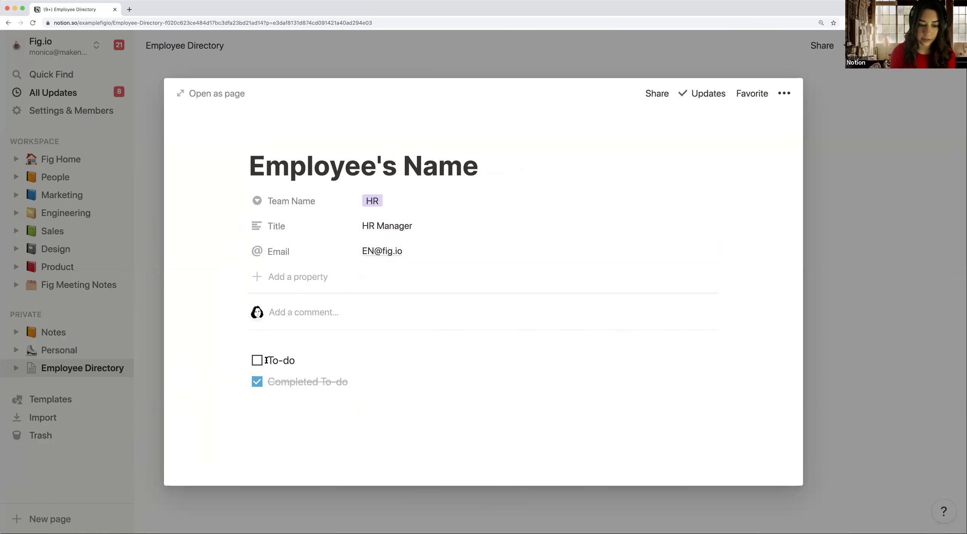
Step: Delete both to-do items from the card body, leaving an empty block
drag(266, 361, 358, 407)
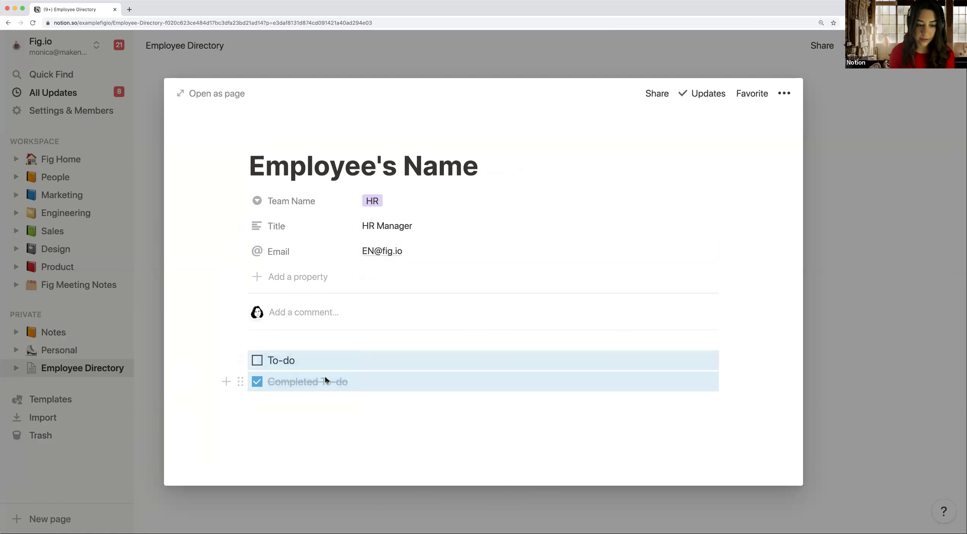
key(BackSpace)
click(276, 362)
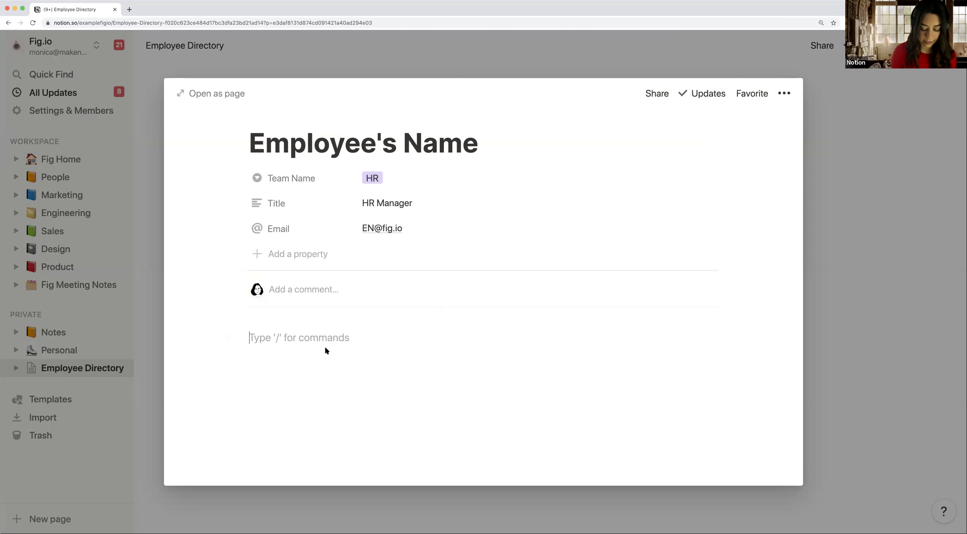
Step: Add an uploaded employee photo at half width, then return to the gallery
text(/im)
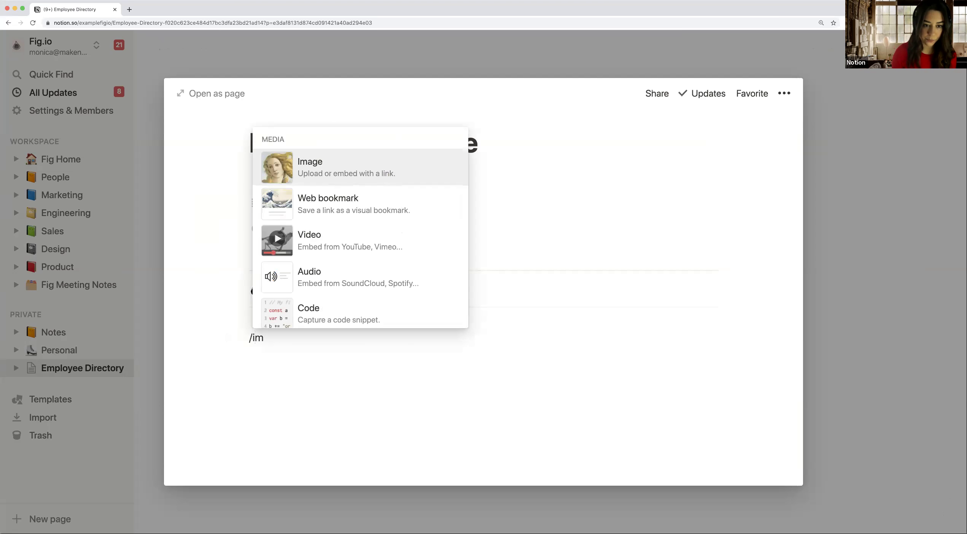
click(358, 175)
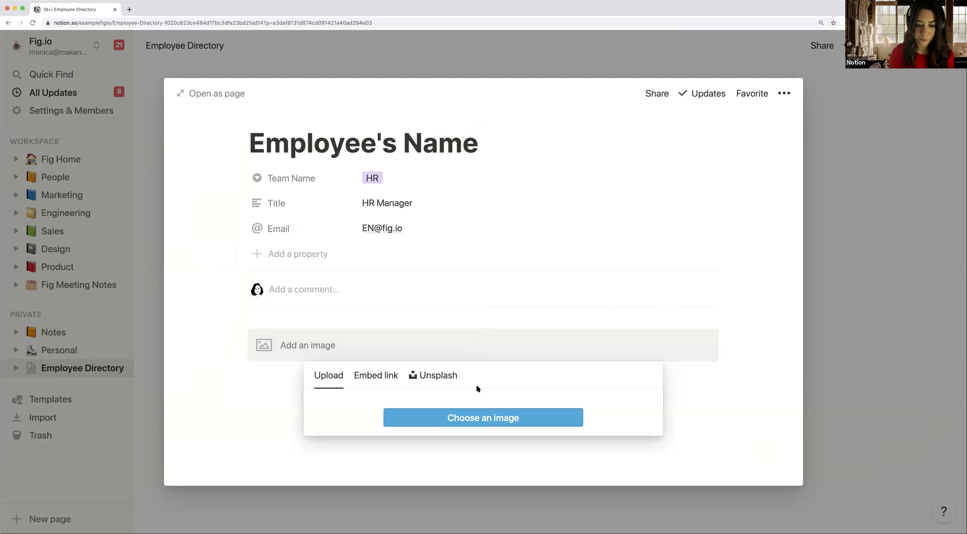
click(502, 423)
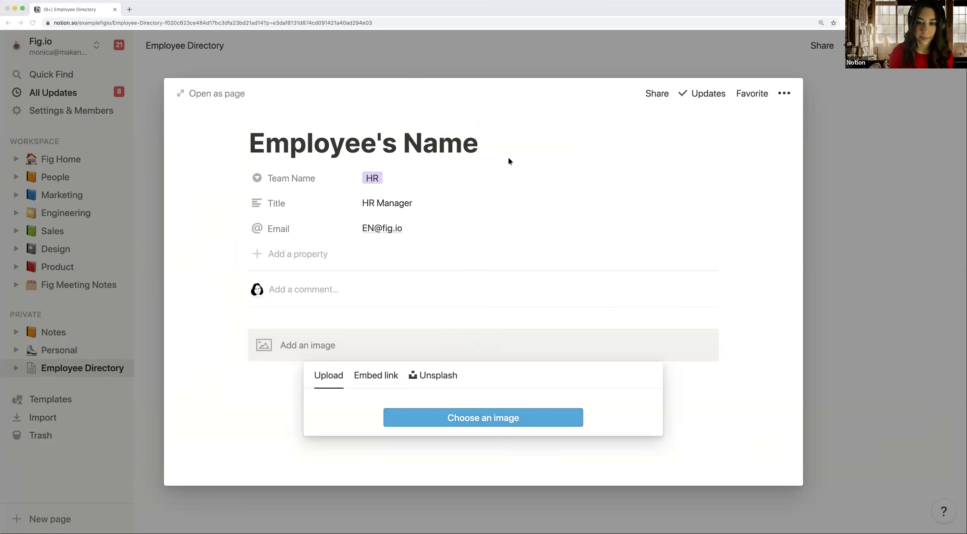
scroll(646, 320, down, 5)
drag(682, 301, 657, 320)
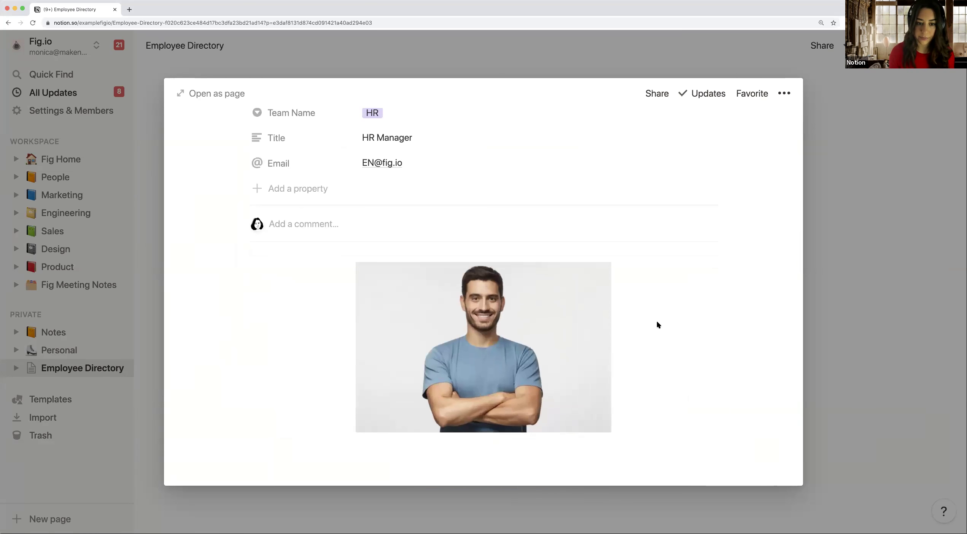
click(455, 68)
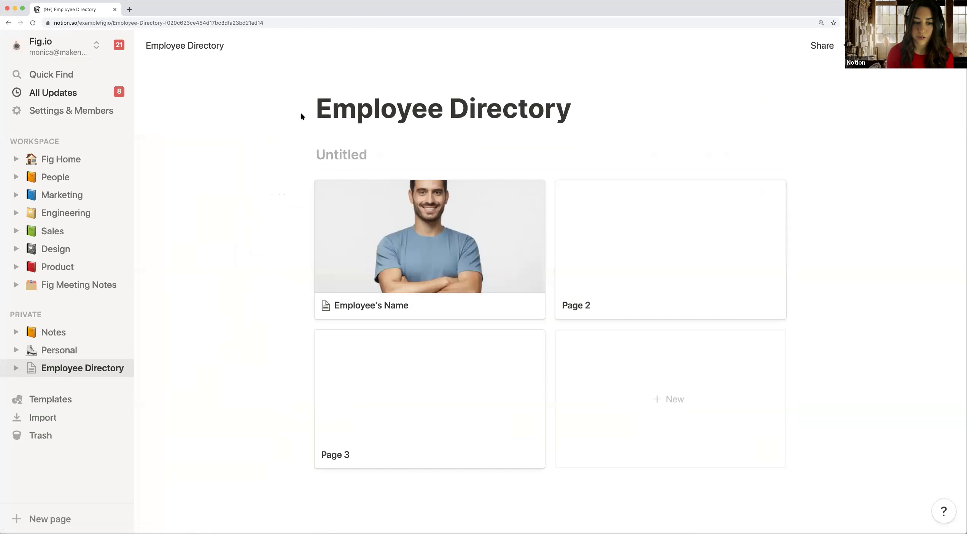
Step: Switch on the Email, Team Name and Title properties in the gallery's card display
click(437, 257)
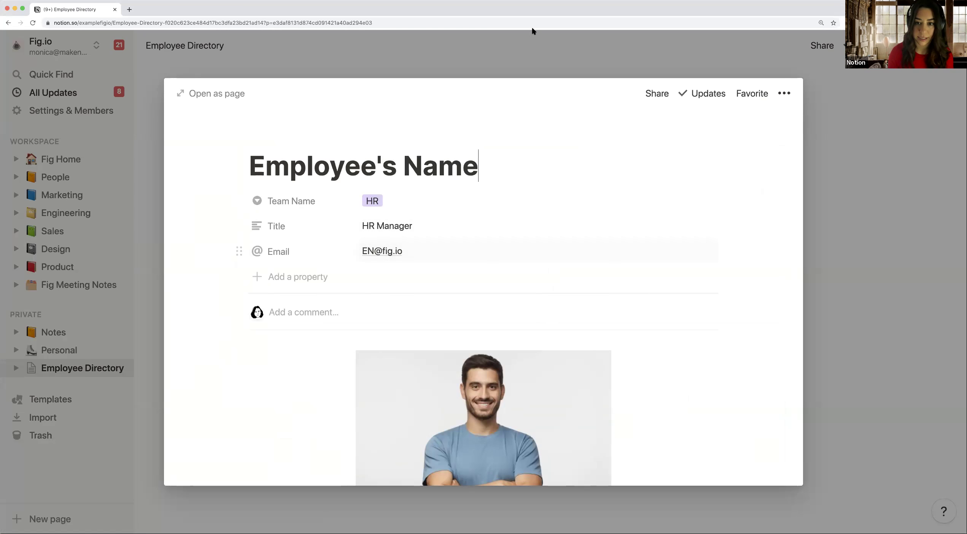
key(Escape)
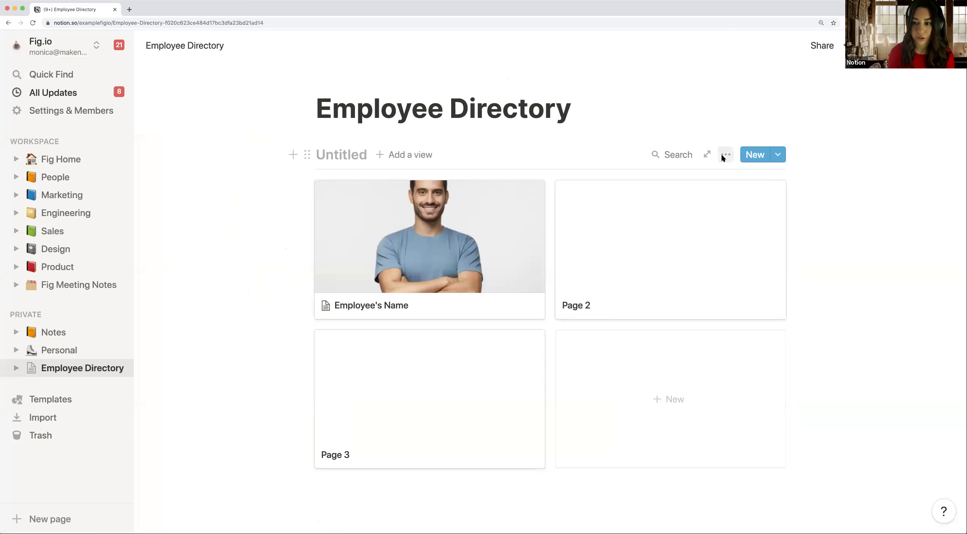
click(726, 155)
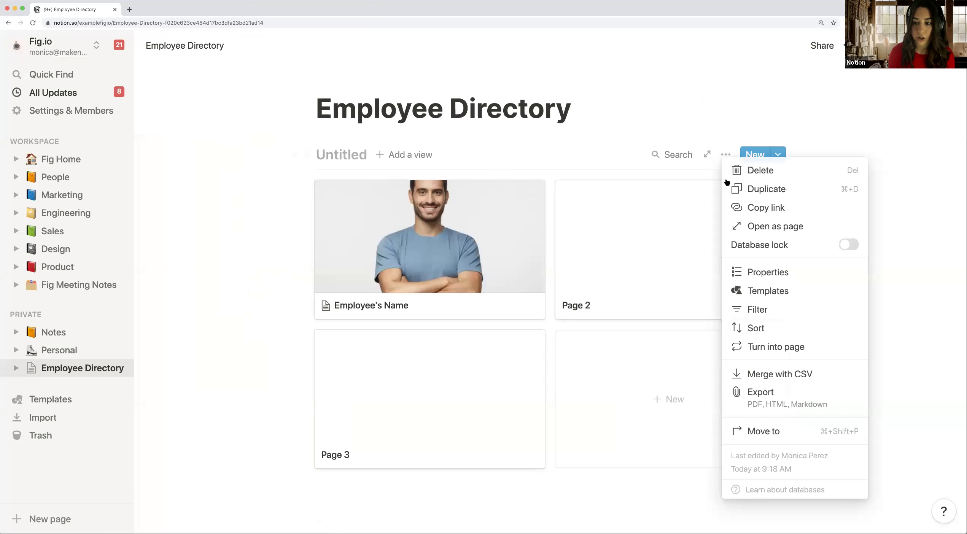
click(755, 277)
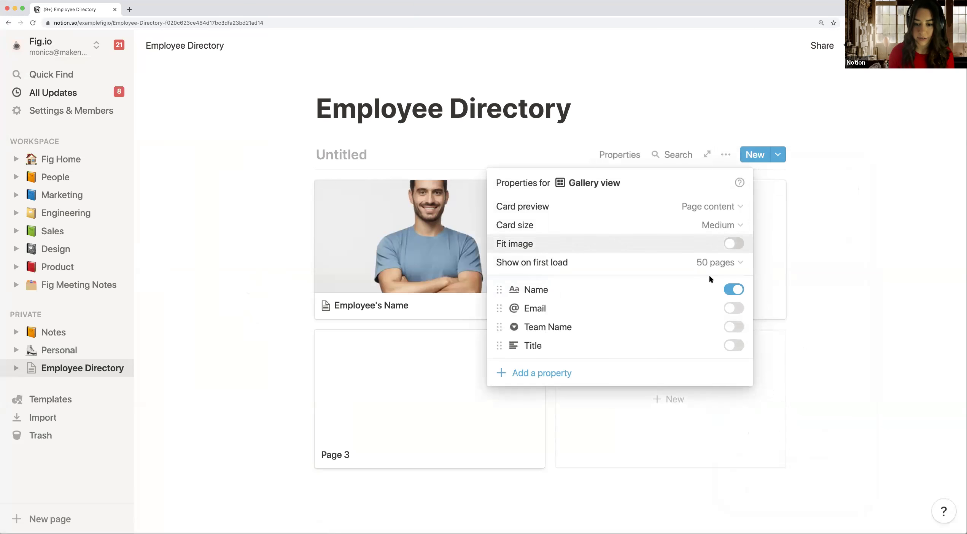
click(734, 309)
click(736, 327)
click(741, 347)
click(742, 347)
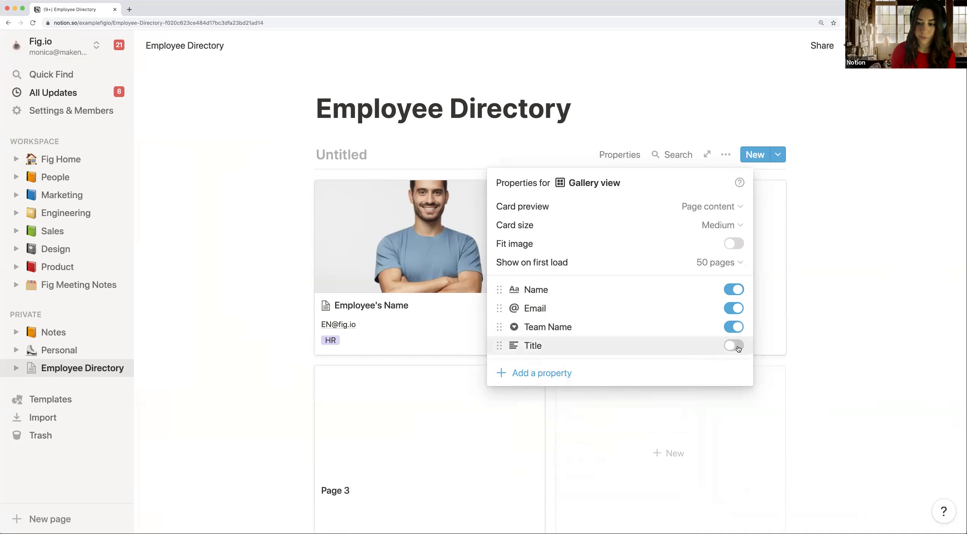
click(670, 133)
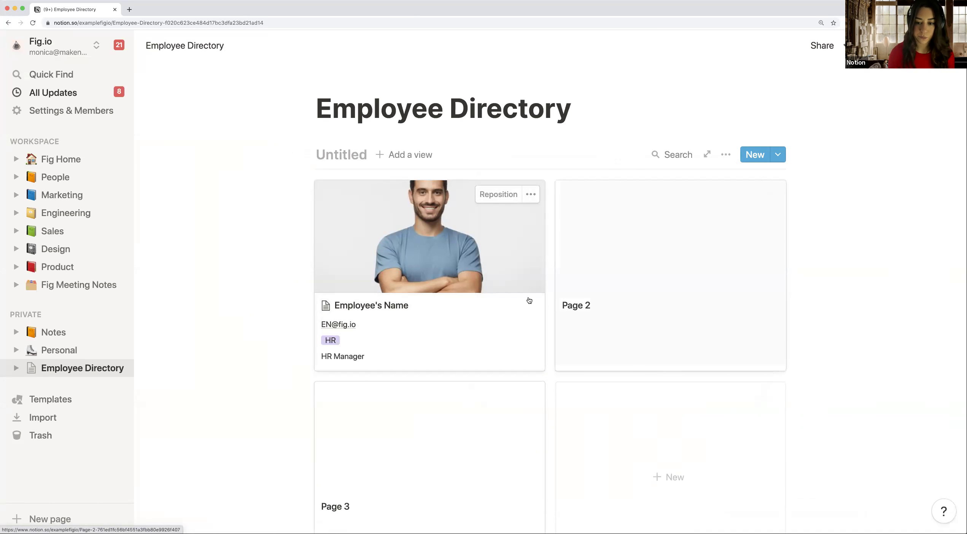
scroll(611, 298, down, 2)
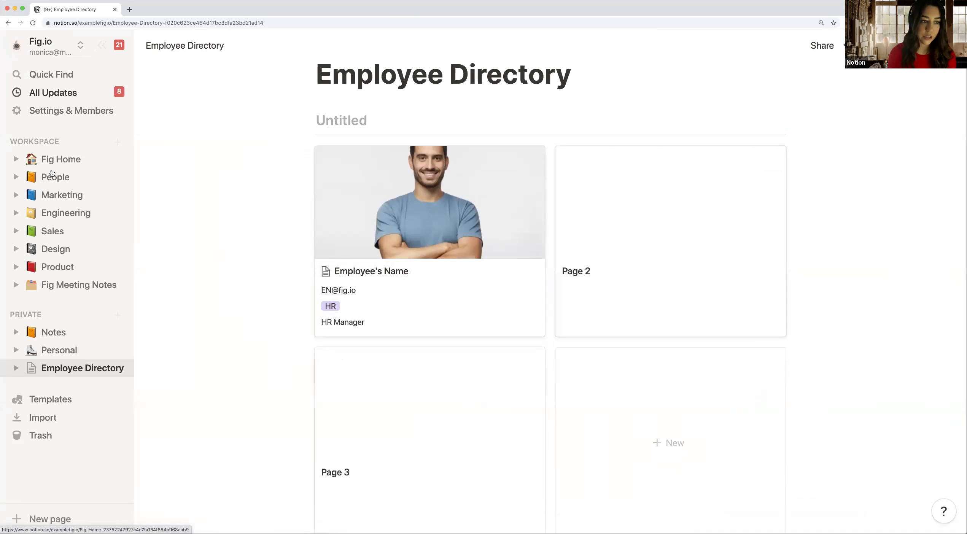
Step: Go to Fig Home's Employee Directory and scroll through its employee cards
click(61, 159)
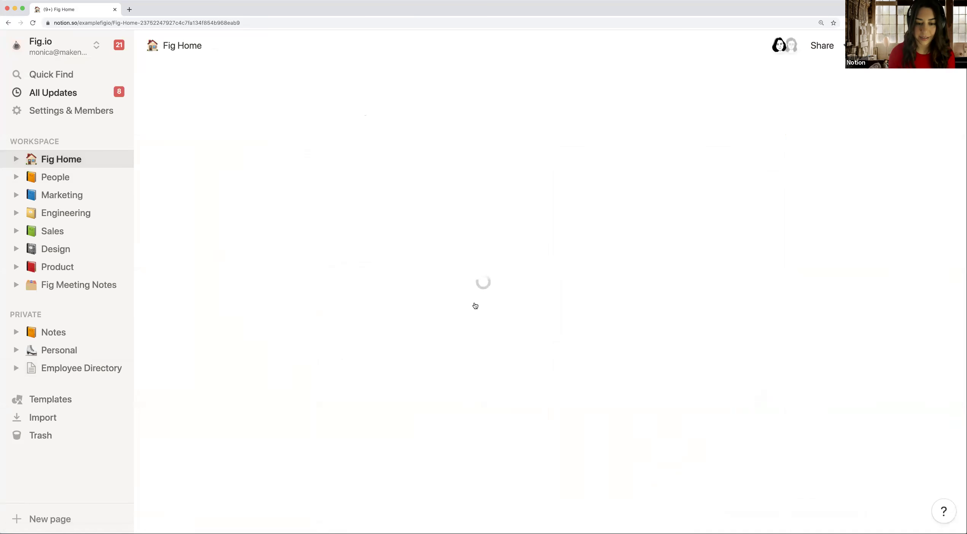
click(368, 379)
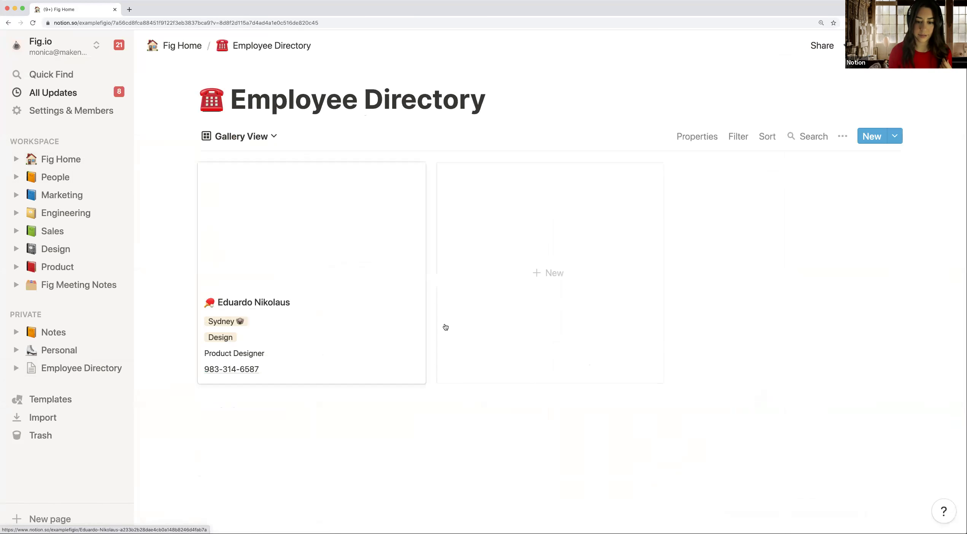
scroll(445, 327, down, 1)
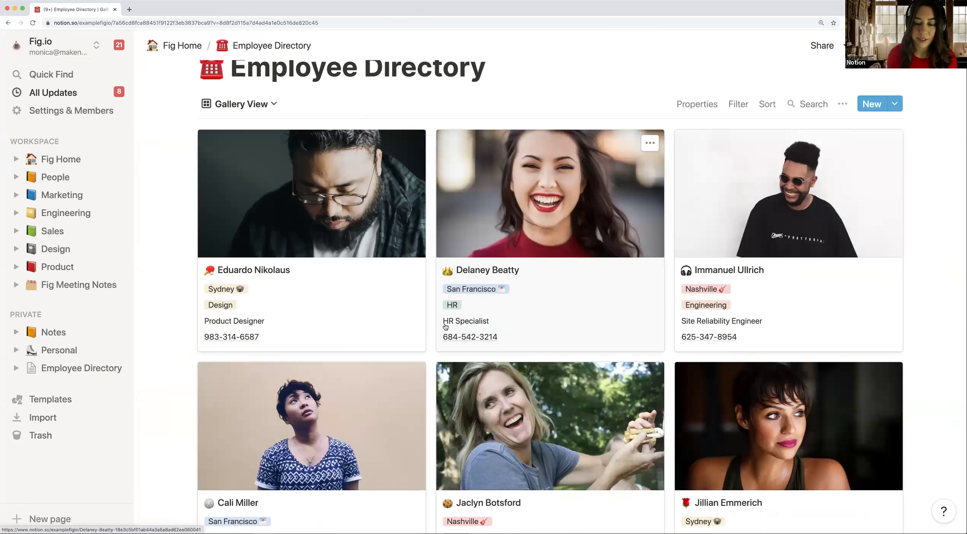
scroll(445, 327, down, 1)
scroll(446, 326, up, 2)
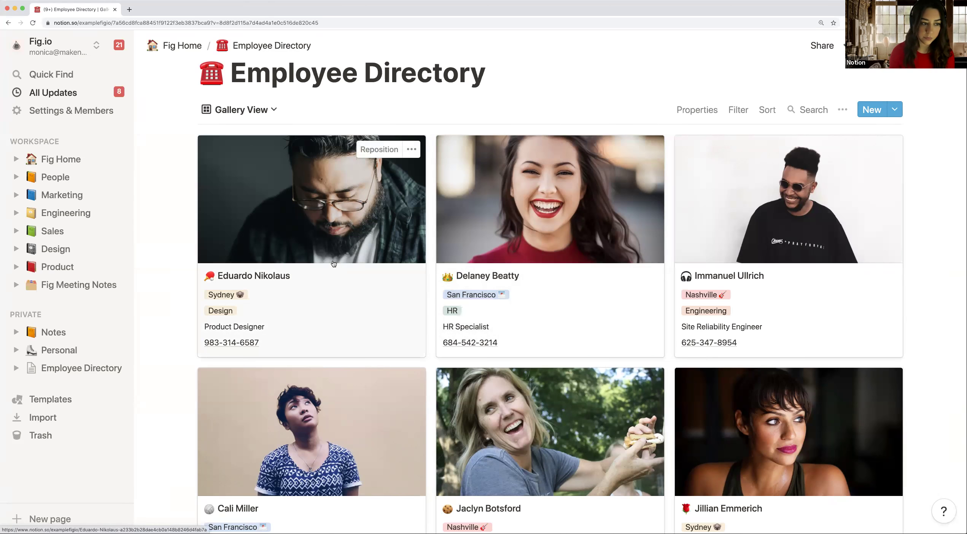
click(60, 233)
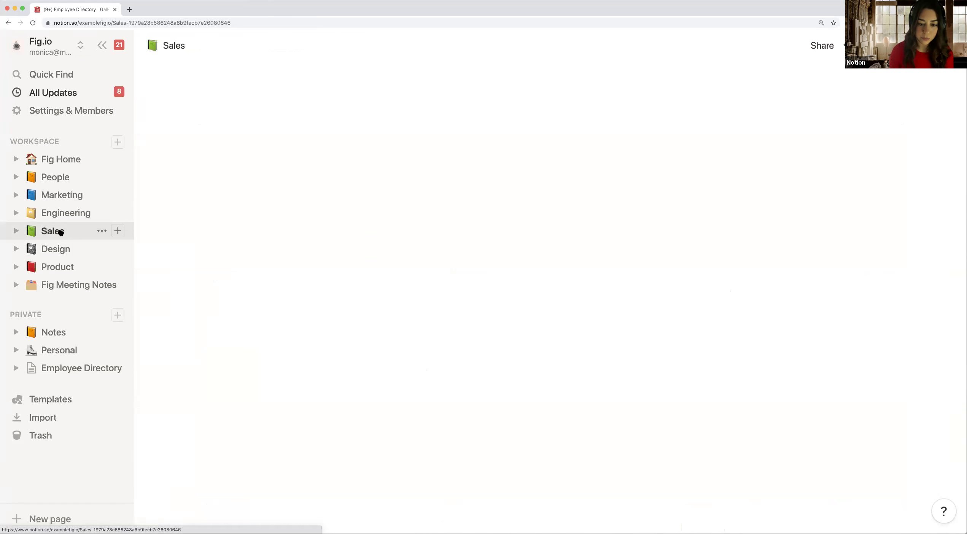
scroll(436, 274, down, 4)
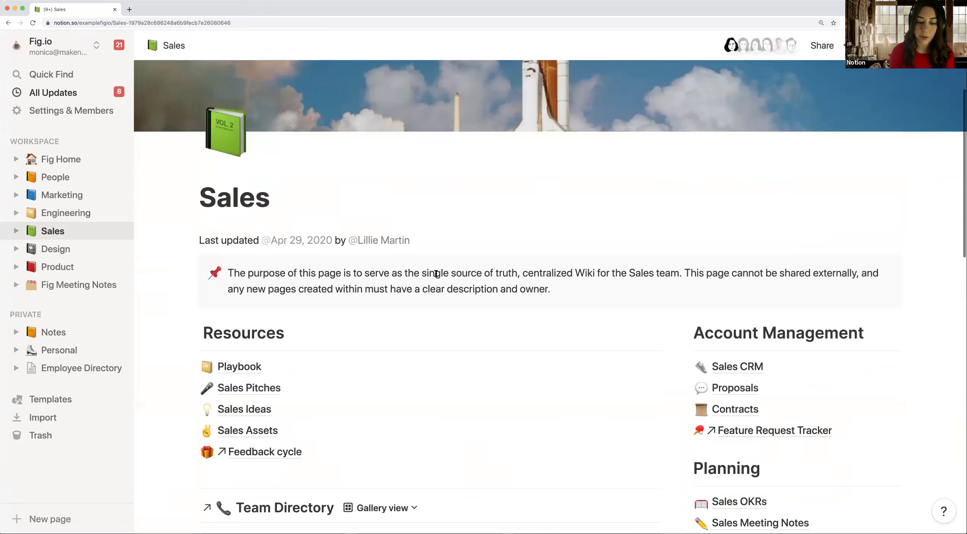
scroll(436, 274, down, 5)
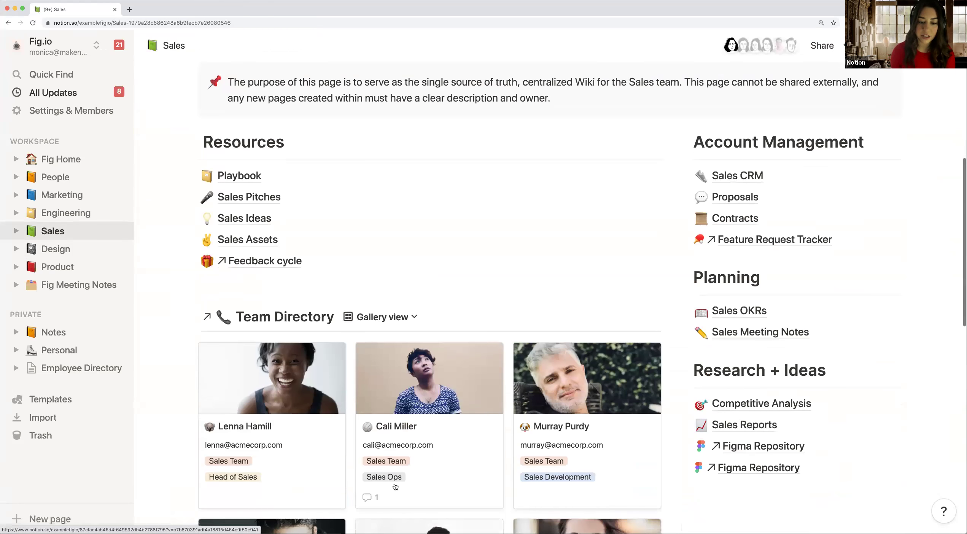
scroll(394, 481, down, 3)
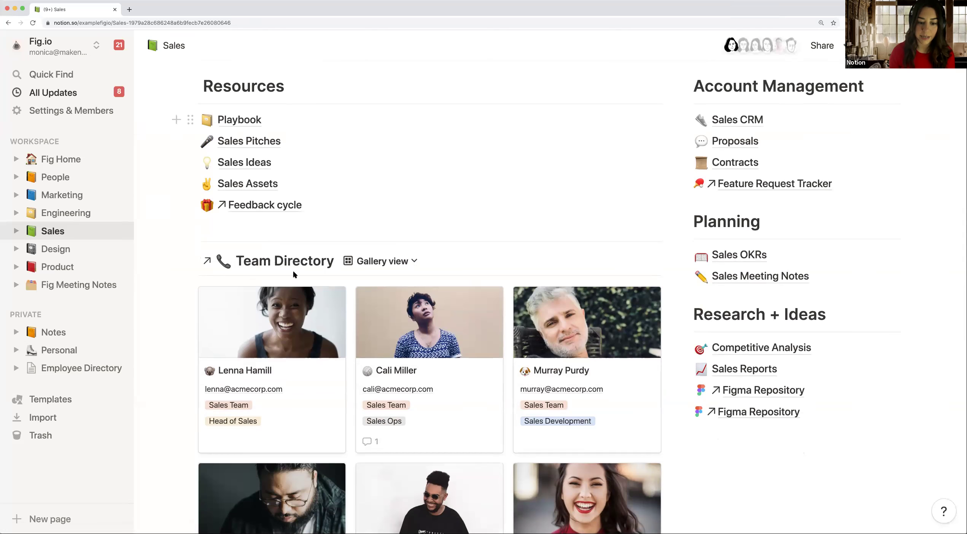
scroll(293, 274, down, 5)
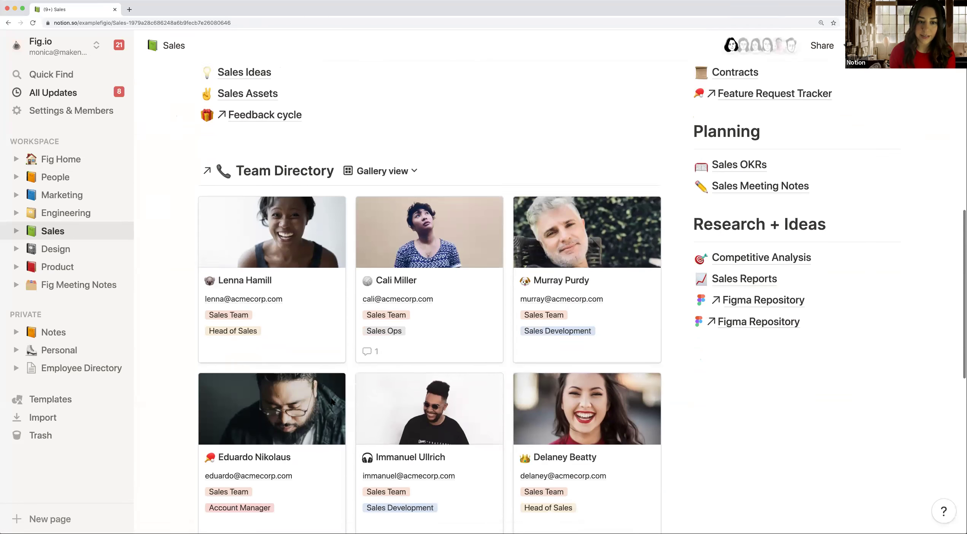
scroll(551, 208, up, 3)
mouse_move(554, 213)
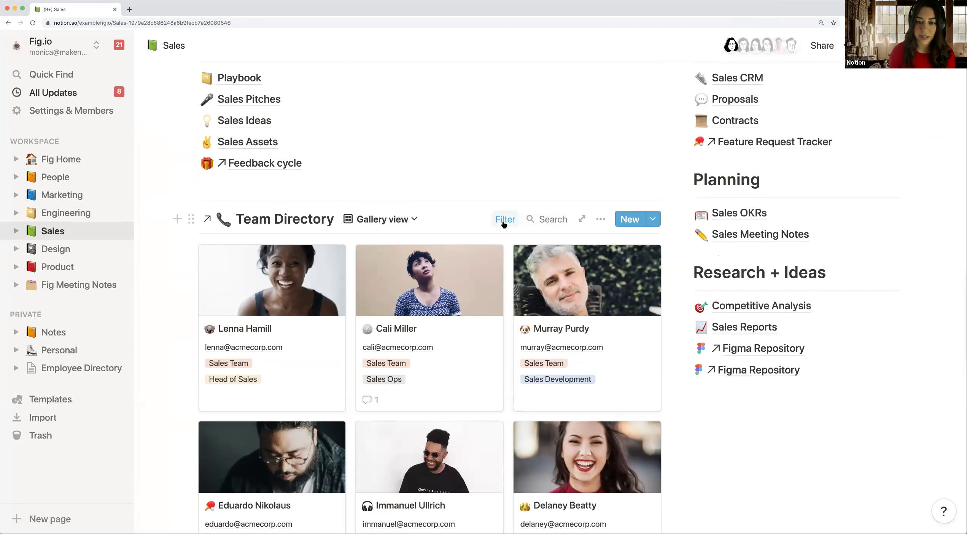
click(503, 221)
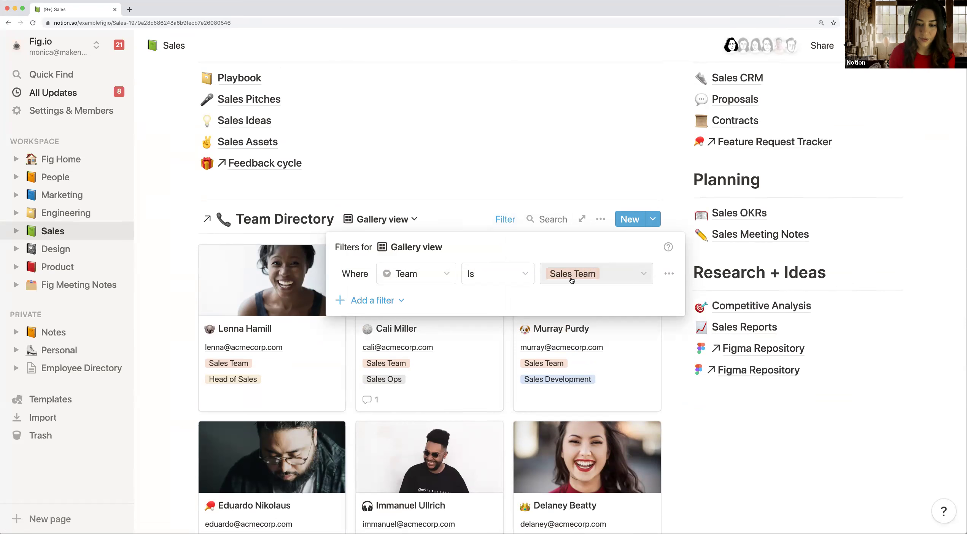
click(560, 203)
scroll(506, 277, down, 3)
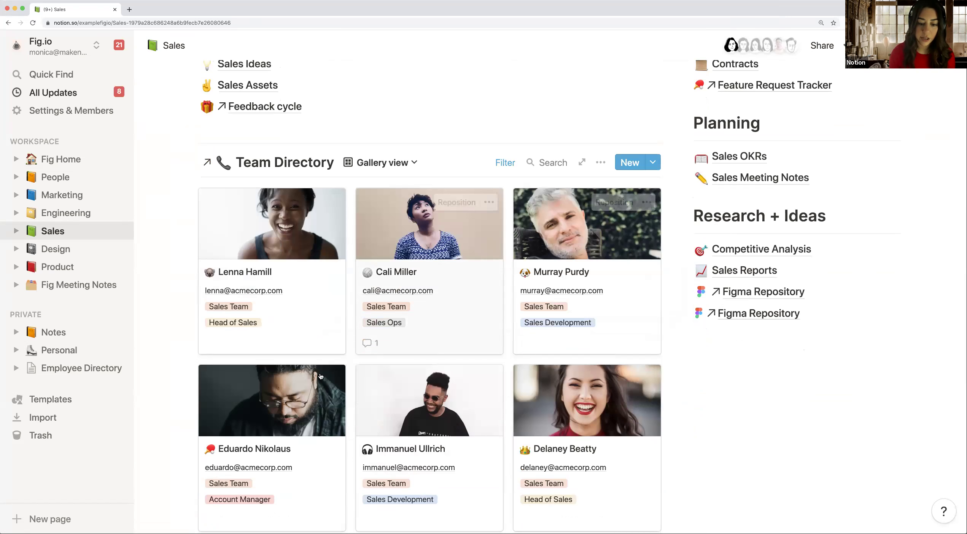
scroll(387, 260, down, 2)
scroll(387, 260, down, 1)
scroll(498, 335, up, 2)
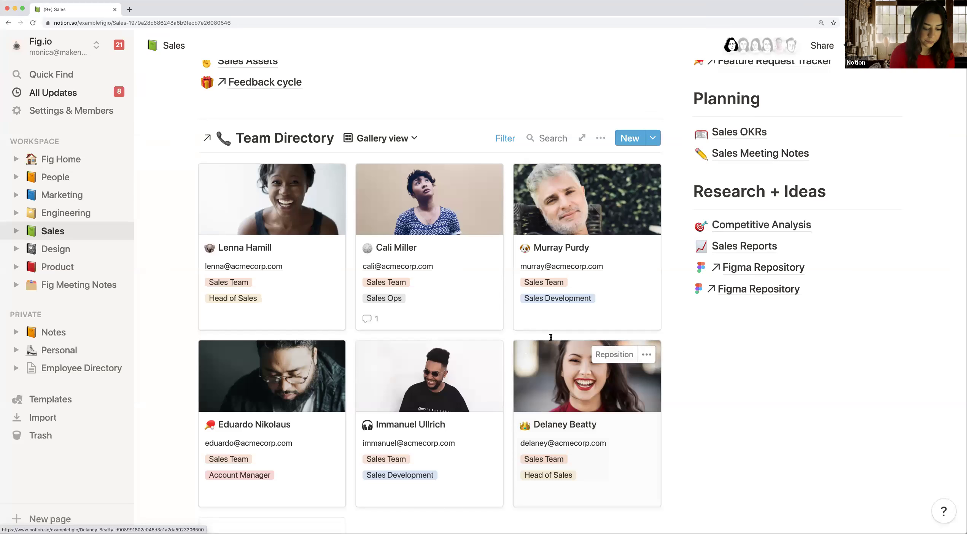
scroll(570, 276, up, 1)
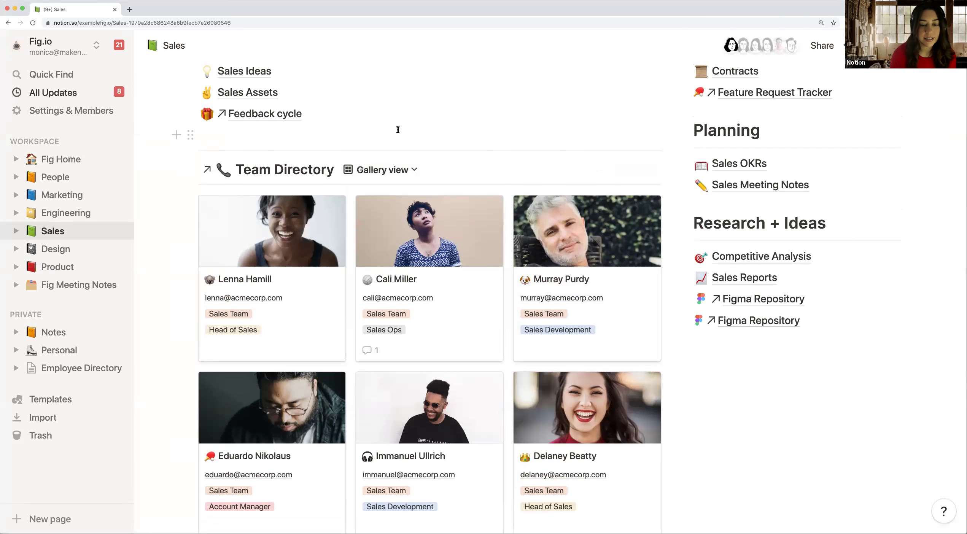
scroll(397, 133, down, 1)
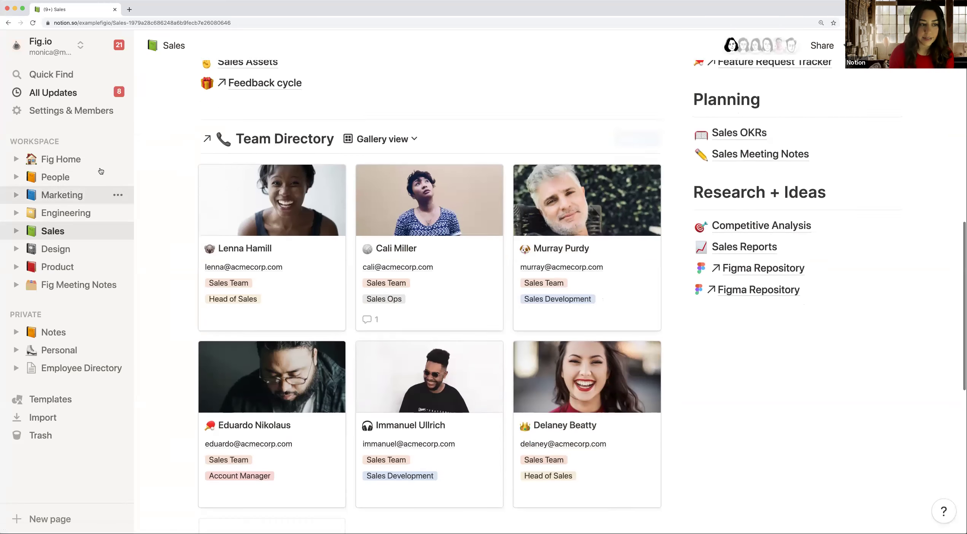
Step: Navigate from Fig Home to People, then to the Onboarding templates page
click(71, 162)
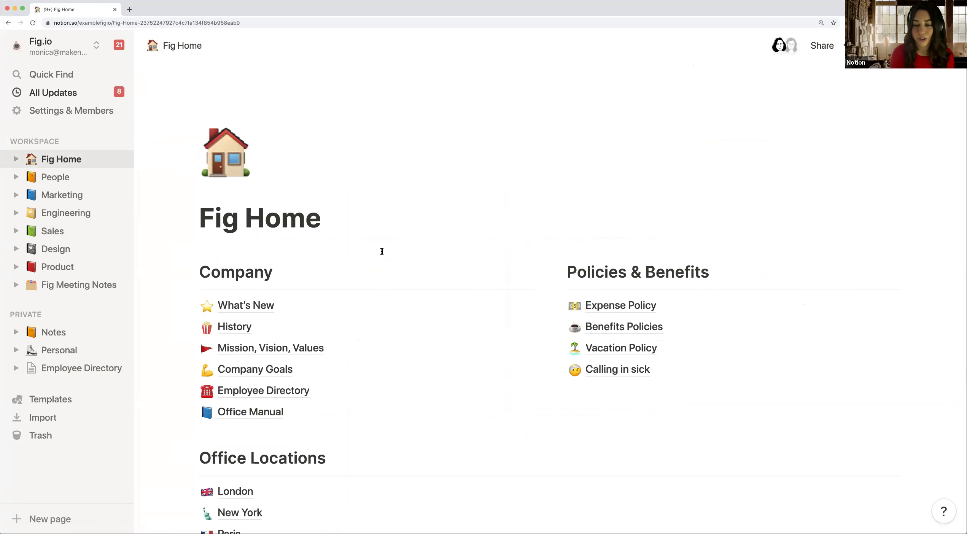
scroll(382, 252, down, 1)
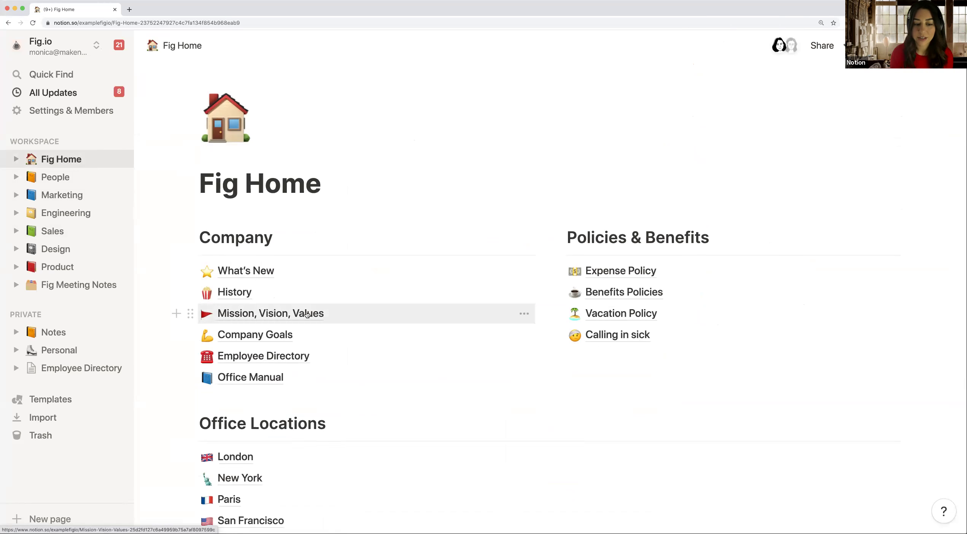
scroll(307, 313, down, 1)
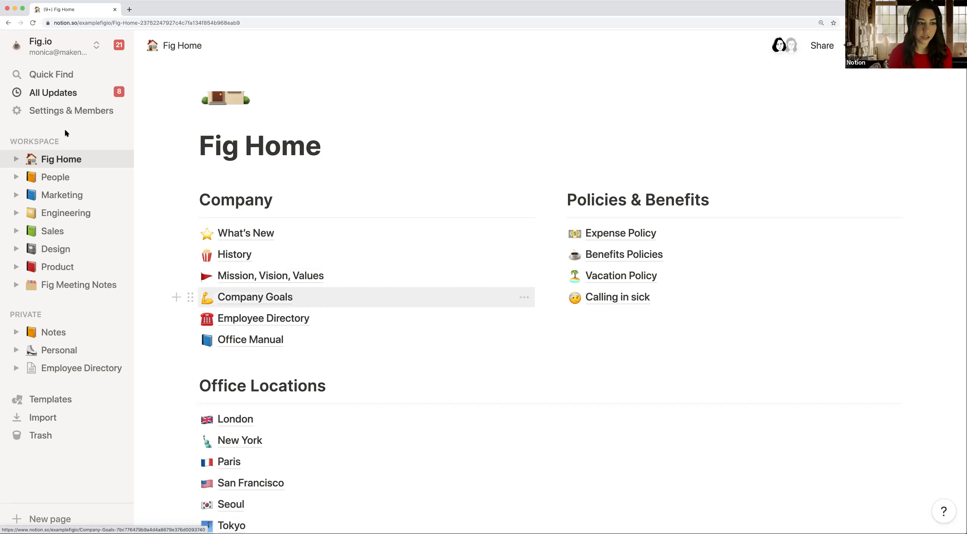
click(57, 178)
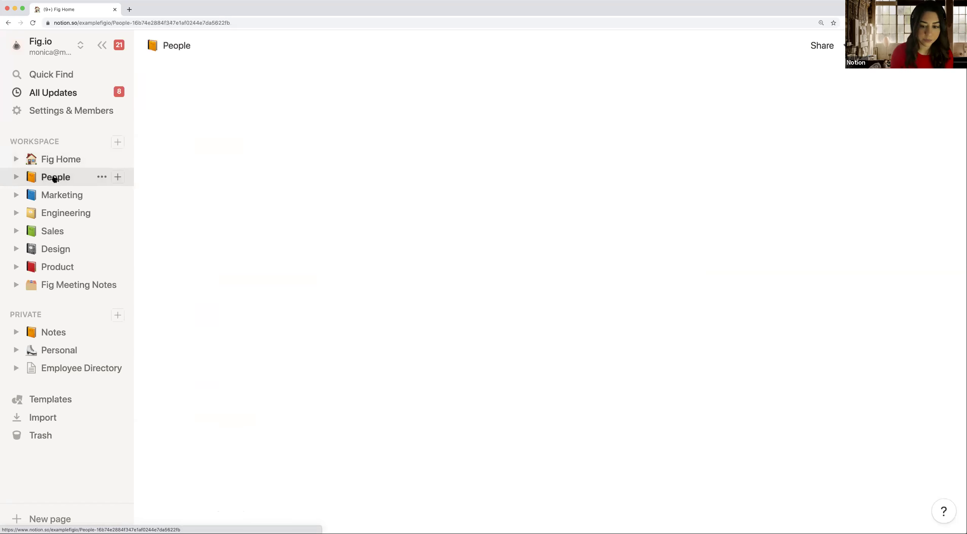
scroll(425, 259, down, 3)
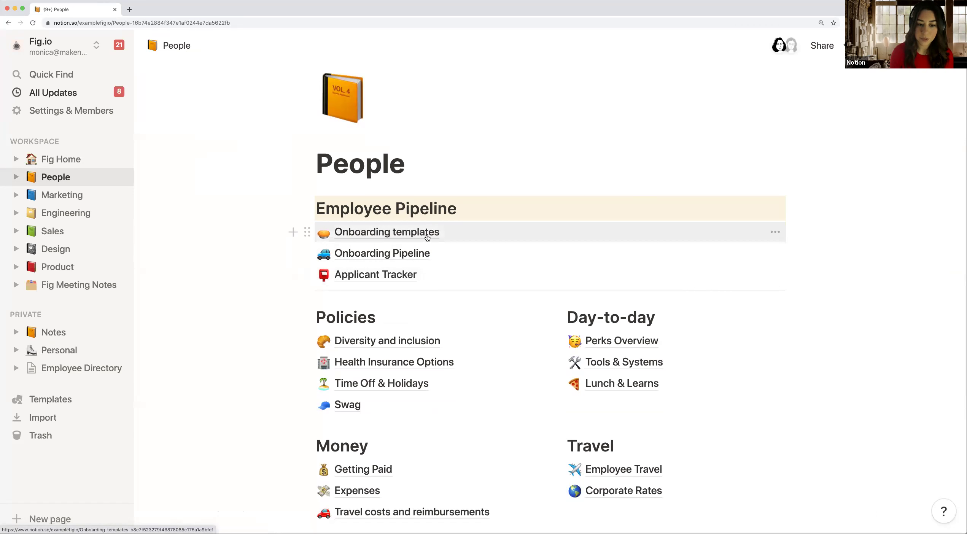
click(524, 233)
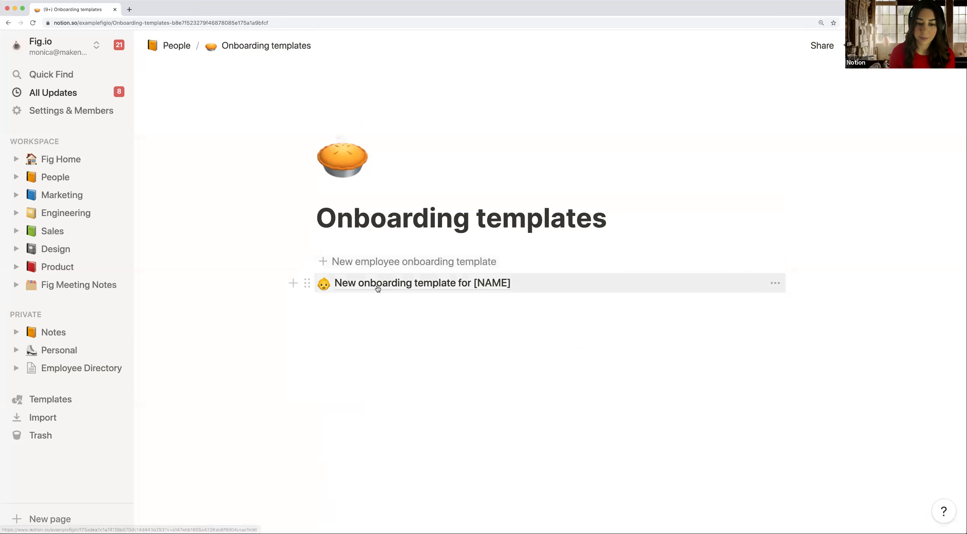
Step: Retitle the 'New onboarding template for [NAME]' board with the new hire's first name
click(430, 288)
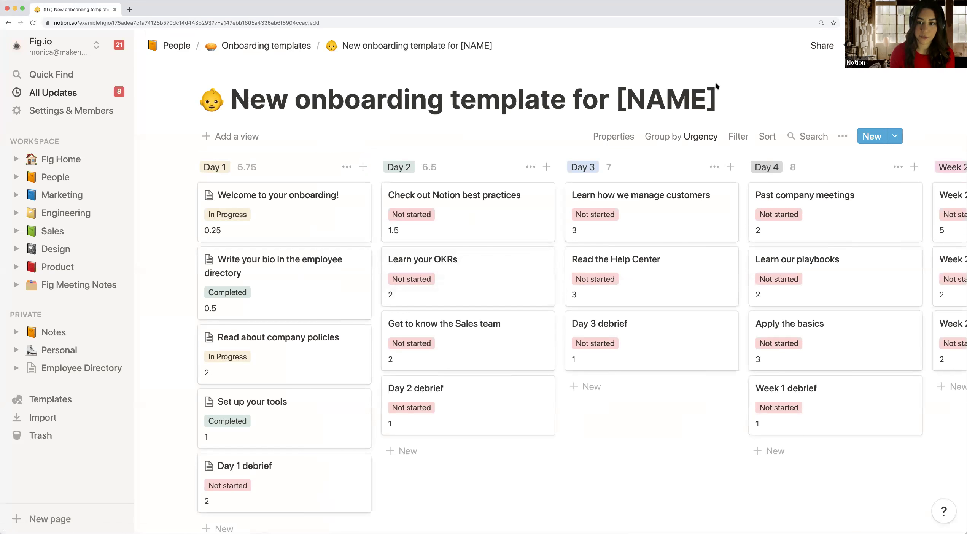
click(676, 100)
click(718, 100)
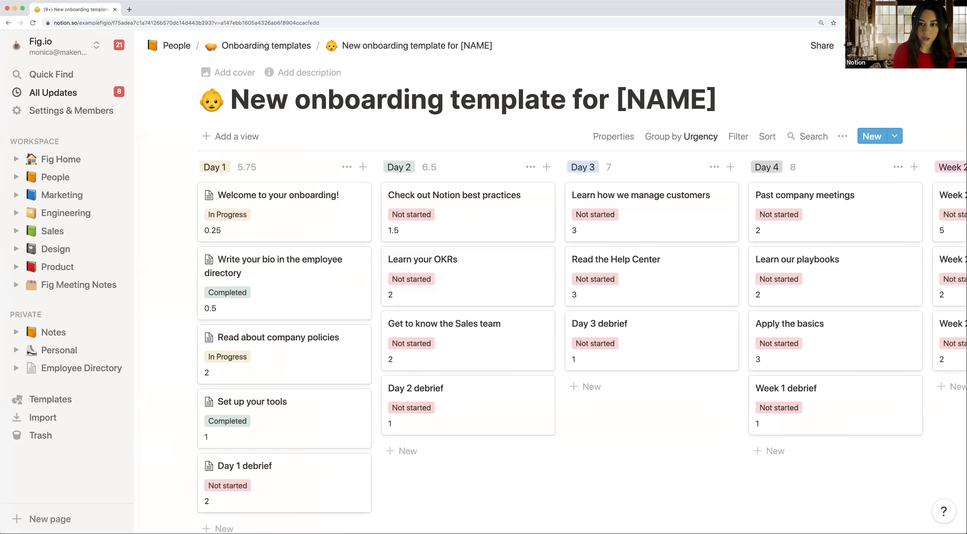
key(BackSpace)
key(BackSpace)
key(BackSpace)
key(BackSpace)
key(BackSpace)
key(BackSpace)
text(Diego)
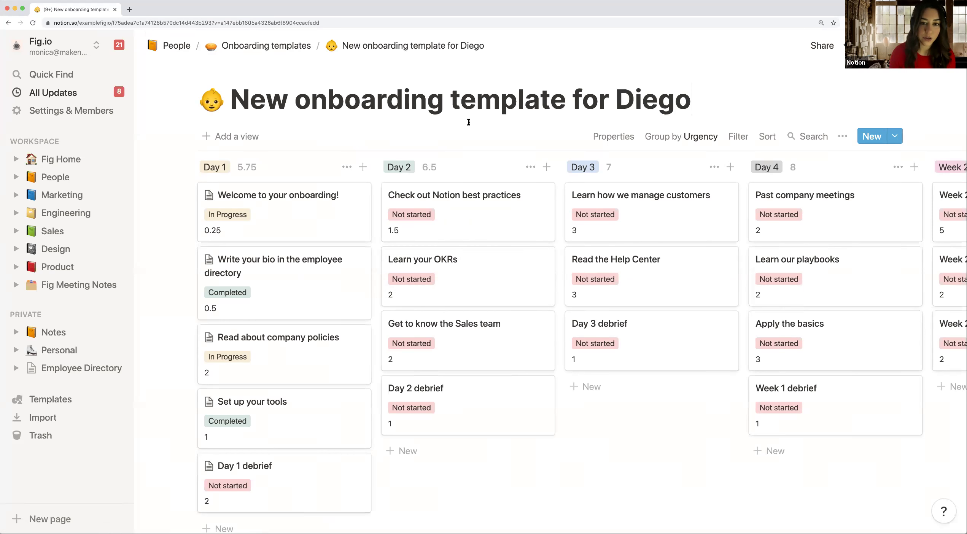
Step: Scroll across the board to review its Day 1 through Week 4 task columns
scroll(468, 123, down, 1)
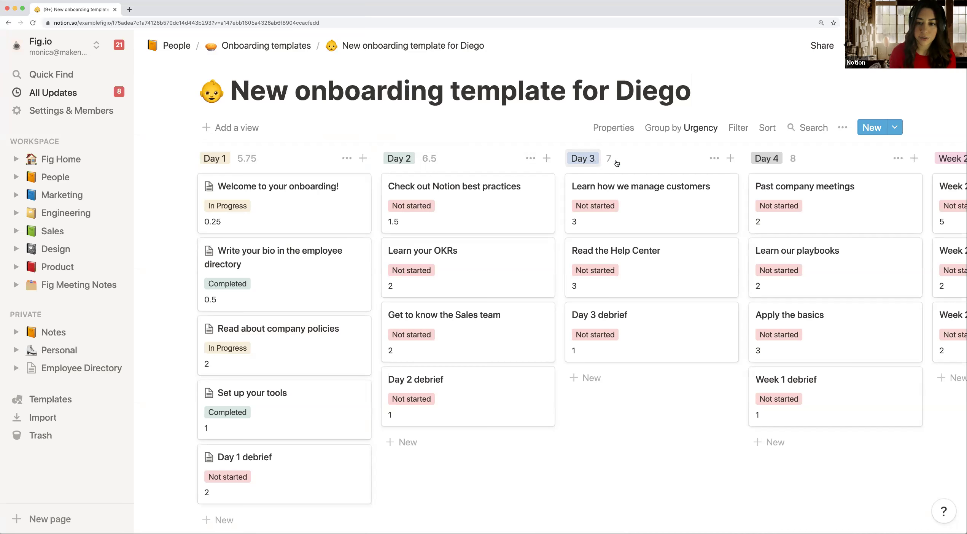
scroll(677, 169, right, 8)
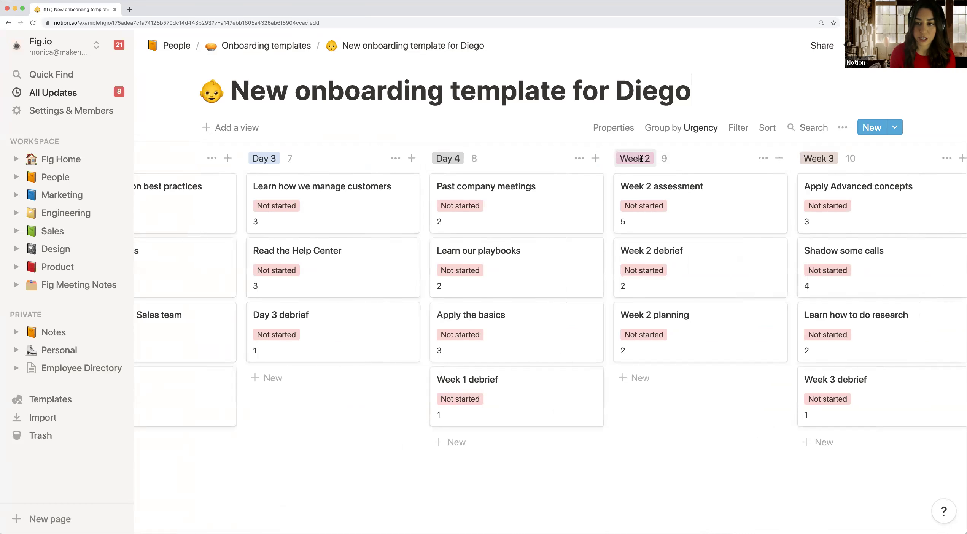
scroll(640, 161, right, 3)
scroll(719, 155, right, 5)
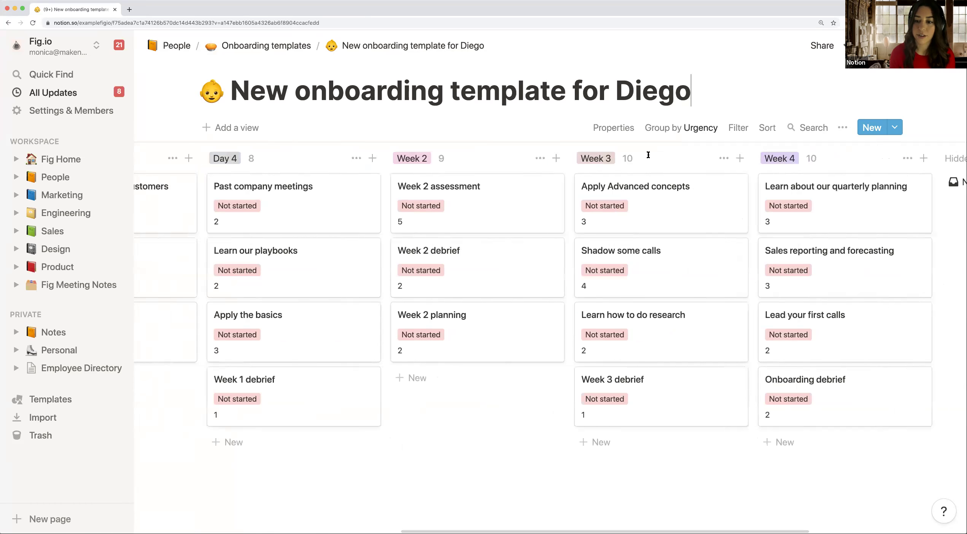
scroll(524, 168, left, 15)
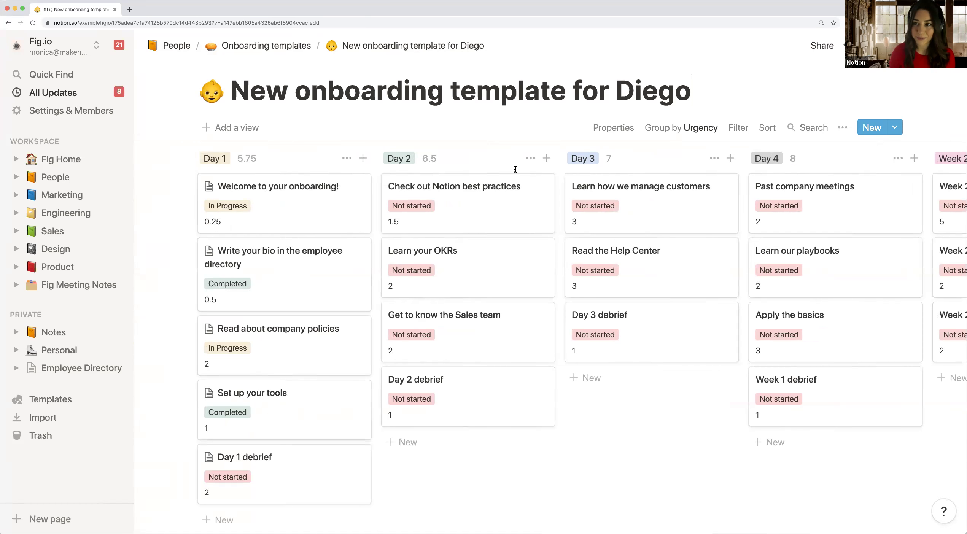
scroll(317, 121, down, 1)
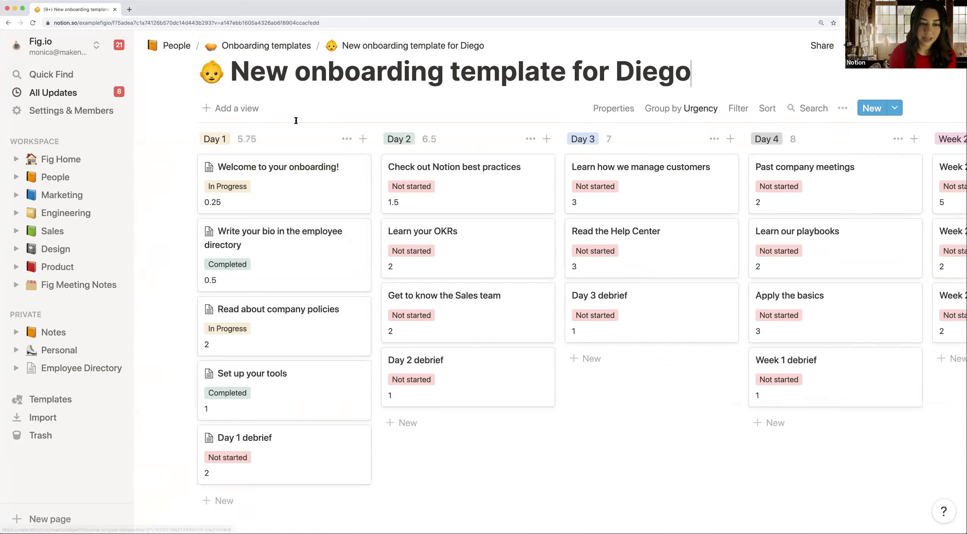
scroll(295, 126, down, 1)
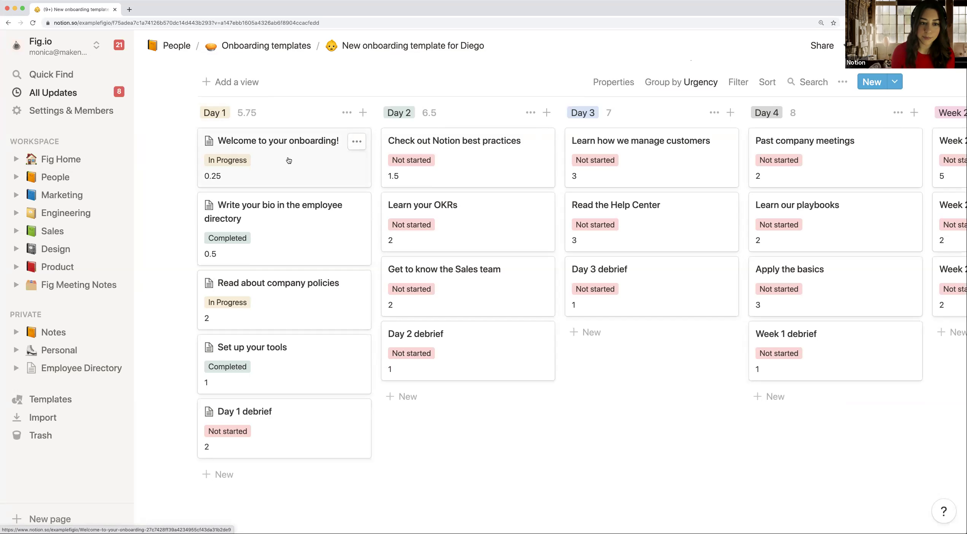
click(288, 158)
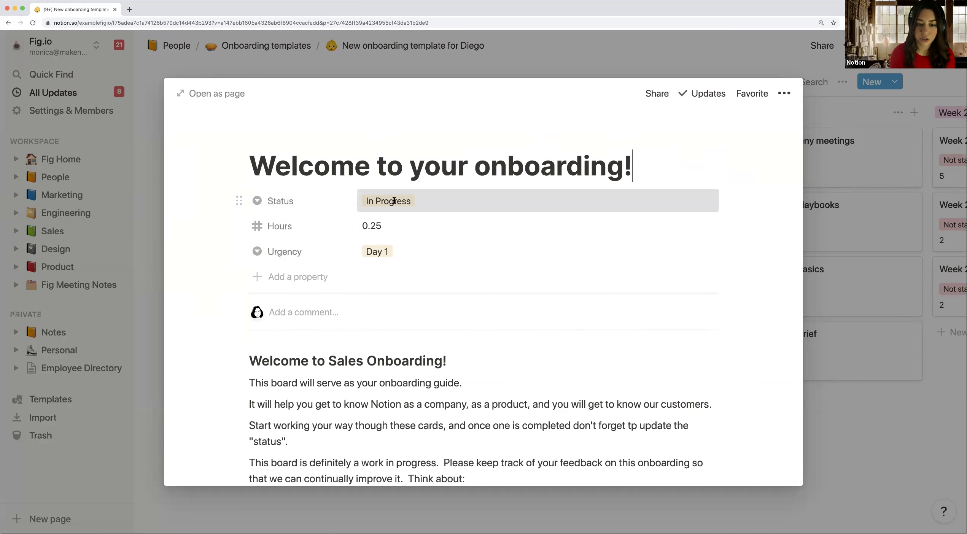
click(394, 201)
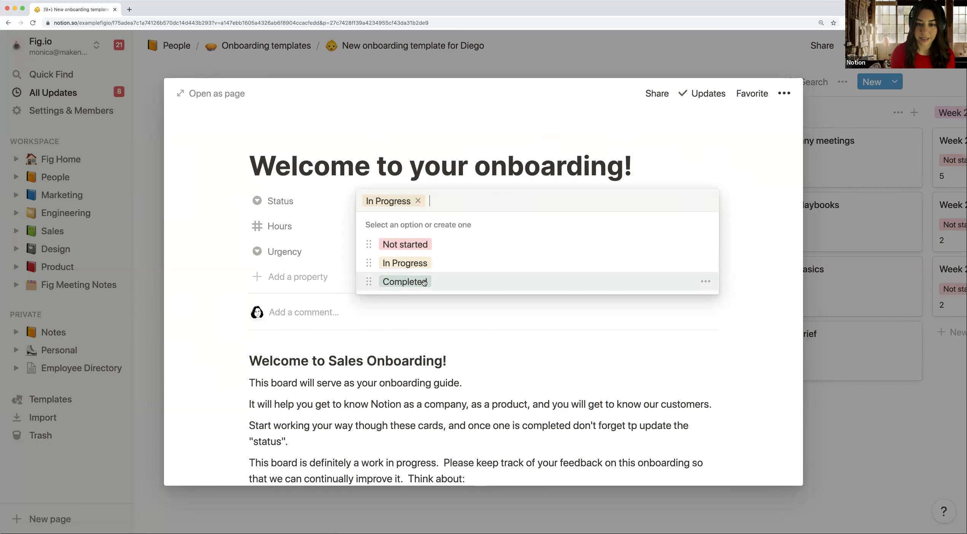
click(430, 142)
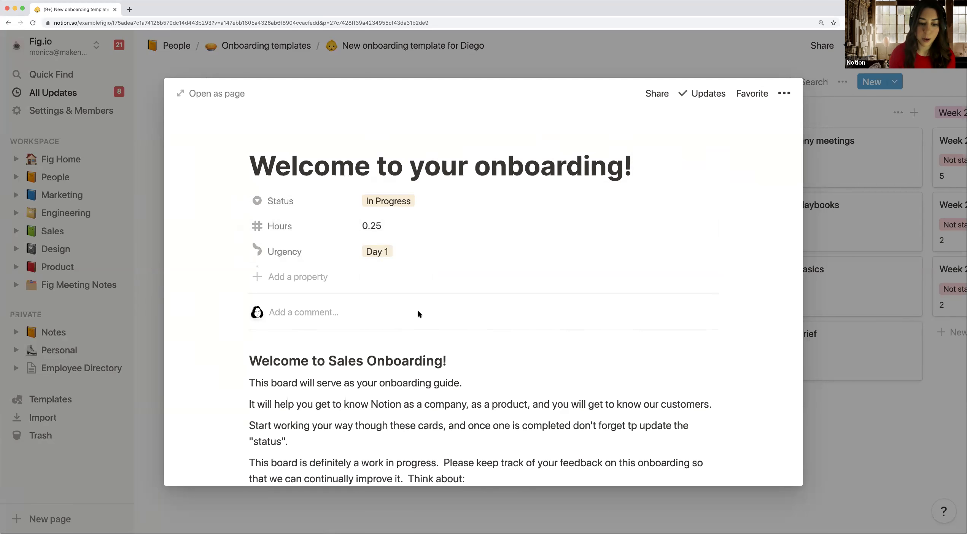
scroll(418, 310, down, 3)
scroll(418, 311, down, 3)
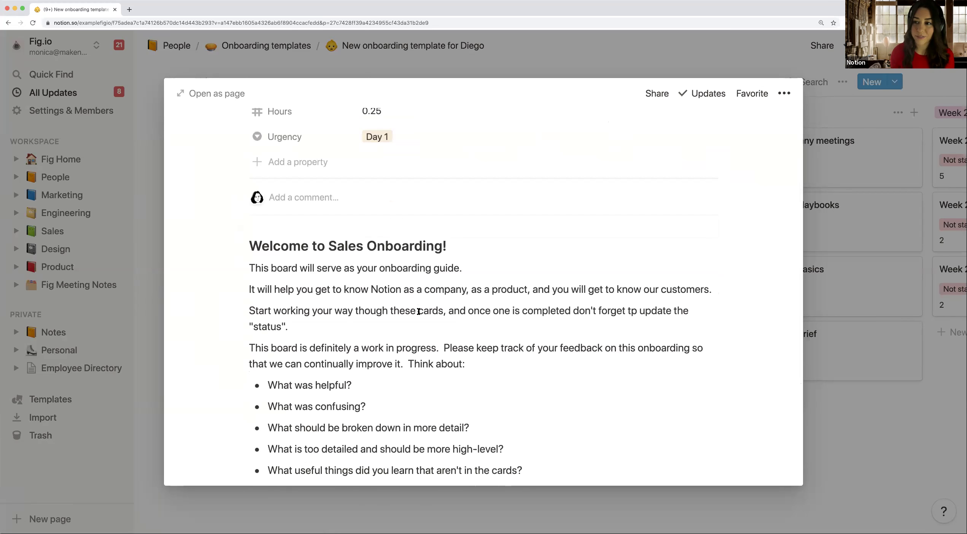
click(396, 259)
key(Return)
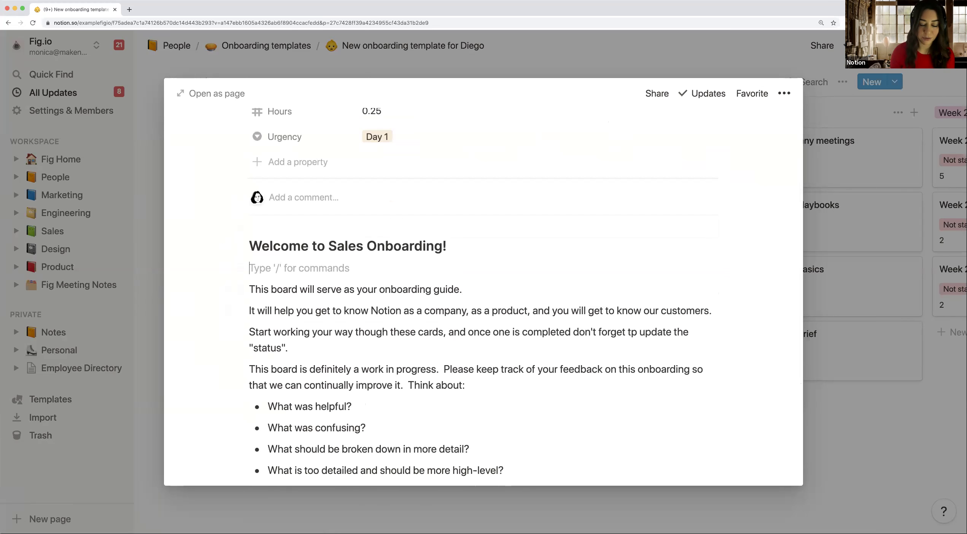
scroll(396, 258, down, 1)
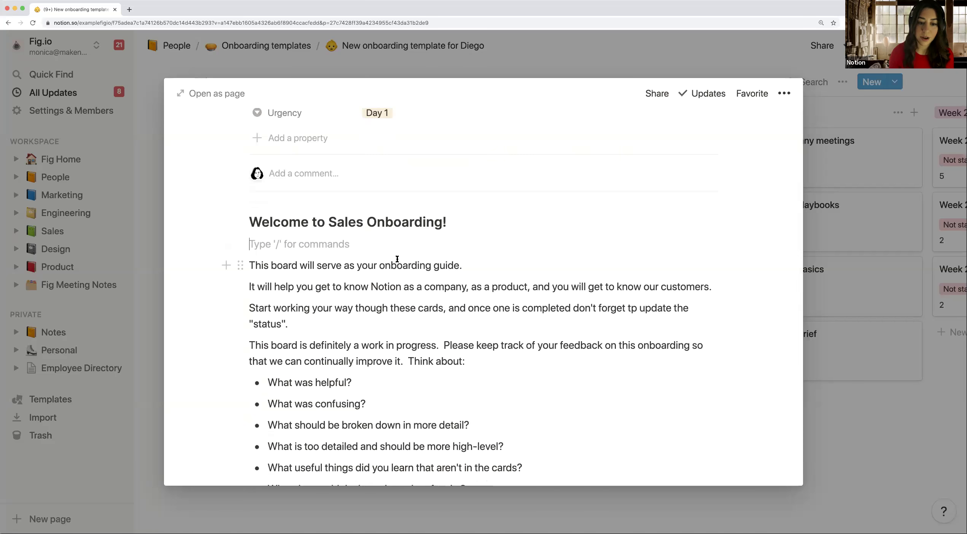
scroll(396, 259, down, 1)
scroll(355, 298, down, 3)
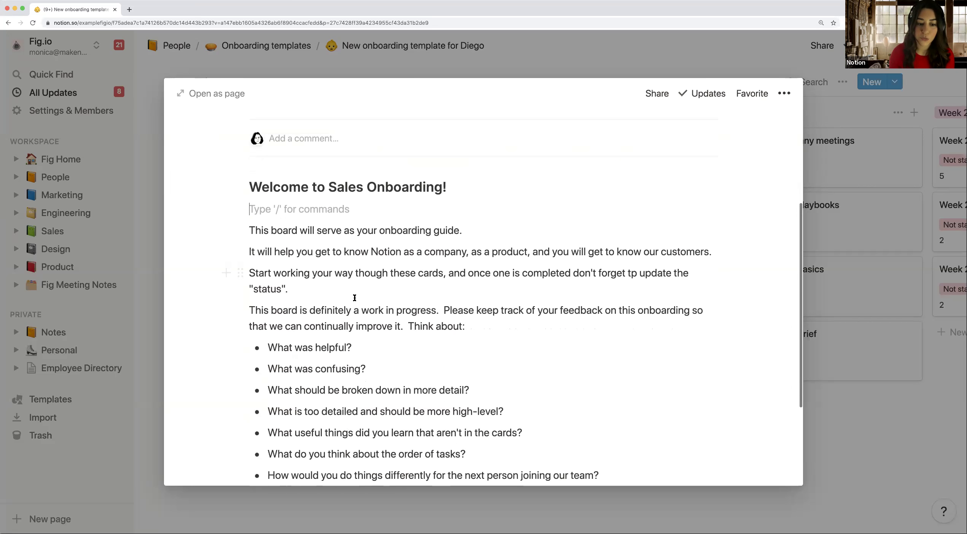
scroll(355, 298, down, 4)
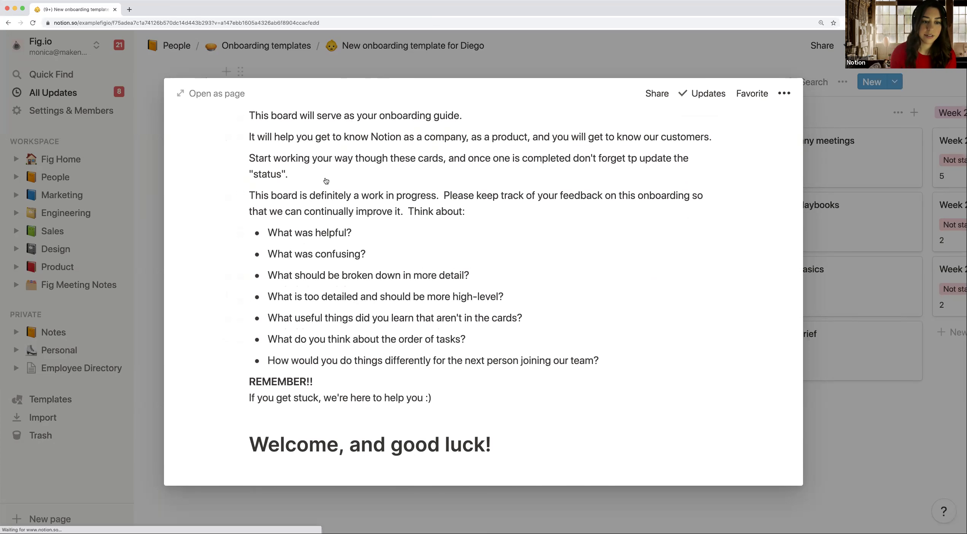
key(Escape)
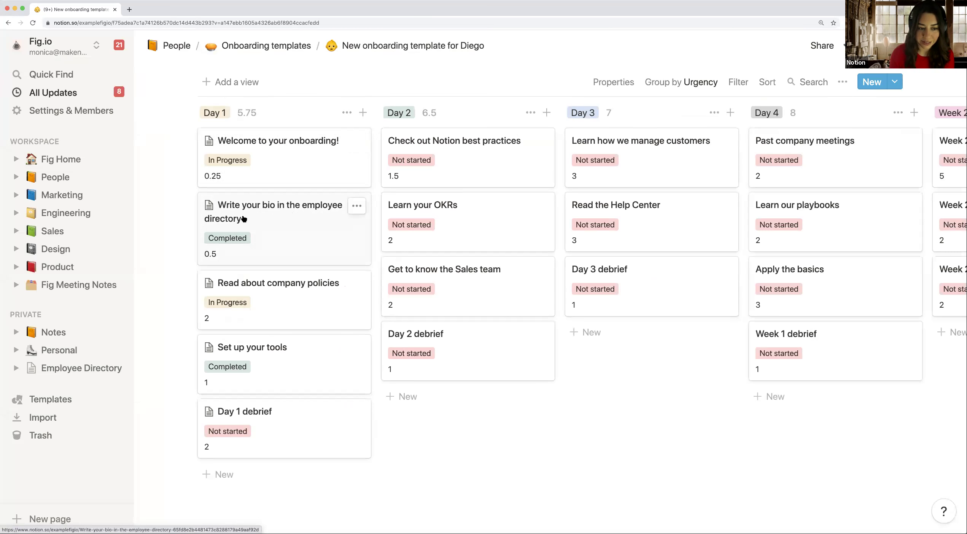
click(271, 221)
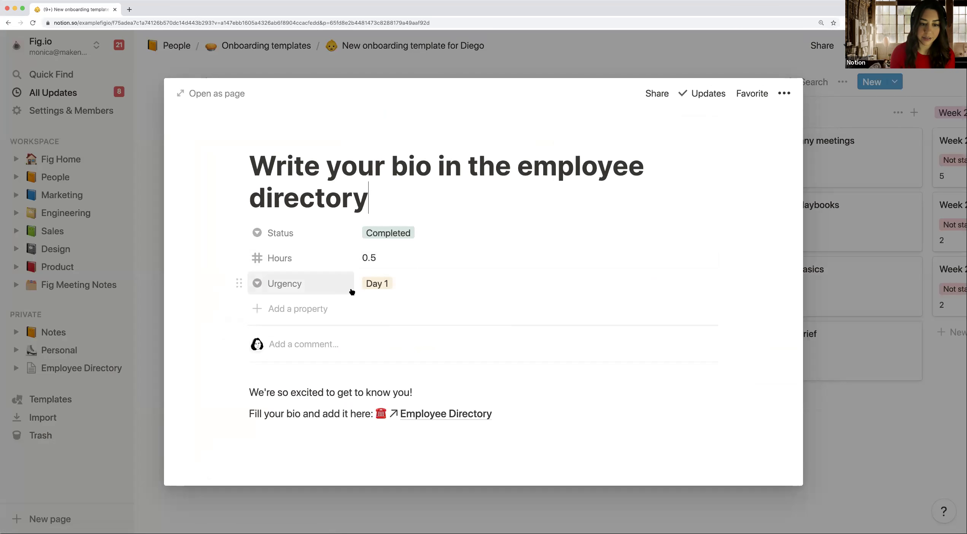
scroll(390, 282, down, 1)
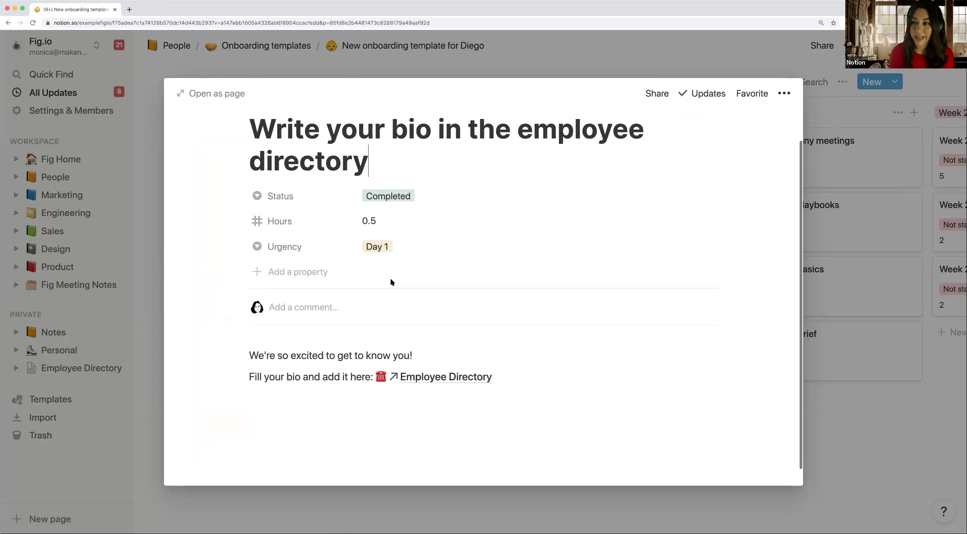
scroll(391, 282, down, 1)
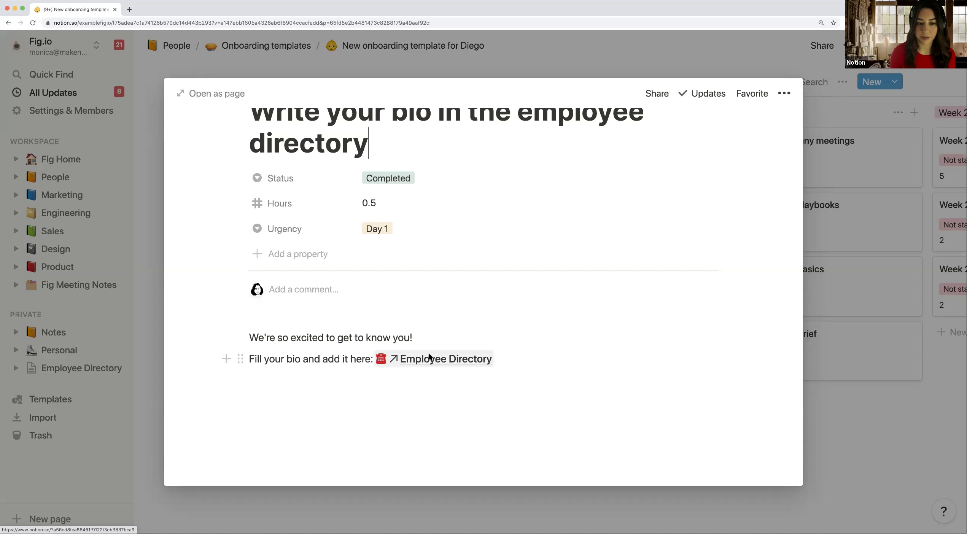
click(440, 70)
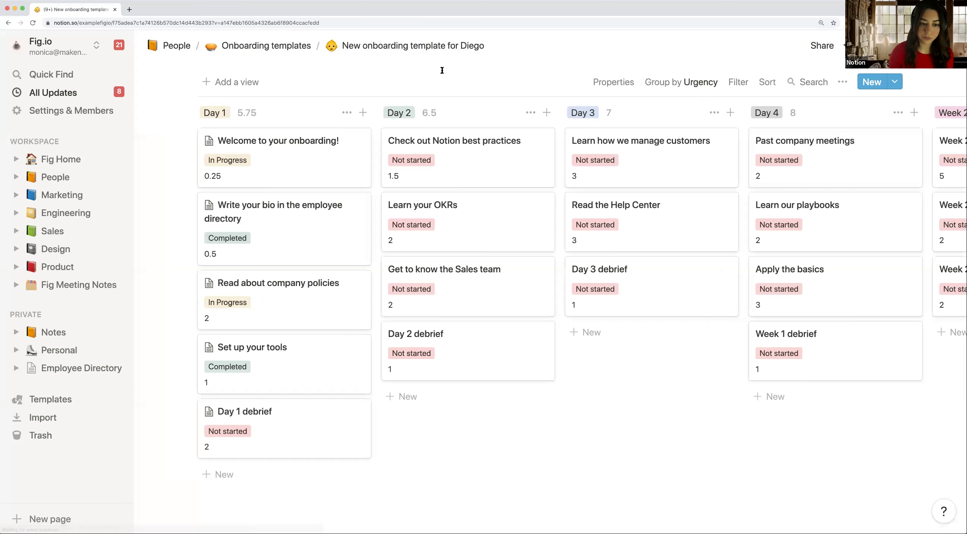
scroll(418, 106, down, 1)
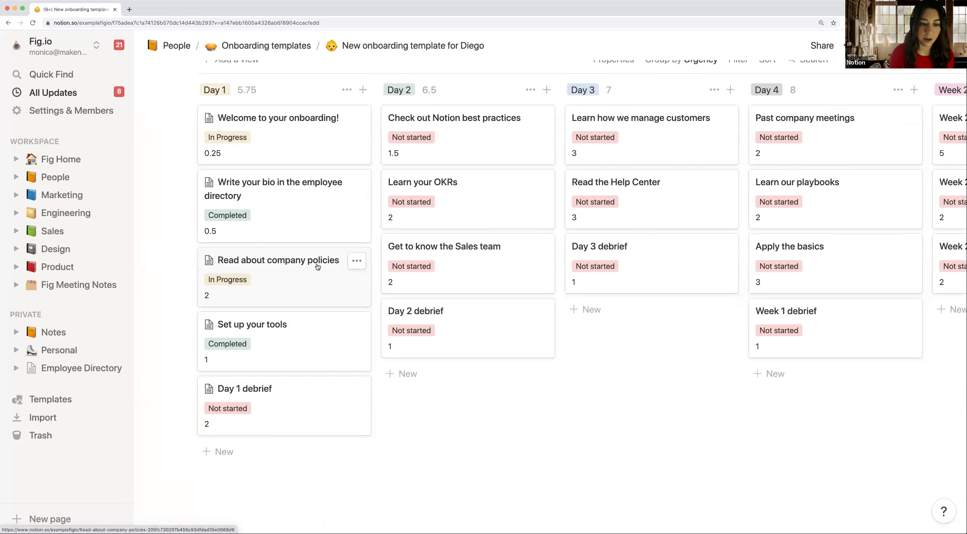
Step: Tick Company Values, History, Time Off & Holidays and Perks Overview in the policies checklist
click(273, 280)
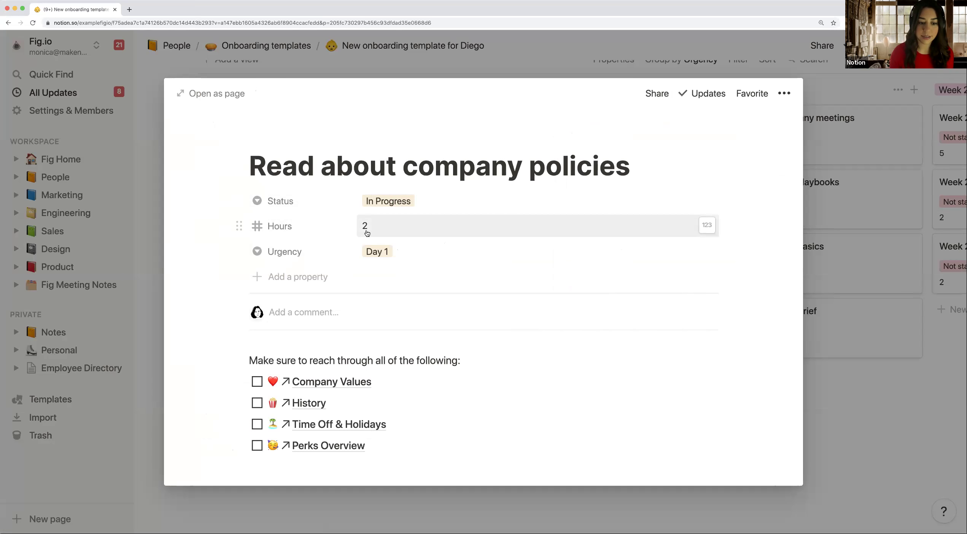
scroll(367, 233, down, 1)
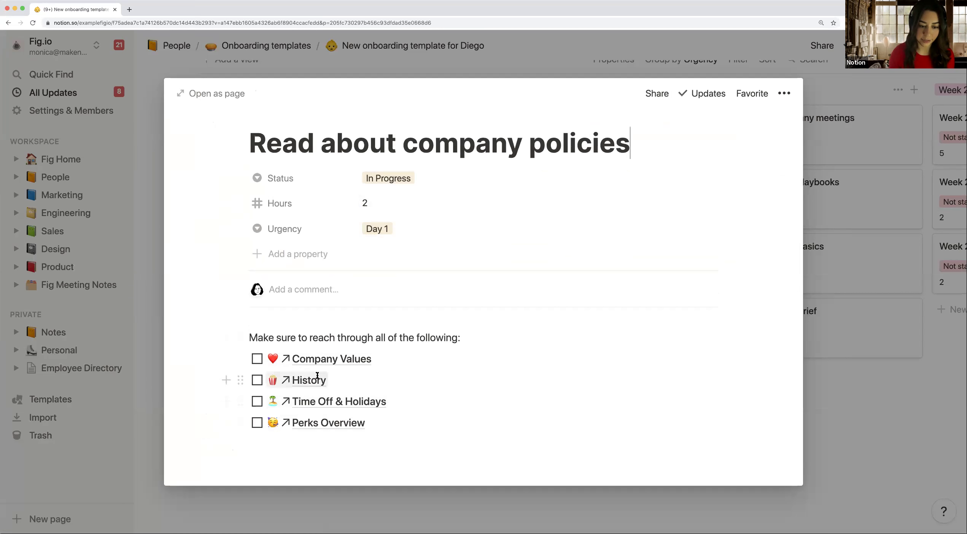
drag(250, 337, 478, 337)
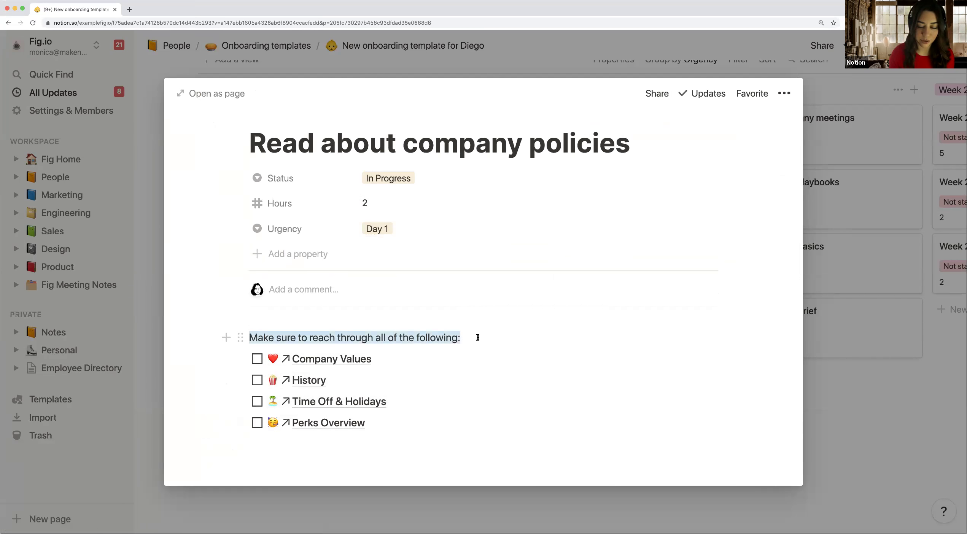
click(469, 350)
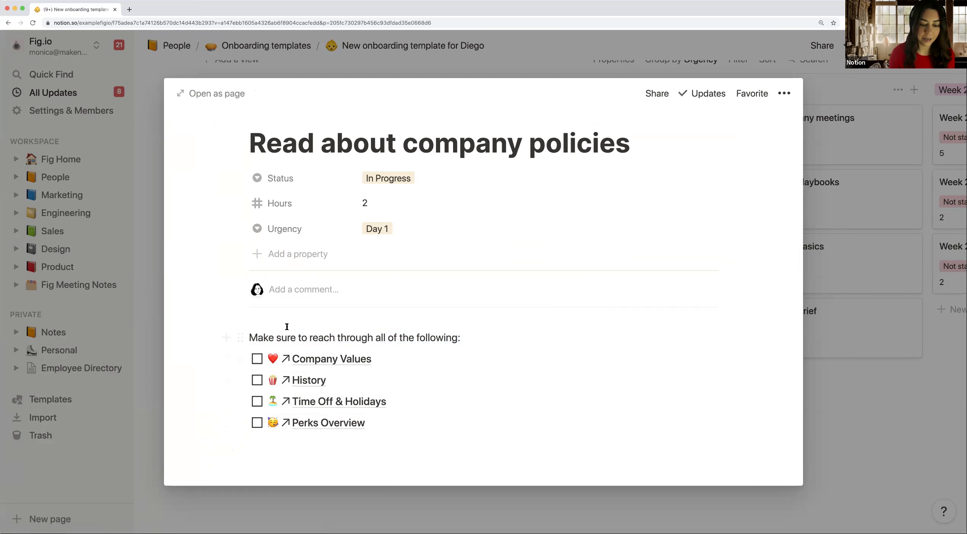
click(261, 362)
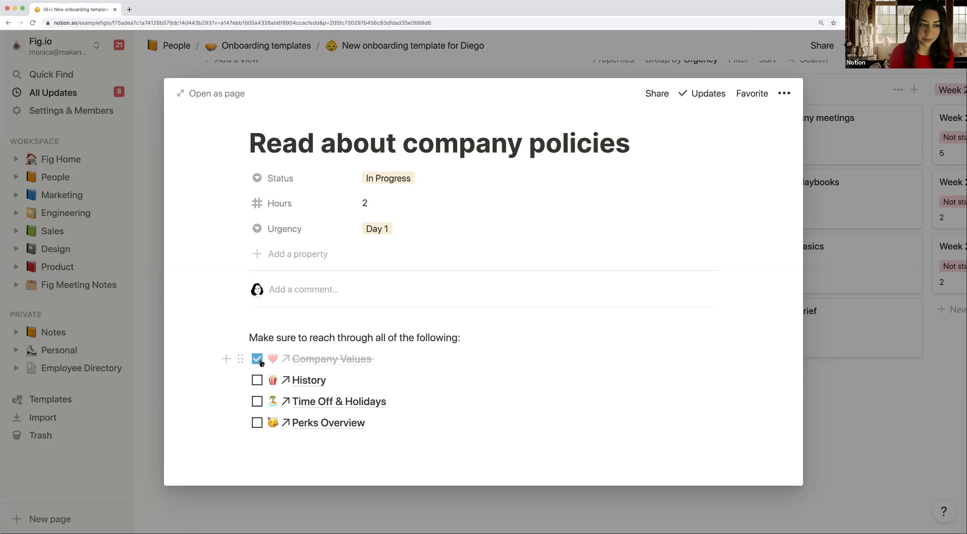
click(258, 381)
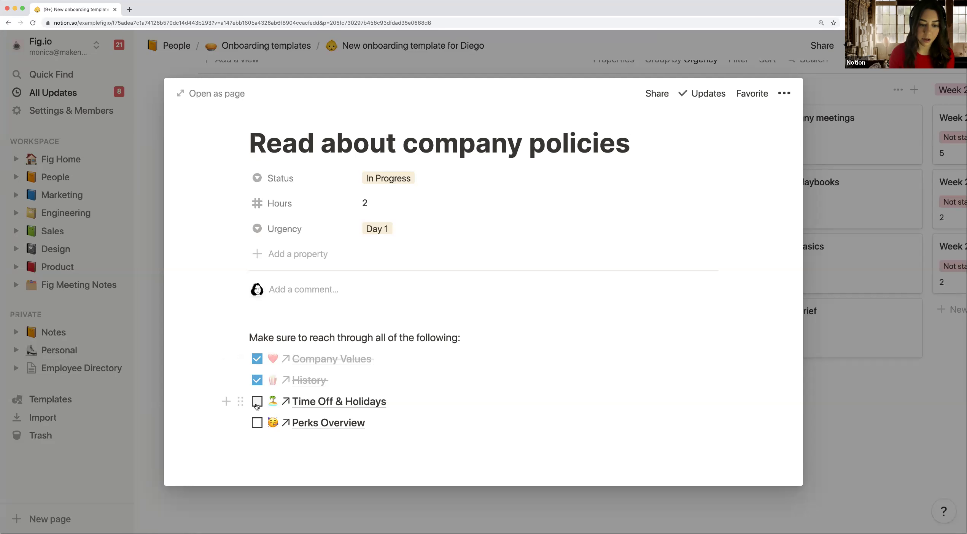
click(257, 403)
click(257, 423)
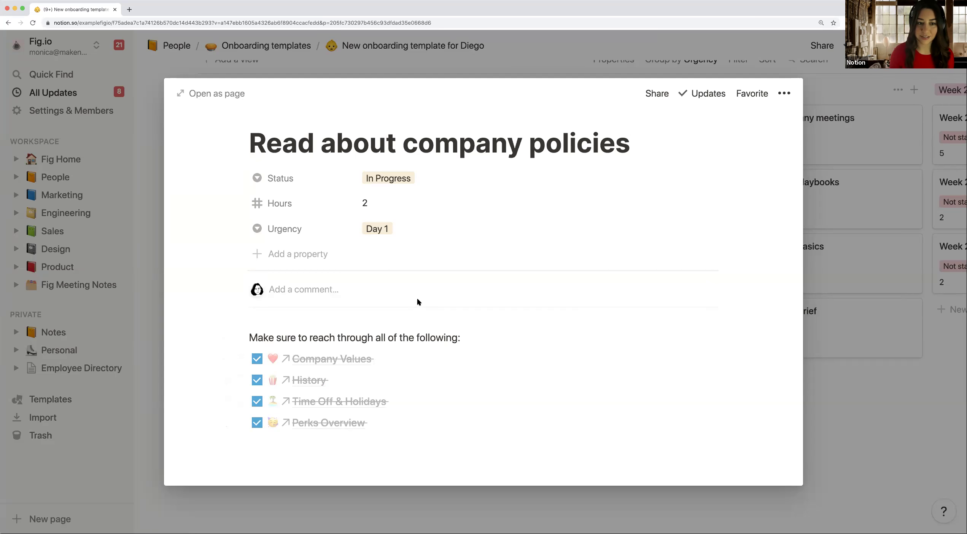
Step: Draft a comment on the policies task that @-mentions a teammate, then review the page's Updates history
click(358, 291)
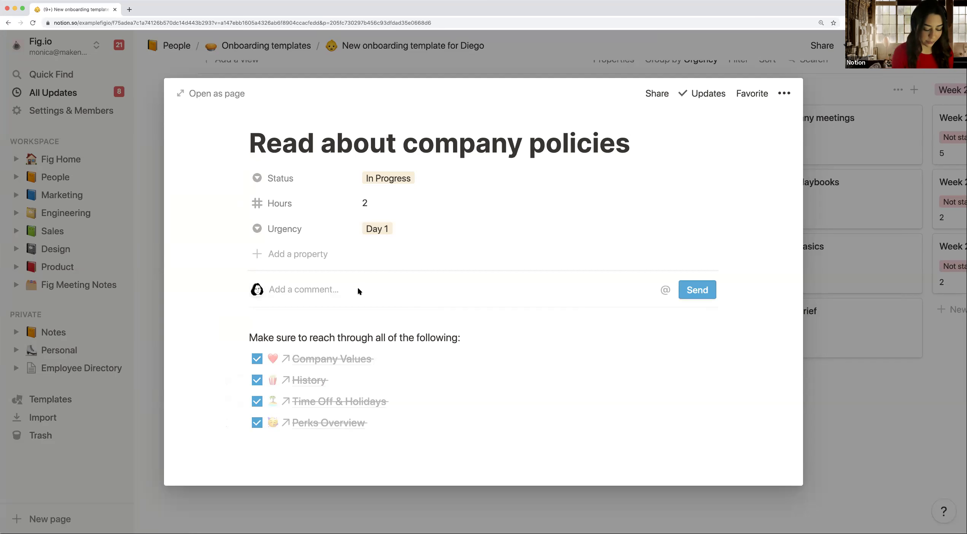
text(@)
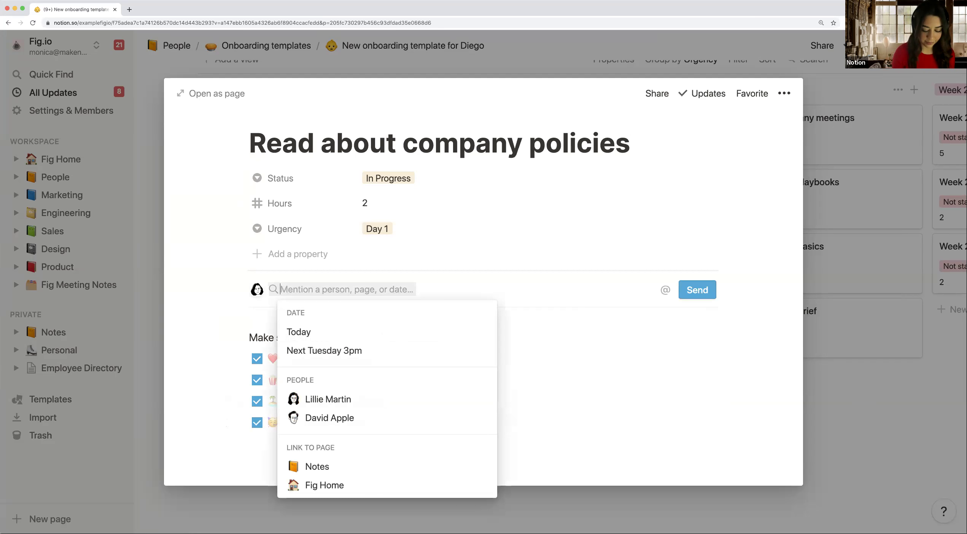
text(lil)
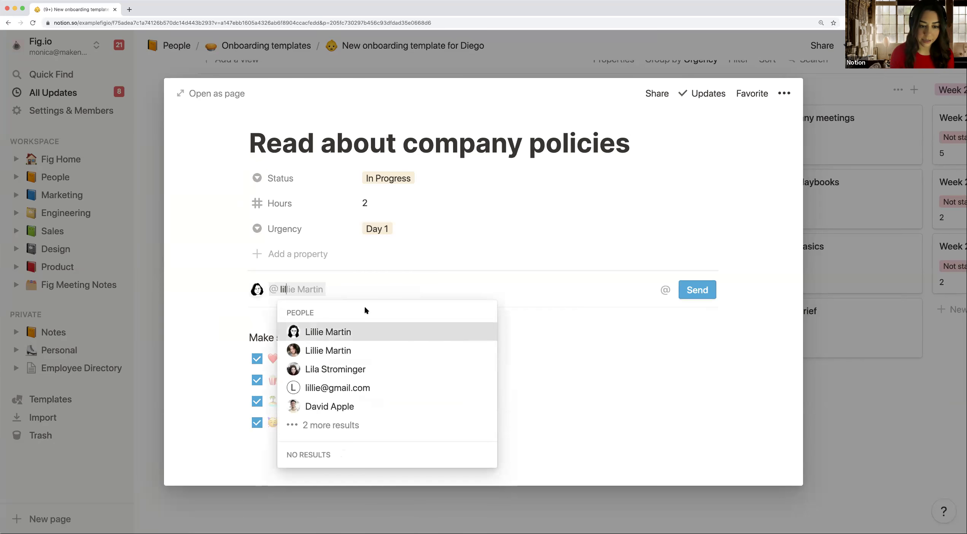
key(Return)
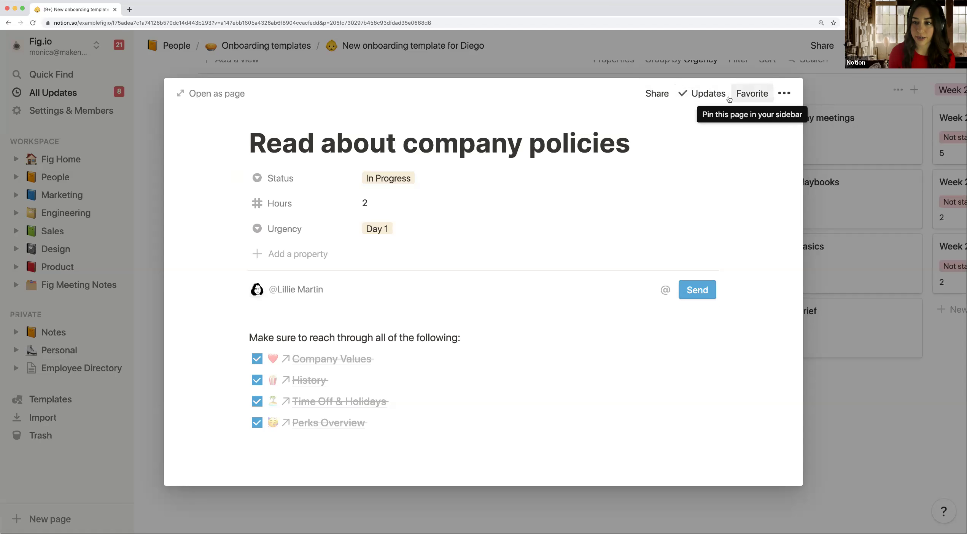
click(708, 93)
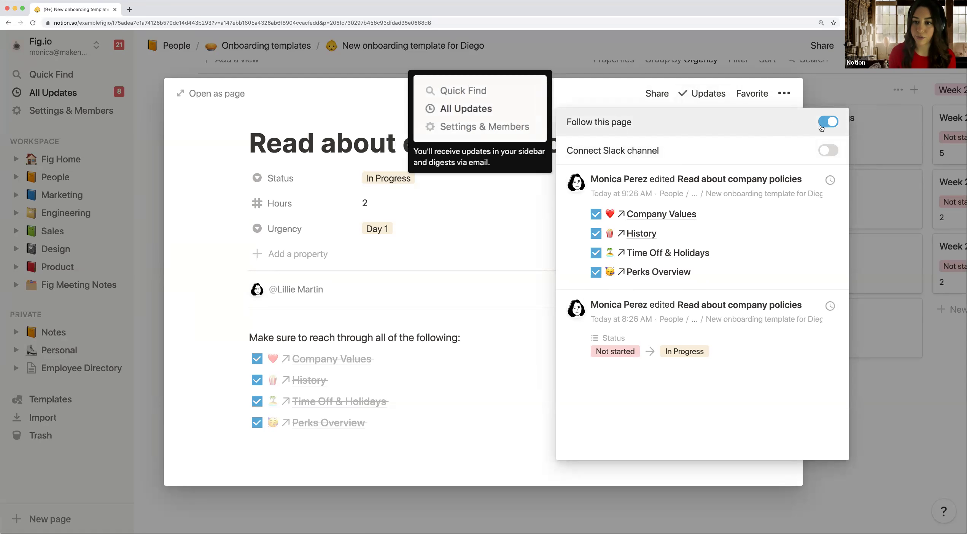
click(552, 93)
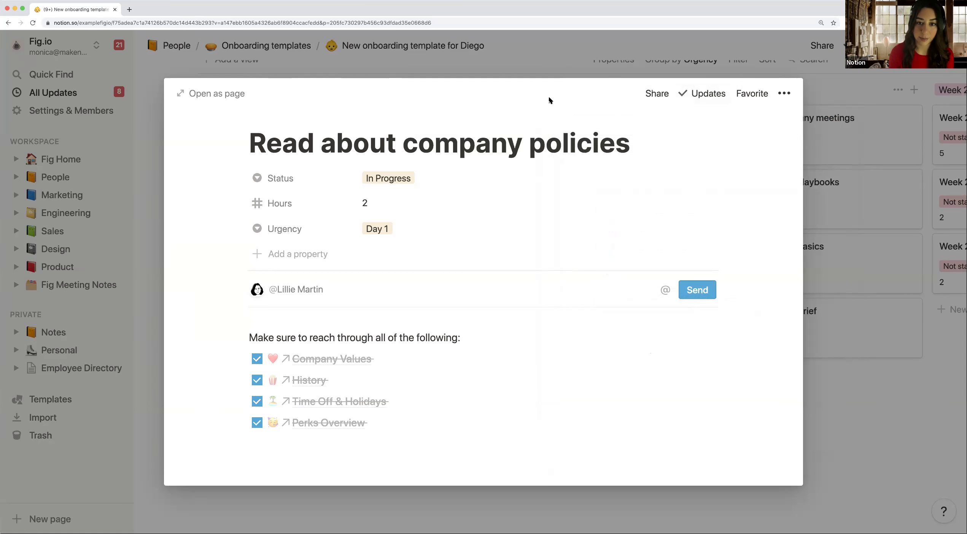
Step: Close the company policies task and open the workspace All Updates list
click(507, 63)
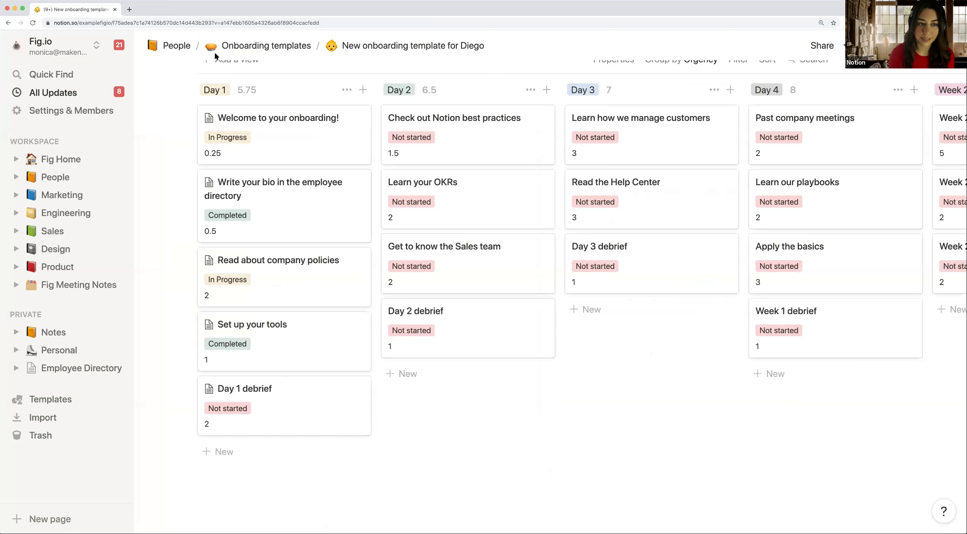
click(118, 96)
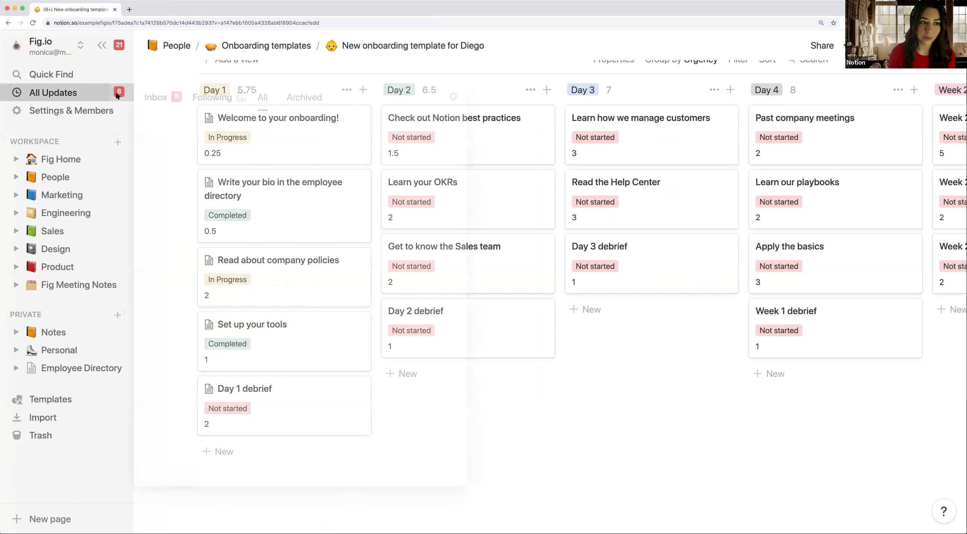
click(118, 96)
click(118, 96)
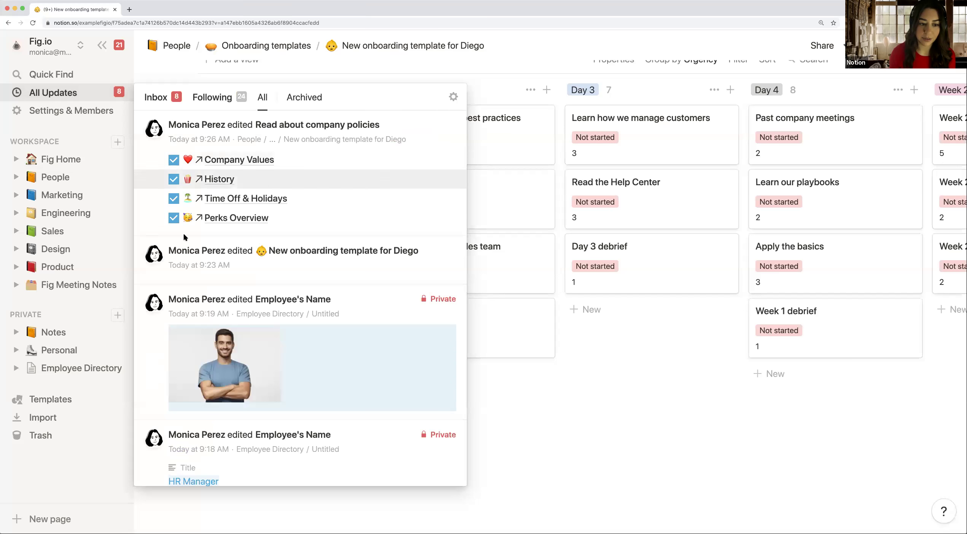
Step: Compare the Following and Inbox update tabs, then close the list to return to the onboarding board
scroll(191, 262, down, 2)
scroll(191, 262, up, 2)
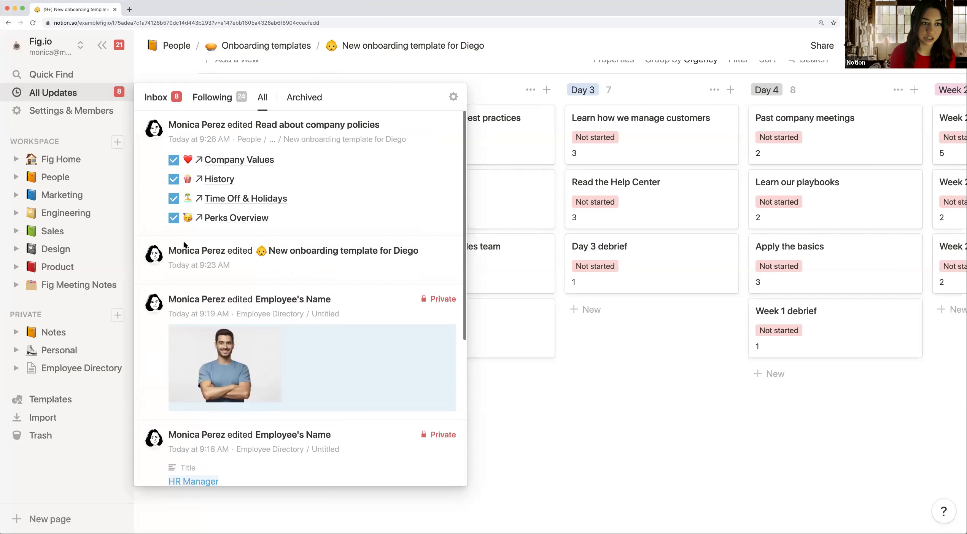
click(205, 98)
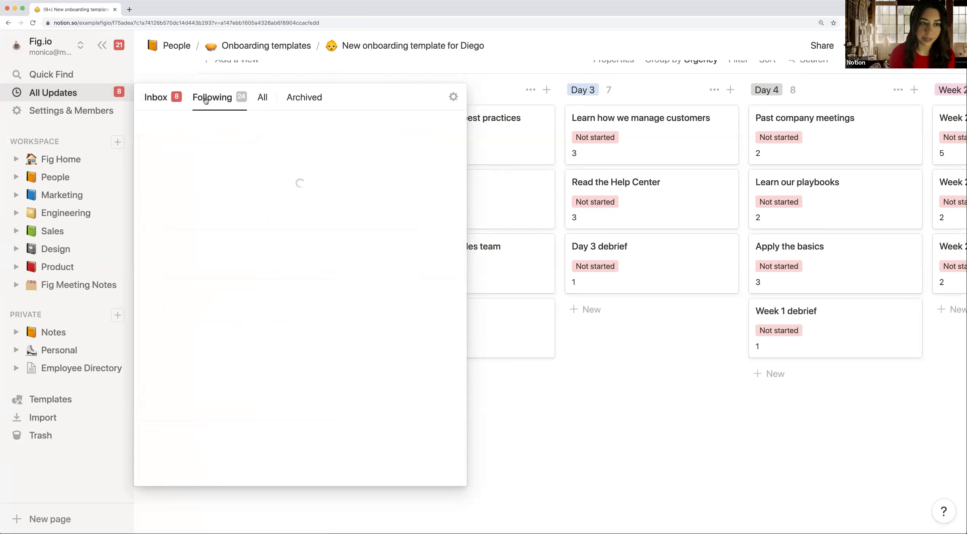
click(173, 99)
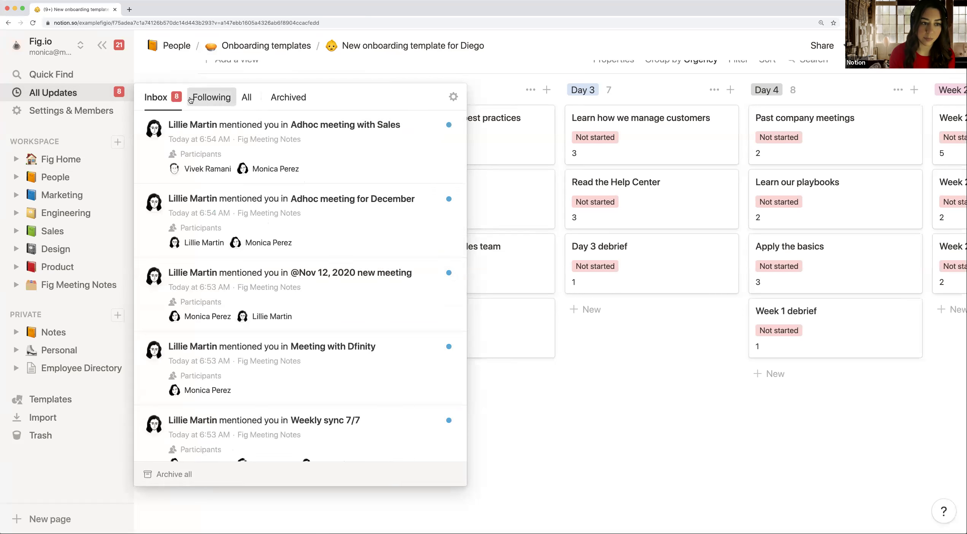
click(210, 98)
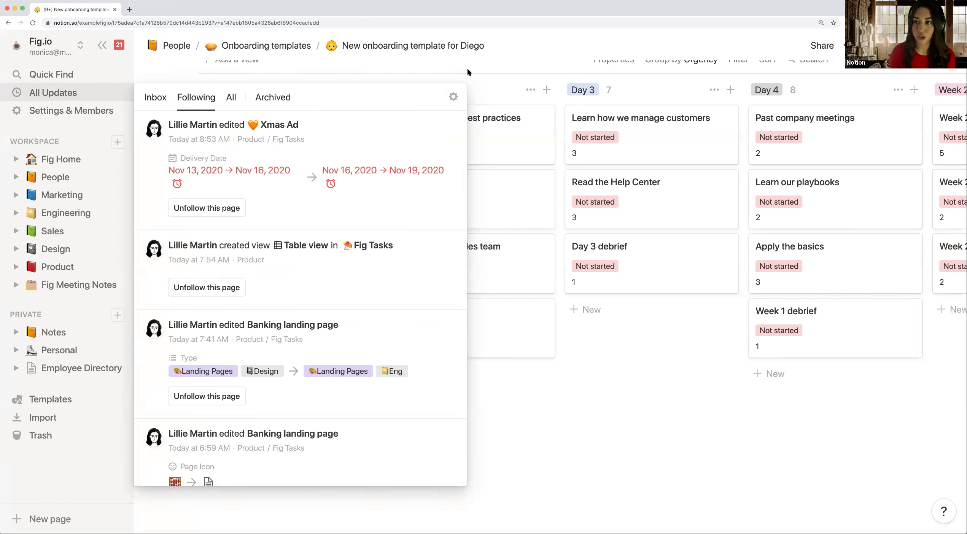
click(469, 73)
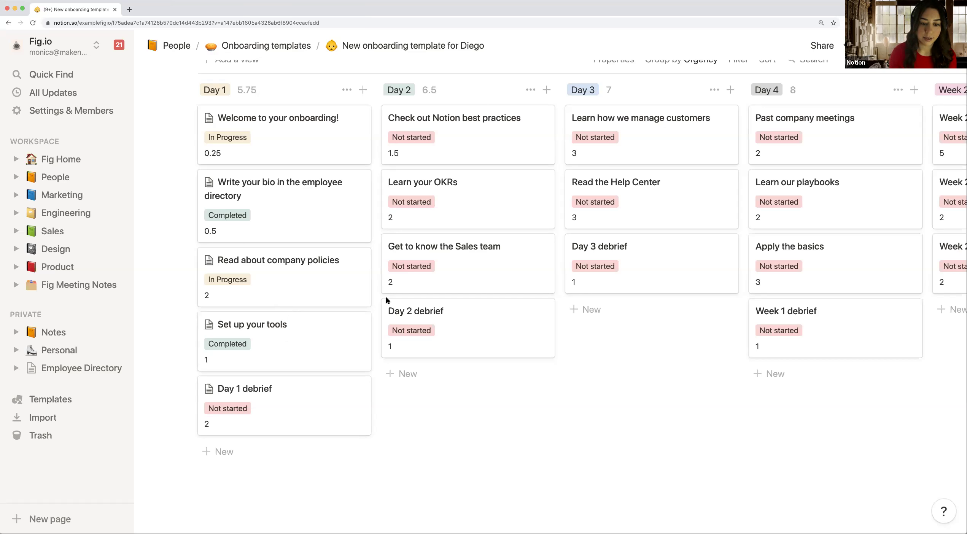
scroll(449, 271, right, 2)
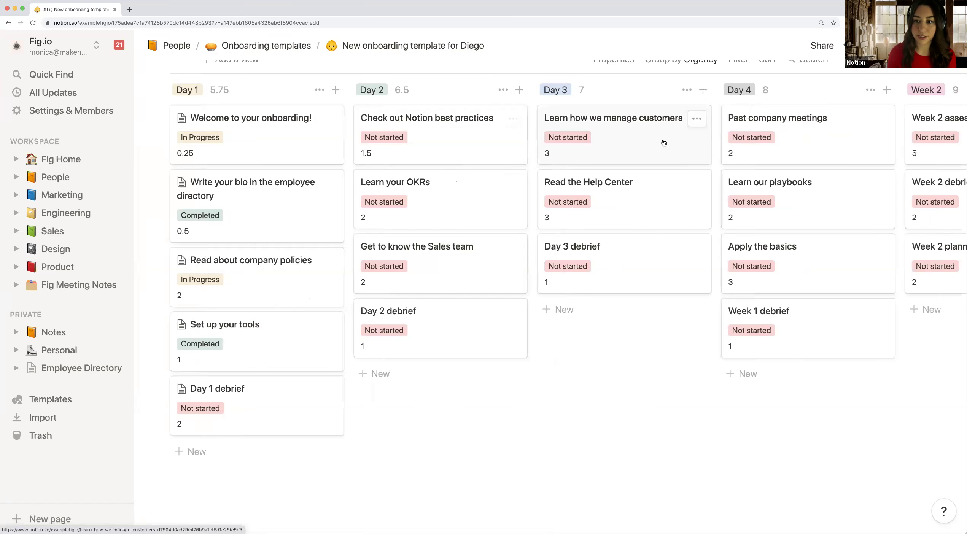
scroll(663, 142, right, 4)
scroll(663, 142, right, 5)
scroll(663, 143, left, 12)
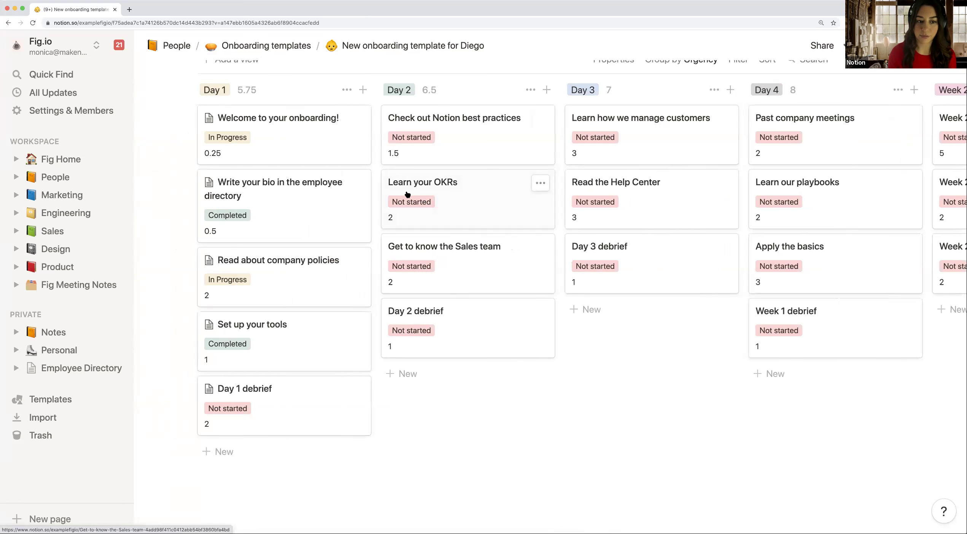
scroll(407, 194, up, 3)
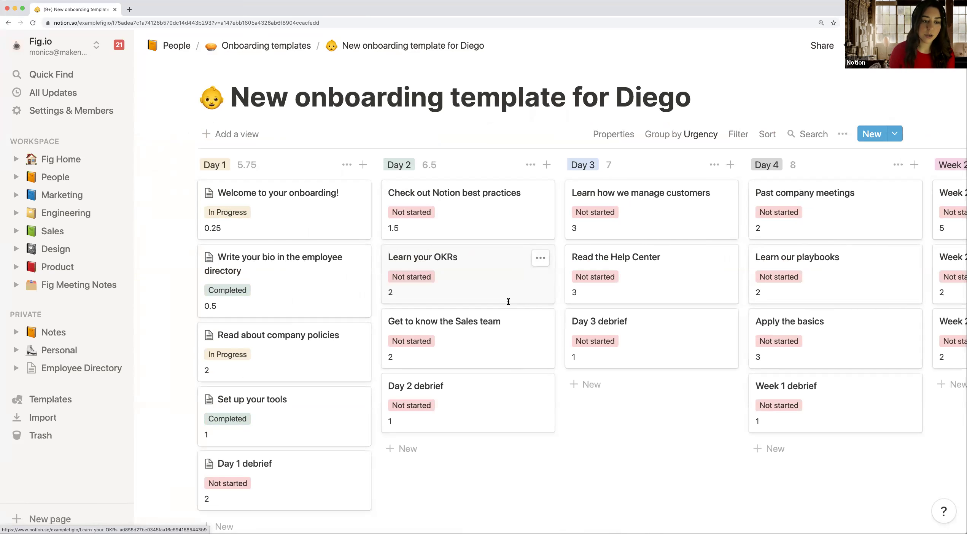
click(258, 214)
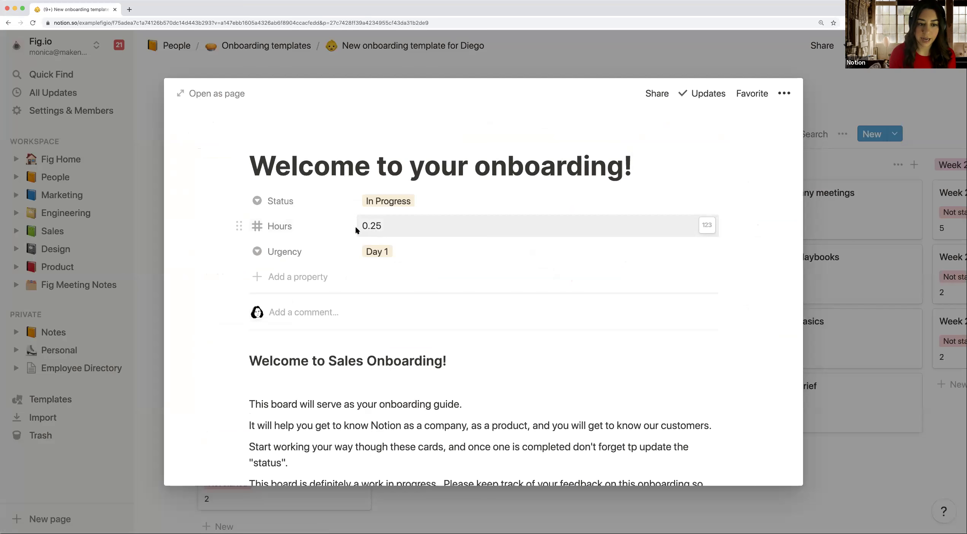
click(356, 74)
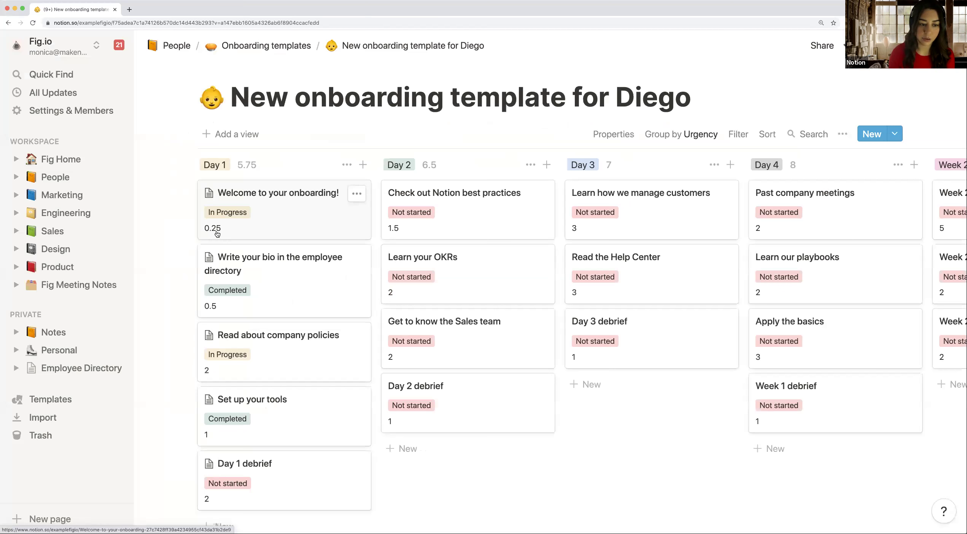
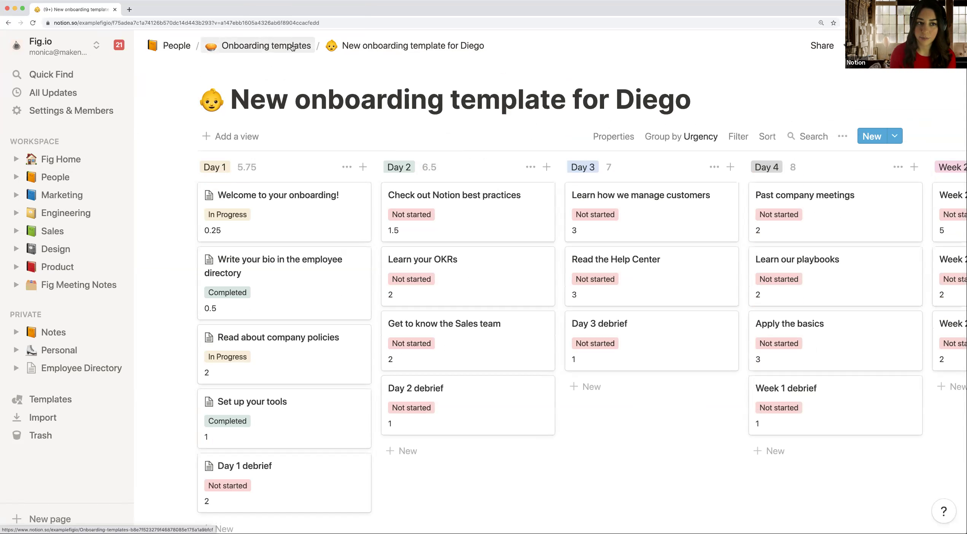
Step: Create a full-page 'Onboarding template' page under Onboarding templates and start a /board command
click(292, 47)
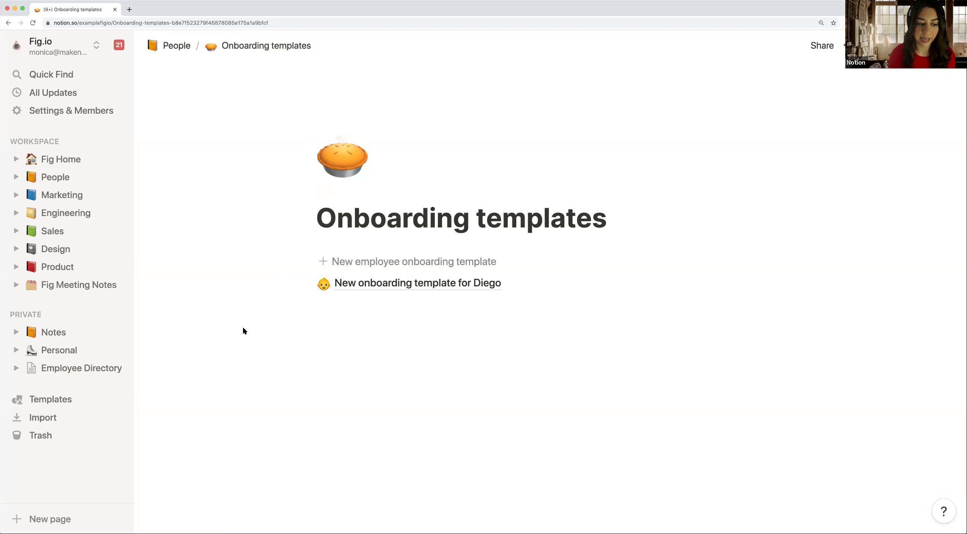
click(52, 520)
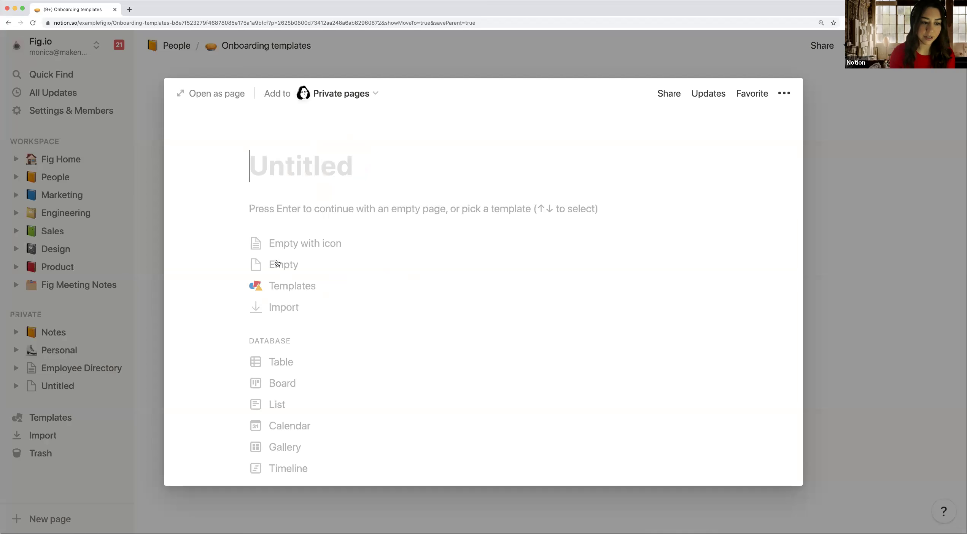
click(234, 98)
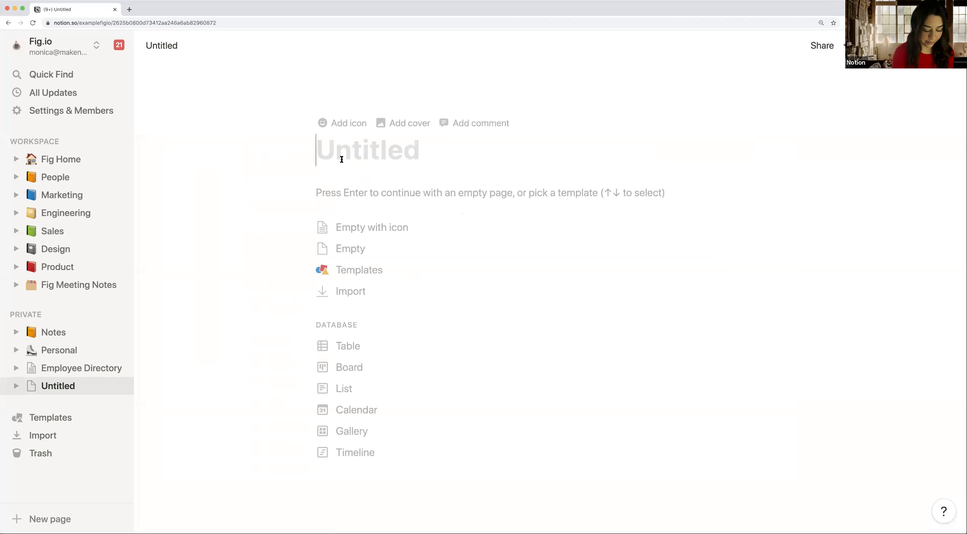
text(Em)
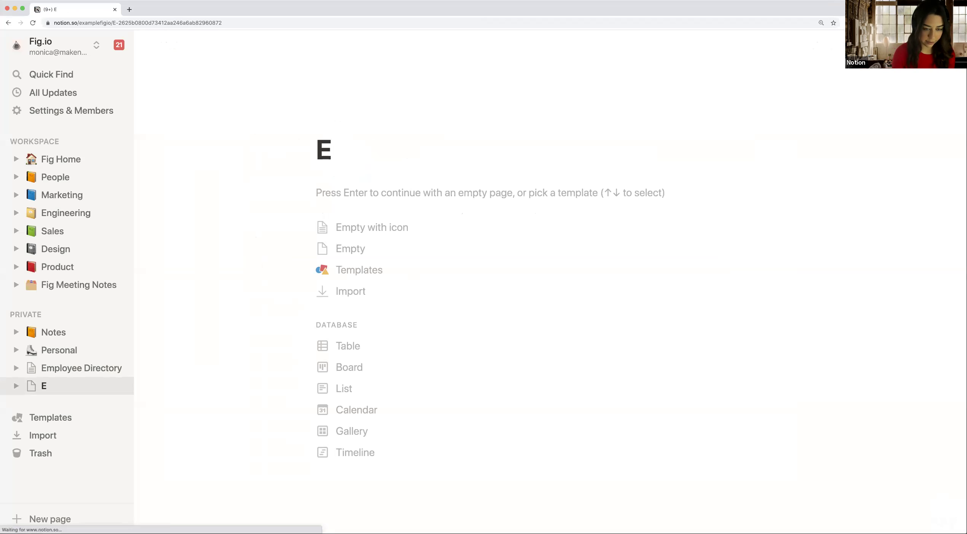
key(BackSpace)
key(BackSpace)
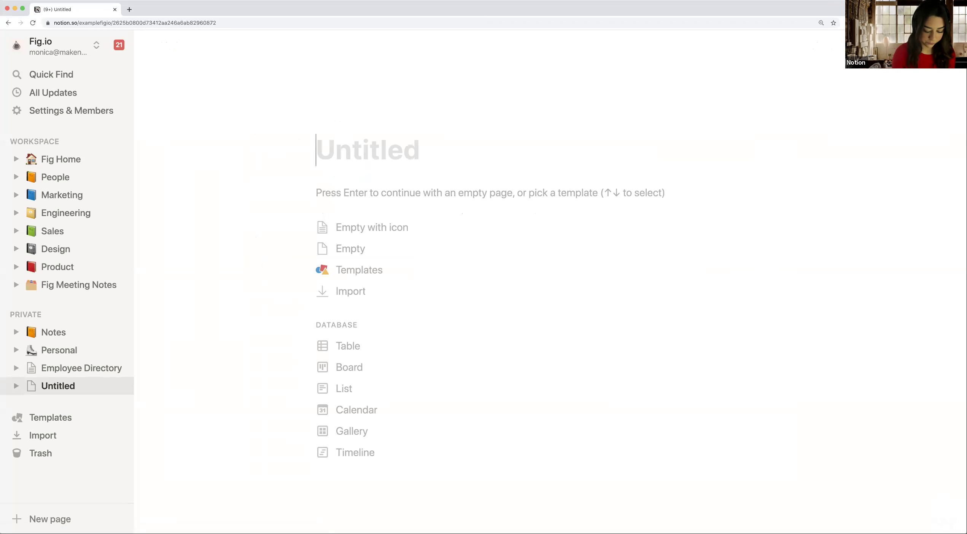
text(Onboarding)
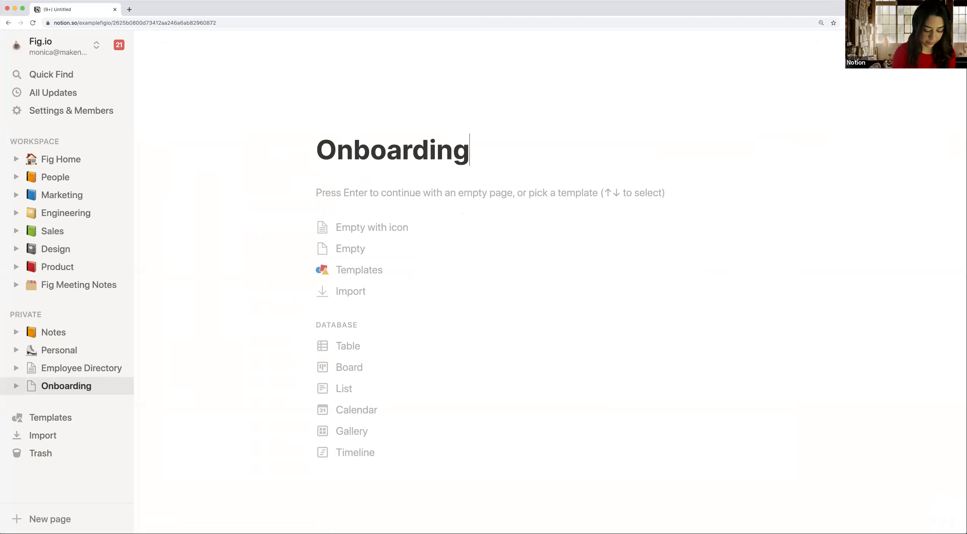
text( template)
key(Return)
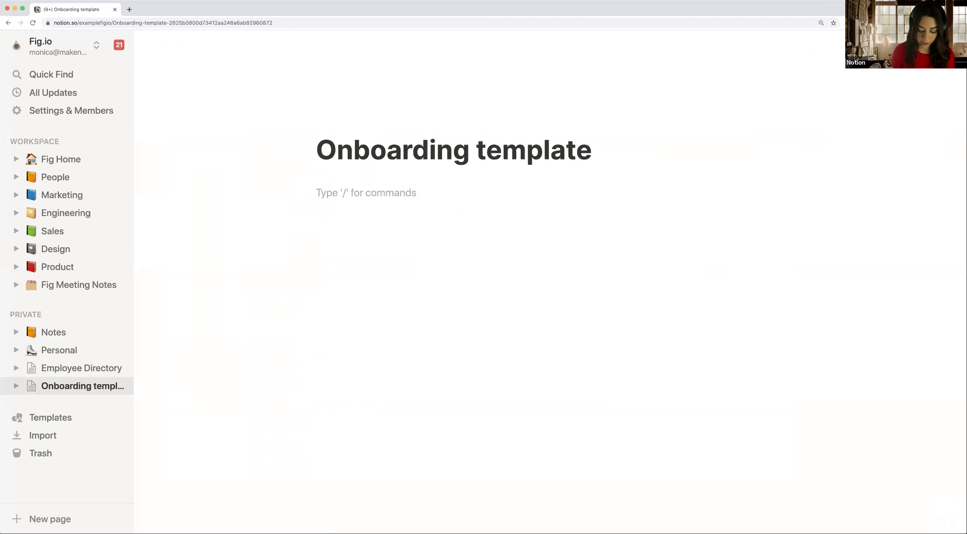
text(/b)
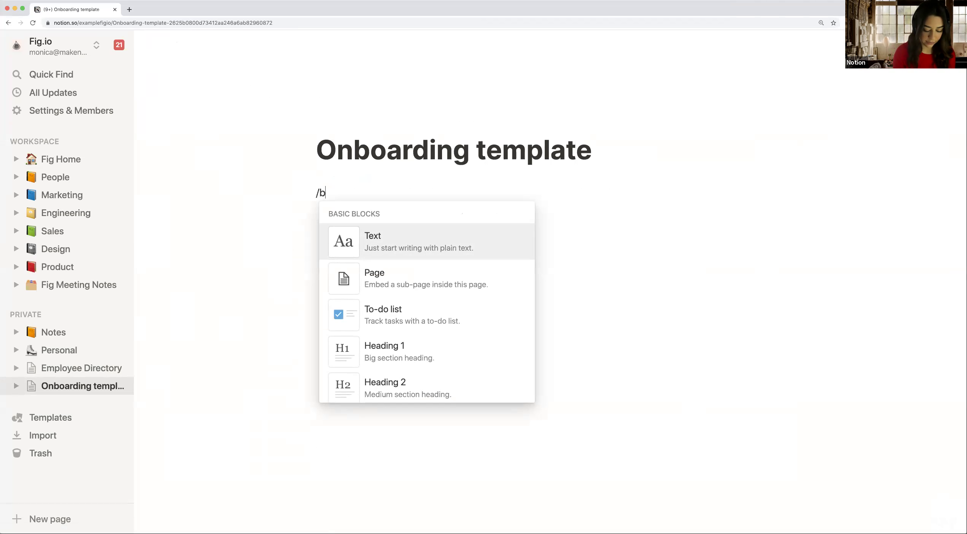
text(oar)
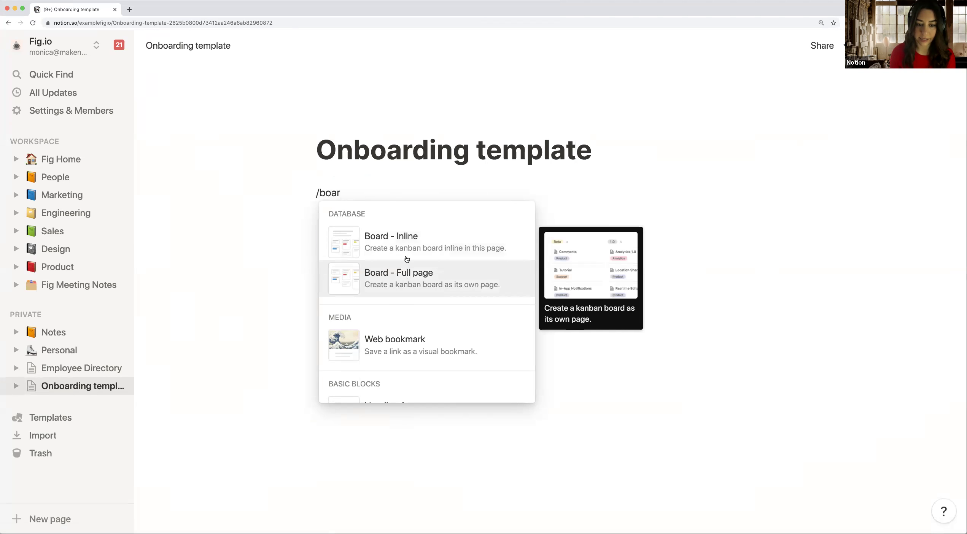
Step: Insert an inline board with Not started, In progress and Completed columns and three sample cards
click(424, 248)
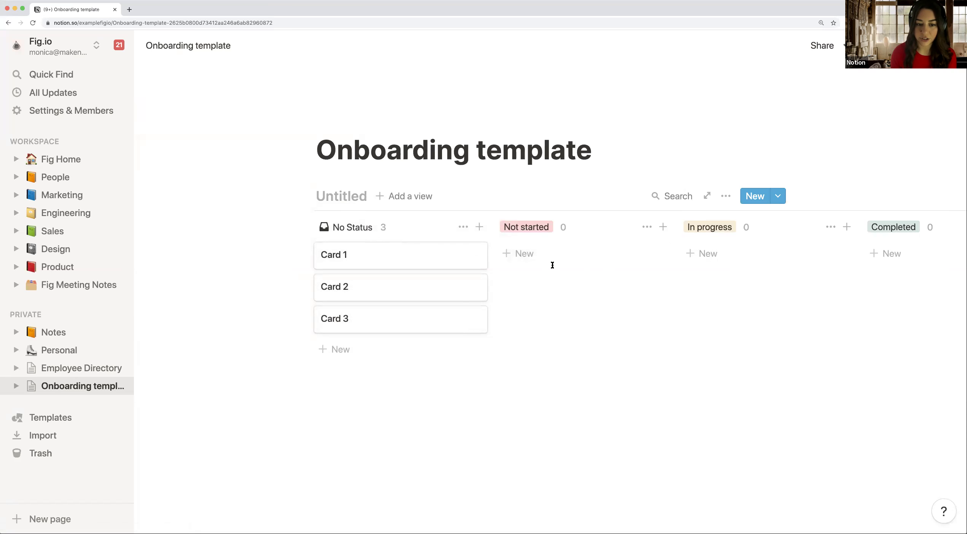
Step: Rename Card 1 to 'Welcome to Day 1' and set its Status to Not started
click(391, 262)
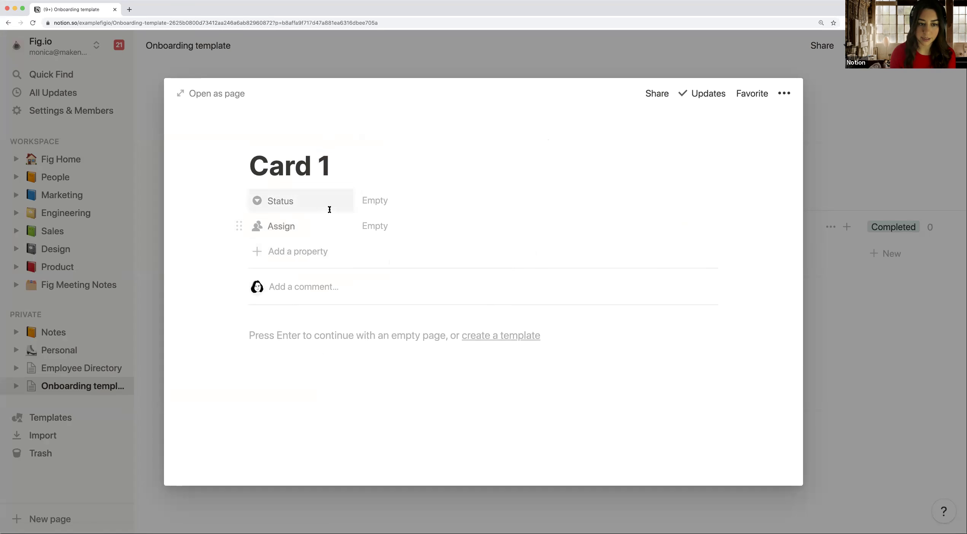
key(super+a)
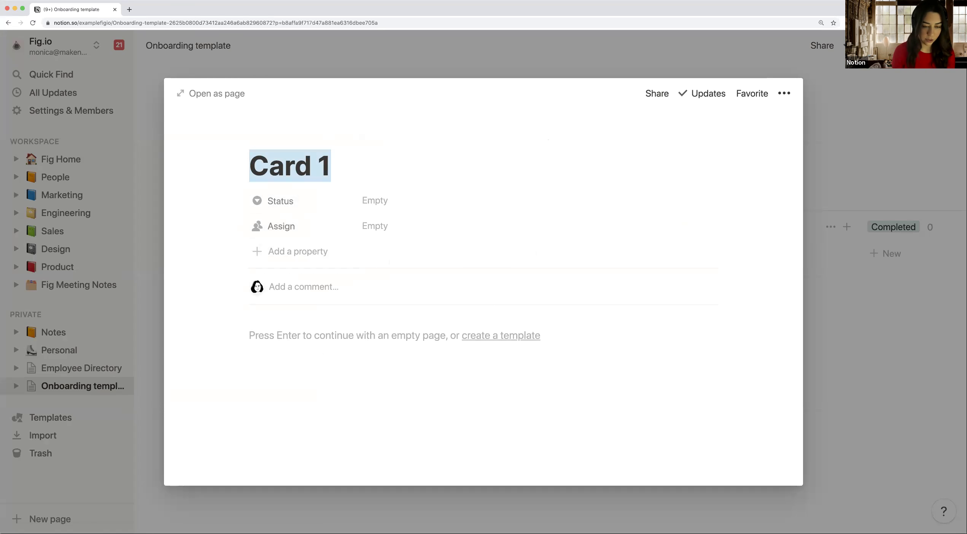
text(Welcome to Day 1)
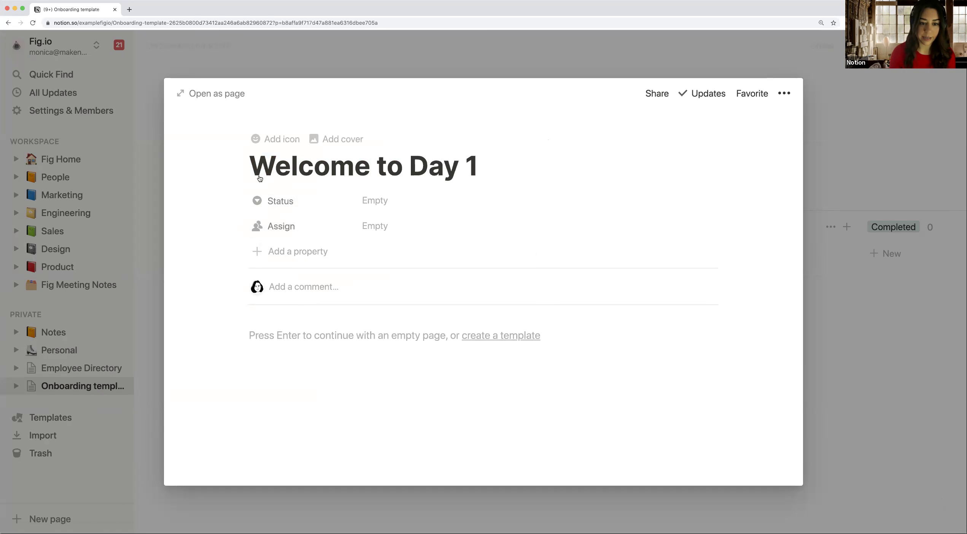
click(375, 202)
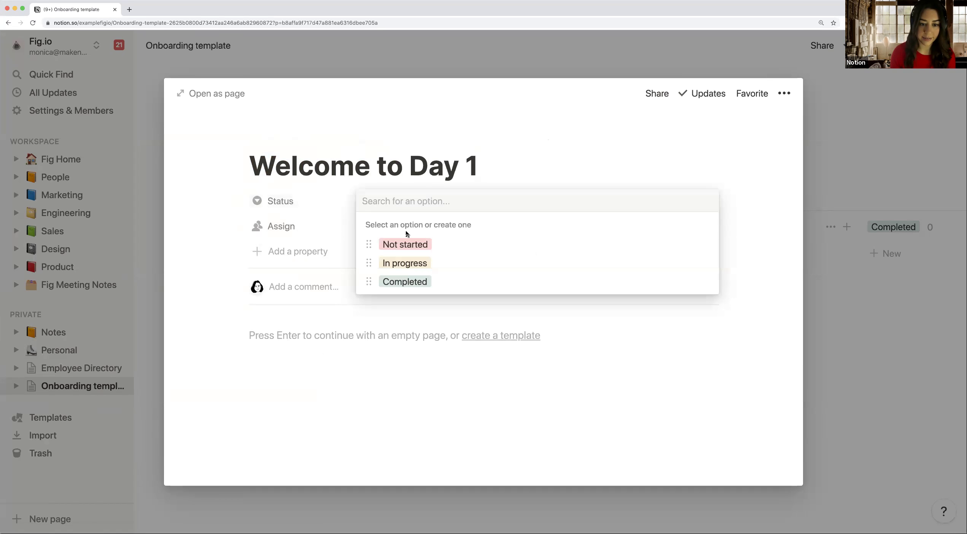
click(405, 244)
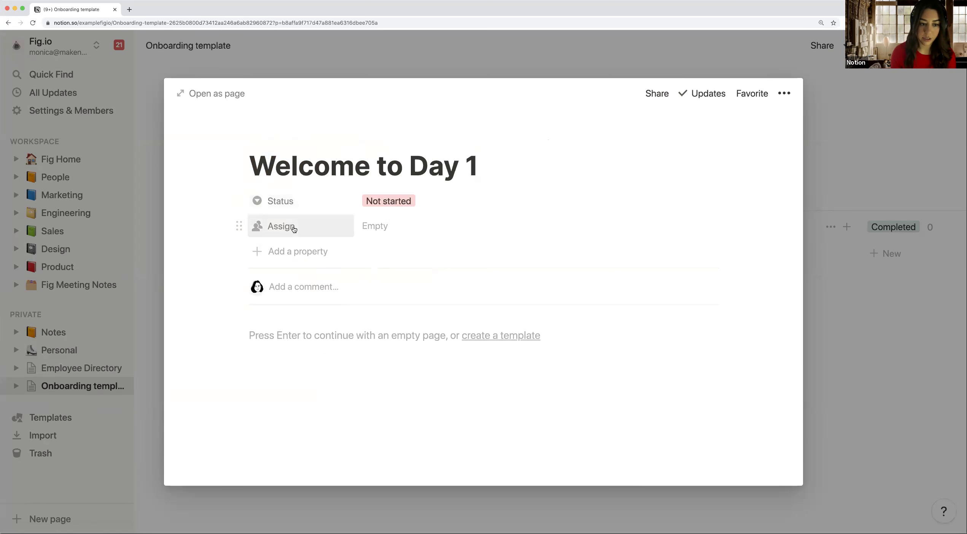
Step: Add an Urgency select property to the card and set it to a new Day 1 option
click(383, 227)
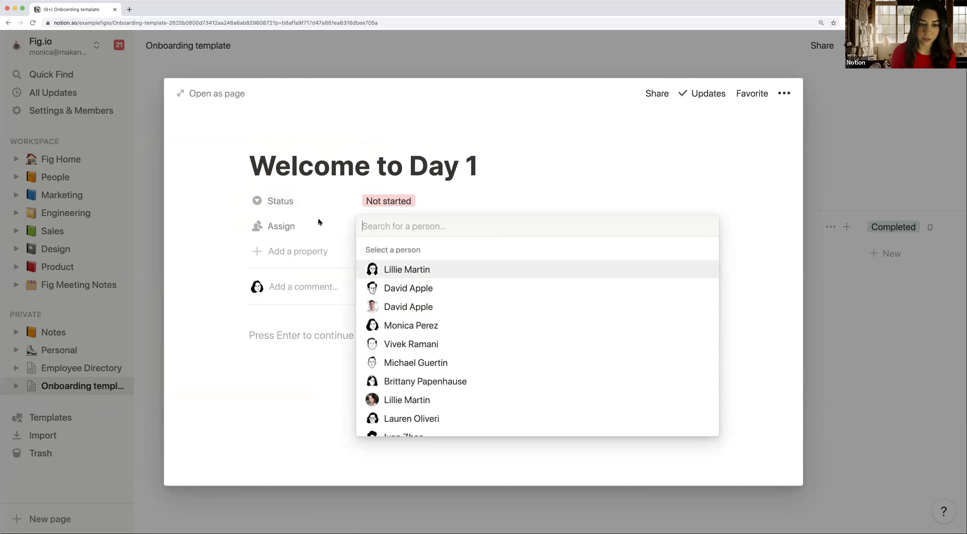
click(318, 250)
click(318, 251)
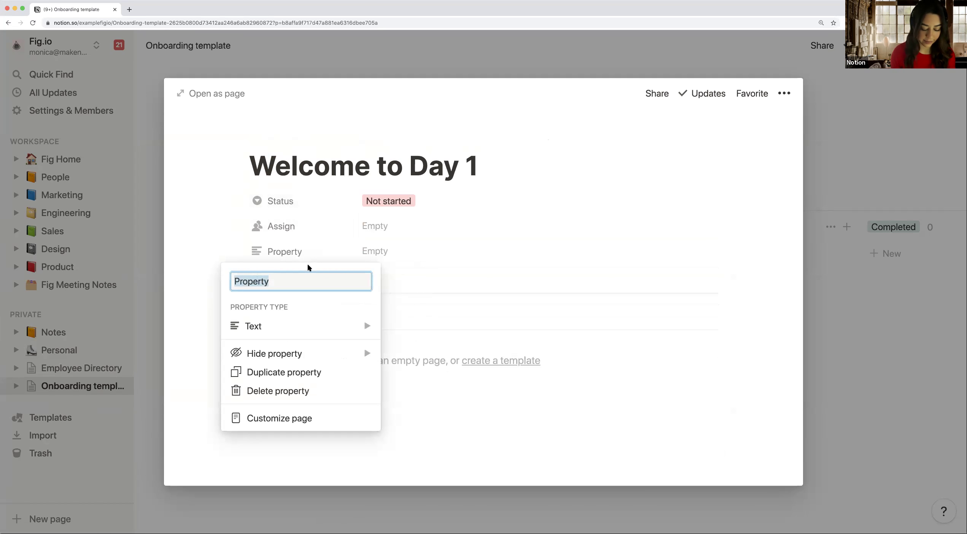
text(Urgency)
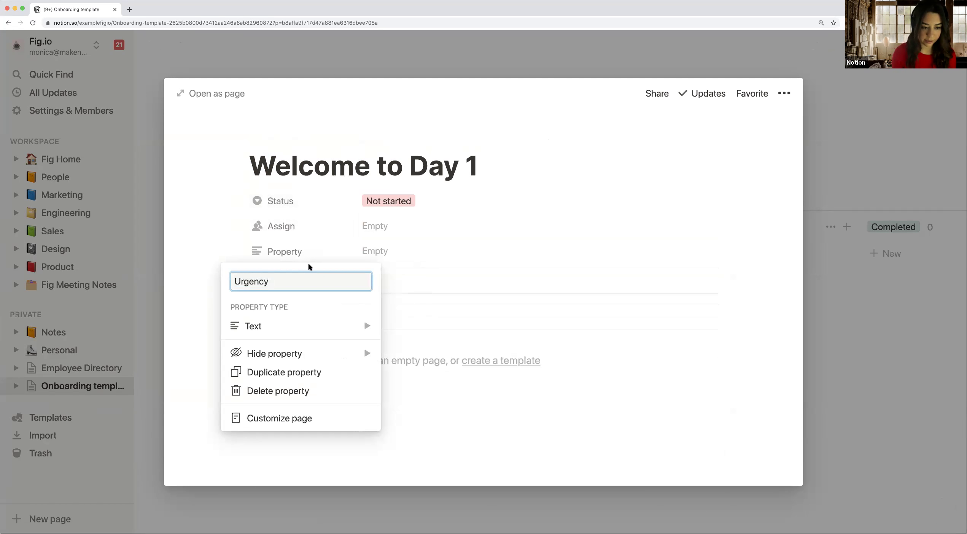
click(350, 326)
click(417, 243)
click(350, 253)
click(378, 250)
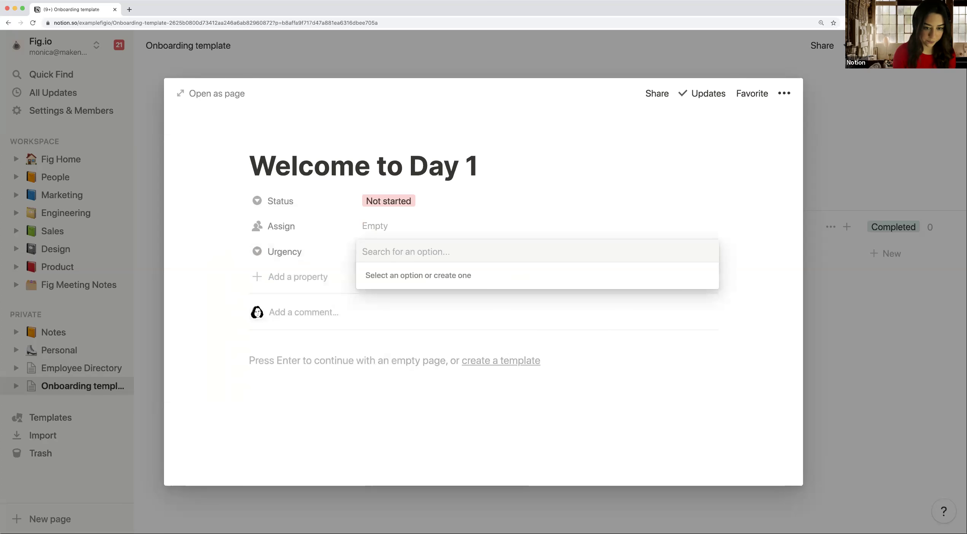
text(Day 1)
key(Return)
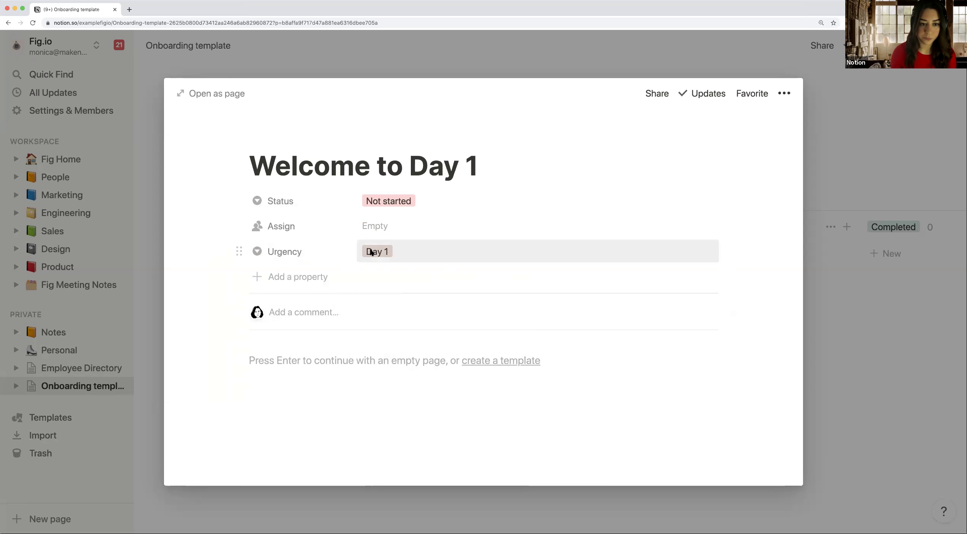
scroll(371, 253, down, 2)
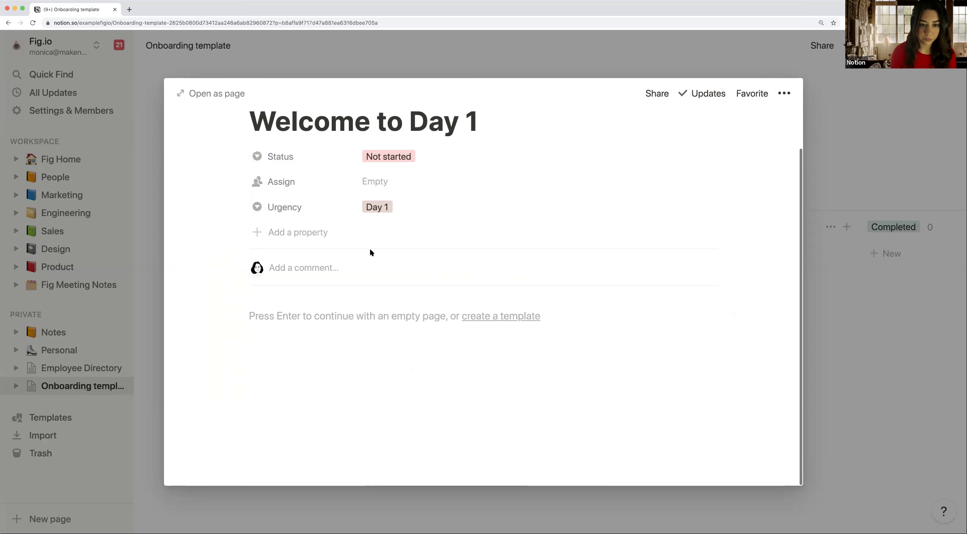
click(284, 320)
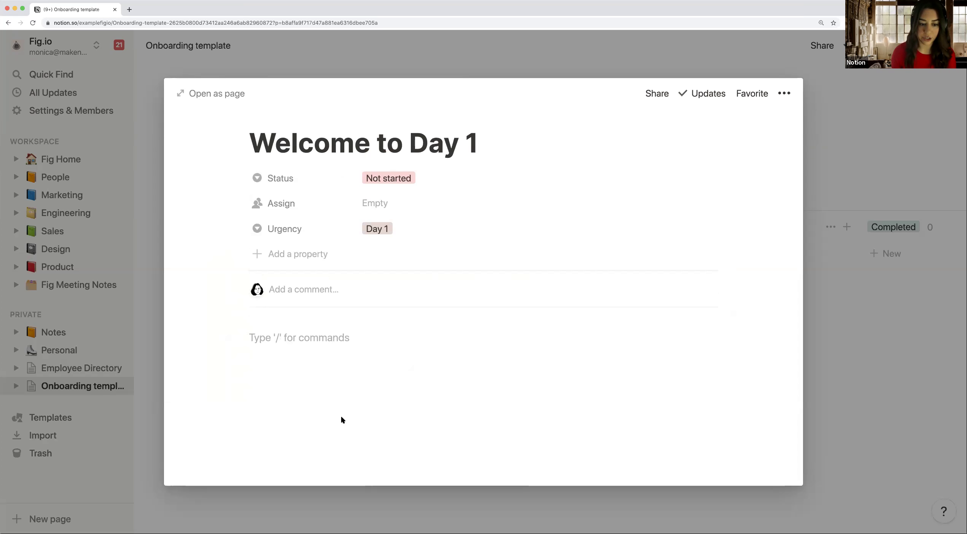
Step: Write 'Welcome to your first day!' and 'Please read' linking Mission, Vision, Values and History pages
text(Welcome to your fir)
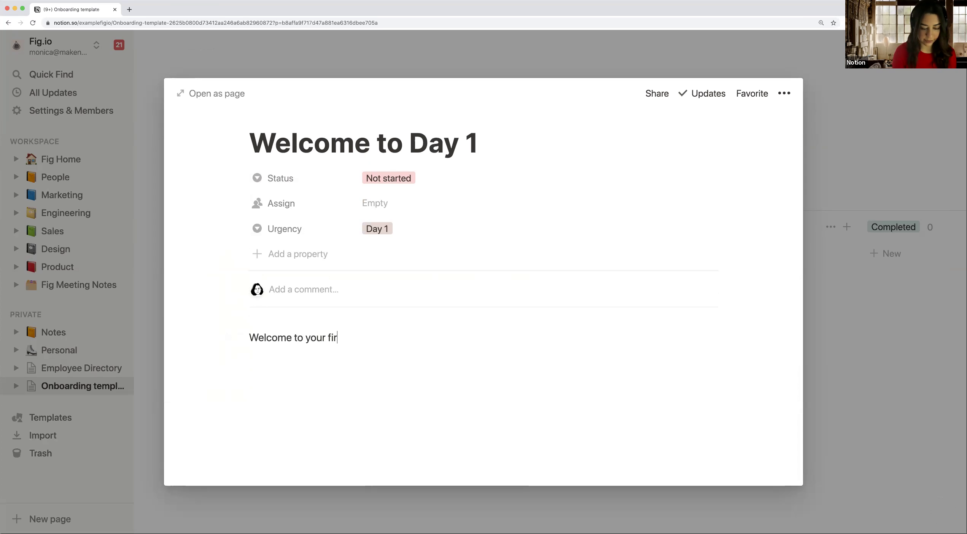
text(st day!)
key(Return)
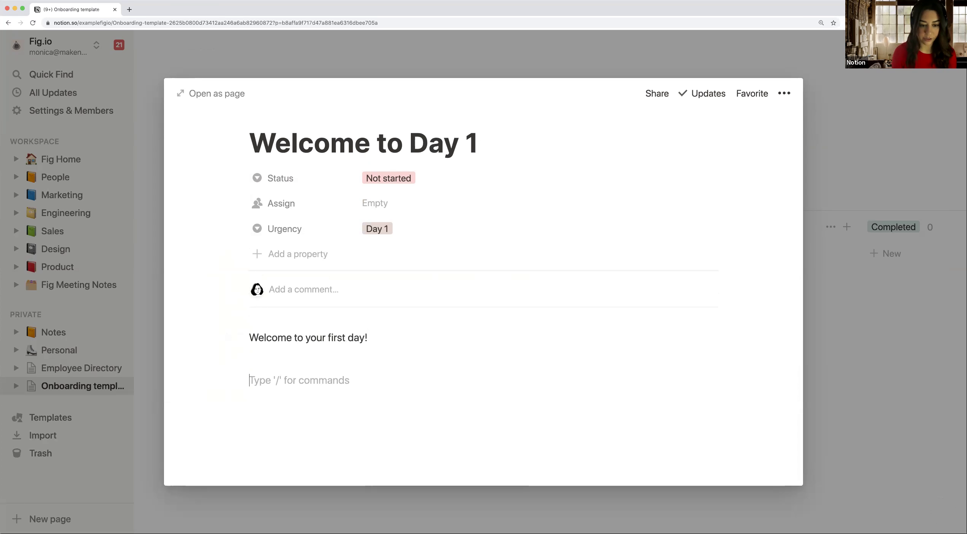
text(Please)
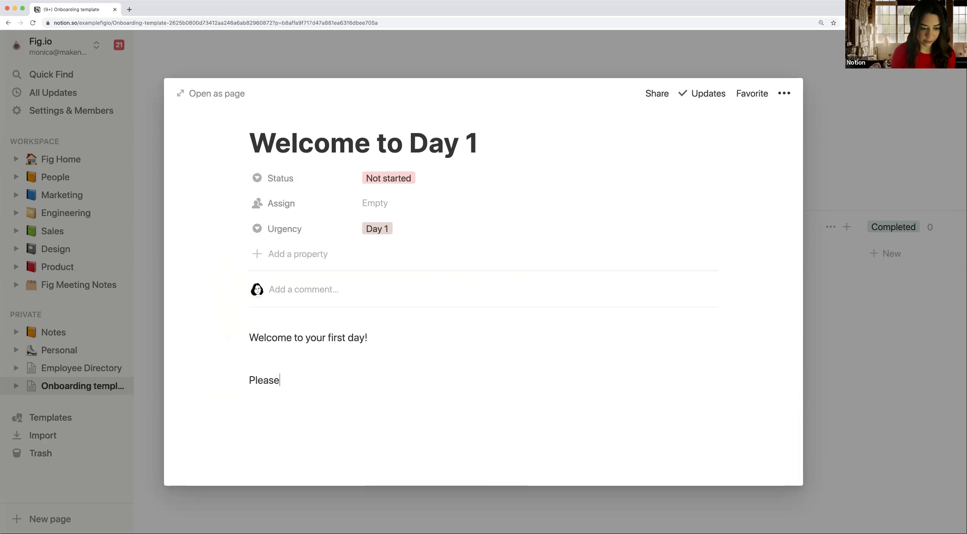
text( read)
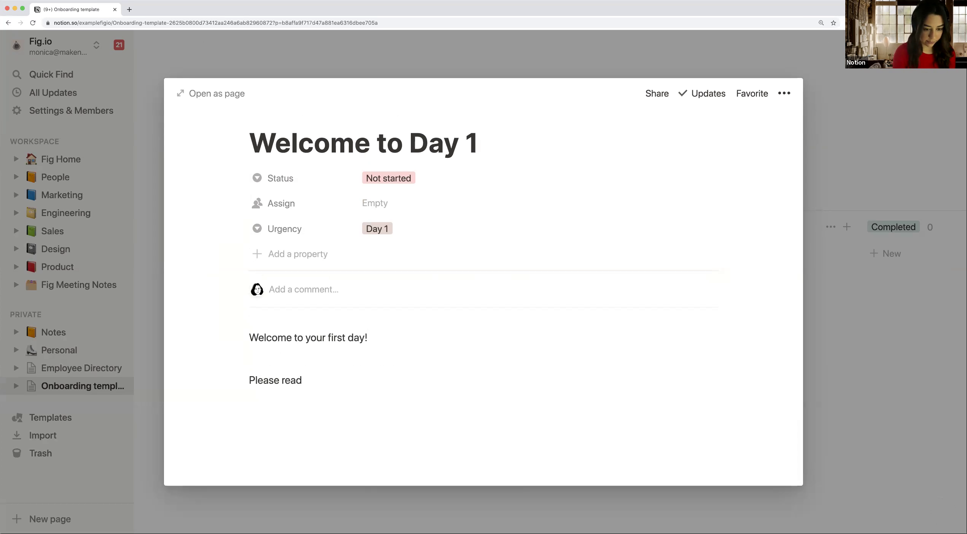
text(@)
text(miss)
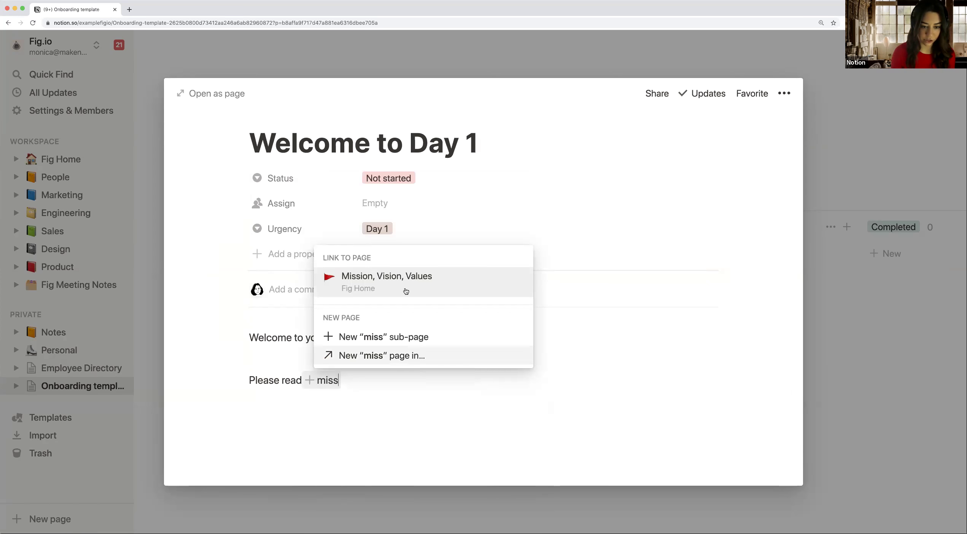
click(406, 284)
text(and )
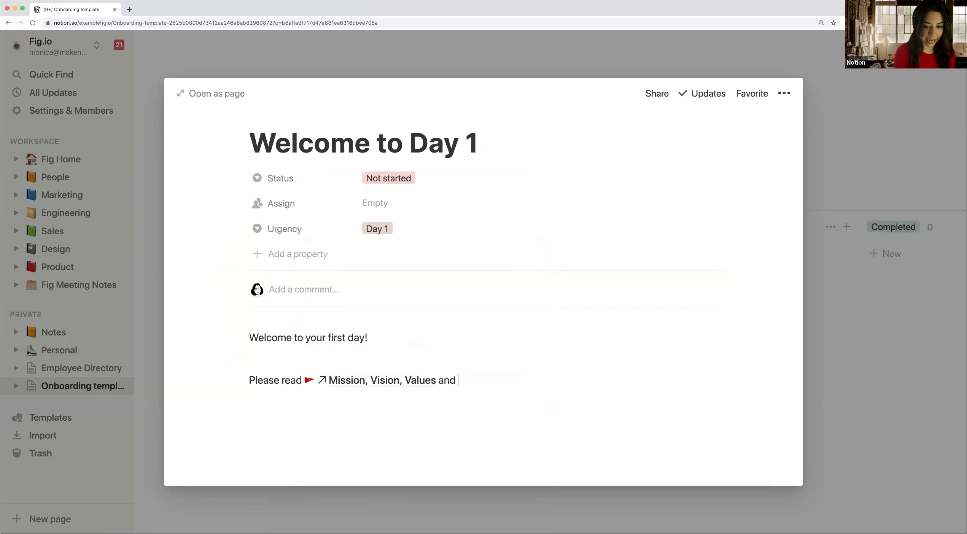
text(@his)
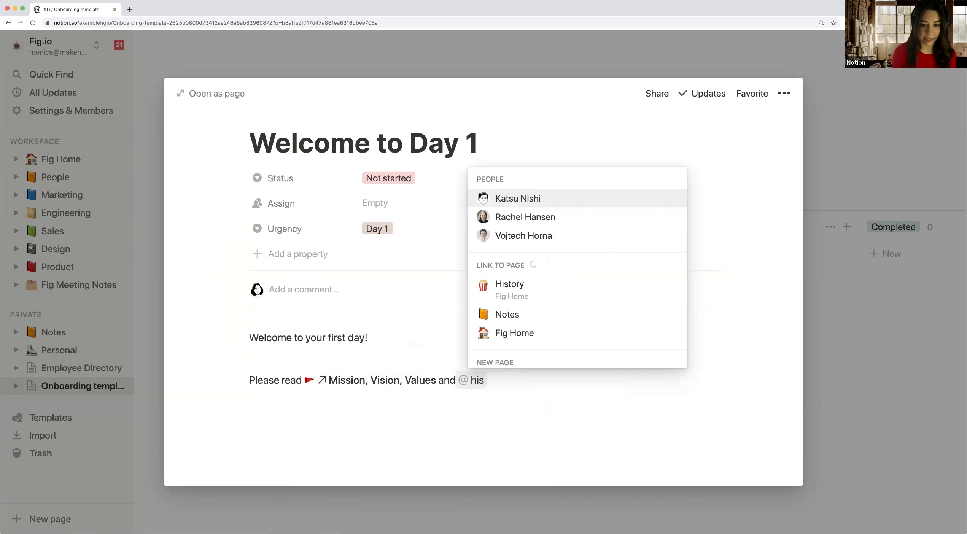
click(519, 283)
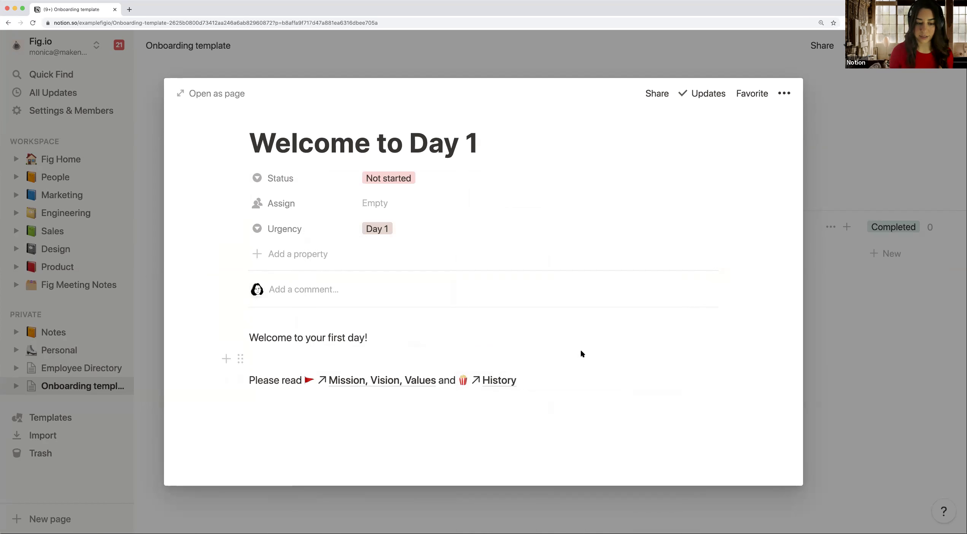
click(367, 354)
key(BackSpace)
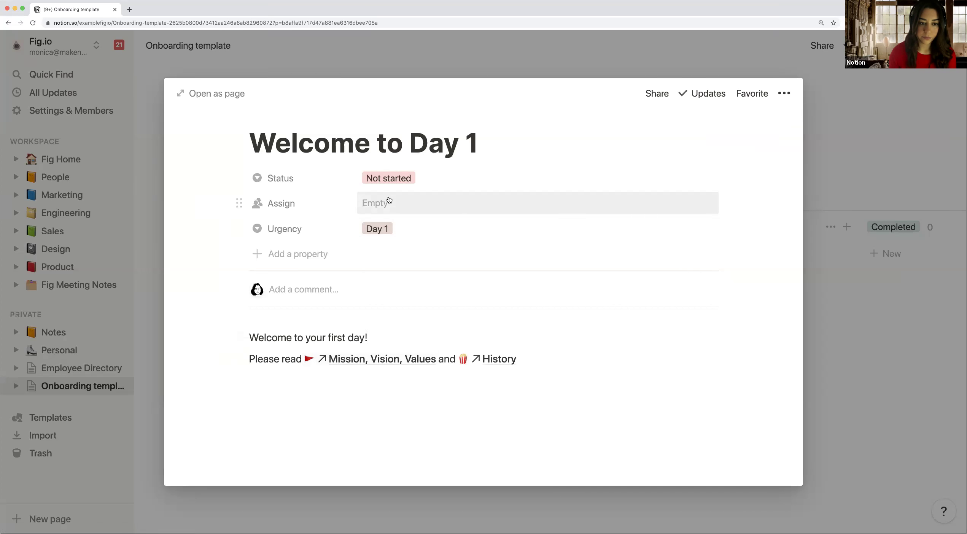
Step: Close the Welcome to Day 1 card and group the board by Urgency
click(427, 52)
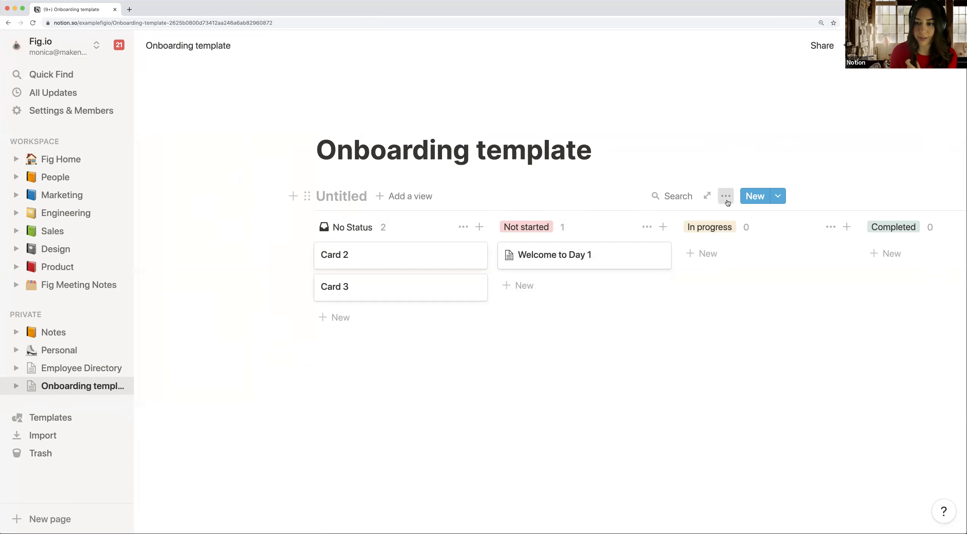
click(727, 202)
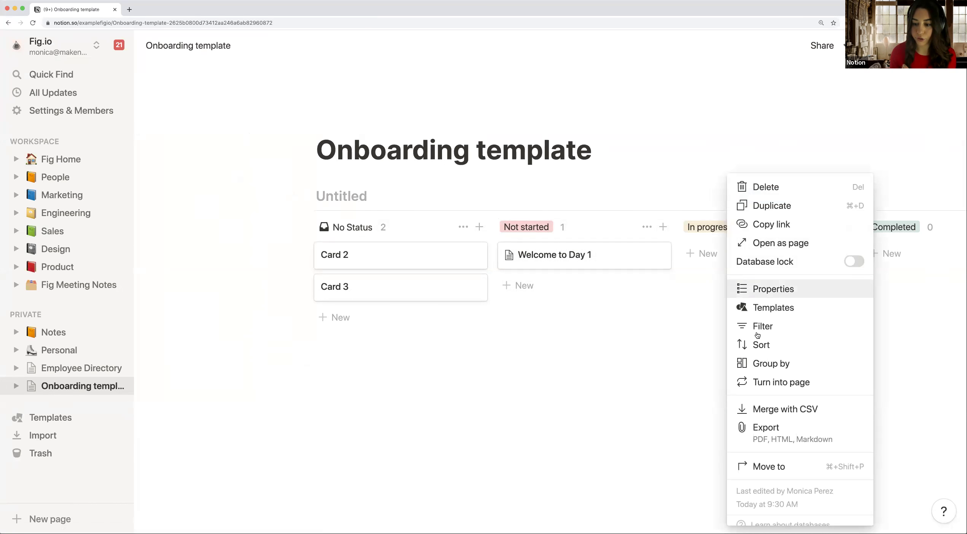
click(757, 363)
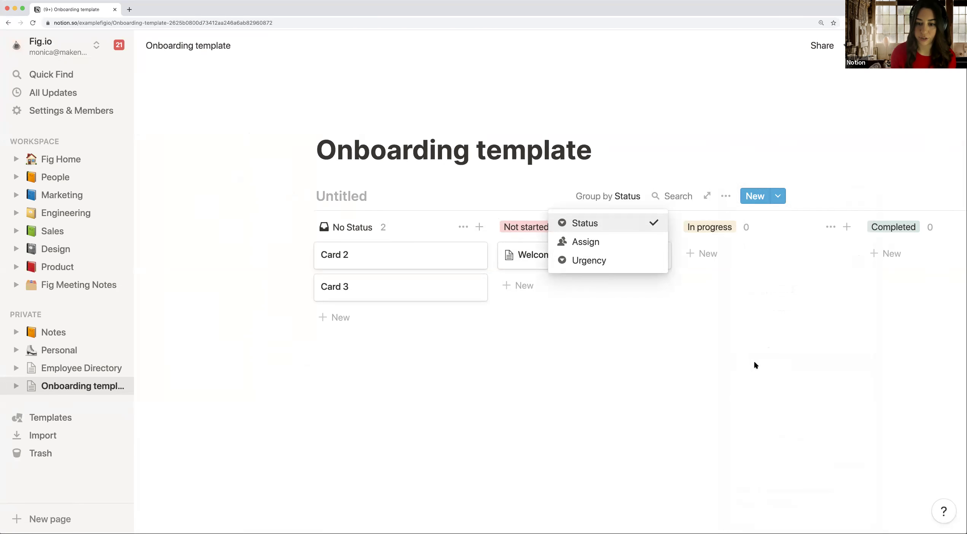
click(615, 262)
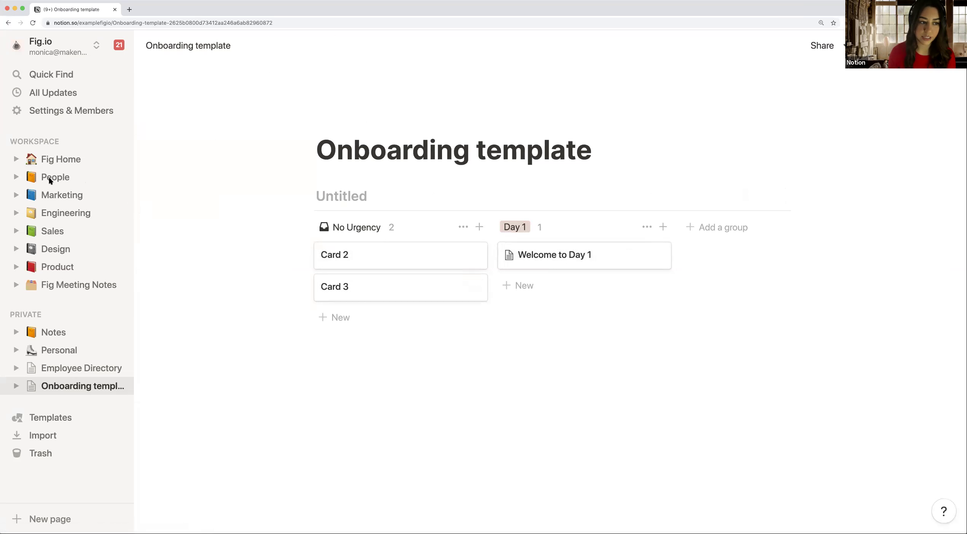
Step: Go to People > Onboarding templates and review the existing hire's onboarding board and welcome card
click(90, 188)
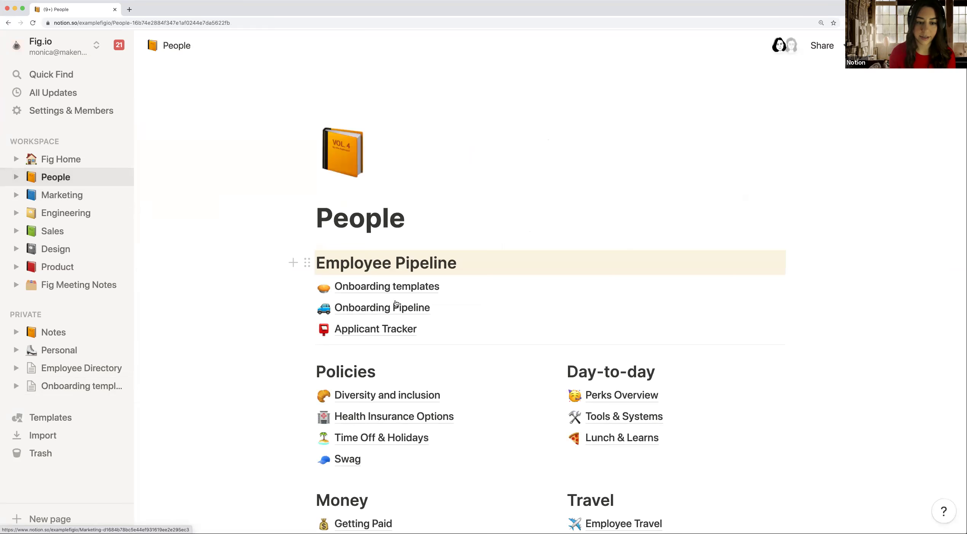
click(393, 290)
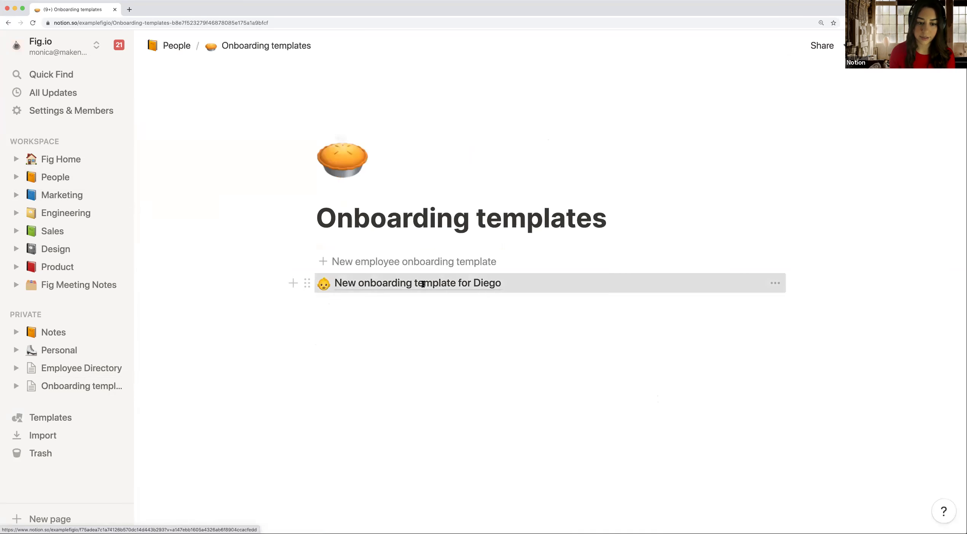
click(522, 287)
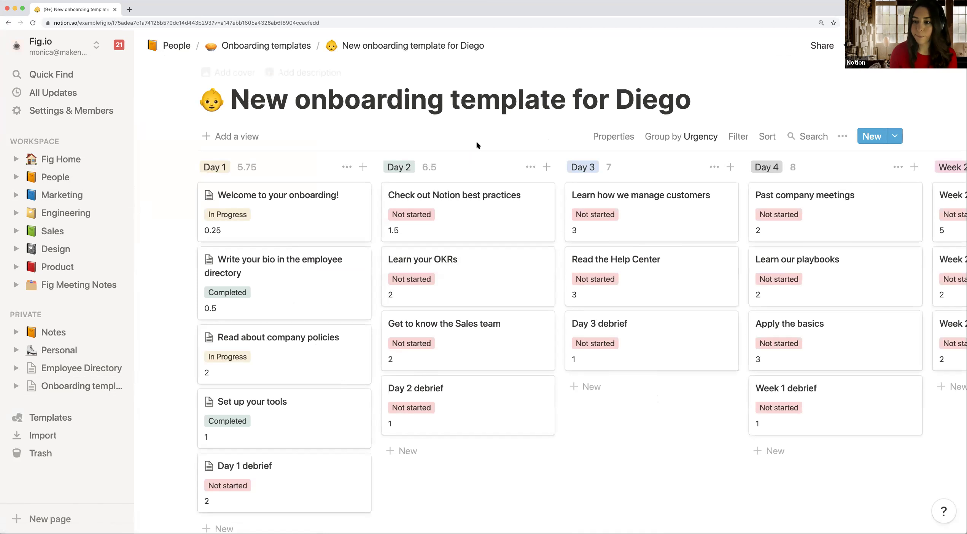
click(336, 212)
scroll(356, 238, down, 3)
scroll(357, 237, up, 3)
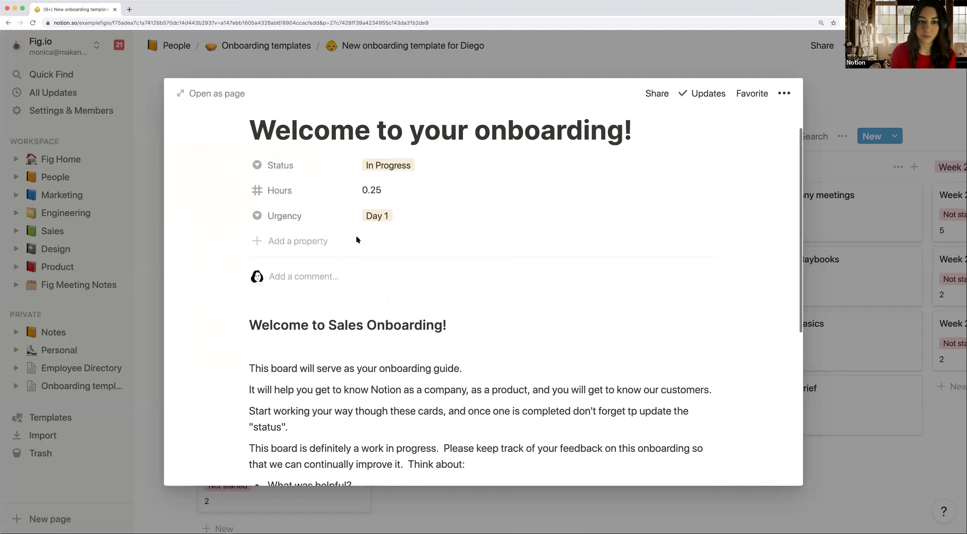
click(385, 65)
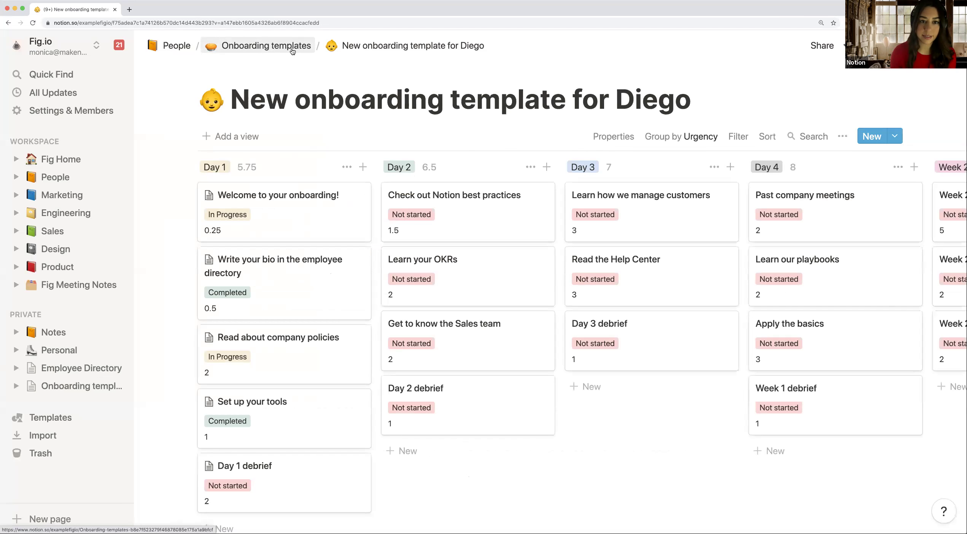
click(292, 52)
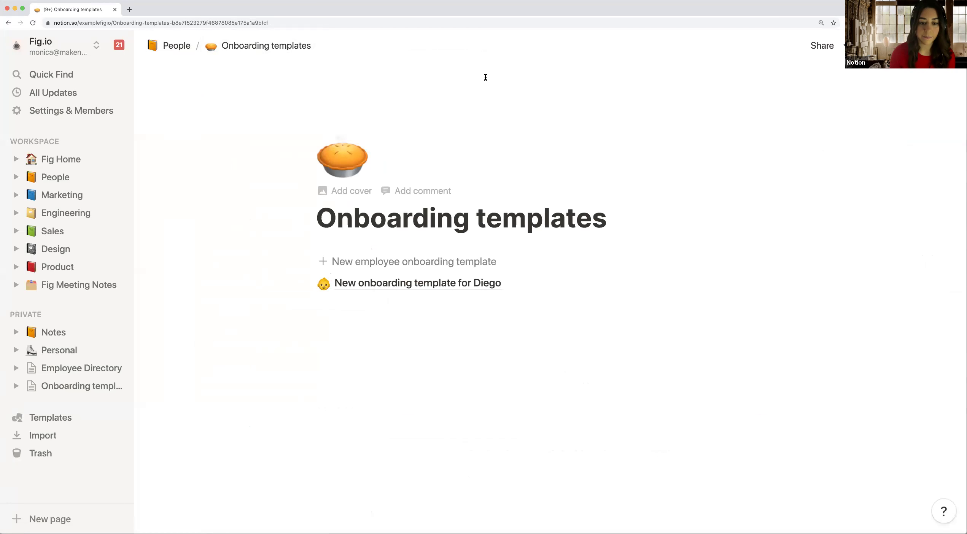
click(439, 292)
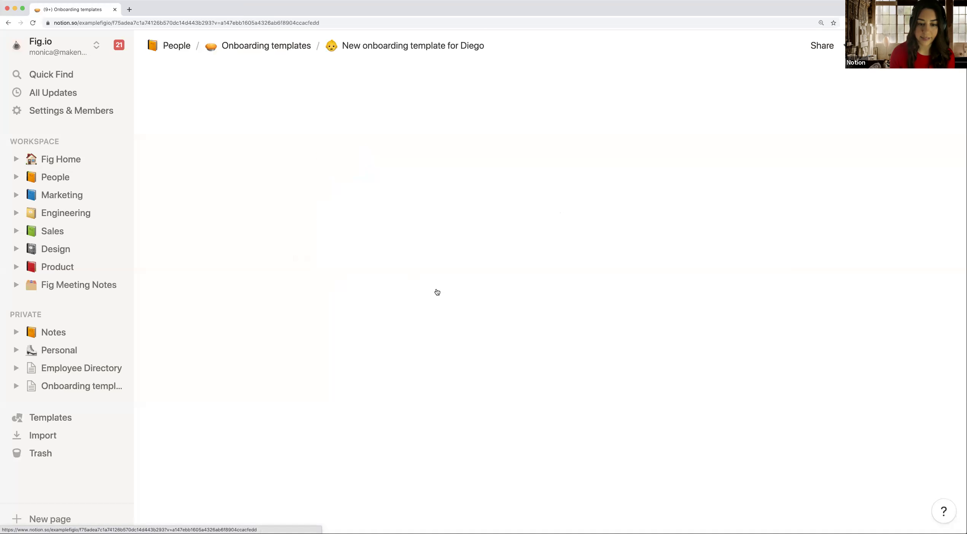
click(288, 47)
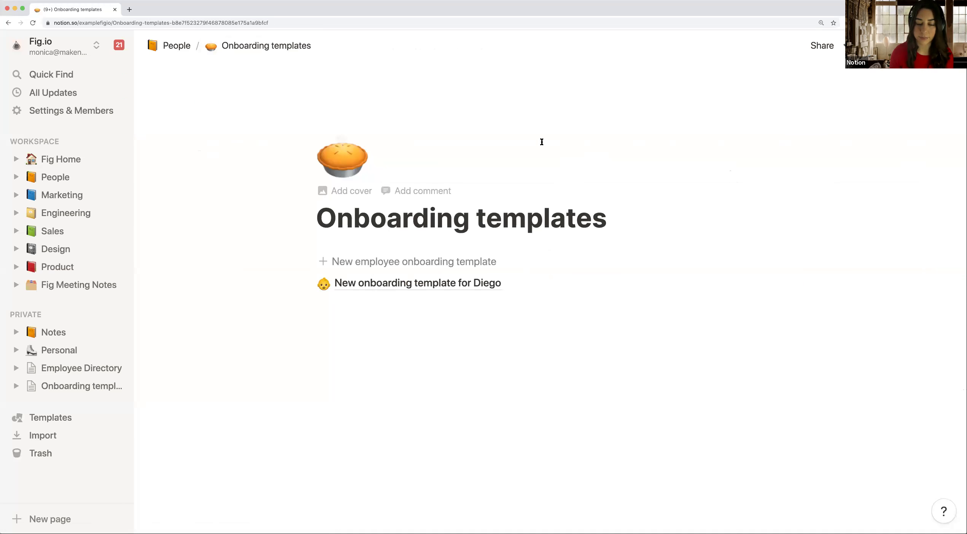
Step: Generate a New onboarding template for [NAME] board and return to Onboarding templates
click(387, 262)
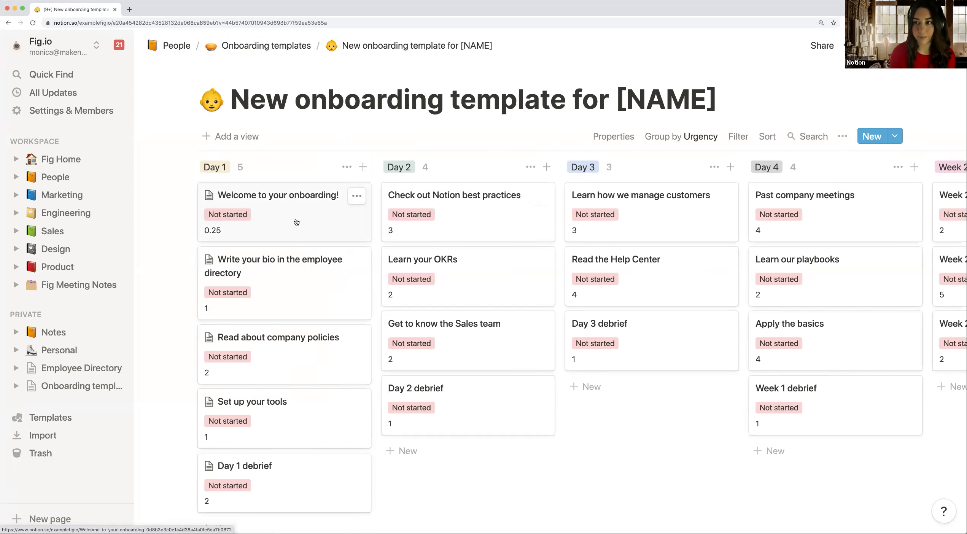
click(292, 52)
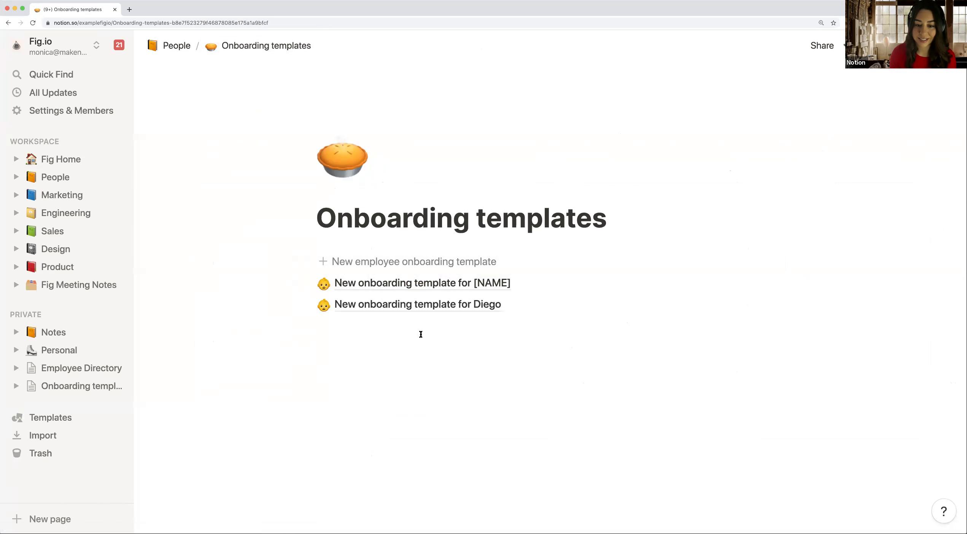
click(420, 347)
Step: Insert a template button block and name it 'New employee onboarding'
key(Return)
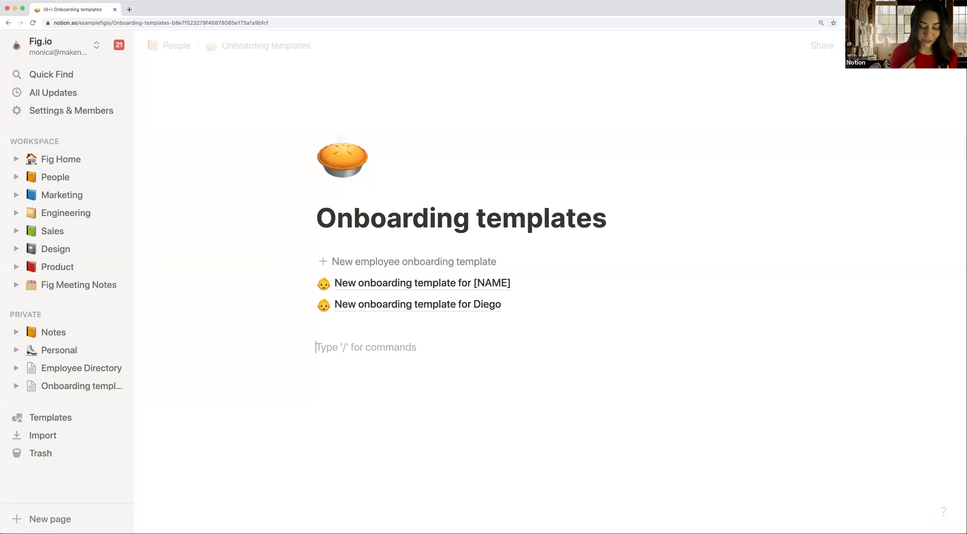
text(/)
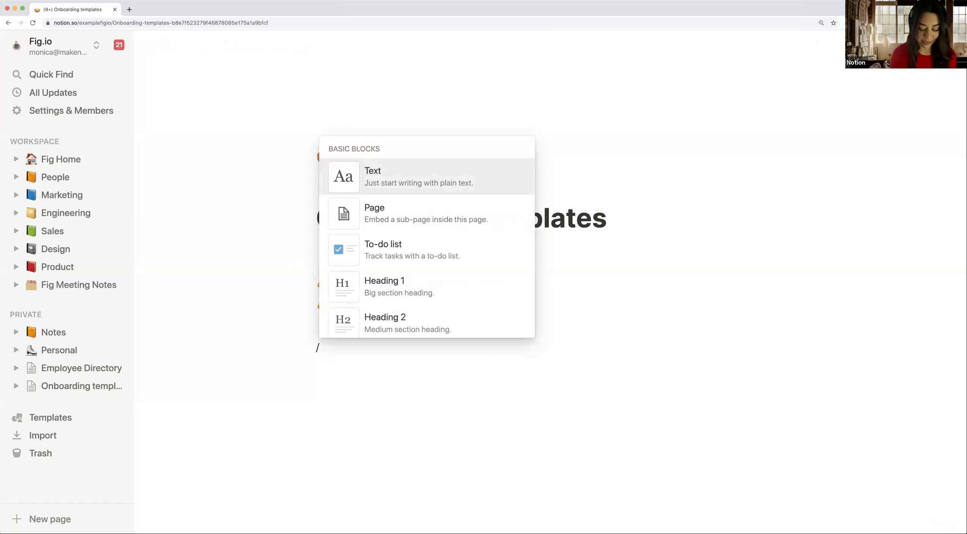
text(templ)
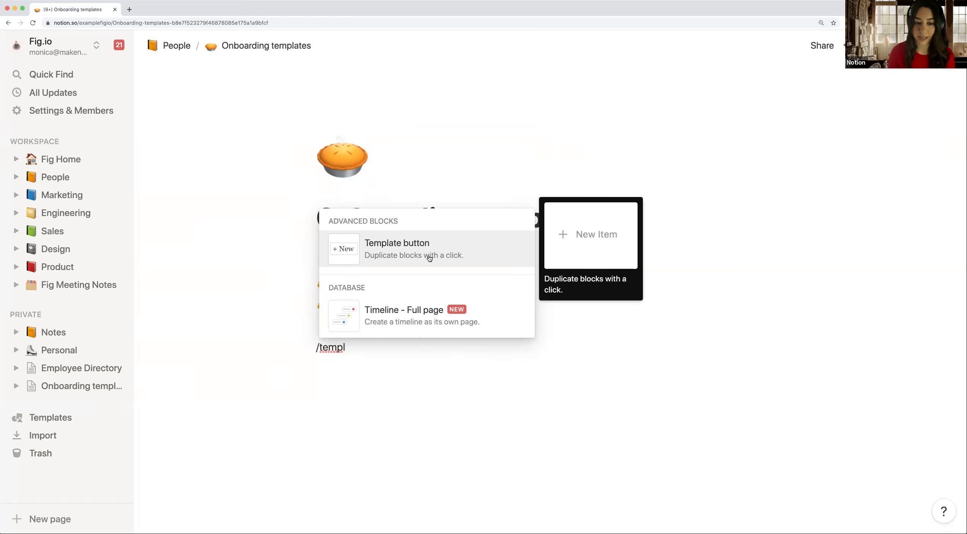
click(428, 256)
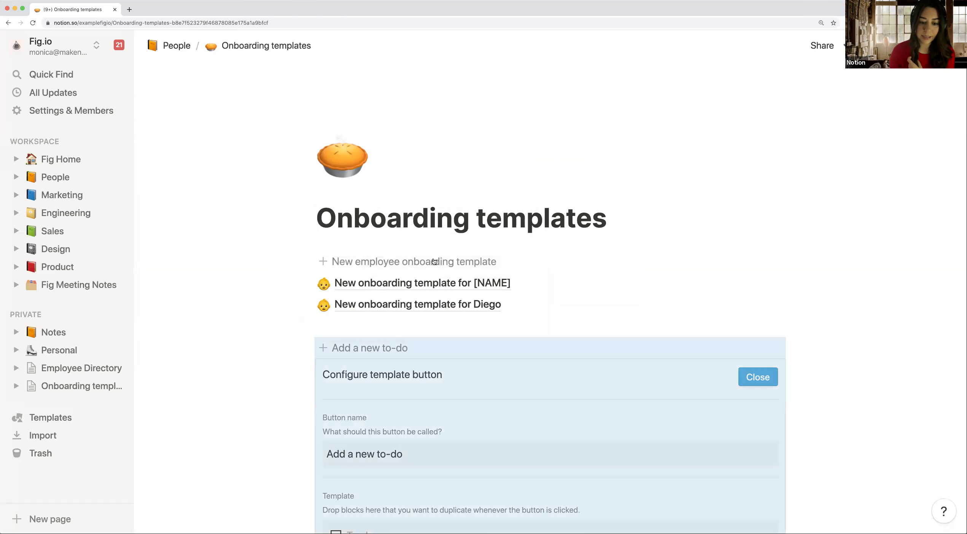
scroll(526, 328, down, 3)
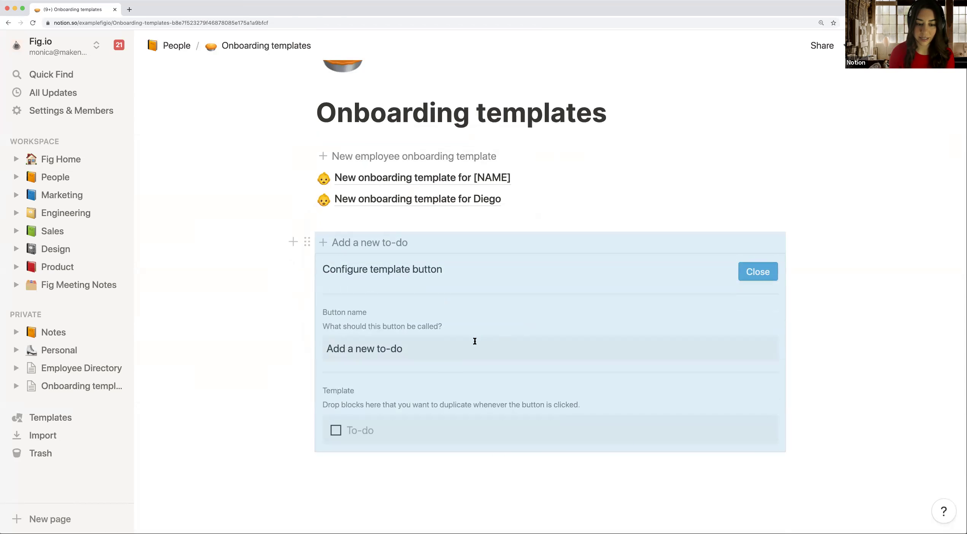
click(329, 349)
drag(410, 348, 333, 348)
key(BackSpace)
key(BackSpace)
text(Ne)
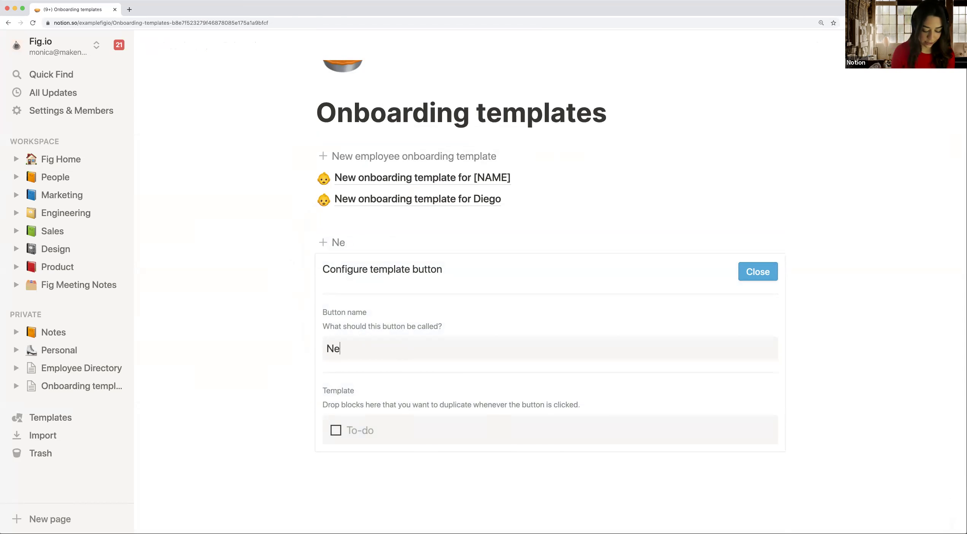
text(w employee onv)
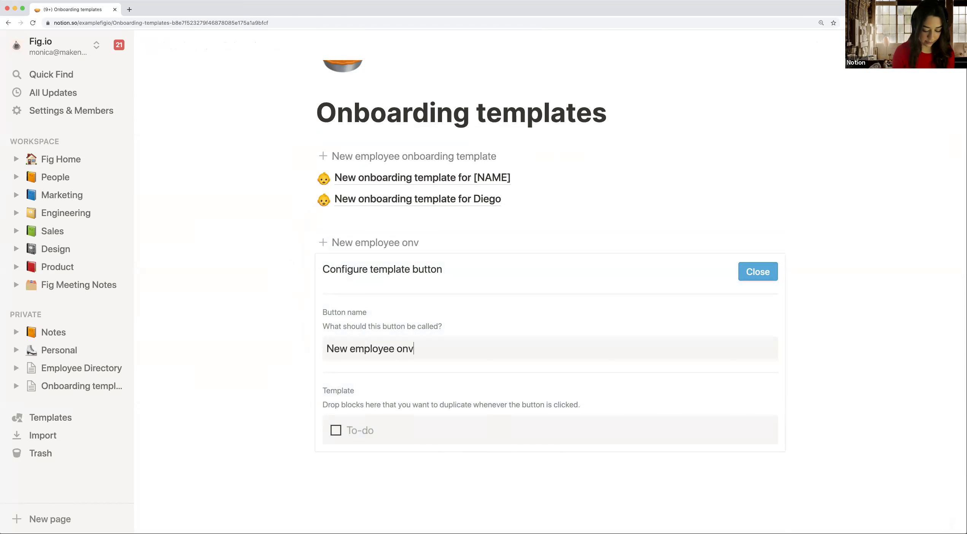
key(BackSpace)
text(boarding)
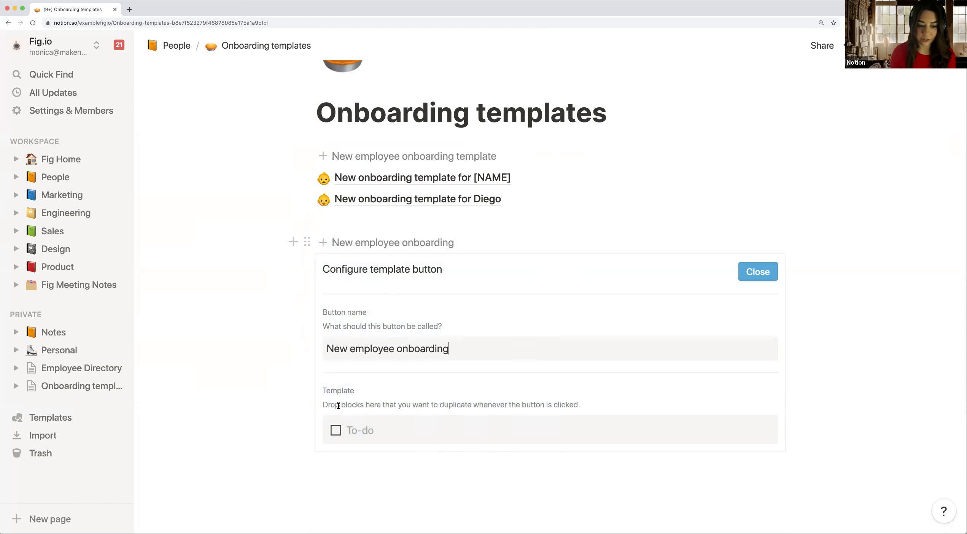
Step: Move the New onboarding template for [NAME] page into the button's template, removing the empty to-do
drag(363, 406, 365, 403)
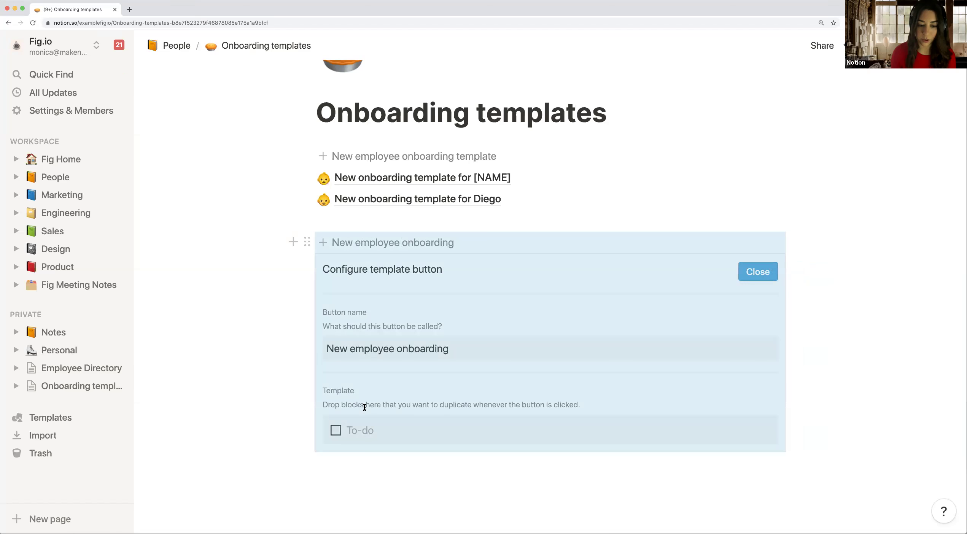
click(375, 430)
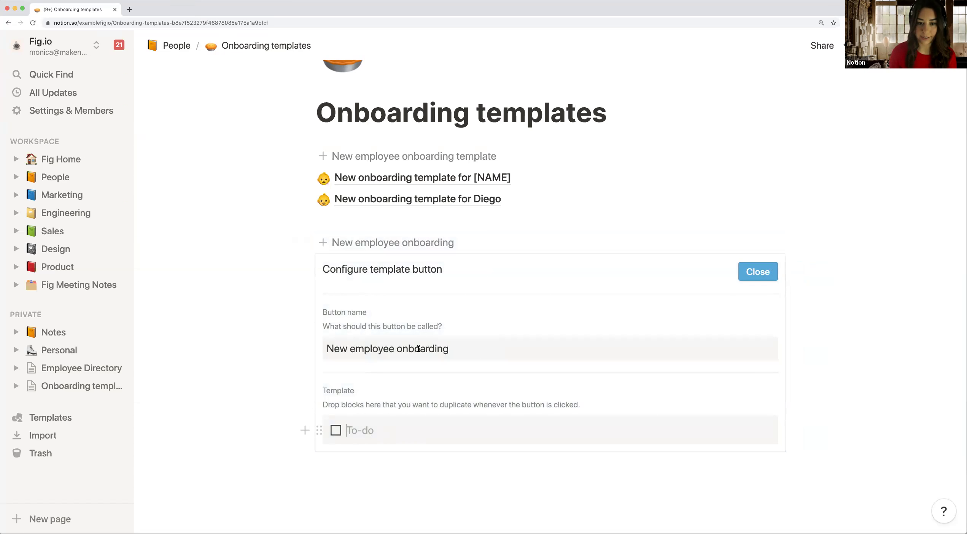
drag(307, 177, 335, 418)
key(BackSpace)
key(BackSpace)
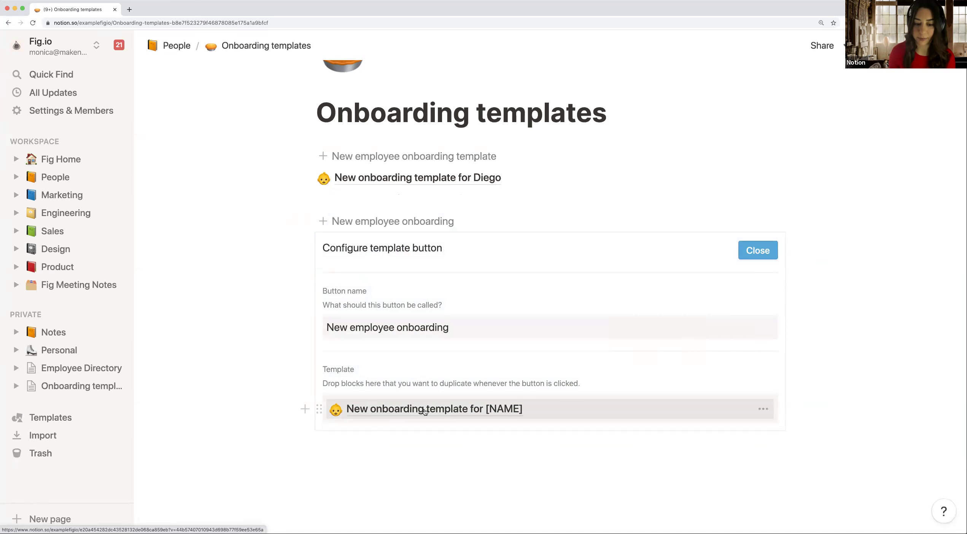
Step: Test the New employee onboarding button, view the created [NAME] page, then return to Onboarding templates
click(766, 255)
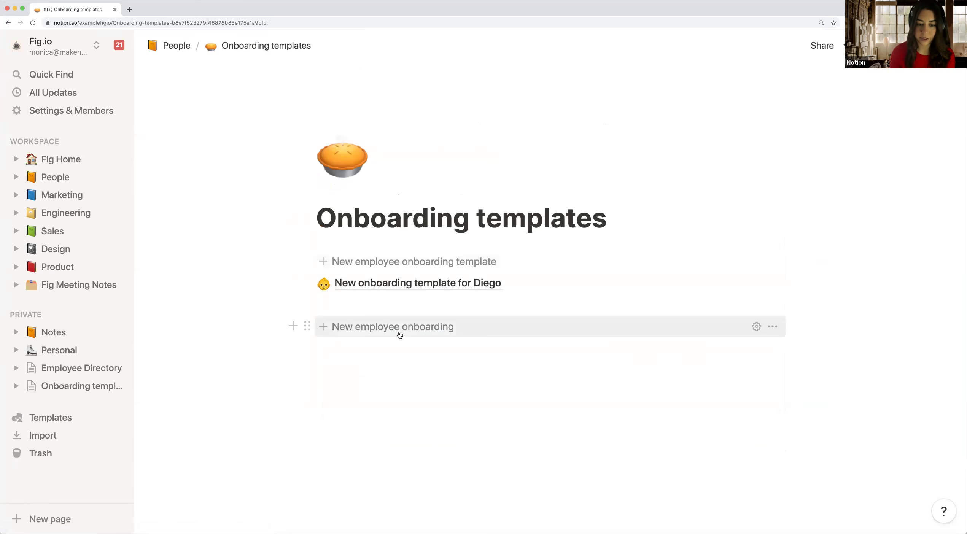
click(334, 330)
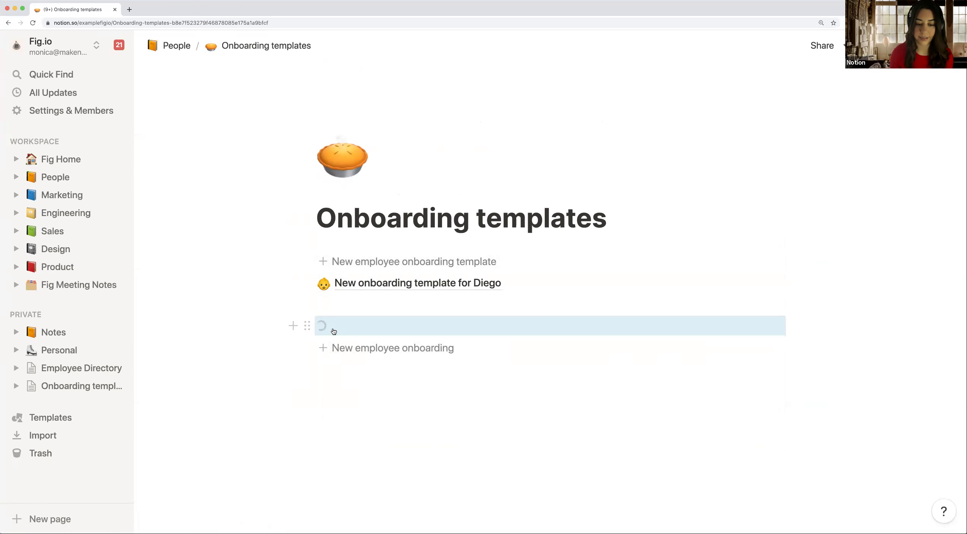
click(333, 330)
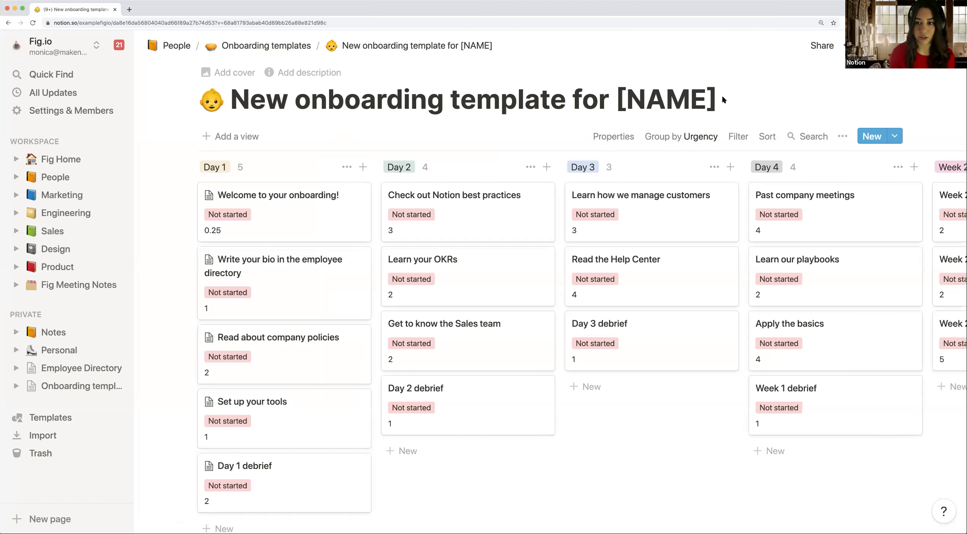
drag(716, 100, 617, 102)
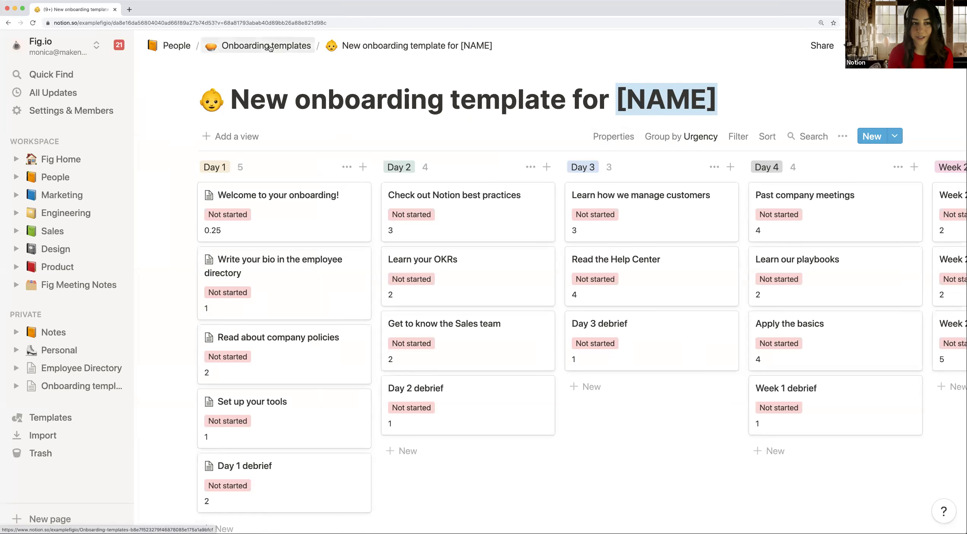
click(270, 48)
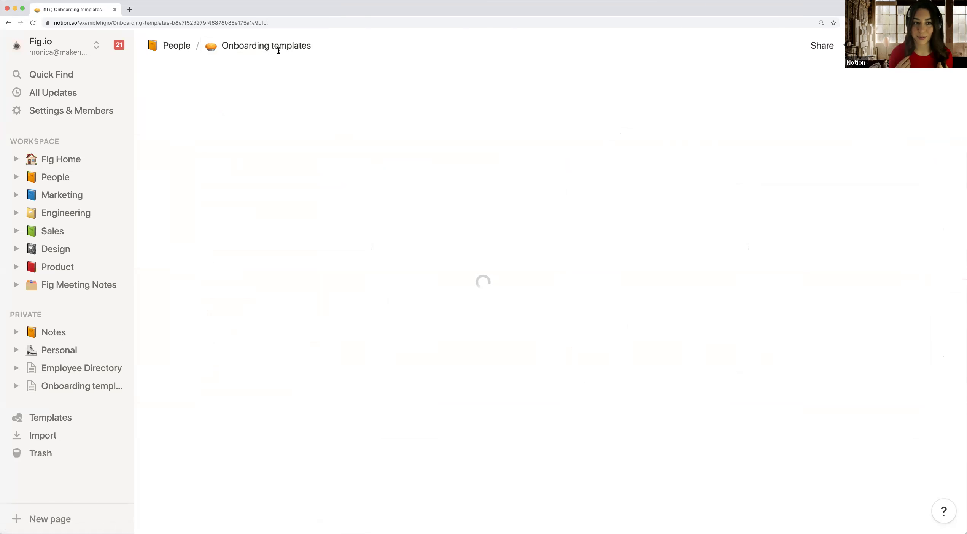
Step: Remove the blank line between template links and duplicate the New employee onboarding button
click(400, 299)
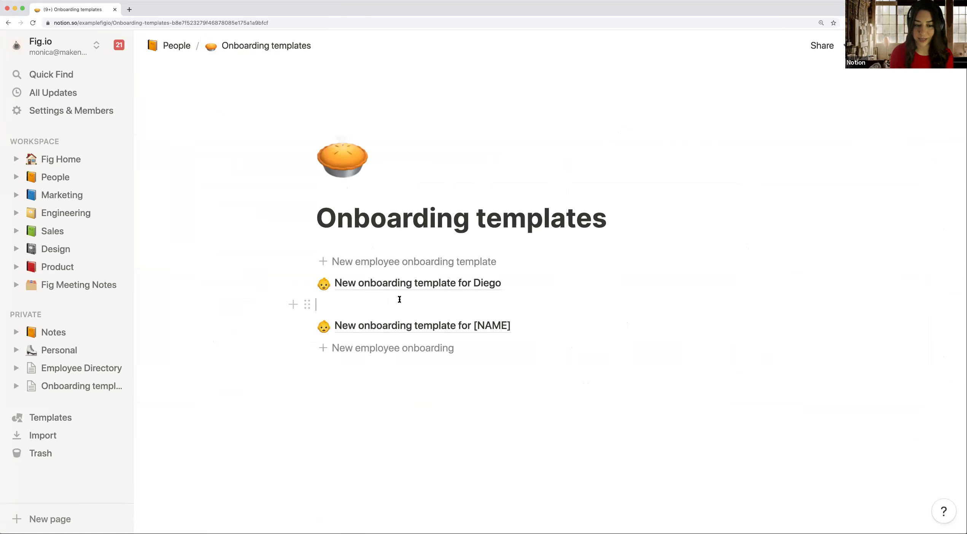
key(BackSpace)
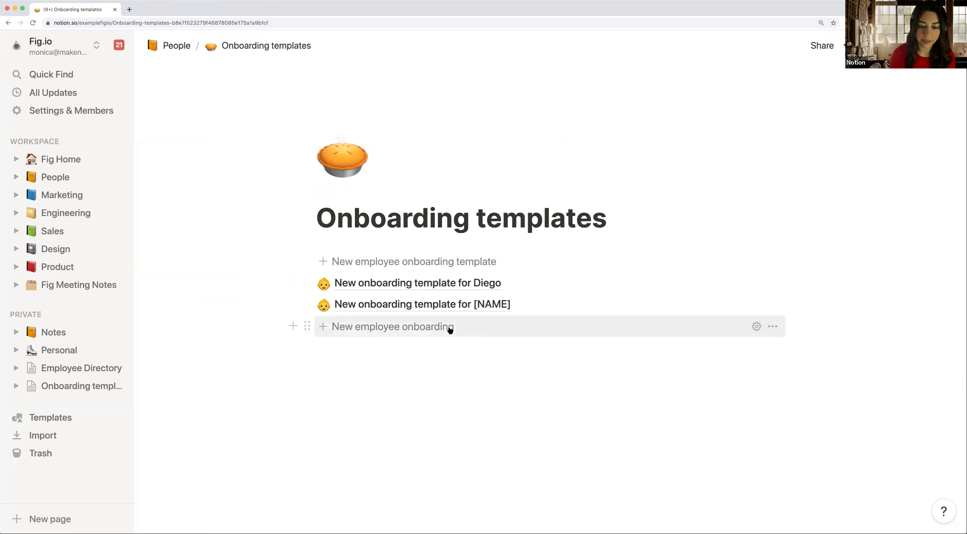
click(307, 324)
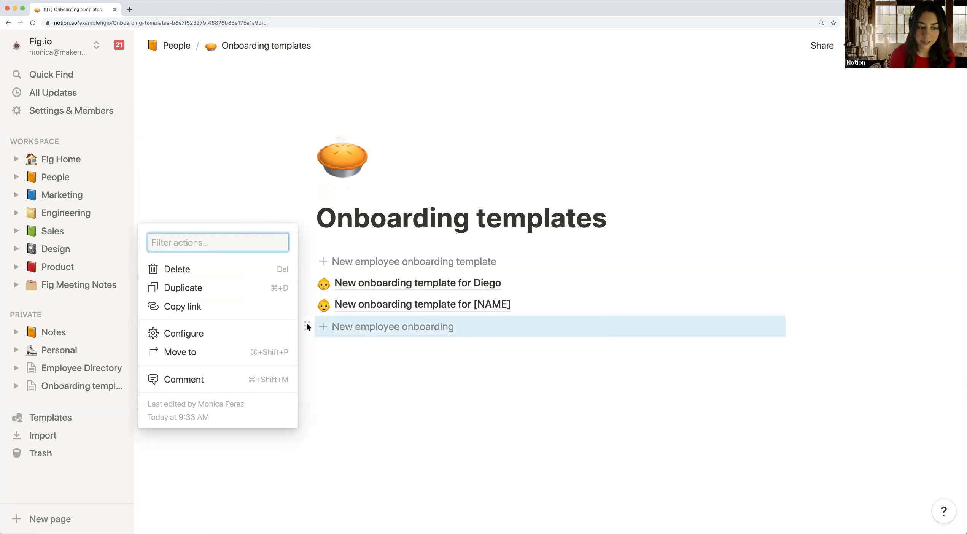
click(246, 289)
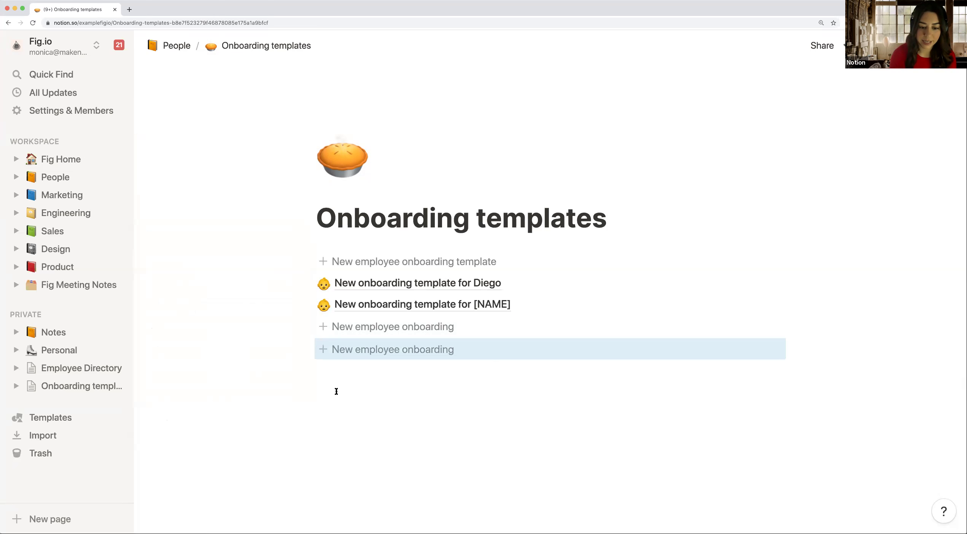
Step: Reposition the duplicated button, add an empty line below both buttons, and go to People
mouse_move(309, 348)
mouse_down()
mouse_move(213, 342)
mouse_move(60, 289)
mouse_move(90, 290)
mouse_move(73, 276)
mouse_move(77, 290)
mouse_move(322, 362)
mouse_up()
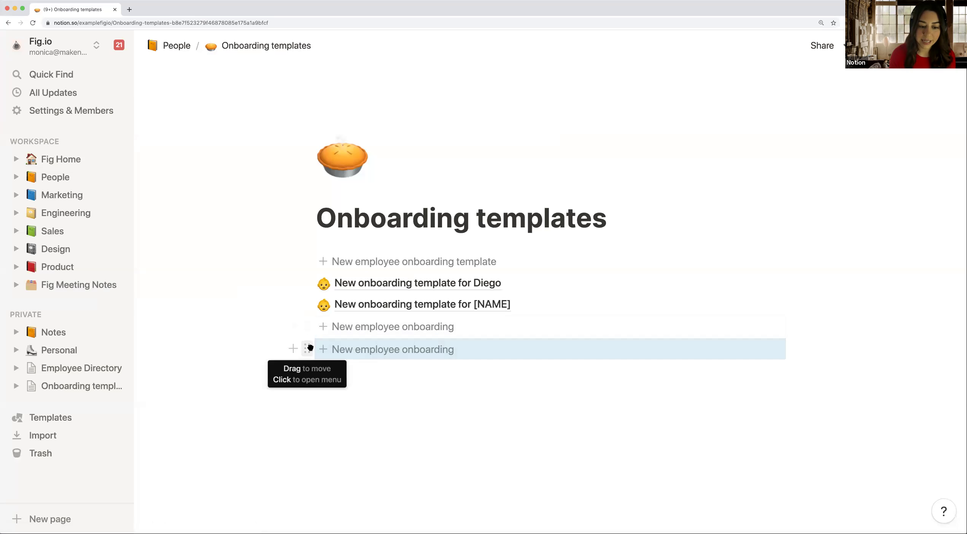
click(308, 349)
click(334, 367)
drag(307, 349, 319, 346)
click(341, 369)
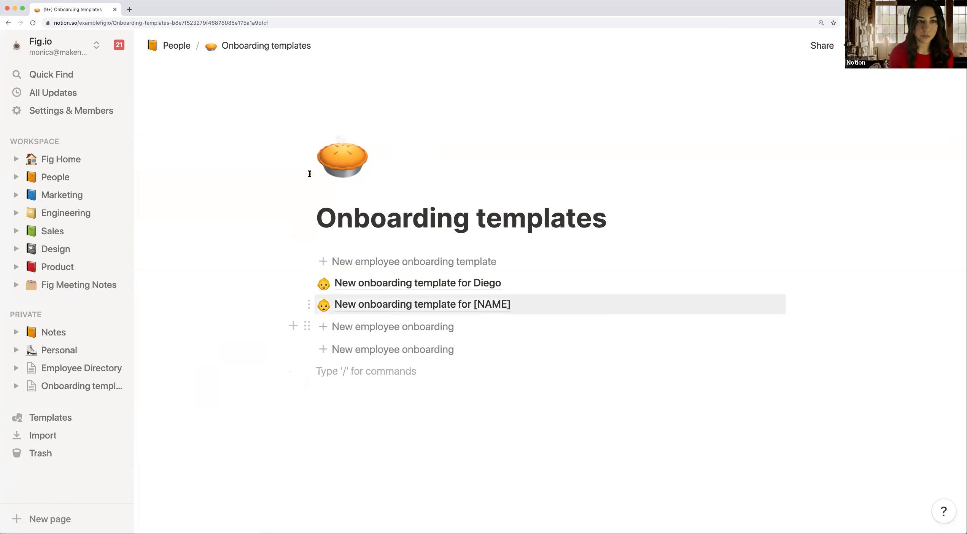
click(188, 46)
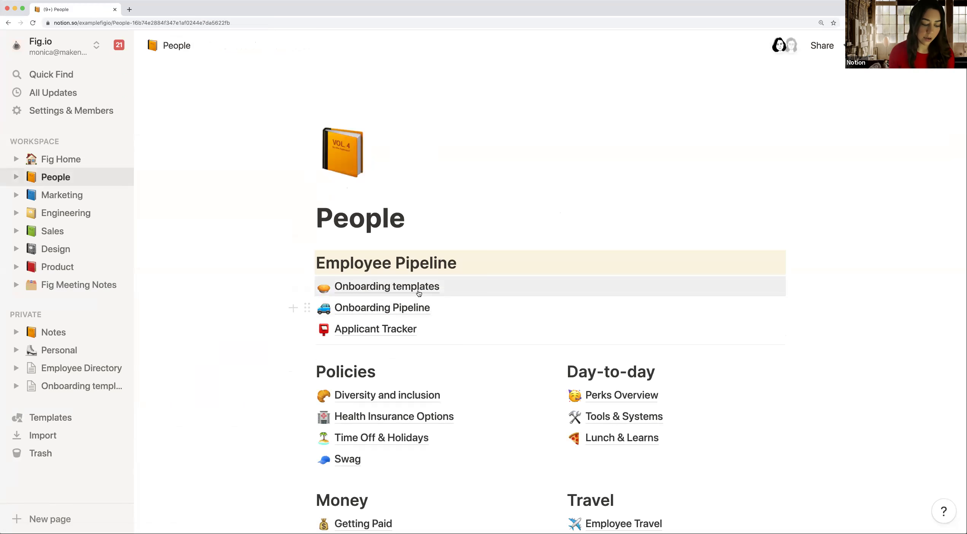
click(416, 287)
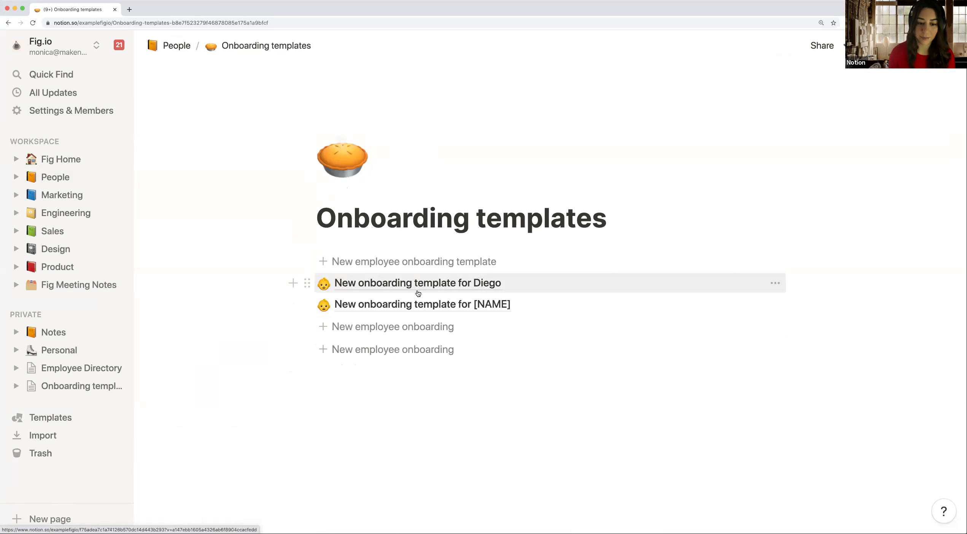
click(426, 301)
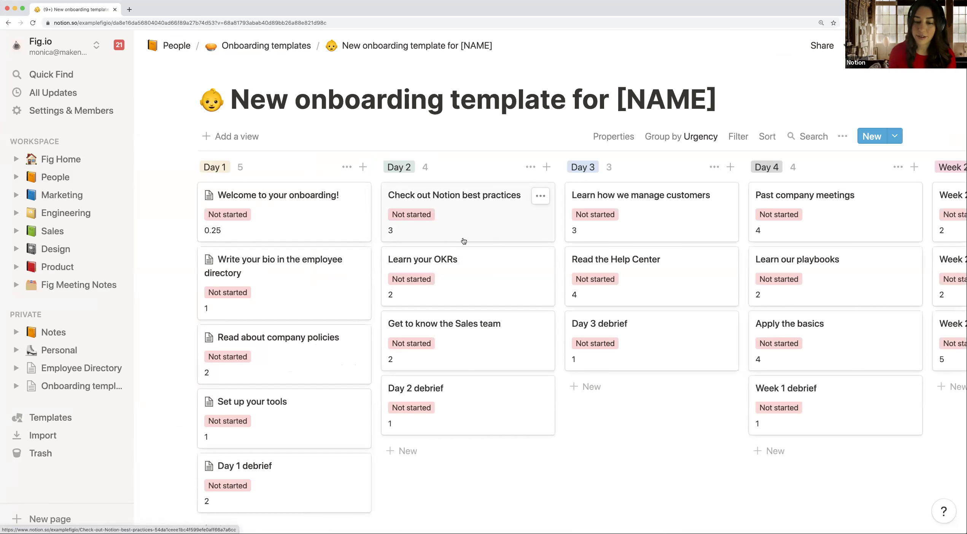
scroll(479, 239, right, 2)
scroll(419, 232, left, 2)
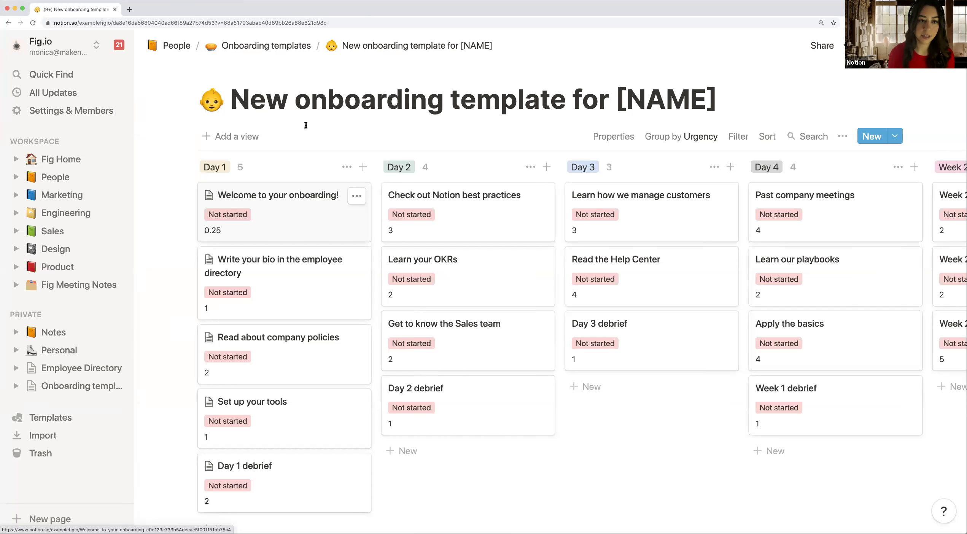
click(299, 46)
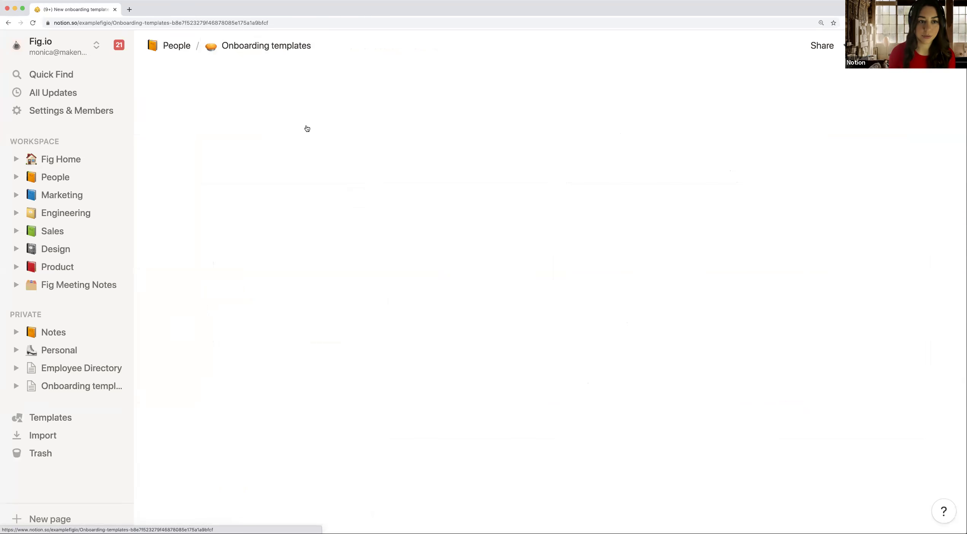
click(178, 45)
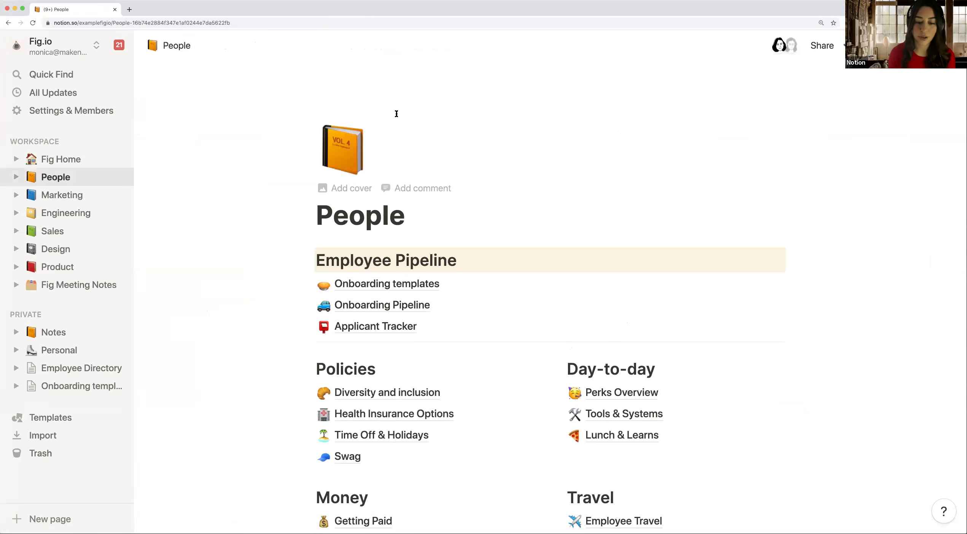
scroll(396, 113, down, 1)
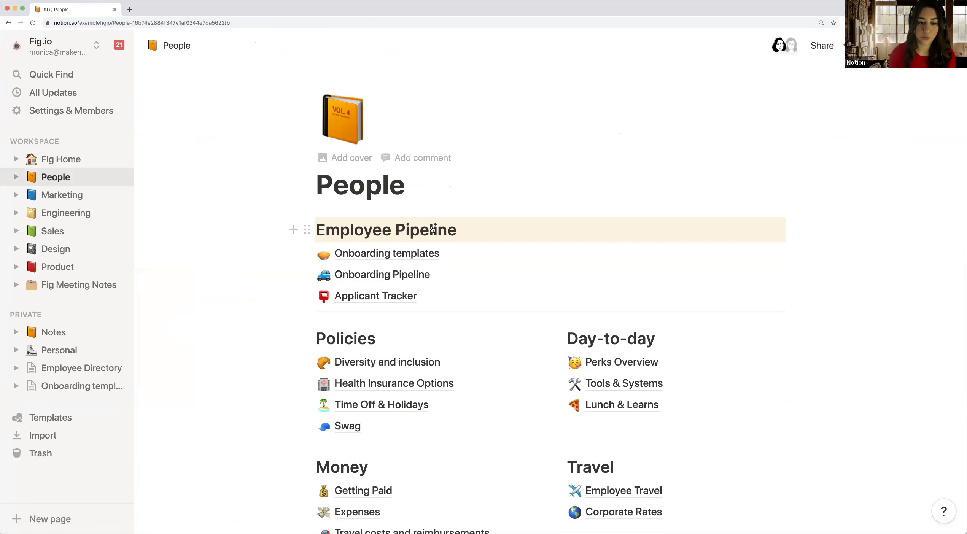
Step: Open the Onboarding Pipeline board and move the Marketing hire's card back to Not started
click(377, 278)
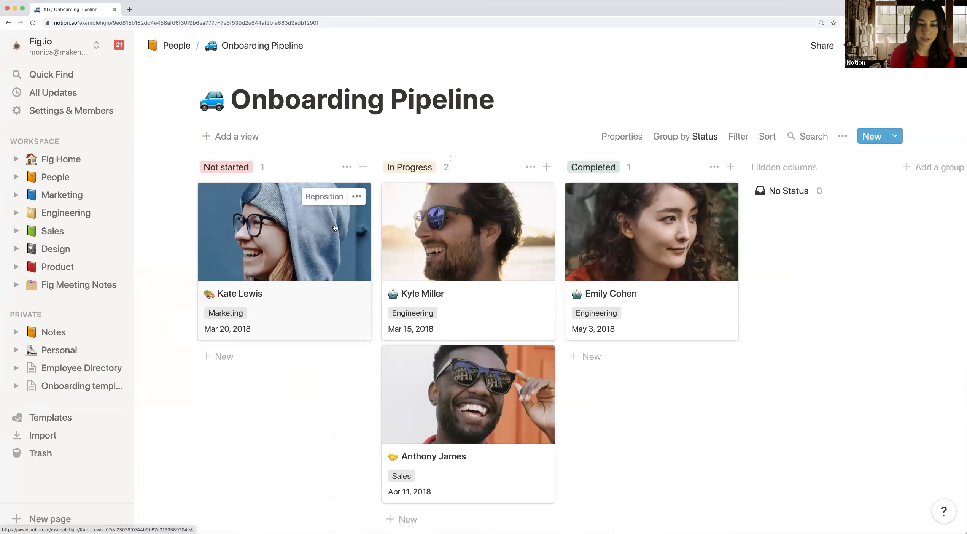
drag(454, 238, 298, 190)
click(270, 155)
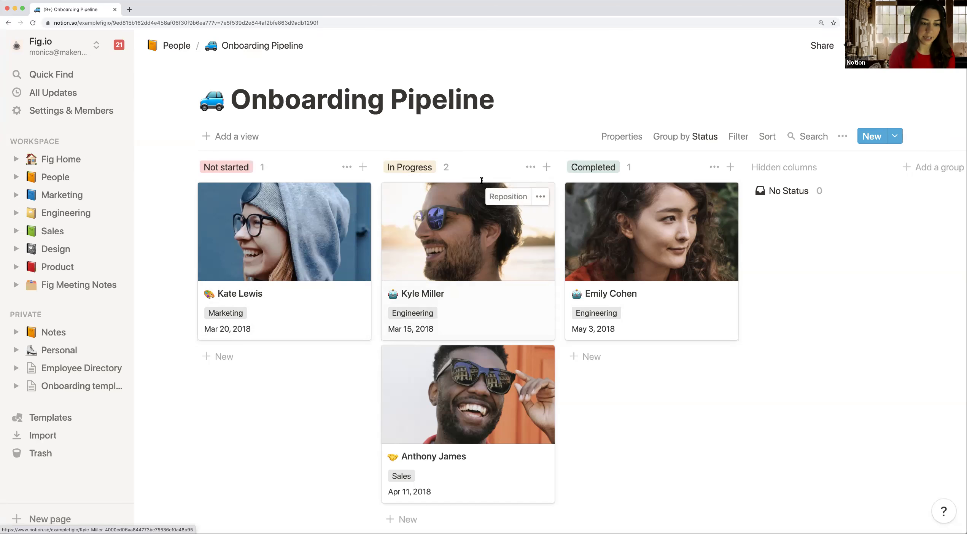
click(265, 302)
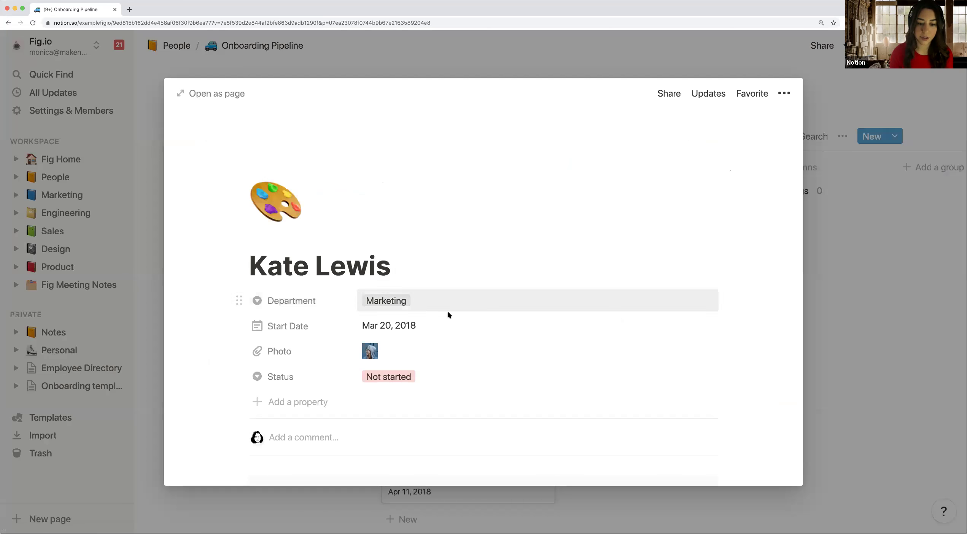
scroll(448, 314, down, 4)
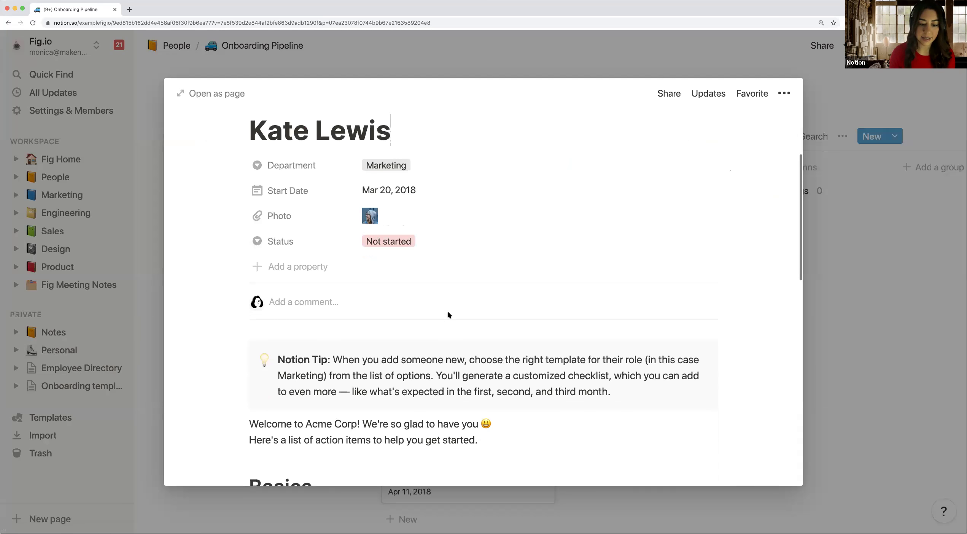
scroll(448, 315, up, 2)
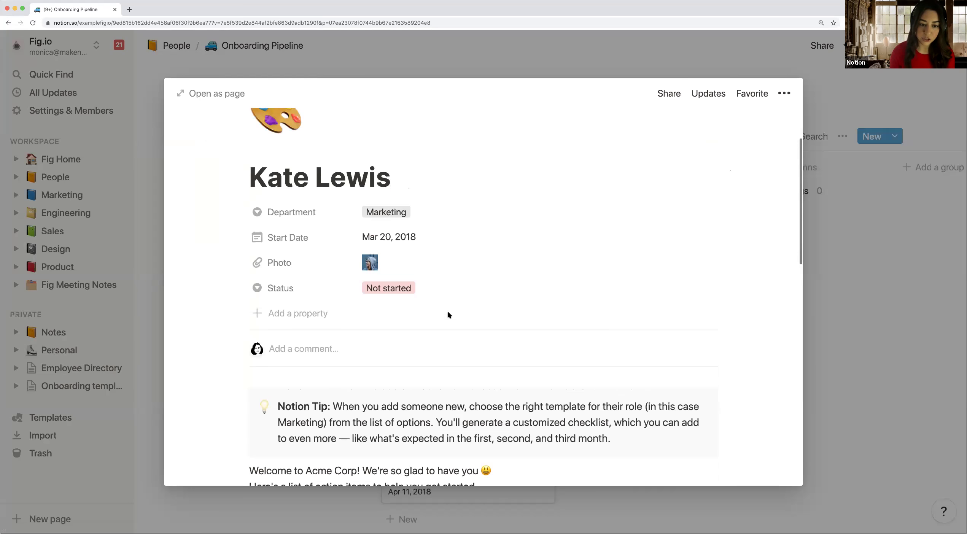
scroll(448, 314, down, 8)
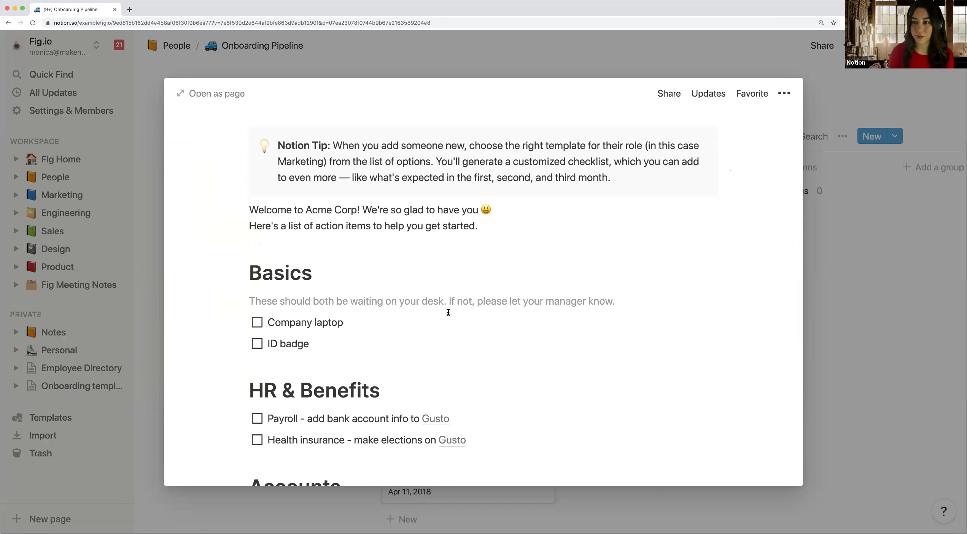
scroll(448, 312, down, 2)
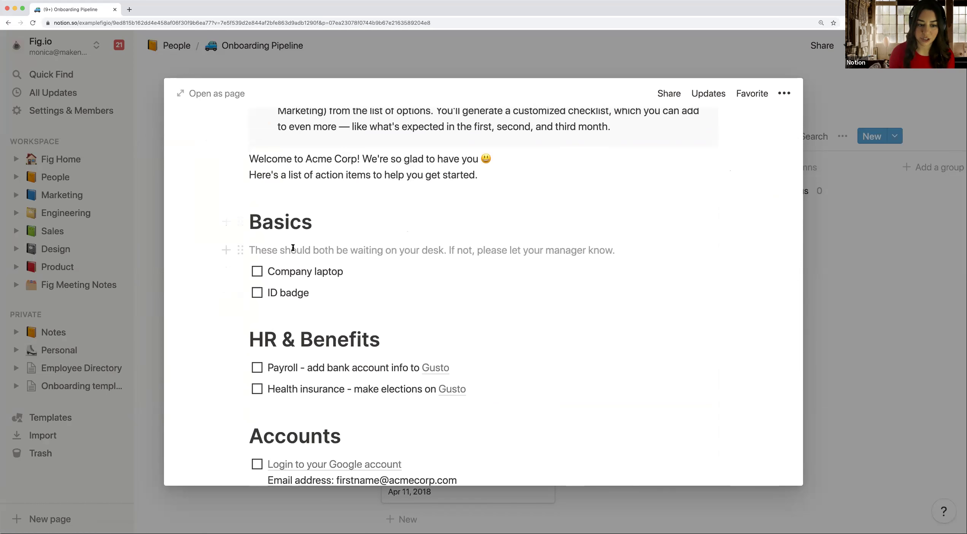
scroll(304, 266, down, 2)
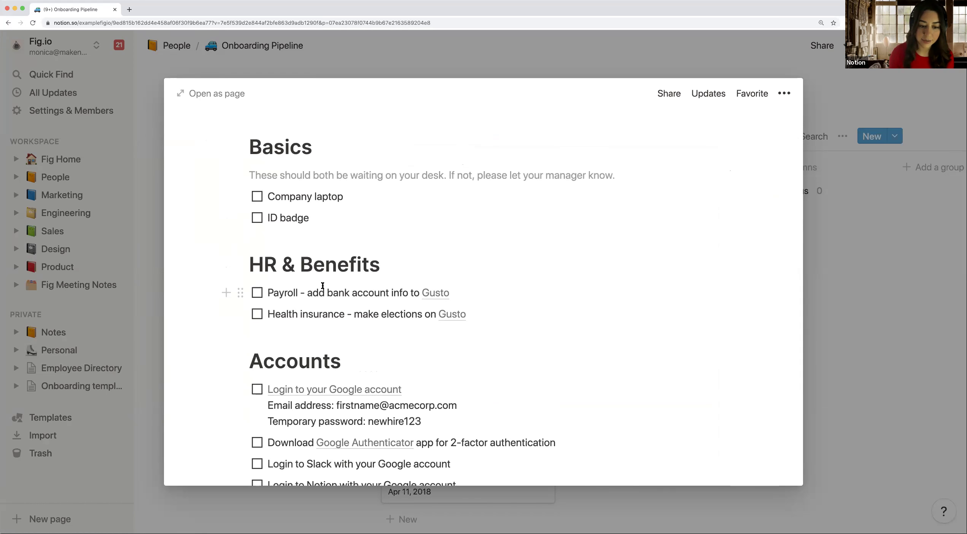
scroll(293, 221, down, 2)
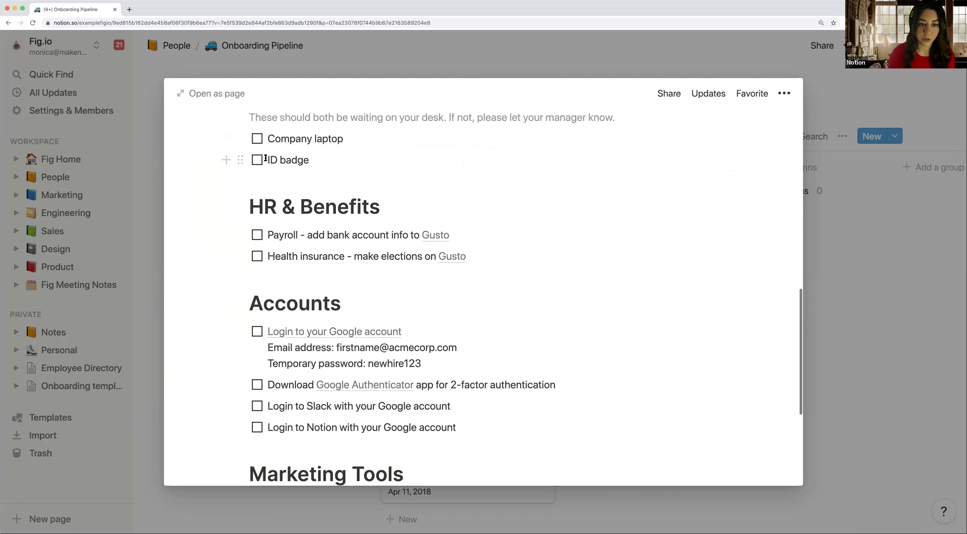
scroll(277, 171, up, 1)
scroll(313, 268, down, 2)
scroll(314, 269, down, 5)
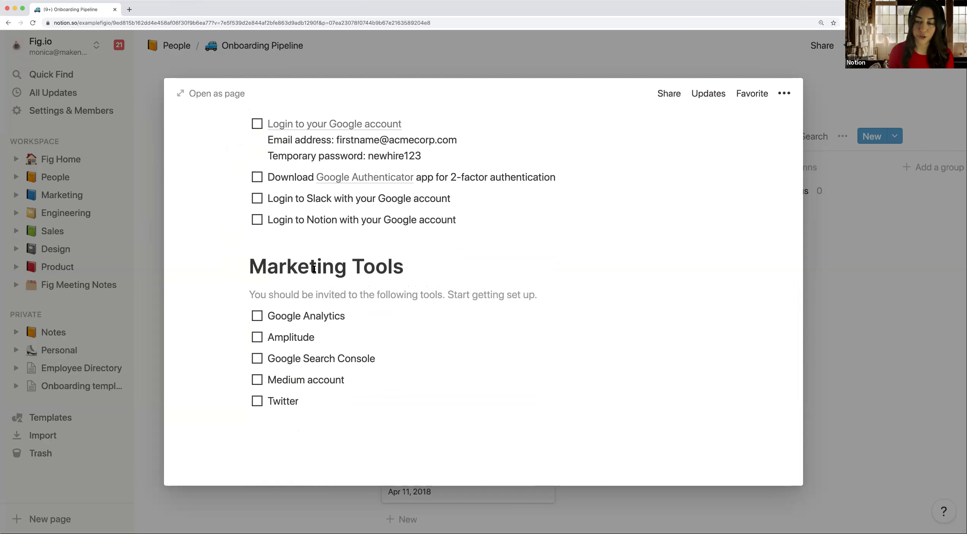
scroll(313, 267, up, 15)
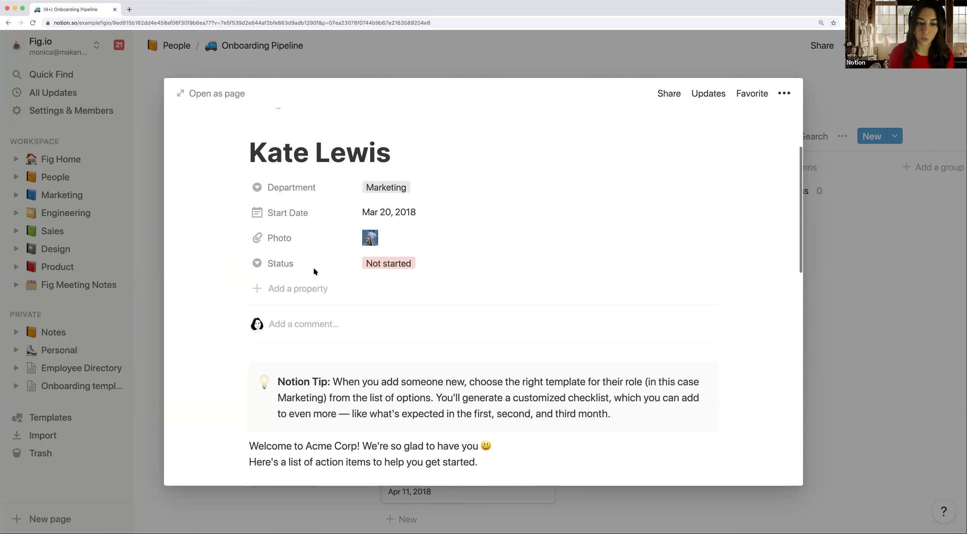
scroll(314, 267, down, 10)
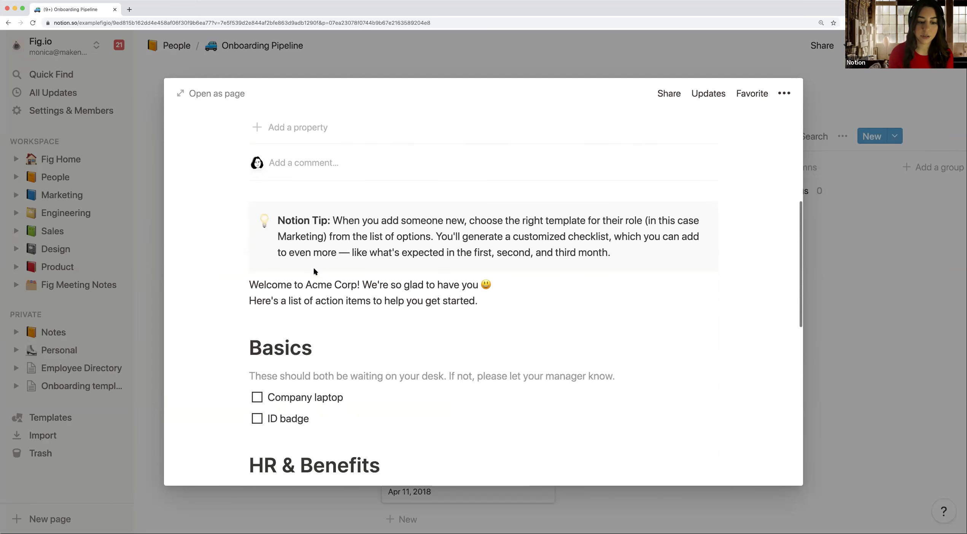
scroll(314, 268, down, 2)
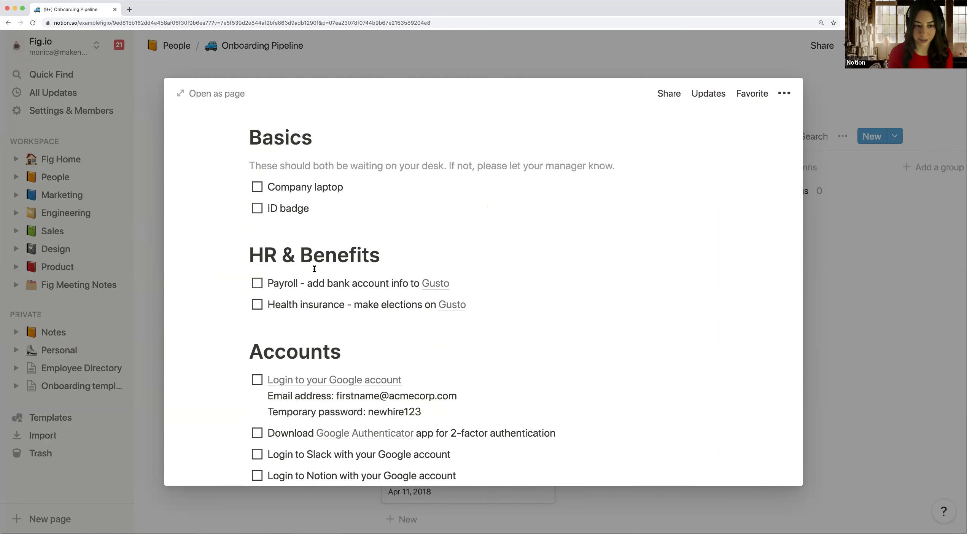
scroll(315, 269, up, 2)
scroll(314, 269, up, 2)
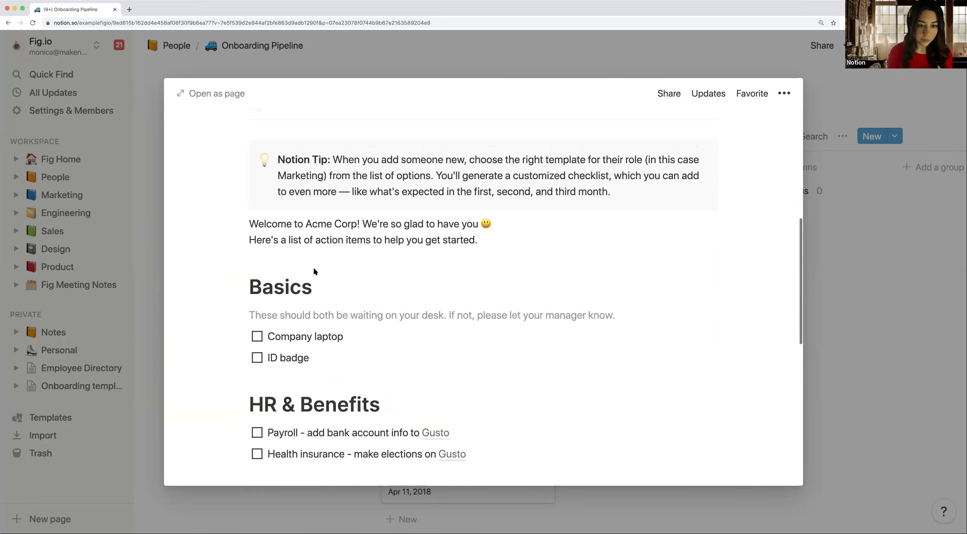
scroll(315, 269, up, 1)
scroll(314, 269, down, 5)
scroll(314, 270, down, 6)
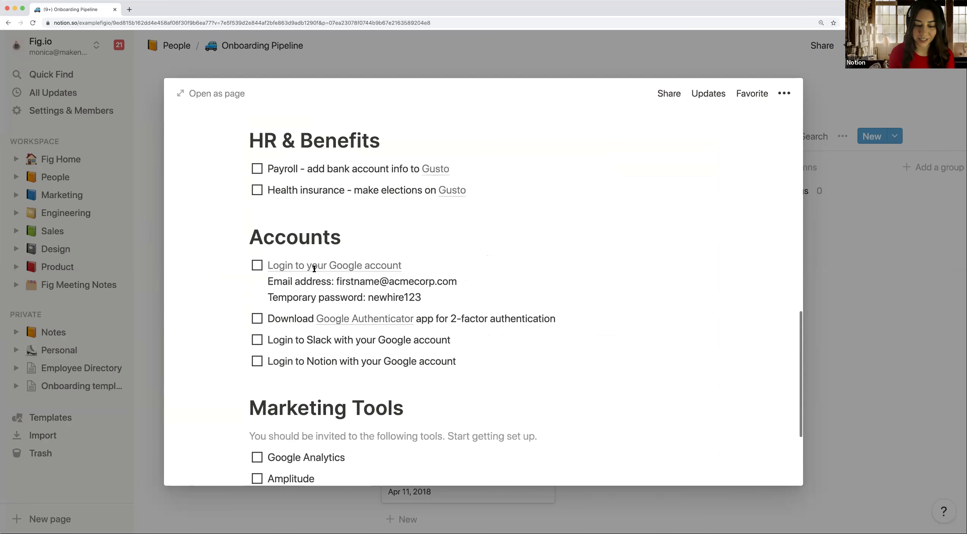
Step: Below Twitter, add 'Once you've completed this checklist, please move onto your 30 Days Board' linking 'New onboarding template for [NAME]'
click(289, 433)
key(Return)
key(Return)
text(Once you')
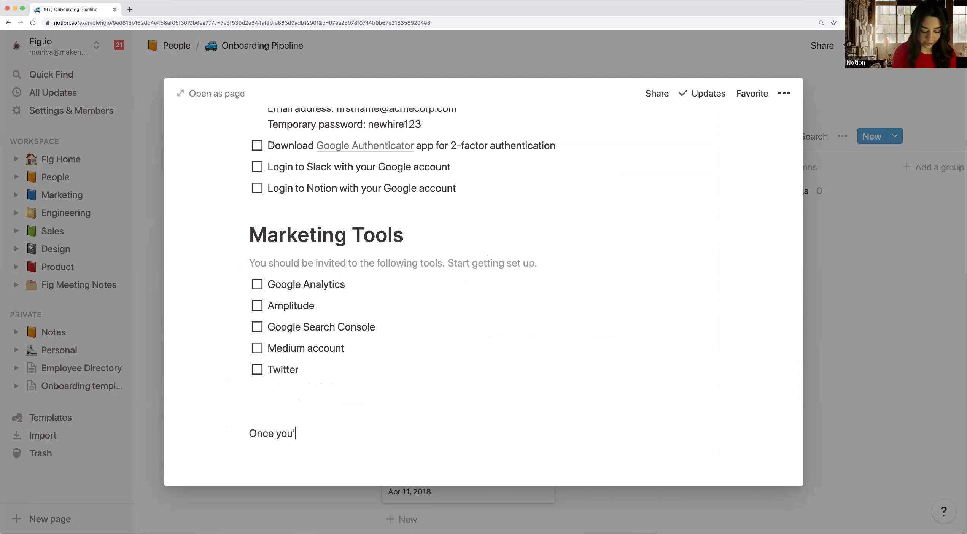
text(ve complete d this chevklis)
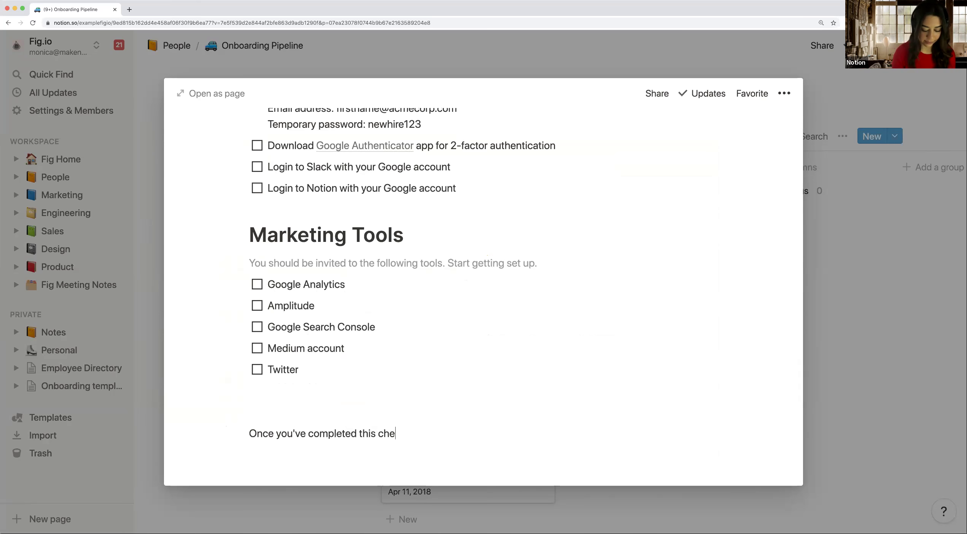
key(BackSpace)
key(BackSpace)
key(BackSpace)
key(BackSpace)
text(klist, please move onto your )
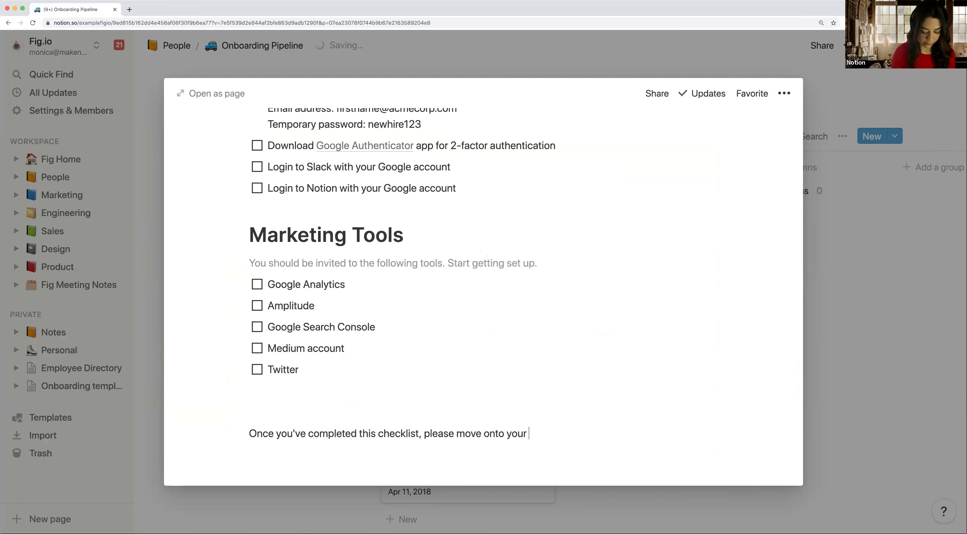
text(30 Days)
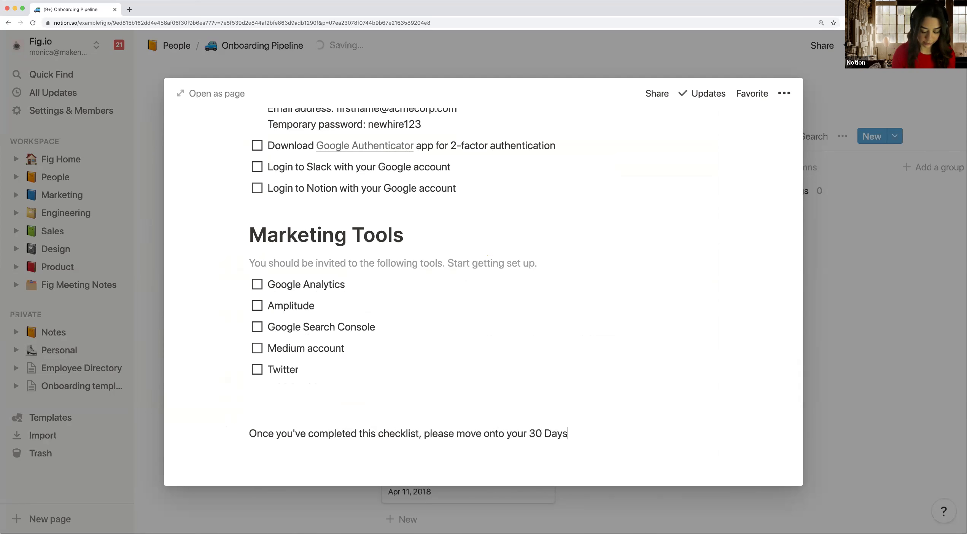
text( Board )
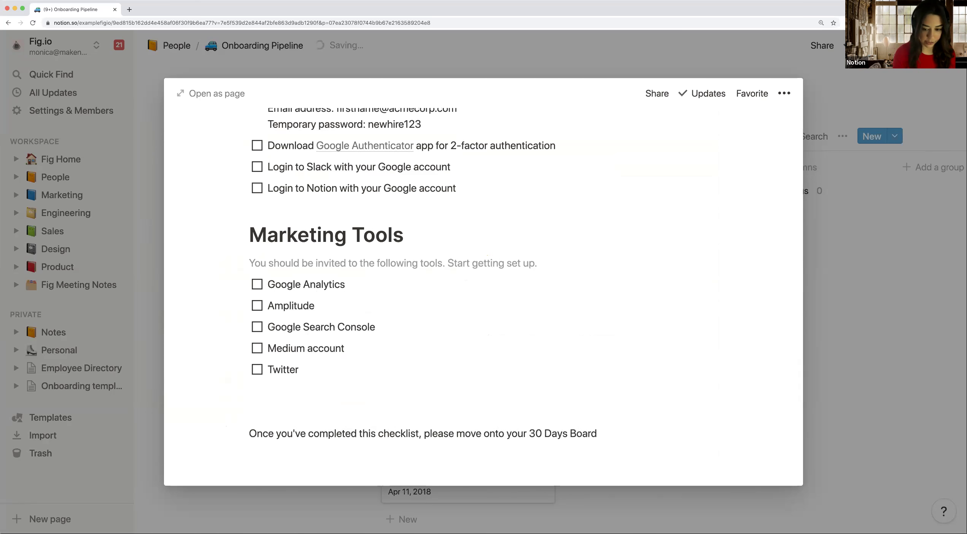
text(@)
text(onboardin)
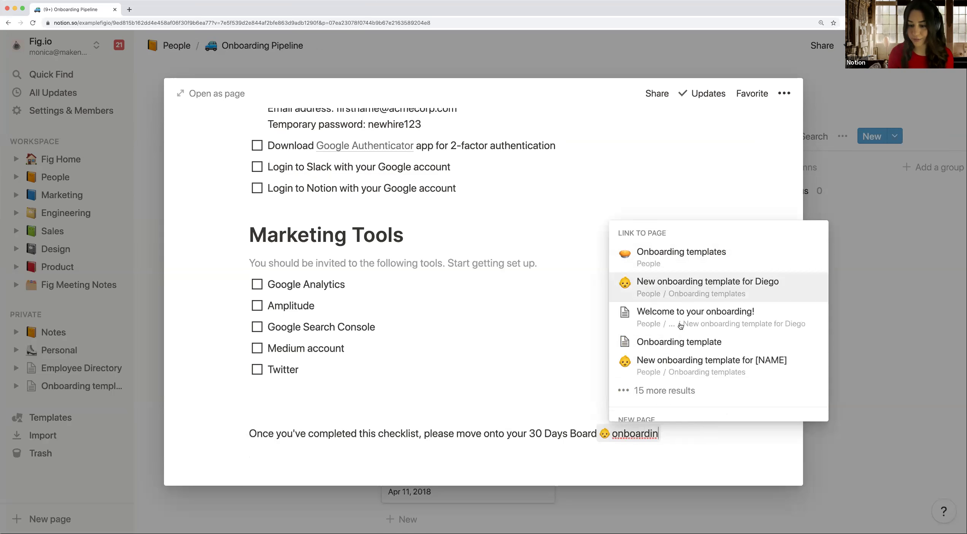
click(703, 367)
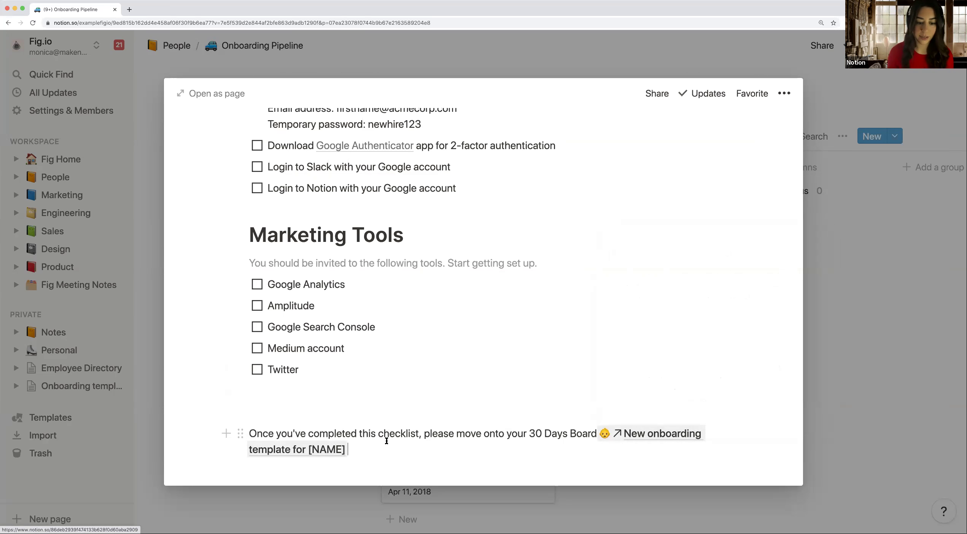
Step: Remove the extra blank line above the closing note and review the checklist
click(364, 408)
key(BackSpace)
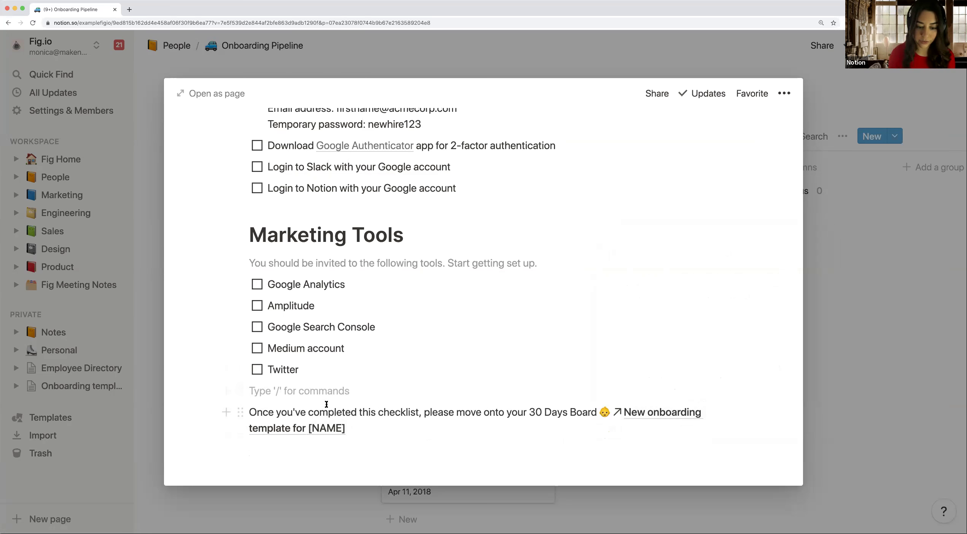
scroll(329, 331, up, 6)
scroll(330, 332, up, 5)
scroll(329, 331, down, 10)
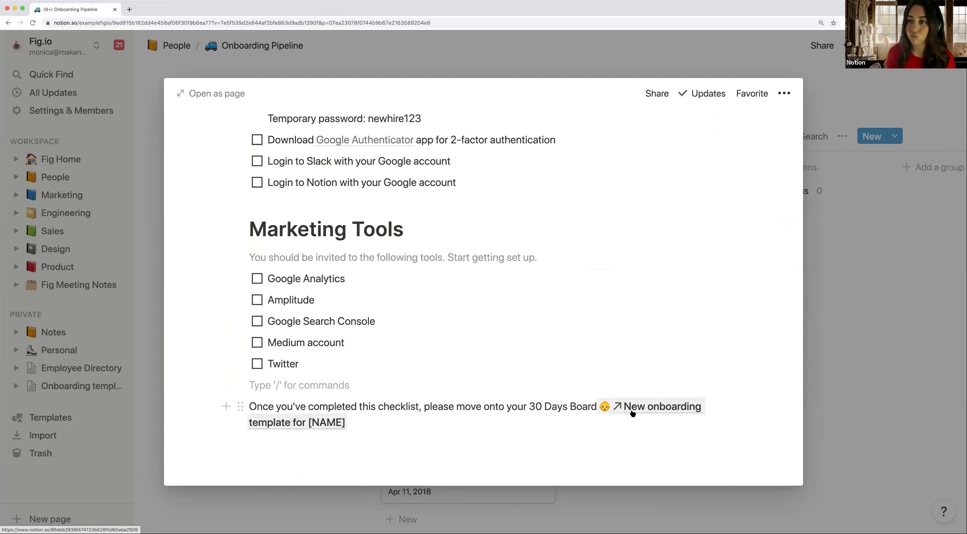
scroll(474, 180, up, 15)
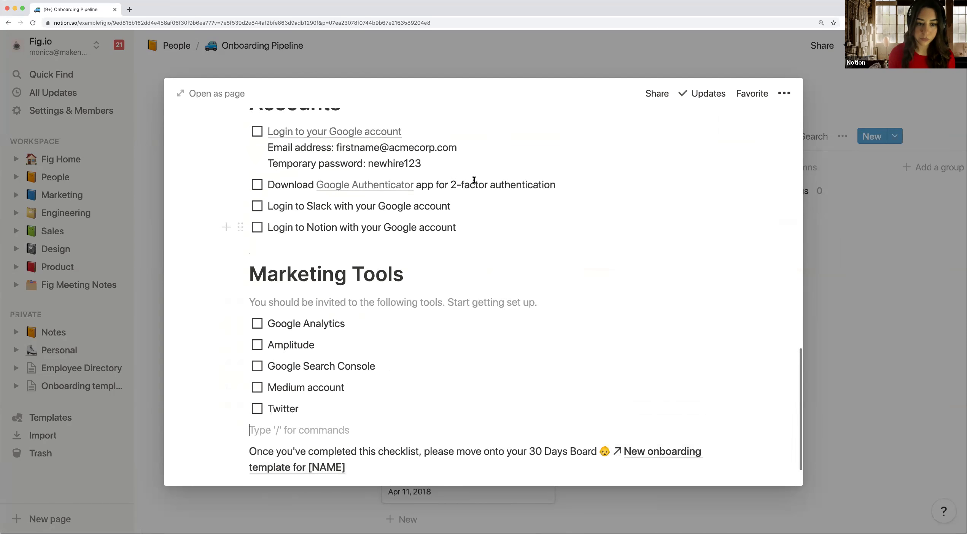
Step: Move the Mar 15, 2018 Engineering hire card from In Progress to Completed
click(473, 71)
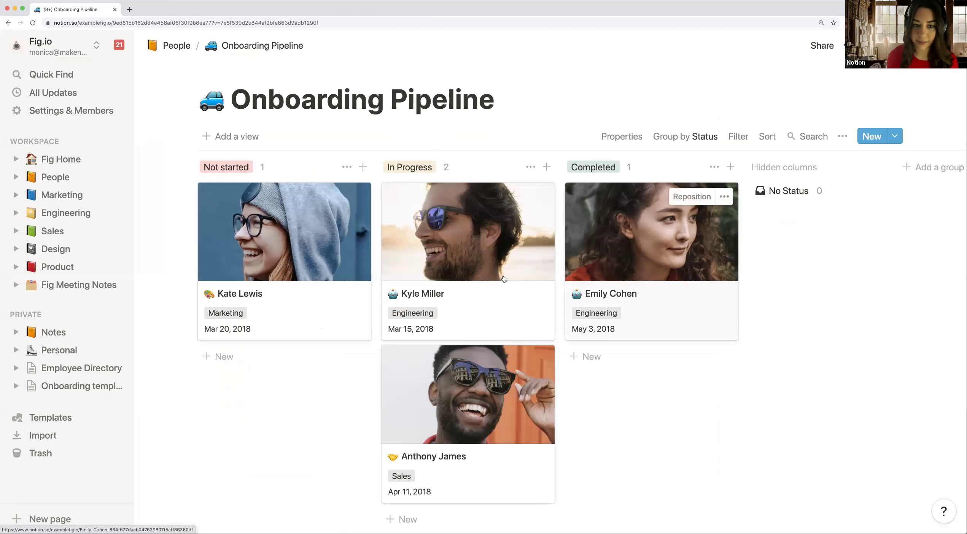
scroll(373, 230, down, 2)
scroll(373, 230, down, 2)
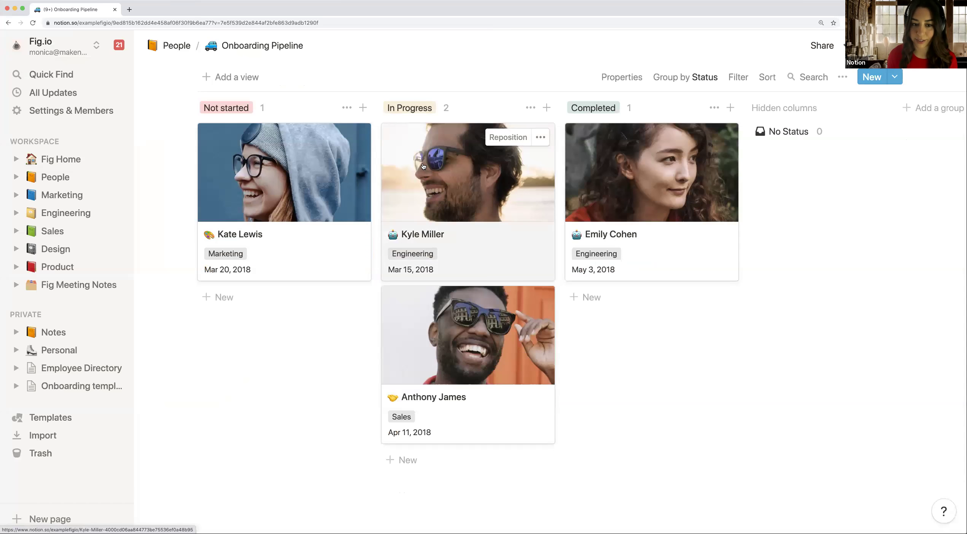
drag(423, 166, 601, 288)
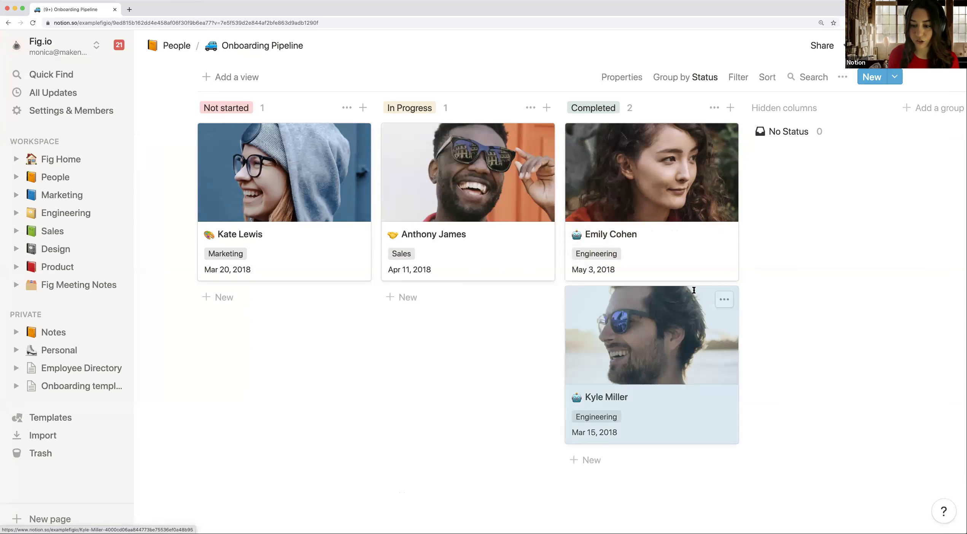
Step: Check that the moved hire's page shows Completed status, then return to the board
scroll(765, 280, down, 2)
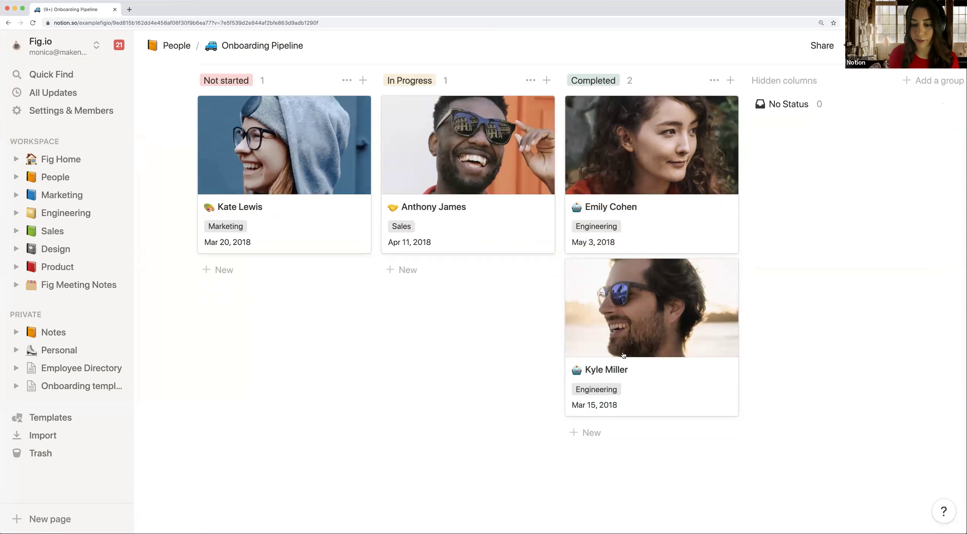
scroll(656, 336, up, 2)
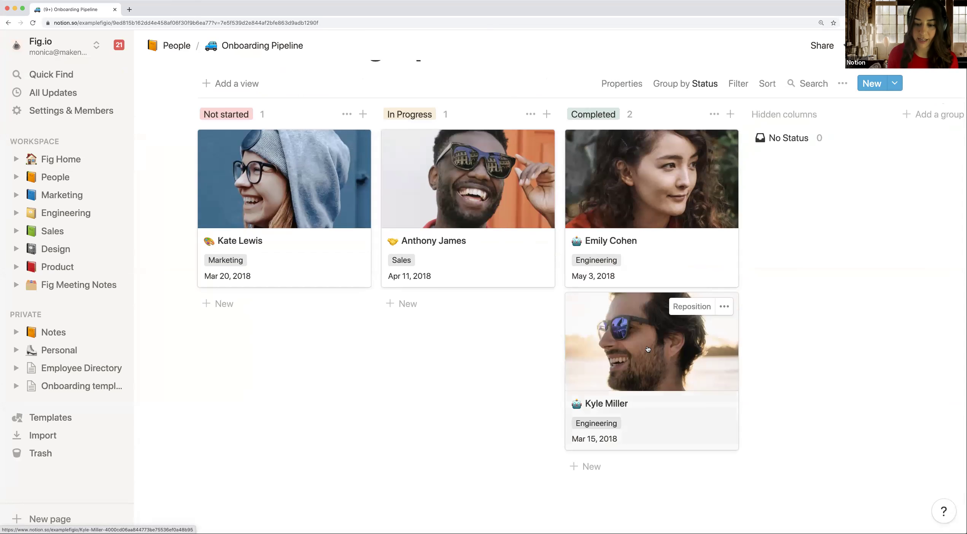
click(648, 349)
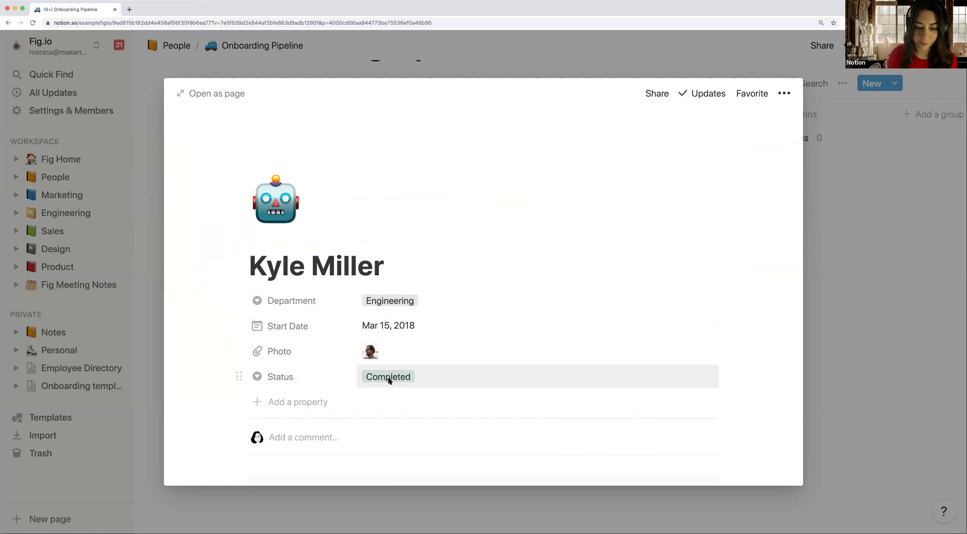
scroll(389, 381, down, 6)
click(496, 60)
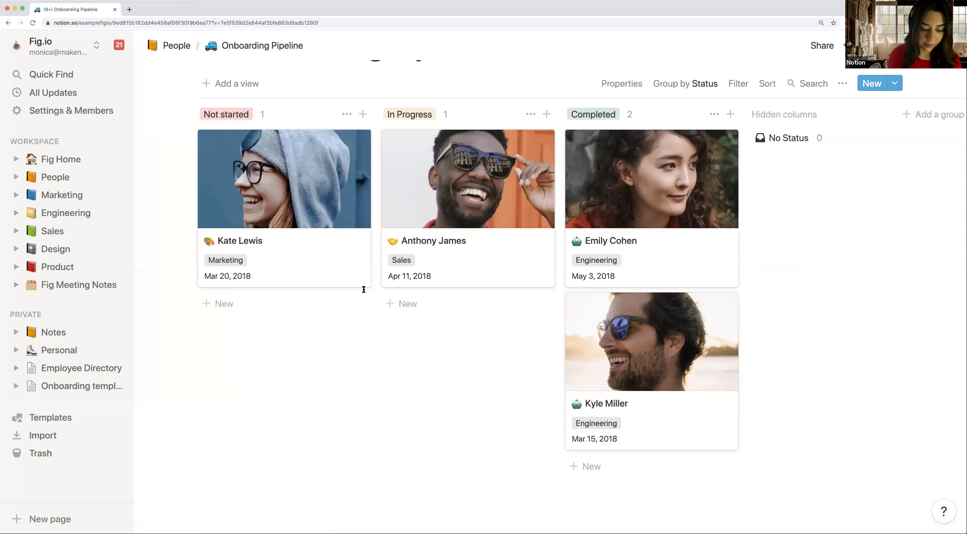
scroll(364, 290, up, 2)
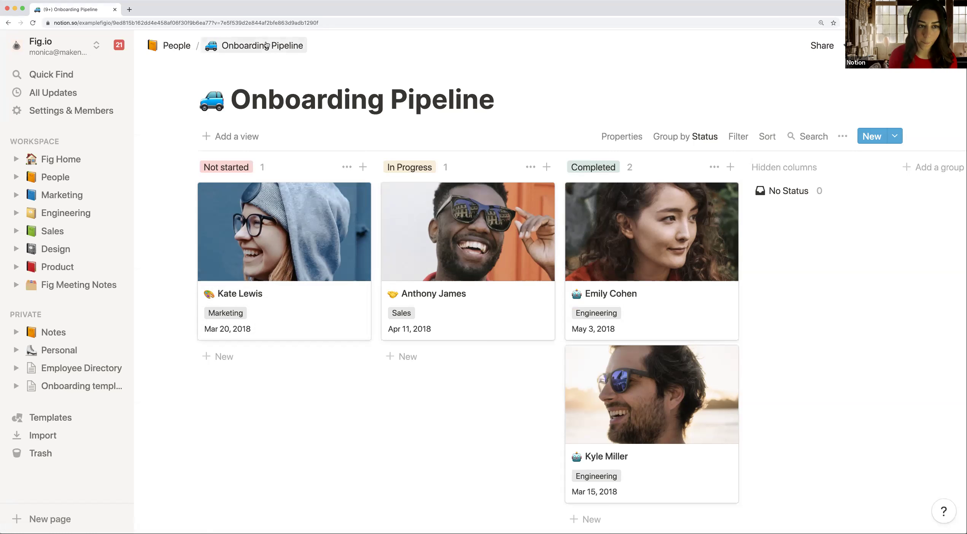
Step: Return to the People wiki via the breadcrumb and scroll down its sections
click(189, 46)
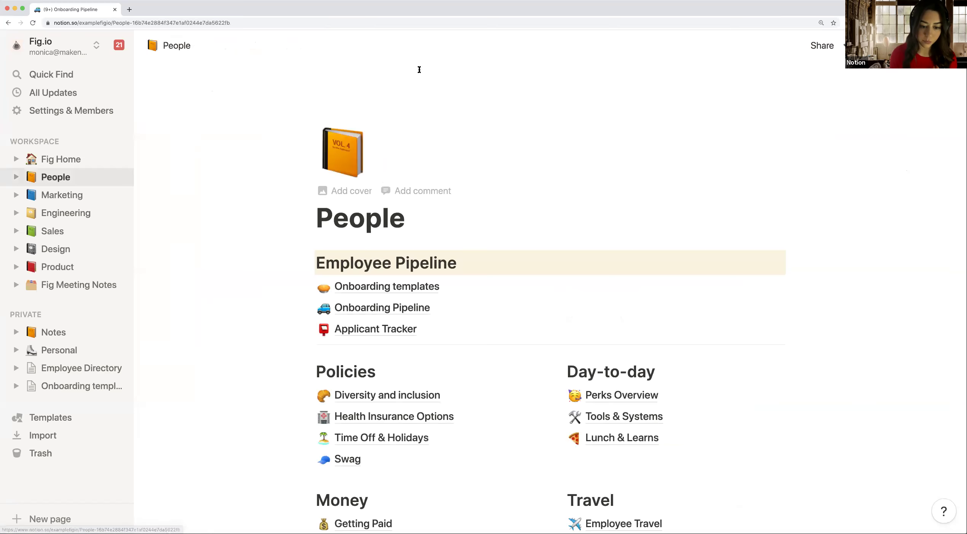
scroll(383, 225, down, 3)
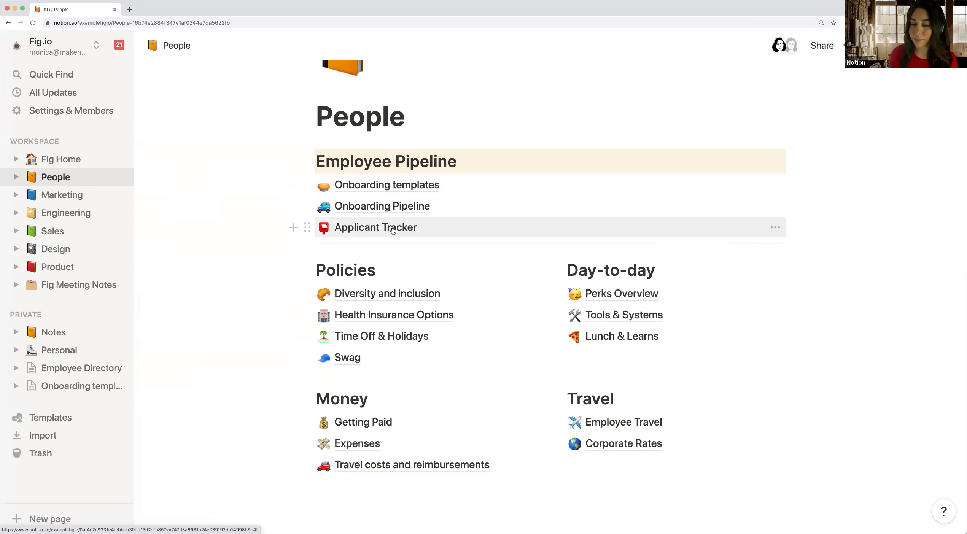
Step: Open the Applicant Tracker from Employee Pipeline and view its Lead, Screen and Interview columns
click(393, 230)
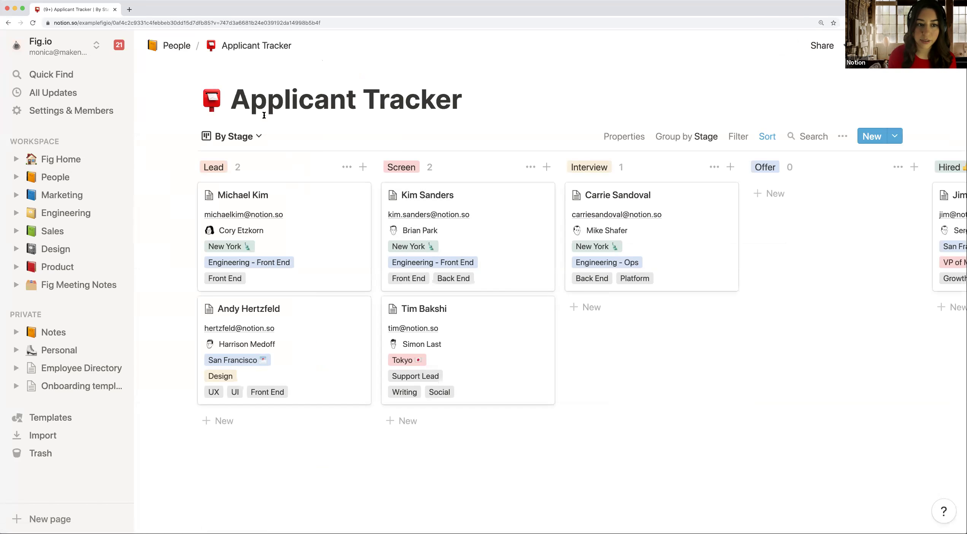
drag(230, 102, 430, 107)
click(429, 107)
scroll(339, 164, down, 1)
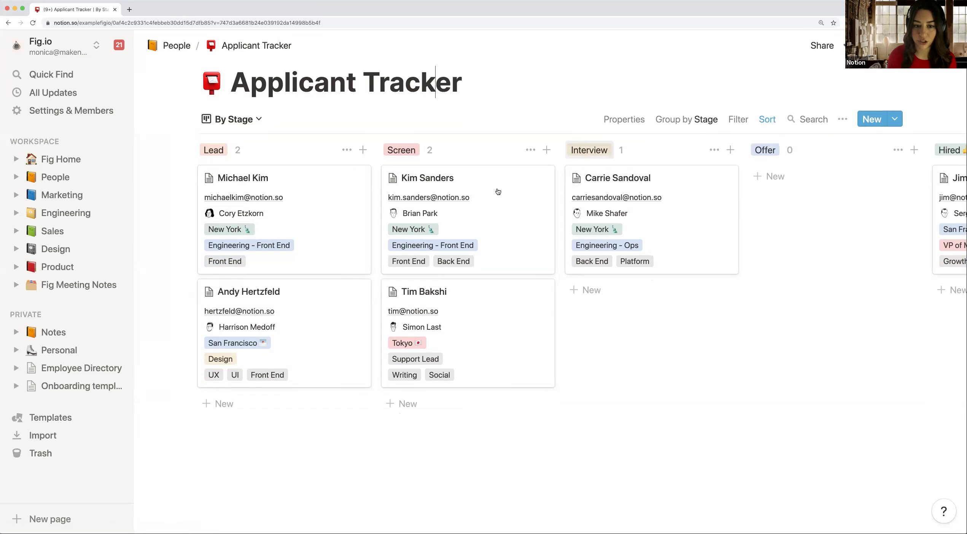
Step: Open the first Lead candidate's record, scroll through its details, and close it
click(304, 212)
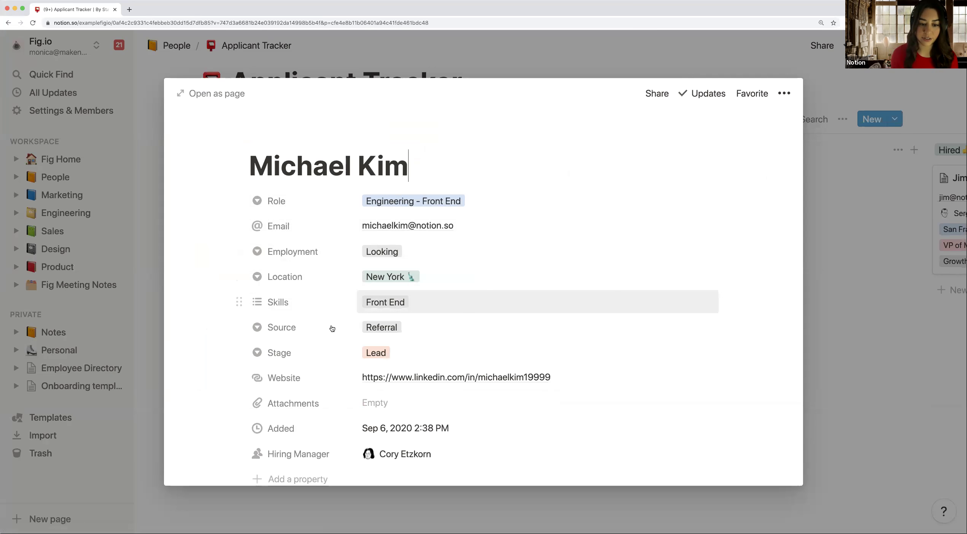
scroll(394, 331, down, 1)
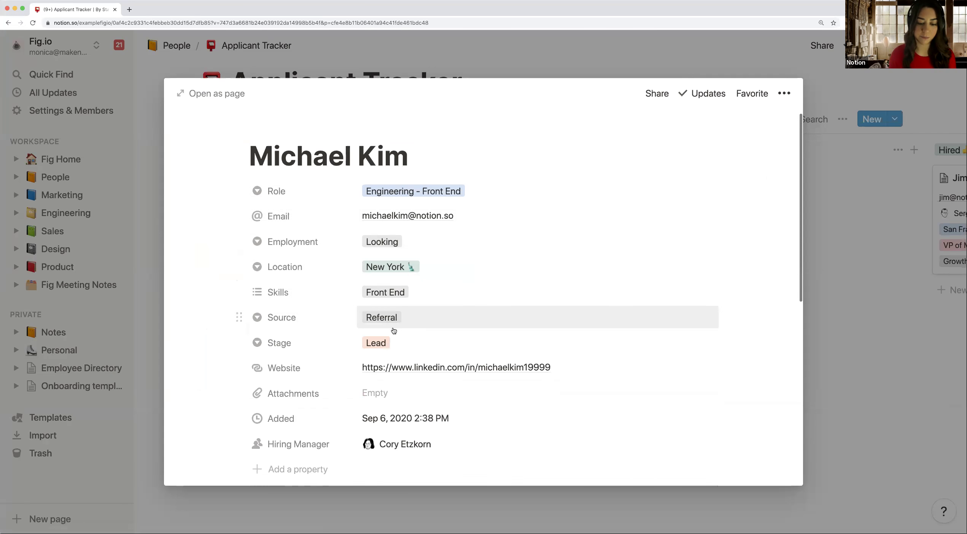
scroll(394, 331, down, 10)
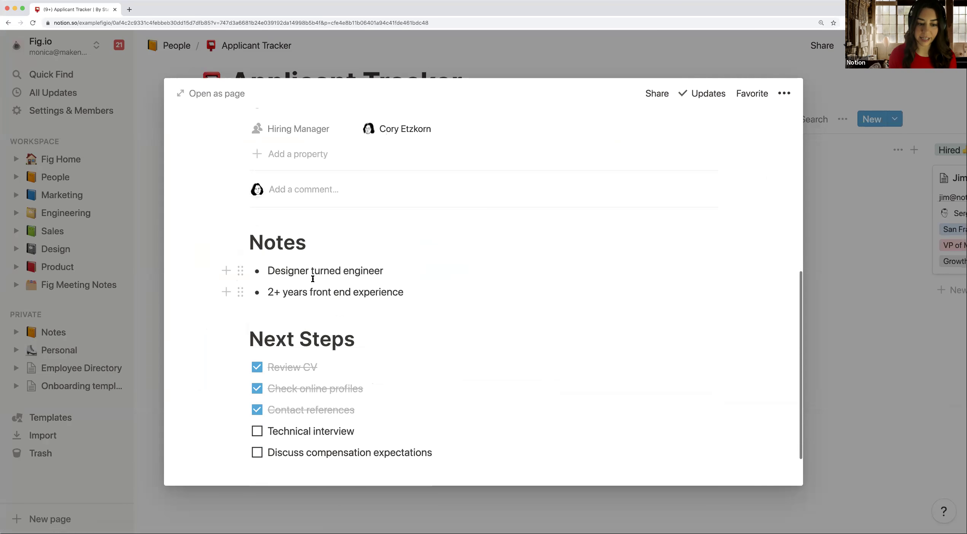
scroll(340, 294, down, 5)
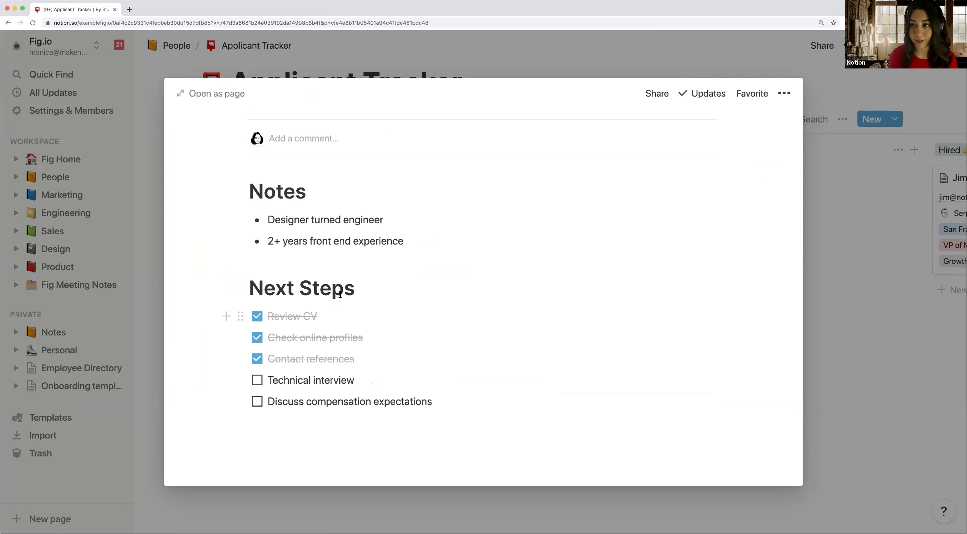
scroll(360, 324, up, 10)
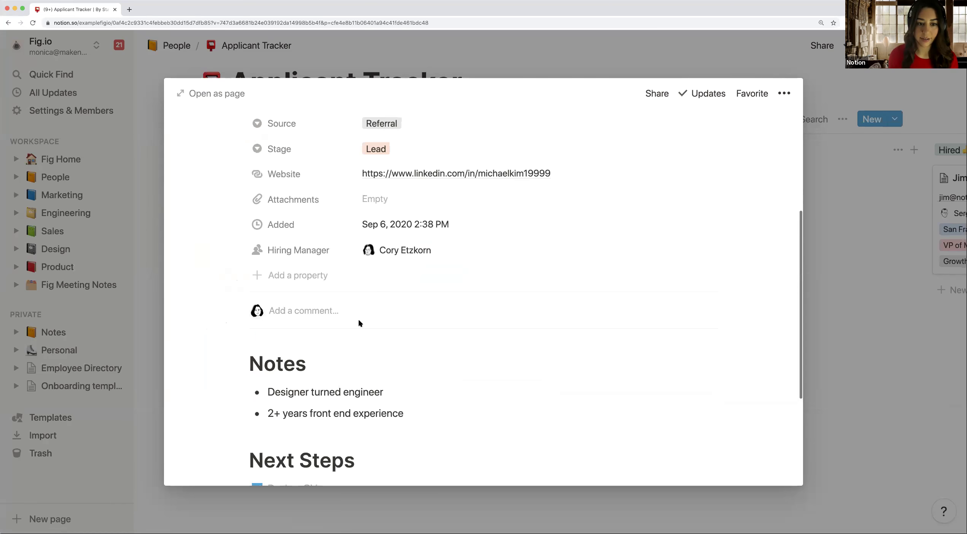
scroll(360, 323, up, 5)
click(455, 152)
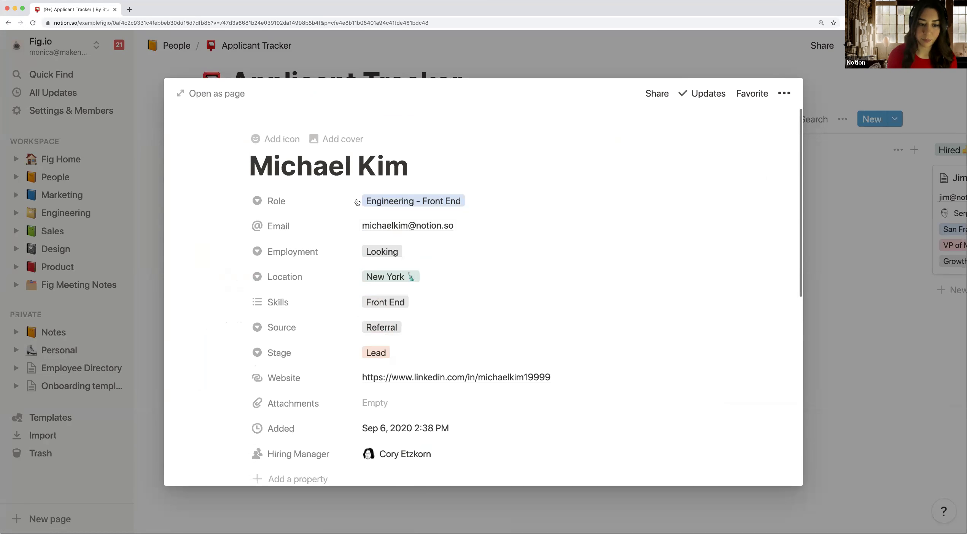
scroll(331, 226, down, 1)
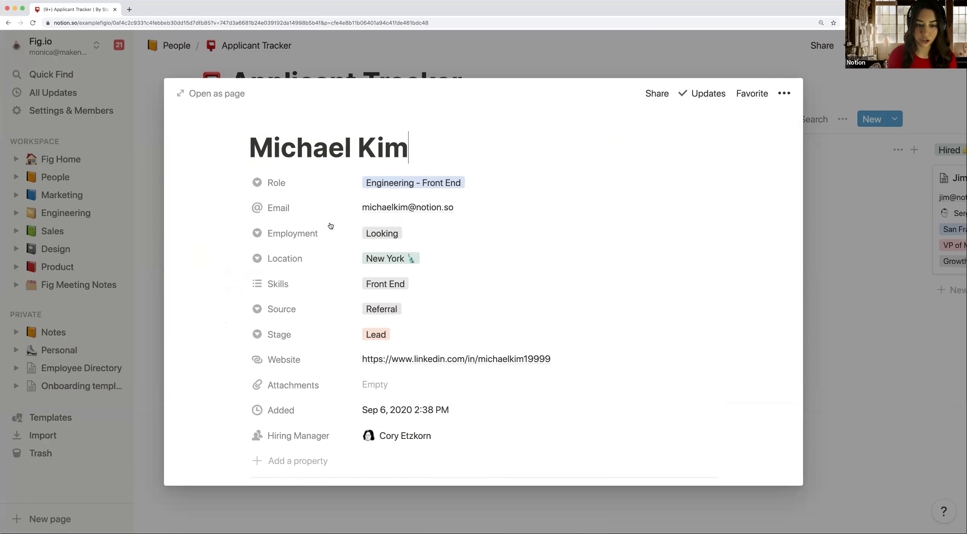
scroll(330, 226, down, 1)
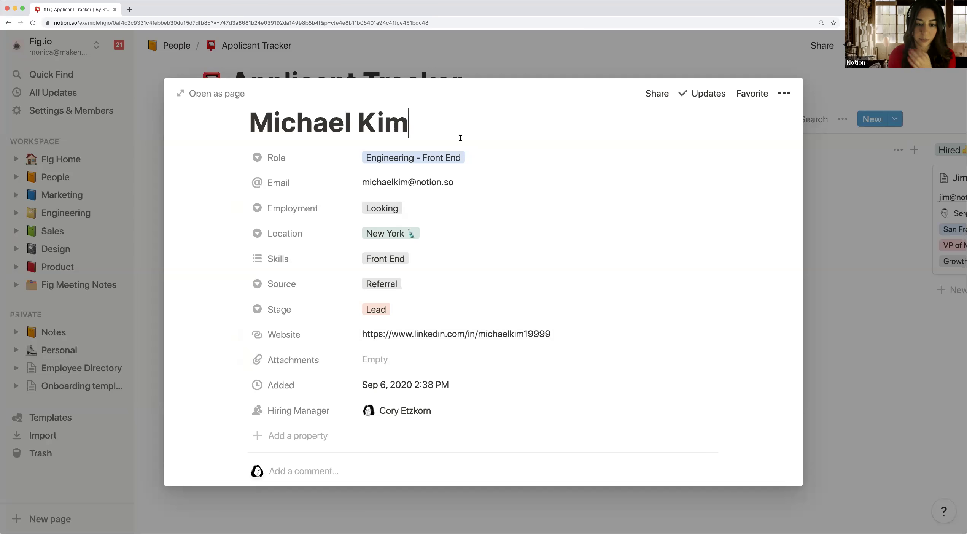
click(501, 69)
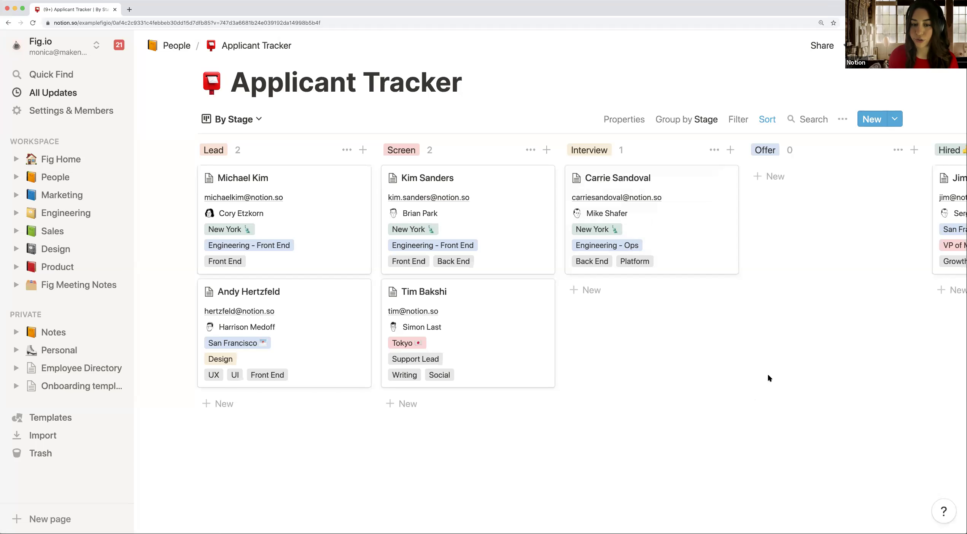
Step: Open the Applicant Tracker's Share panel showing Everyone at Fig.io with Full access
click(548, 98)
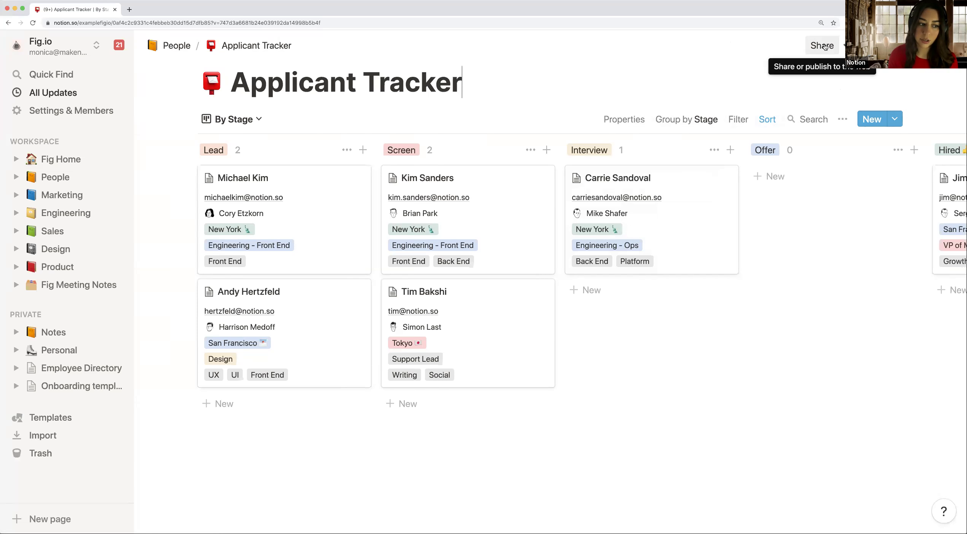
click(823, 46)
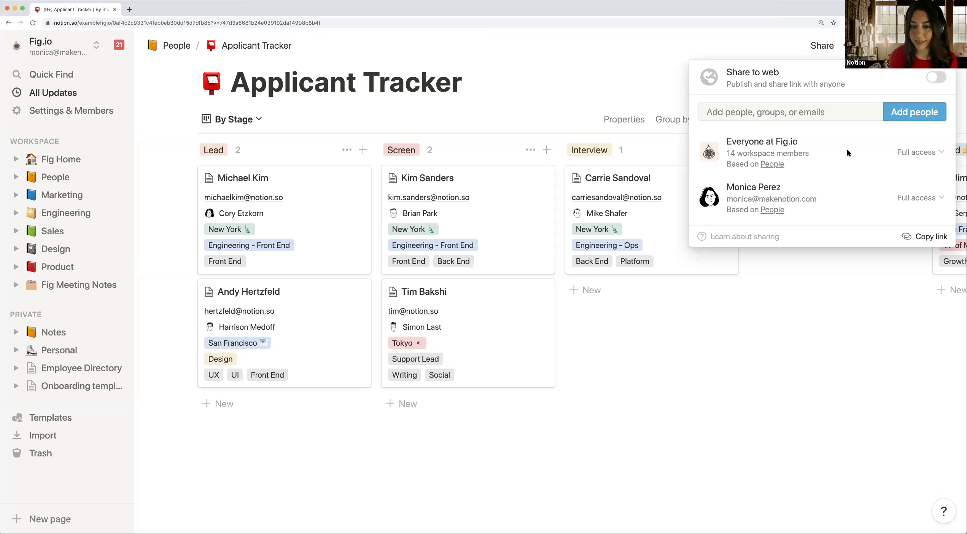
Step: Invite the HR group to the Applicant Tracker with Full access
click(791, 114)
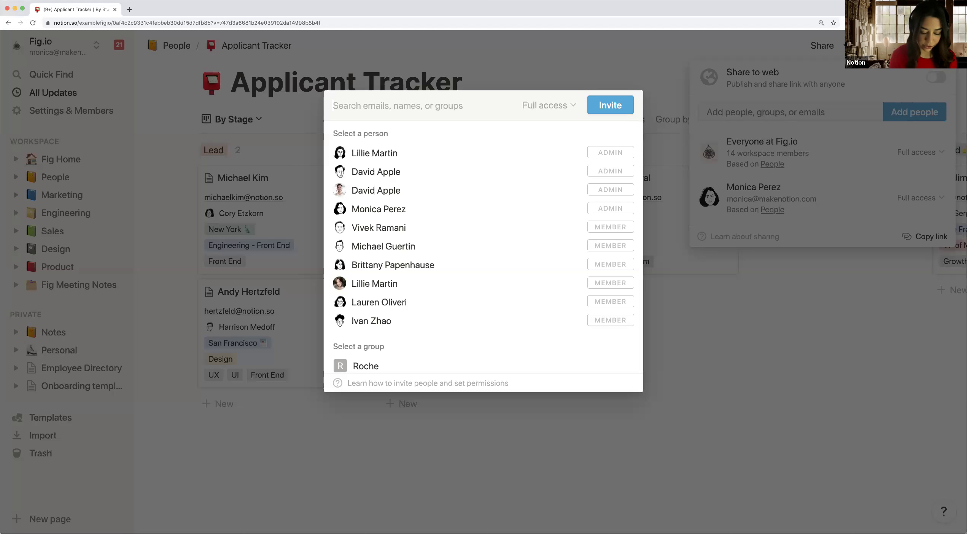
text(hr)
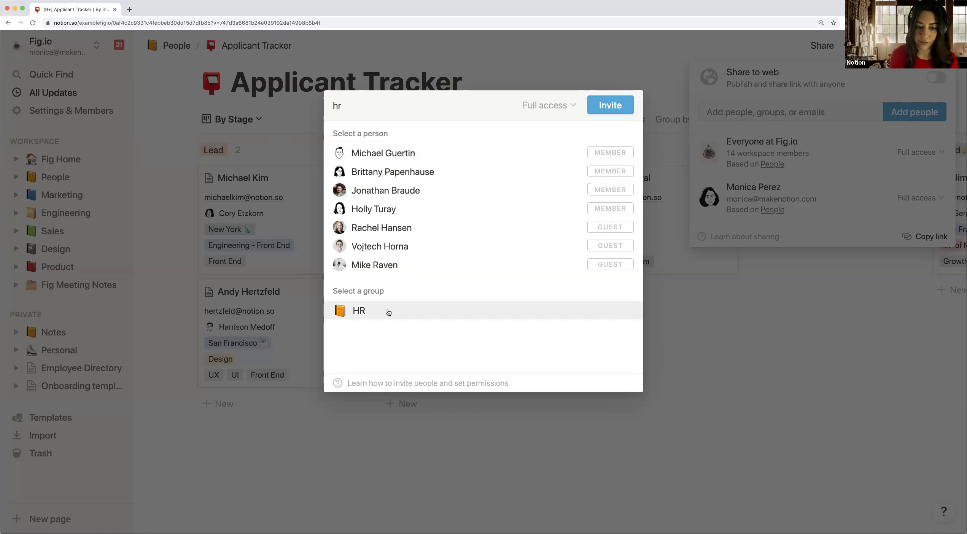
click(388, 312)
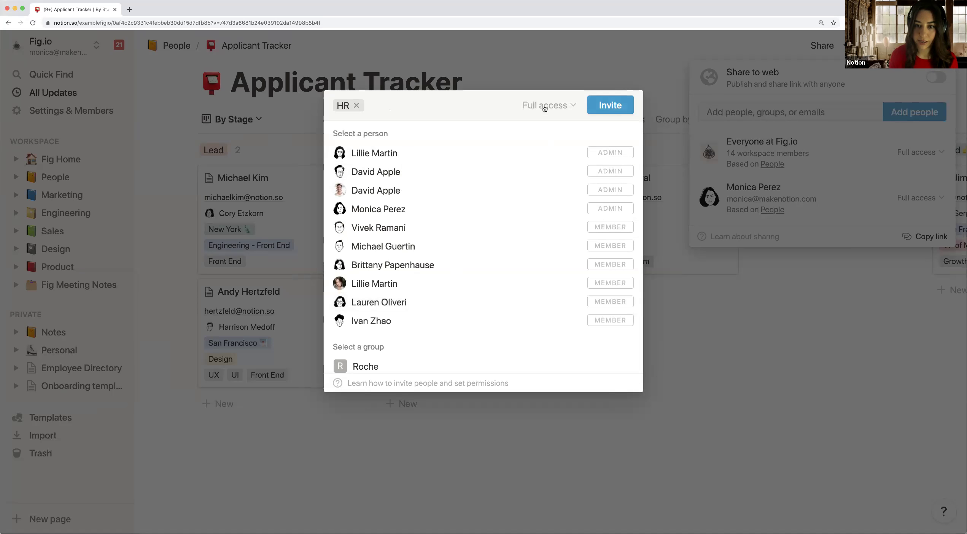
click(604, 106)
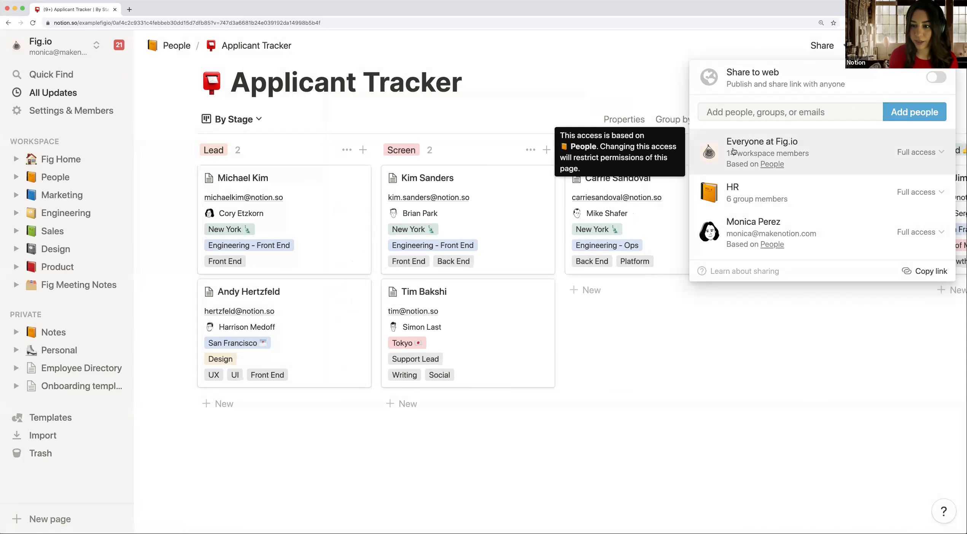
Step: Set Everyone at Fig.io to Can view on the Applicant Tracker and confirm restricting access
click(933, 153)
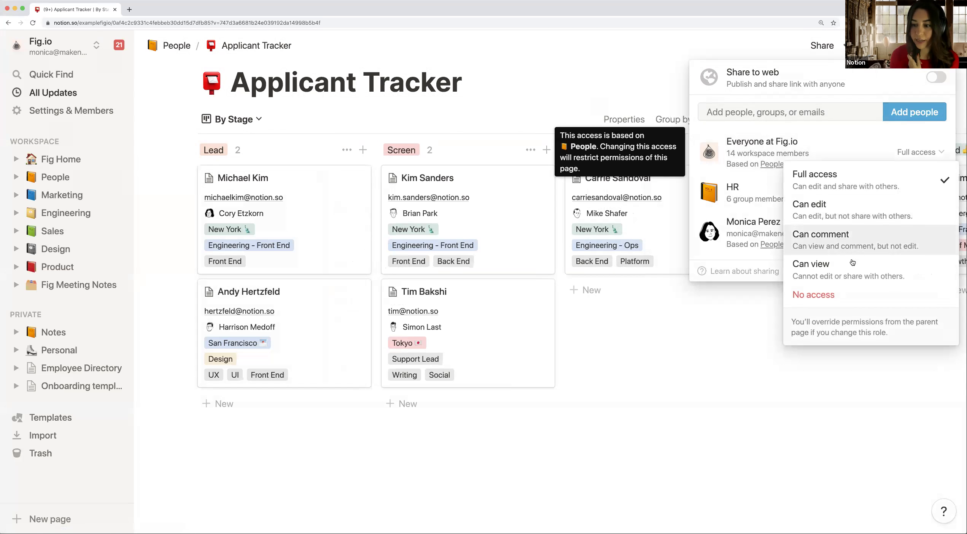
click(849, 272)
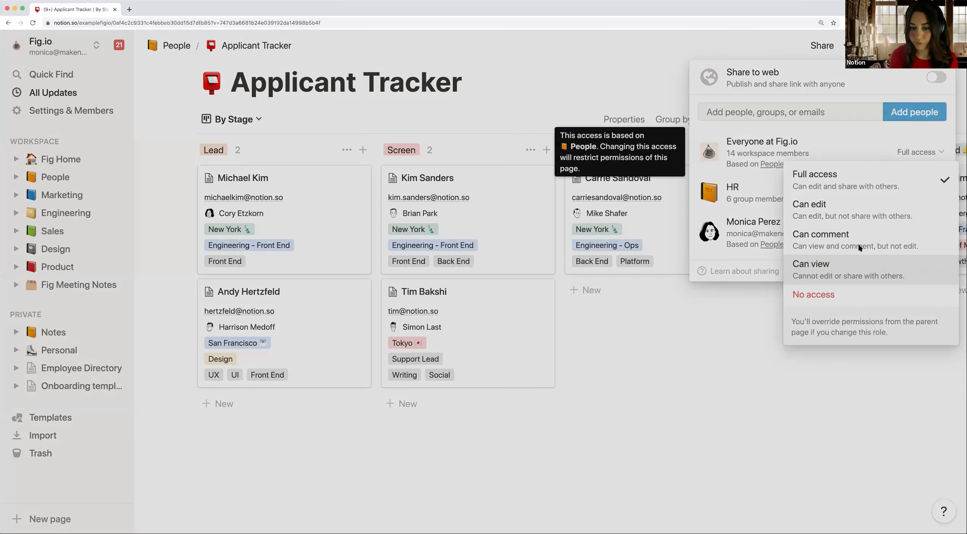
key(Return)
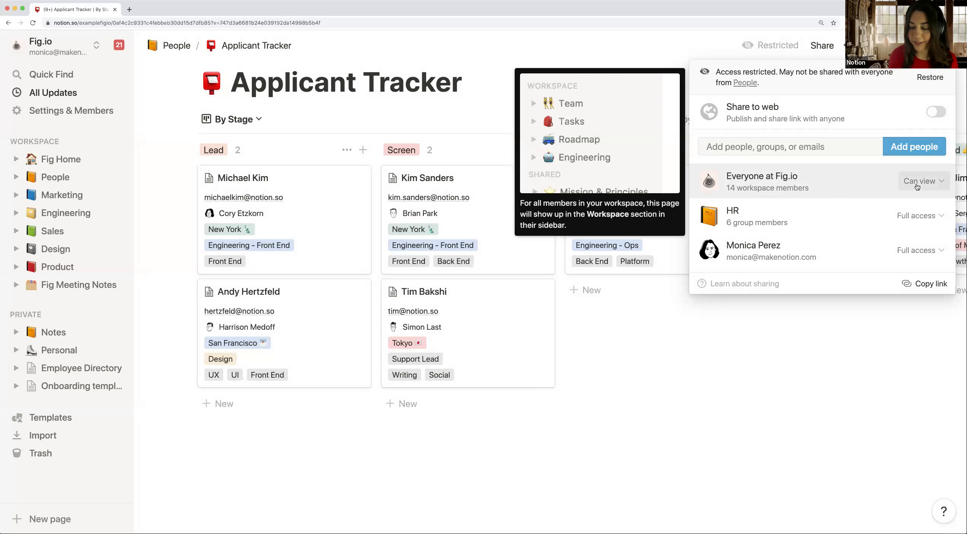
mouse_move(760, 227)
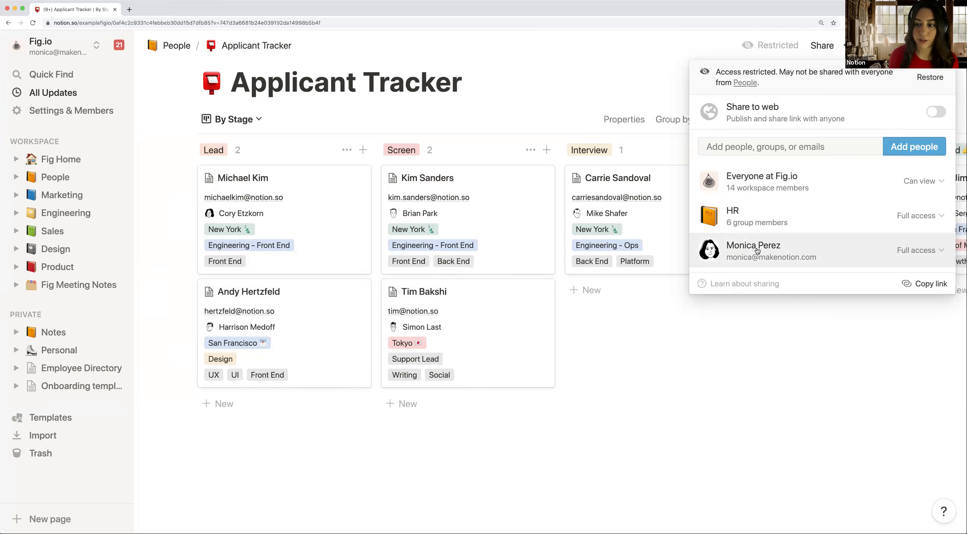
Step: Recheck the Can view level, close the sharing panel, and go to the Employee Directory
click(923, 181)
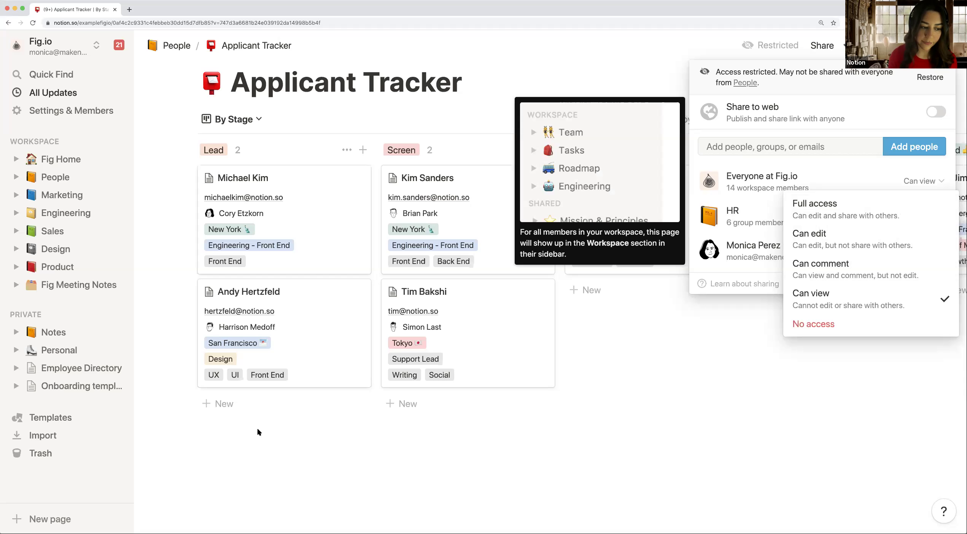
key(Escape)
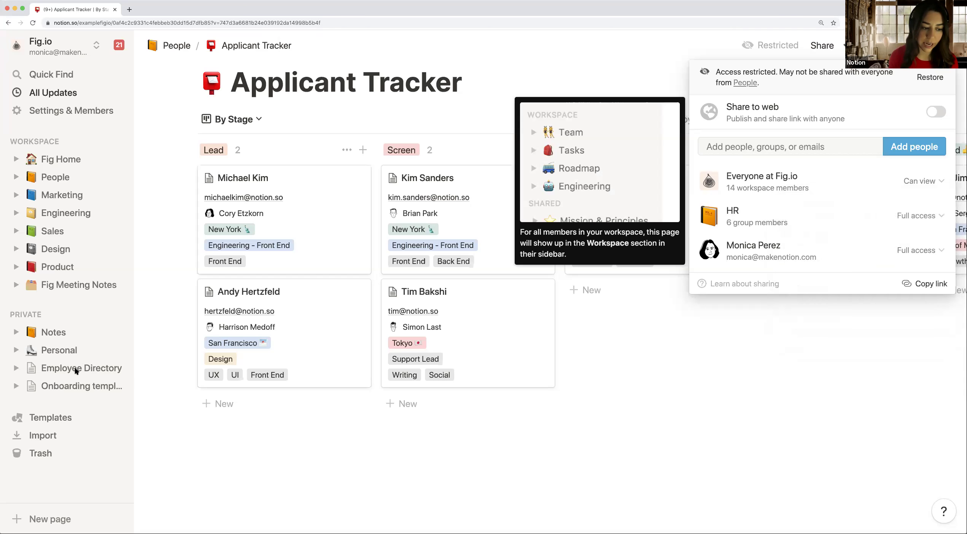
key(Escape)
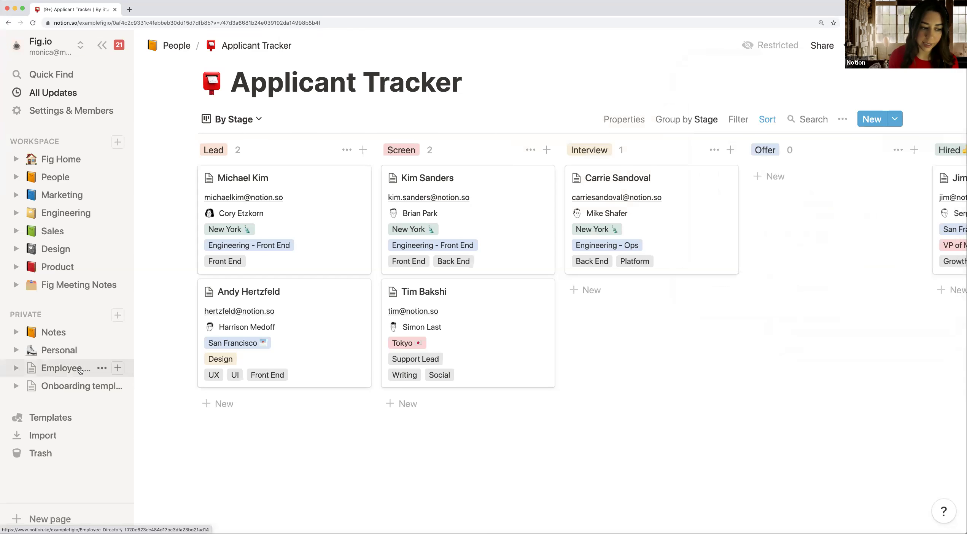
click(80, 371)
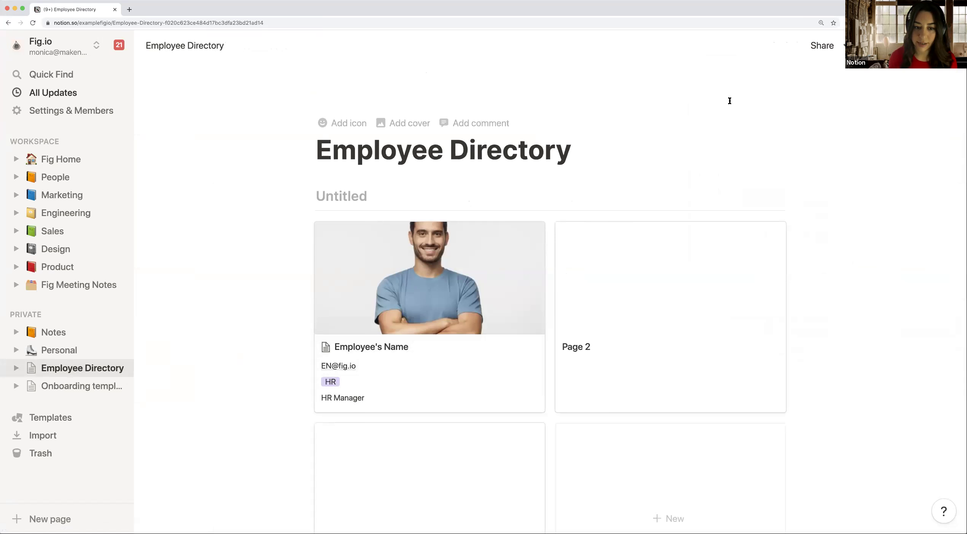
Step: Invite the outside guest to the Employee Directory by e-mail with Full access
click(821, 47)
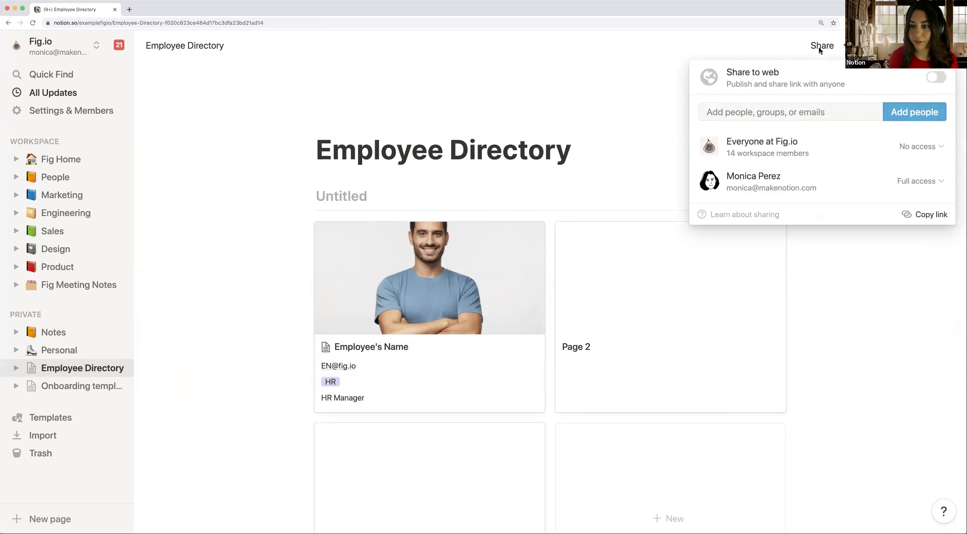
mouse_move(779, 152)
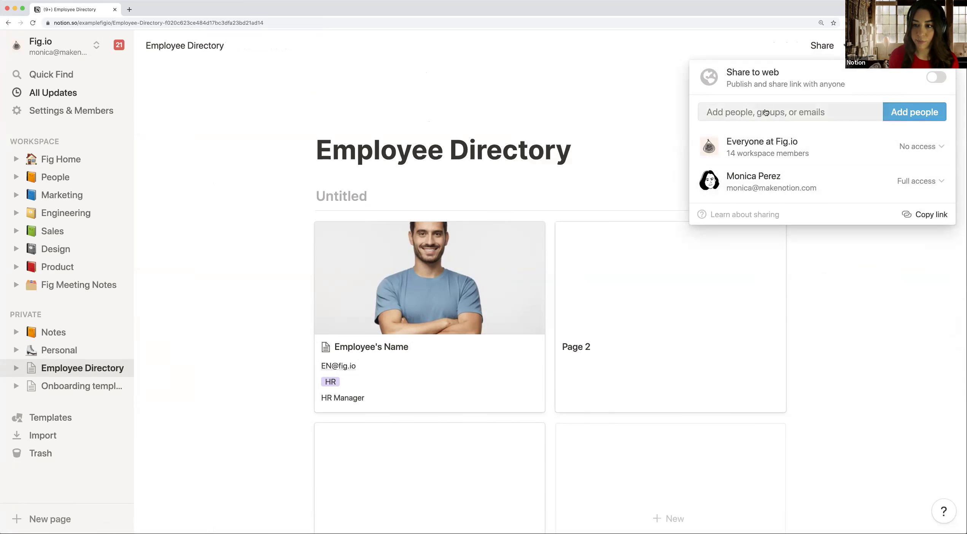
click(767, 113)
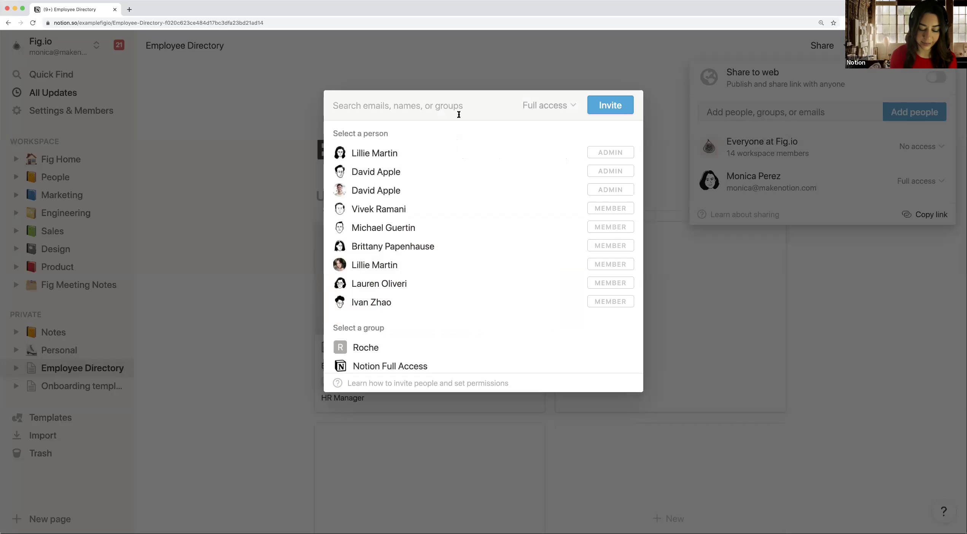
click(459, 115)
text(mpe)
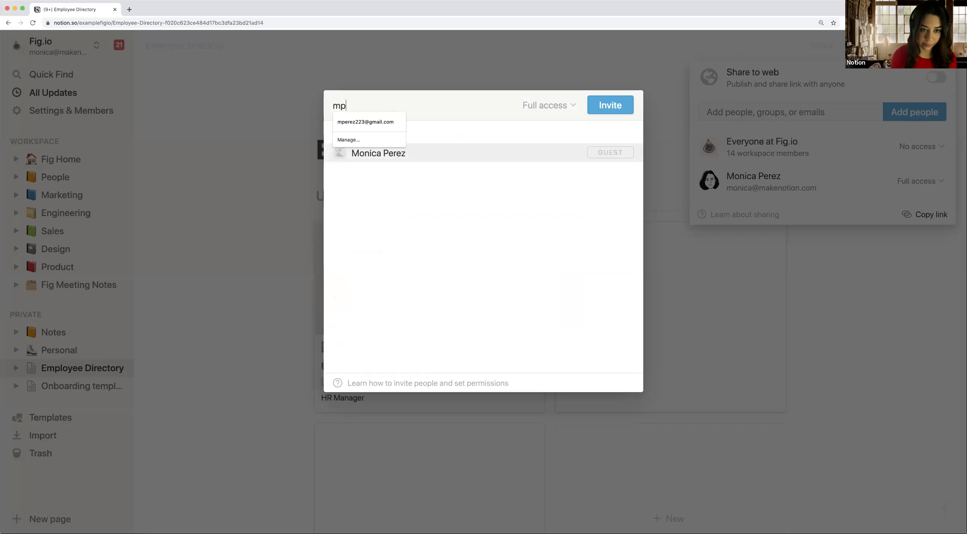
click(392, 127)
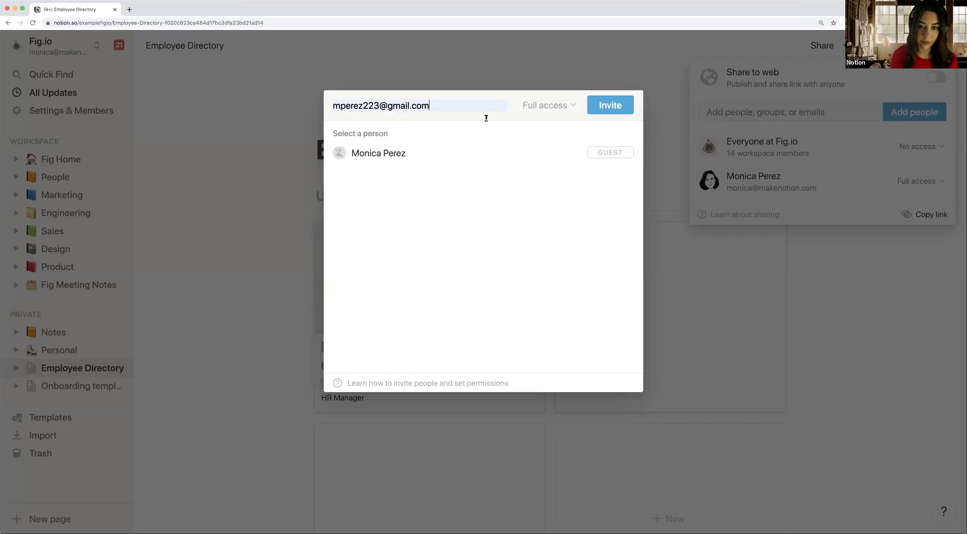
click(403, 152)
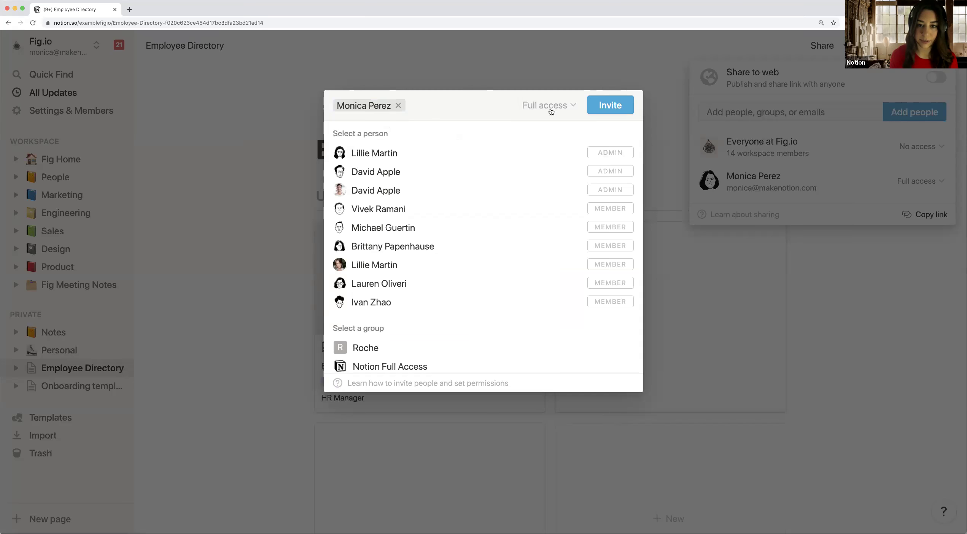
click(608, 106)
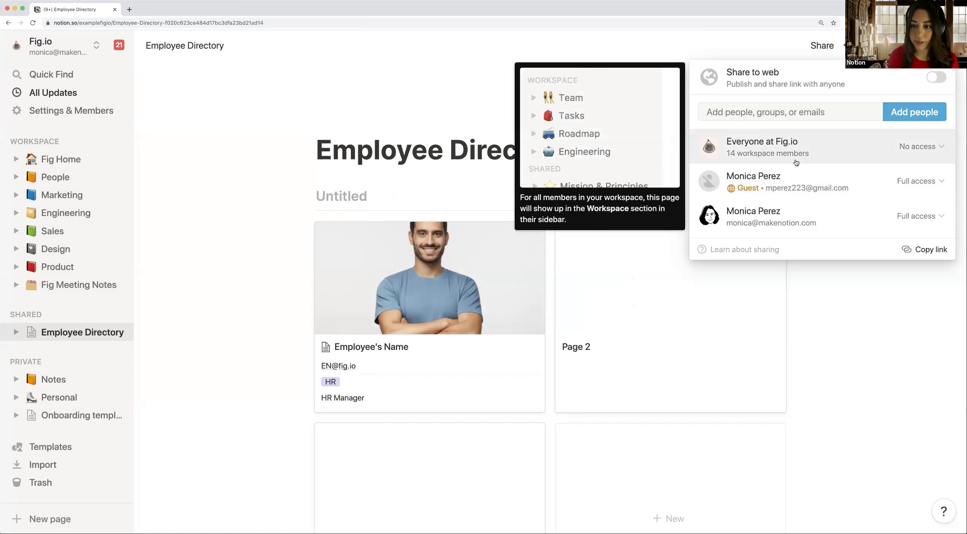
Step: Reopen the Employee Directory's sharing settings to confirm the guest is listed, then close them
mouse_move(836, 153)
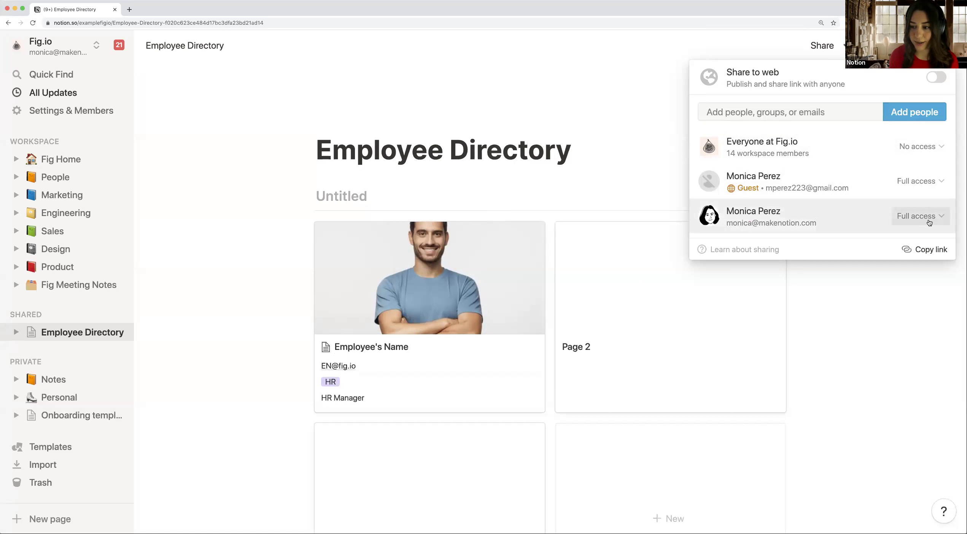
click(412, 135)
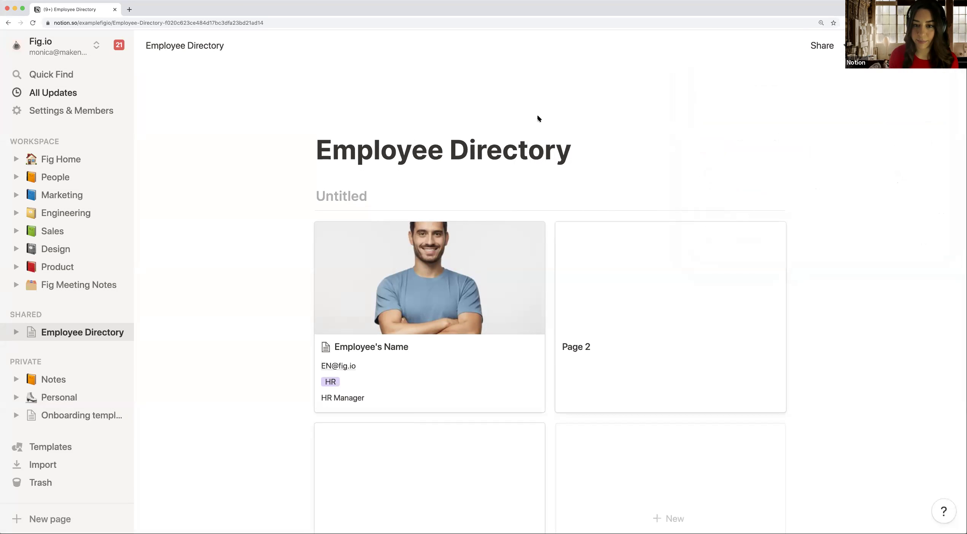
click(829, 48)
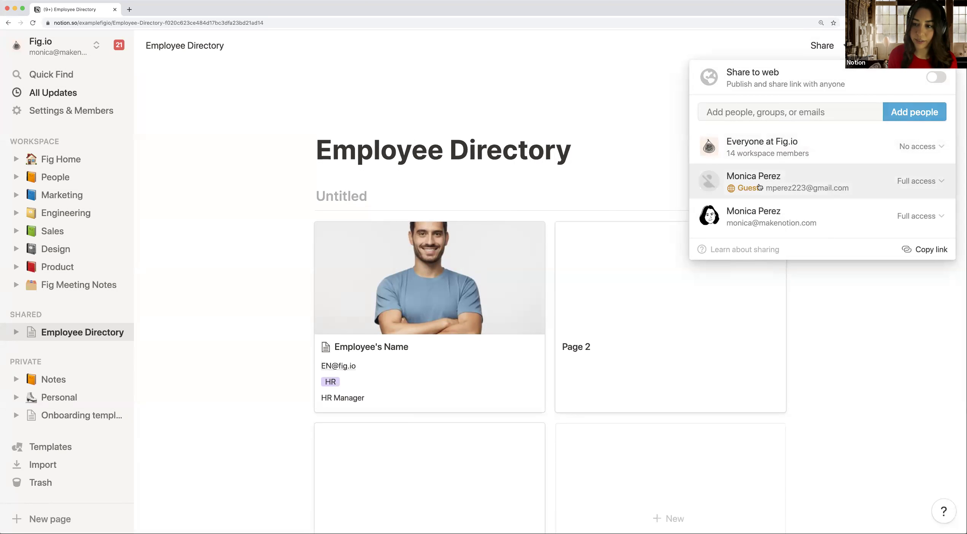
click(650, 153)
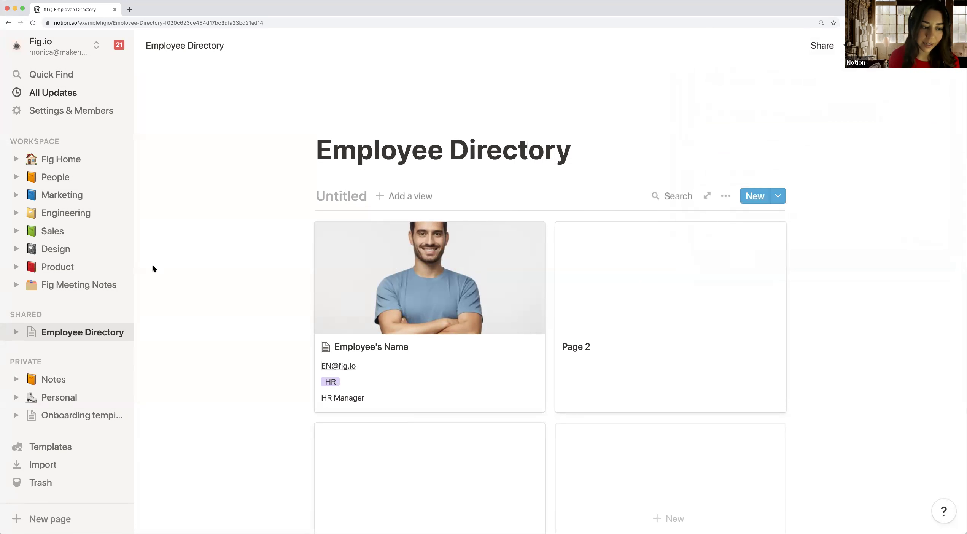
Step: Go from People to Onboarding templates and open the first hire's onboarding template board
click(62, 178)
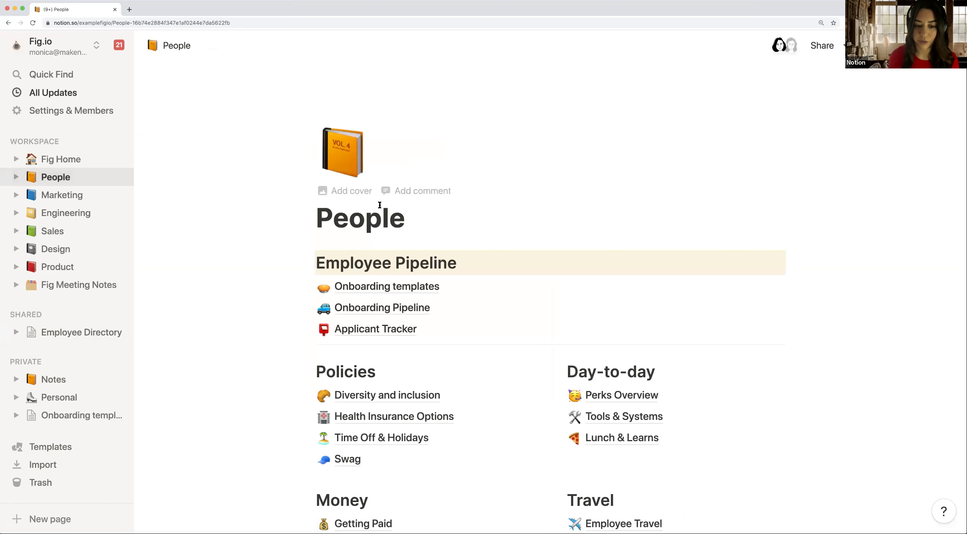
scroll(384, 228, down, 2)
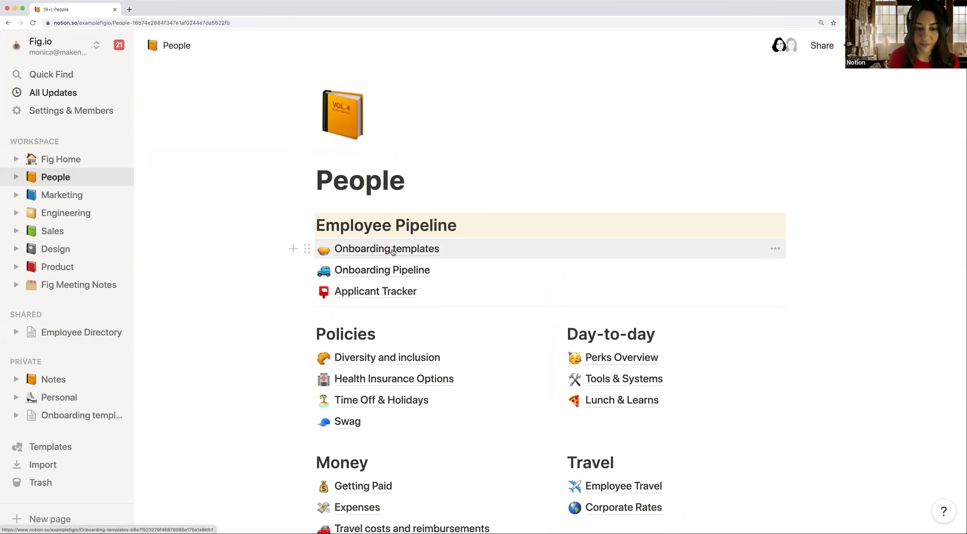
click(393, 252)
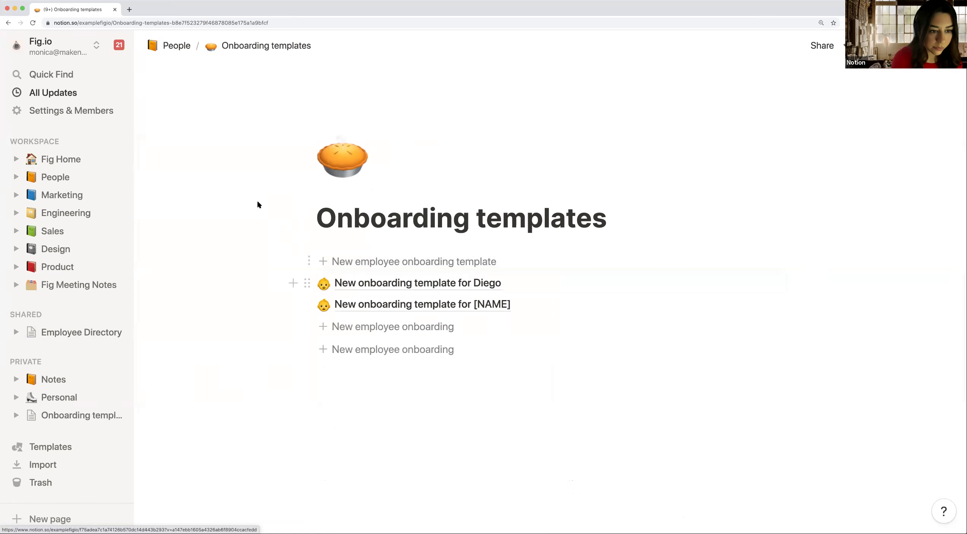
mouse_move(428, 188)
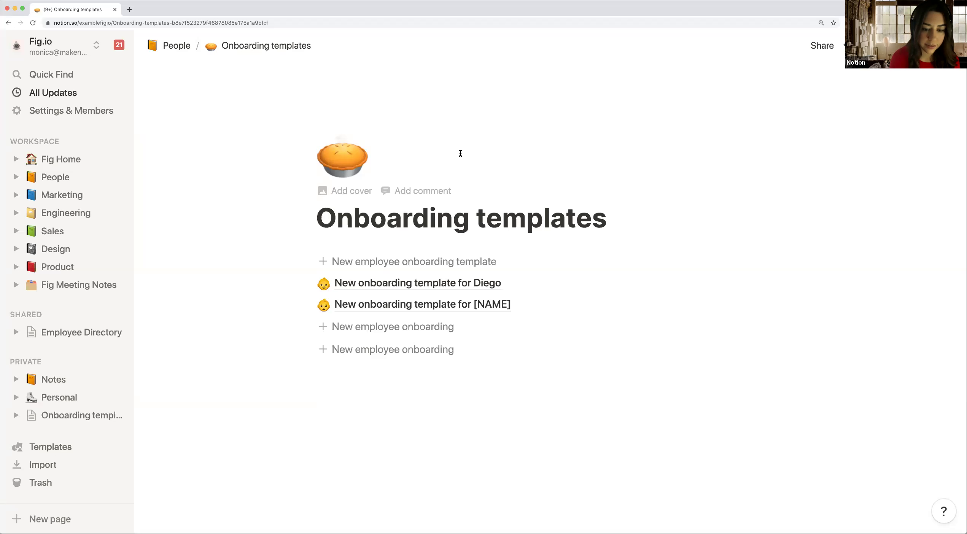
click(417, 283)
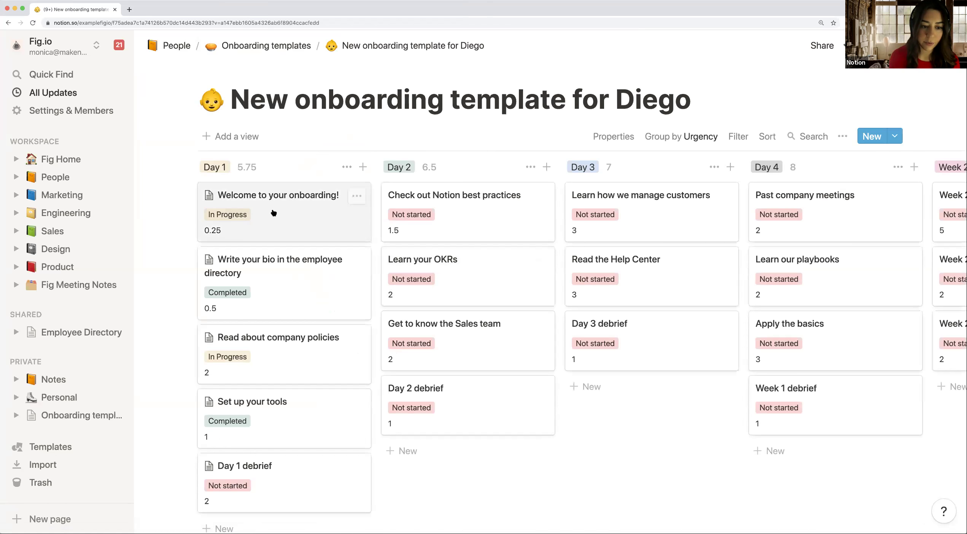
Step: Add a Date property named Due Date to the 'Welcome to your onboarding!' task
click(258, 207)
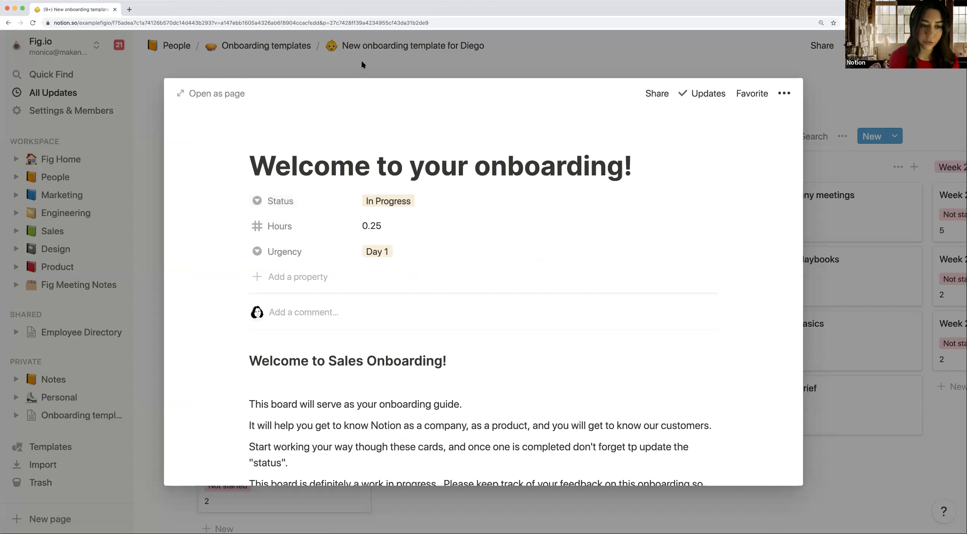
click(361, 61)
click(299, 208)
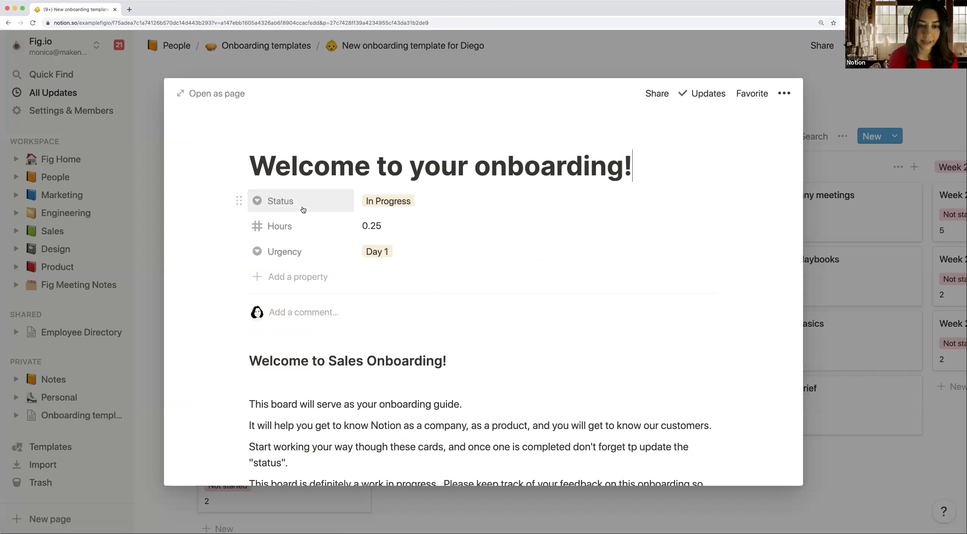
click(299, 278)
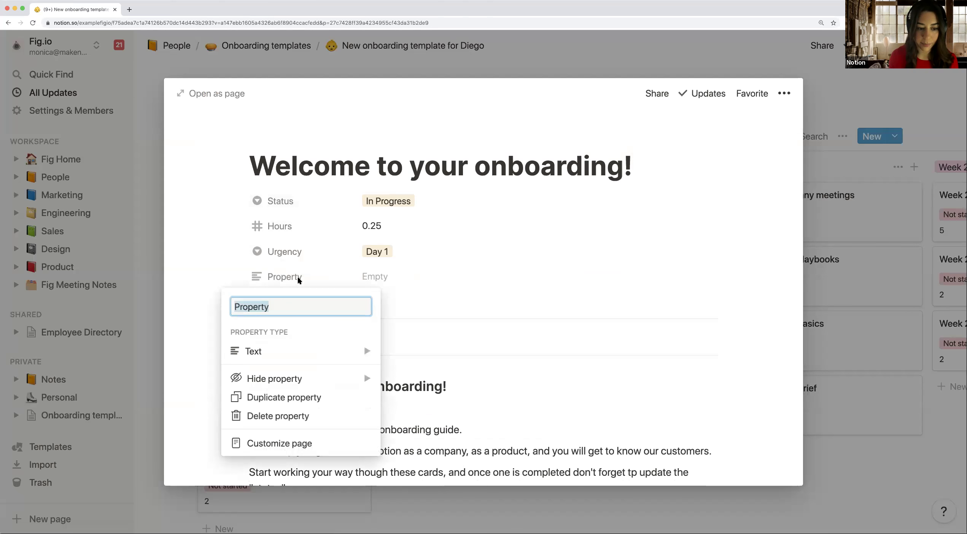
text(Due Date)
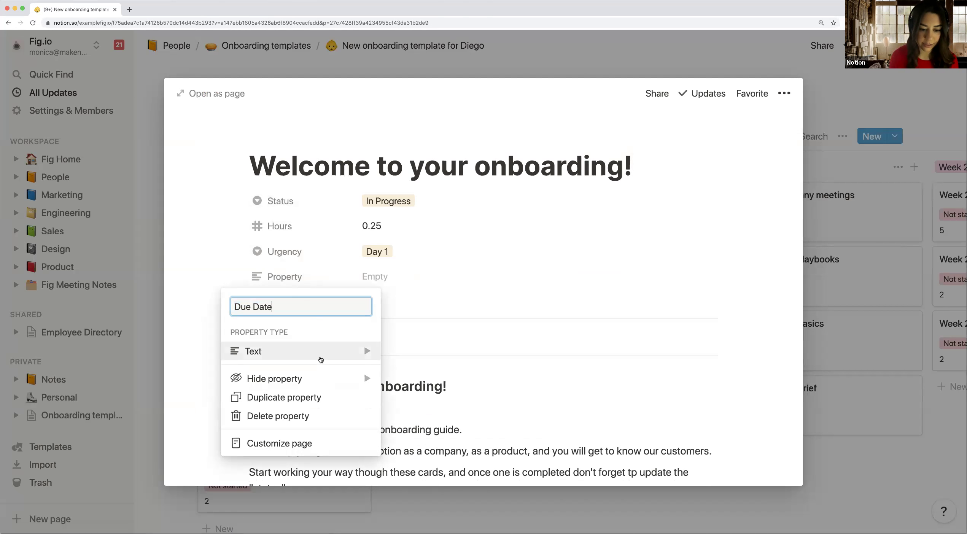
mouse_move(321, 351)
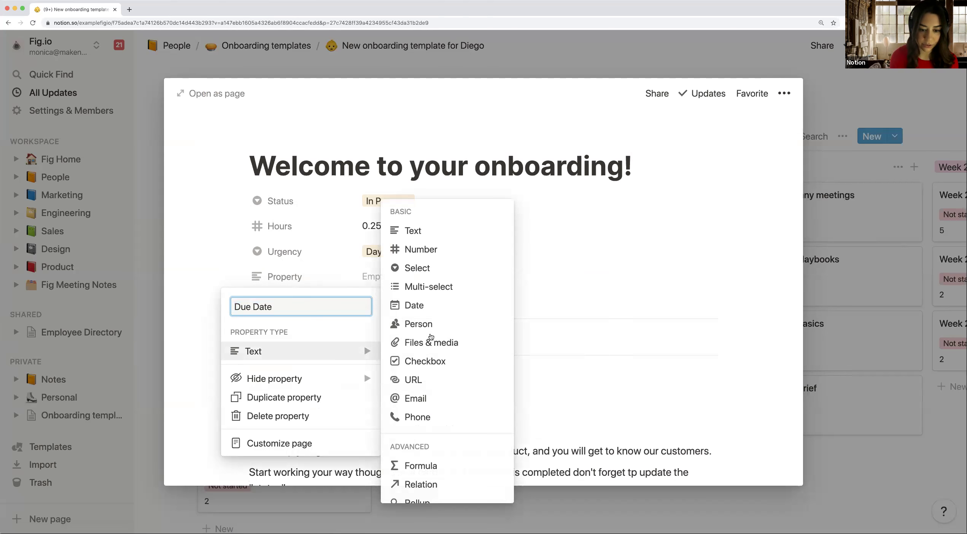
click(429, 304)
Step: Set the Due Date to Dec 10, 2020 with an on-the-day reminder and close the card
click(387, 281)
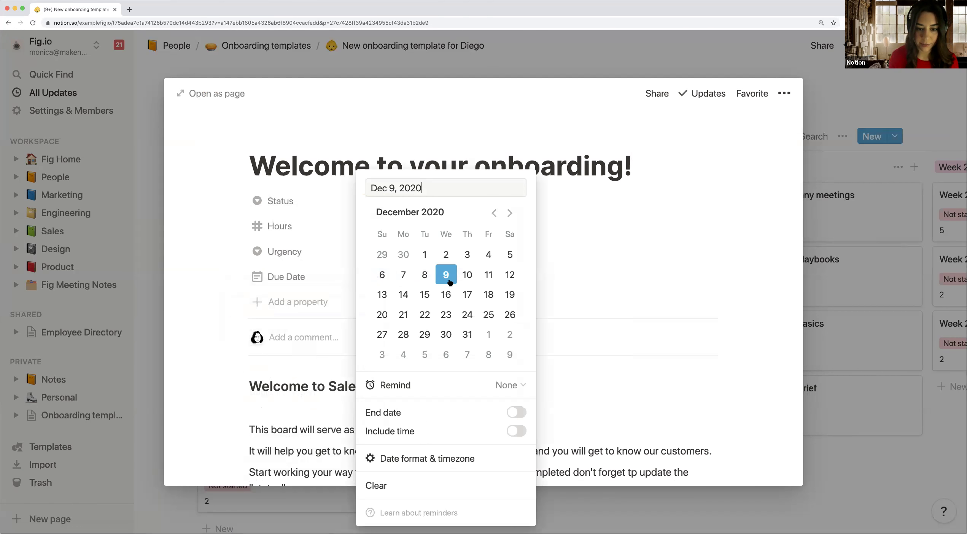
click(466, 277)
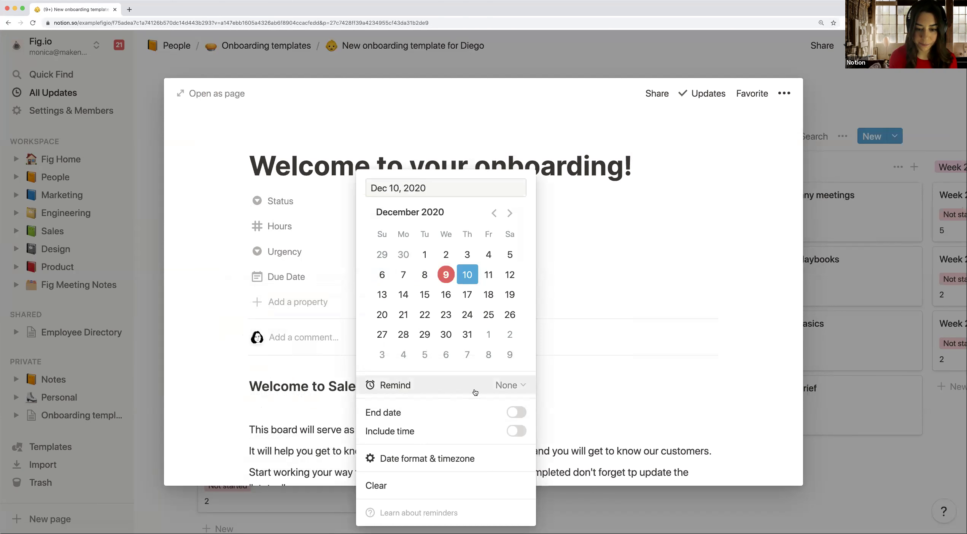
click(500, 389)
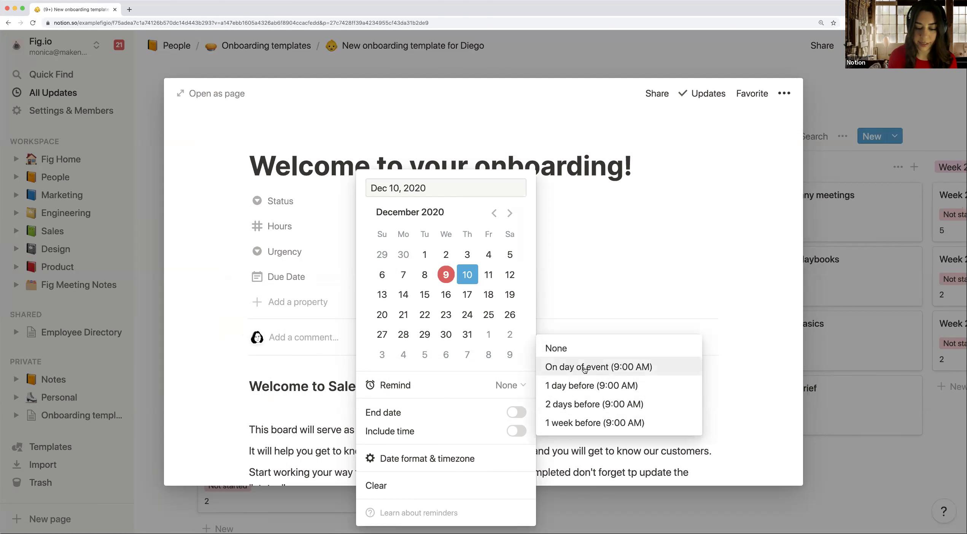
click(585, 369)
click(643, 338)
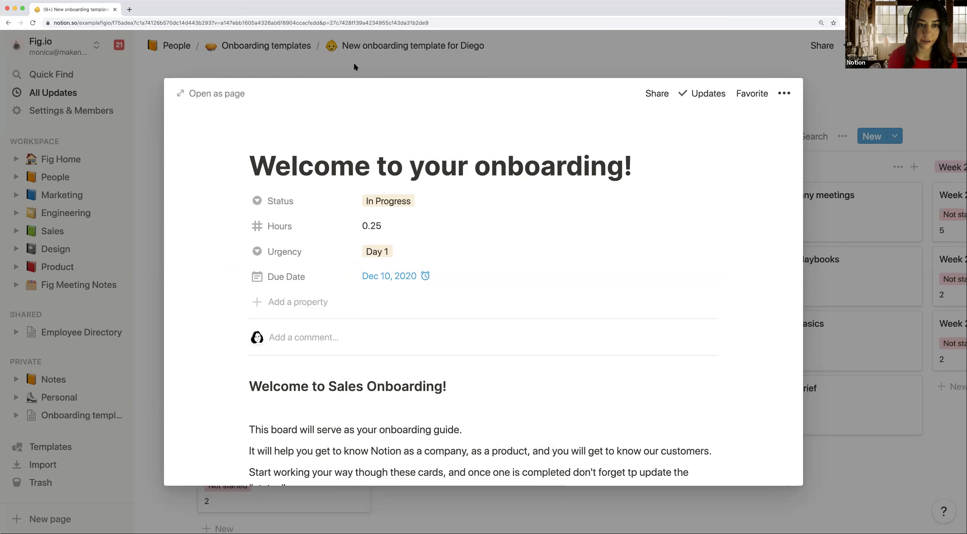
click(272, 66)
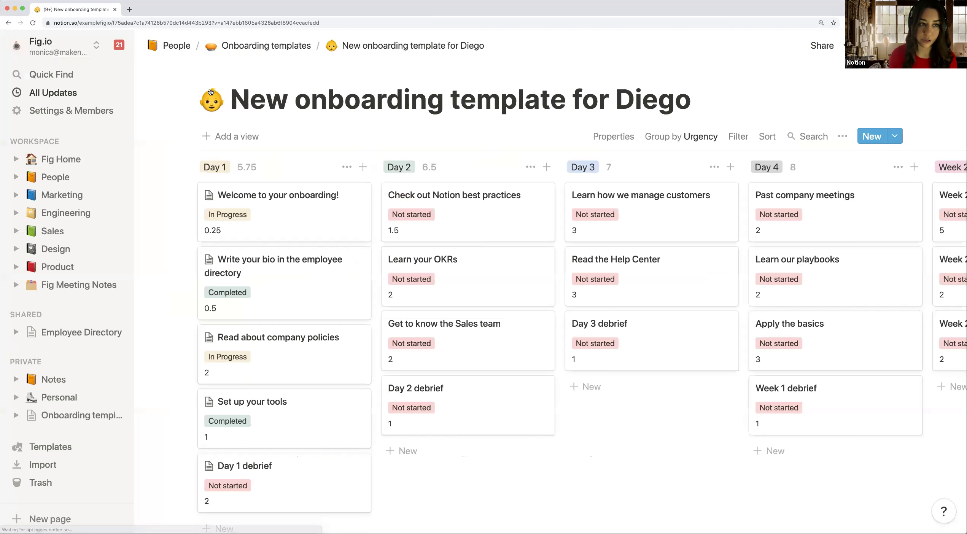
Step: Browse the All Updates feed, then go to the Fig Home page and scroll through it
click(81, 96)
click(82, 97)
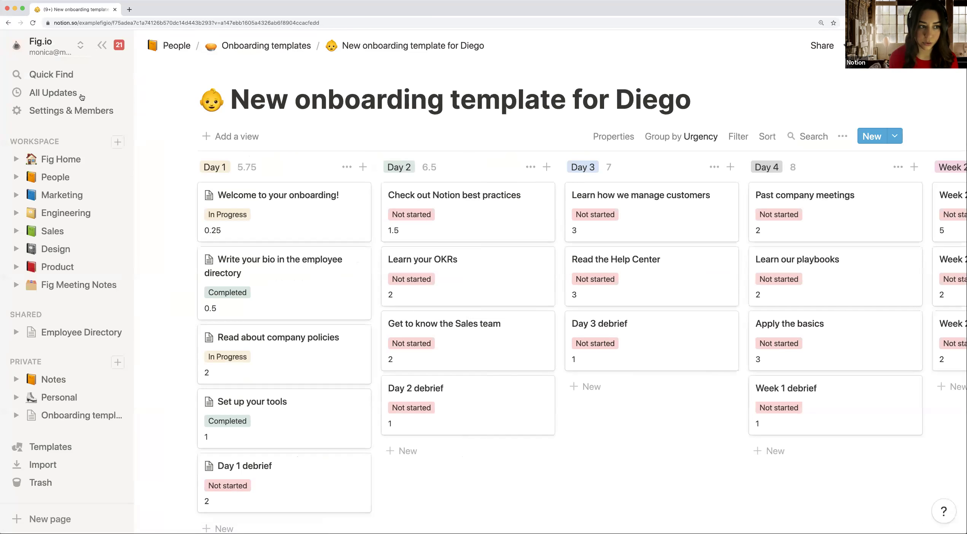
click(59, 97)
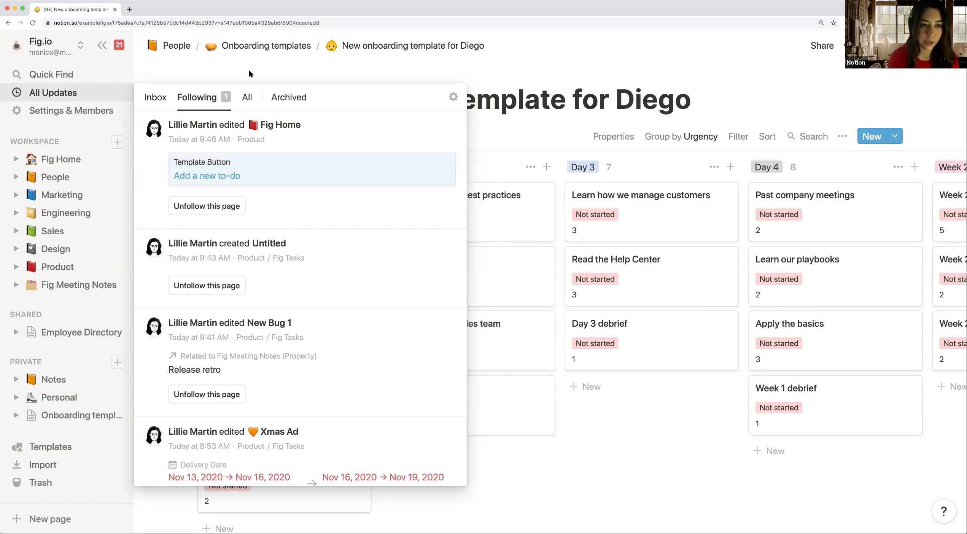
click(293, 70)
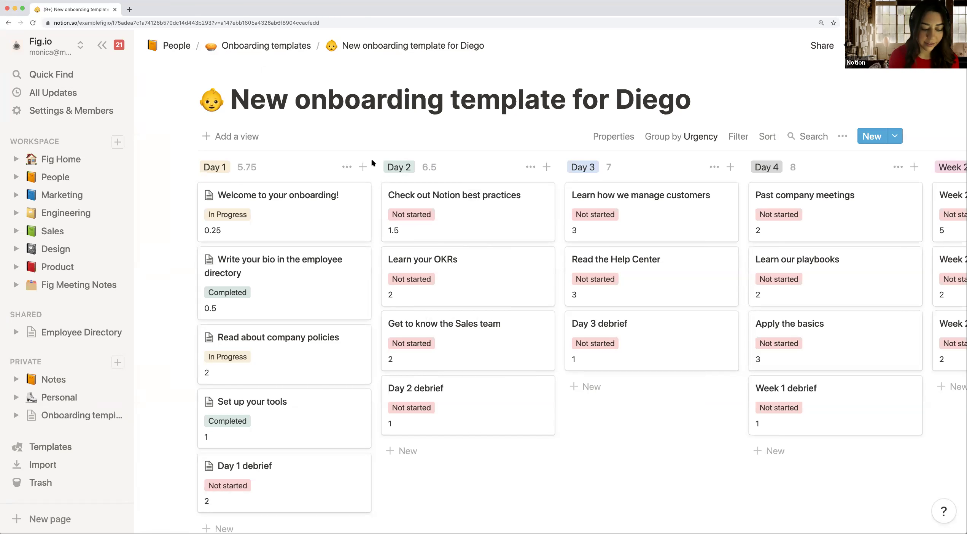
click(60, 159)
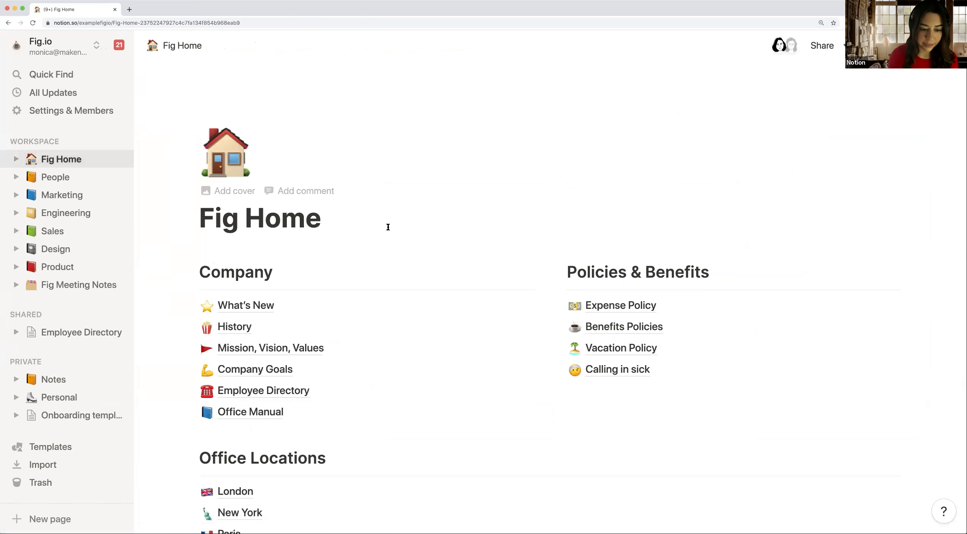
scroll(380, 280, down, 2)
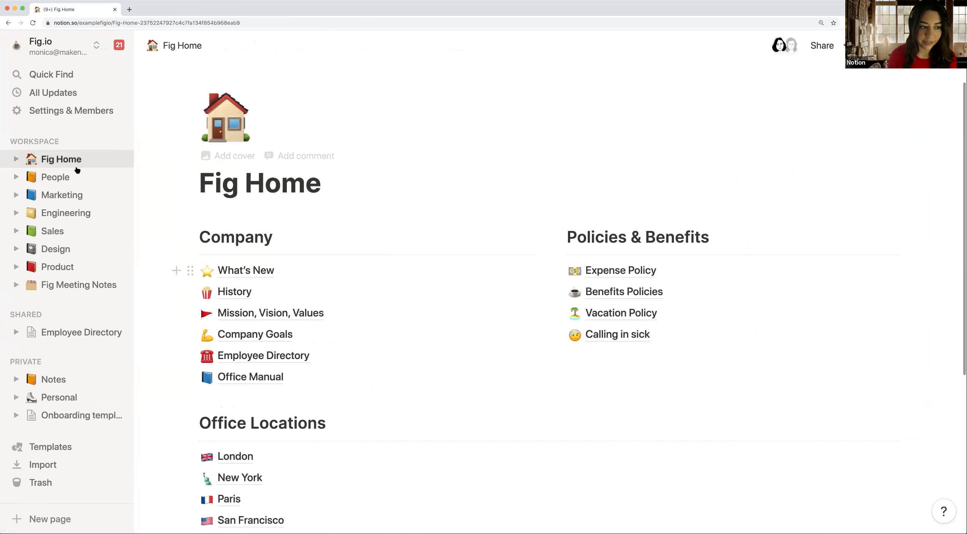